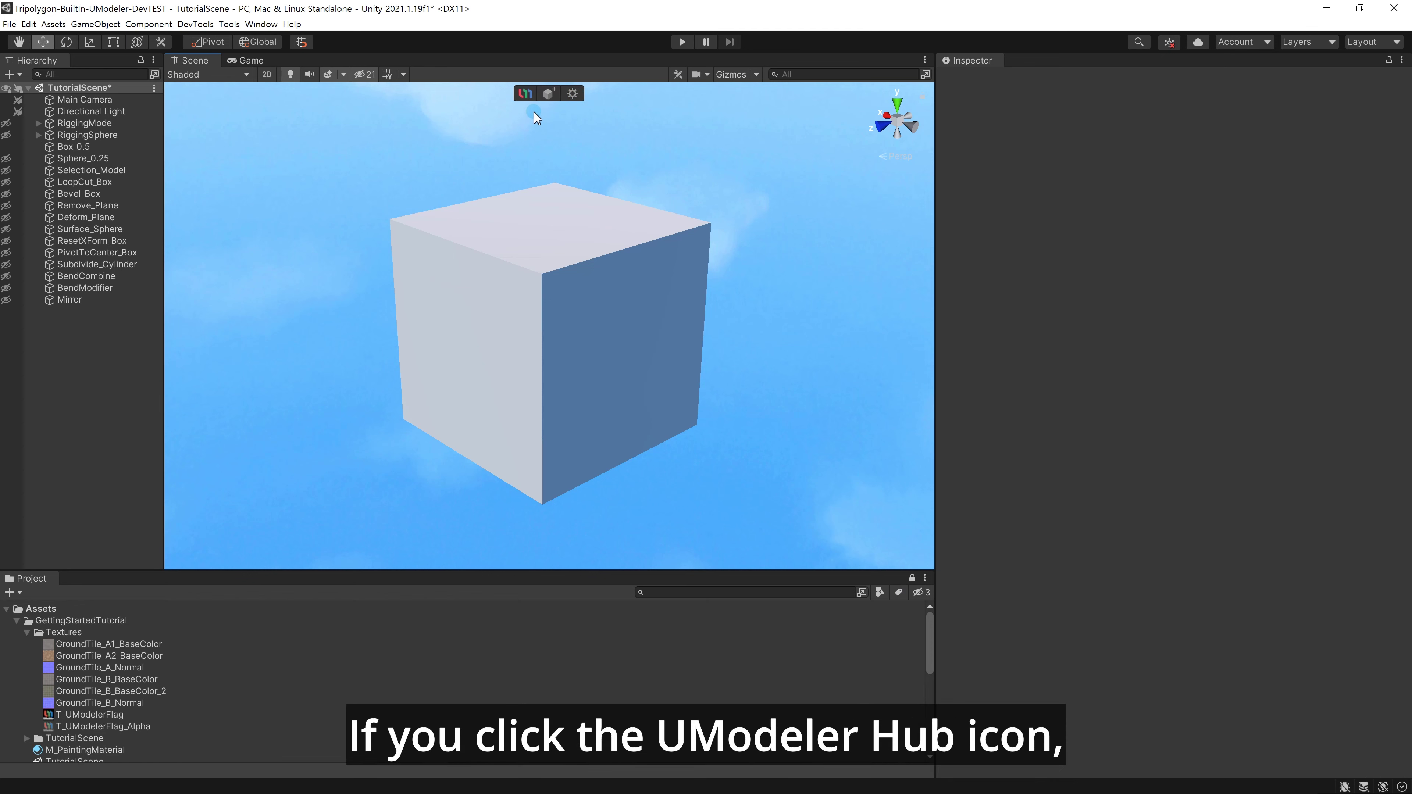
Look over the UModeler Hub window and the UModelerX preferences, closing each one after viewing it.
left_click(525, 93)
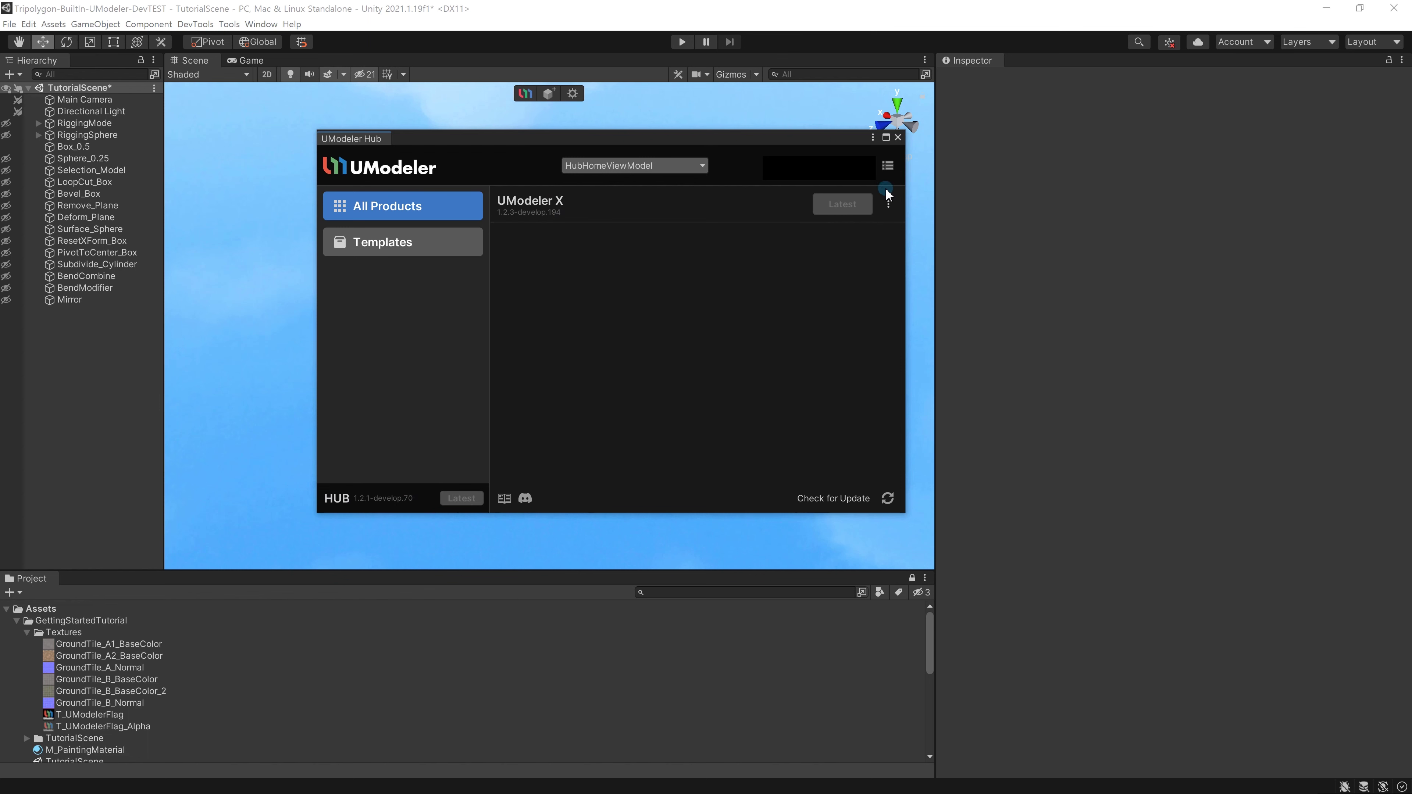
left_click(898, 137)
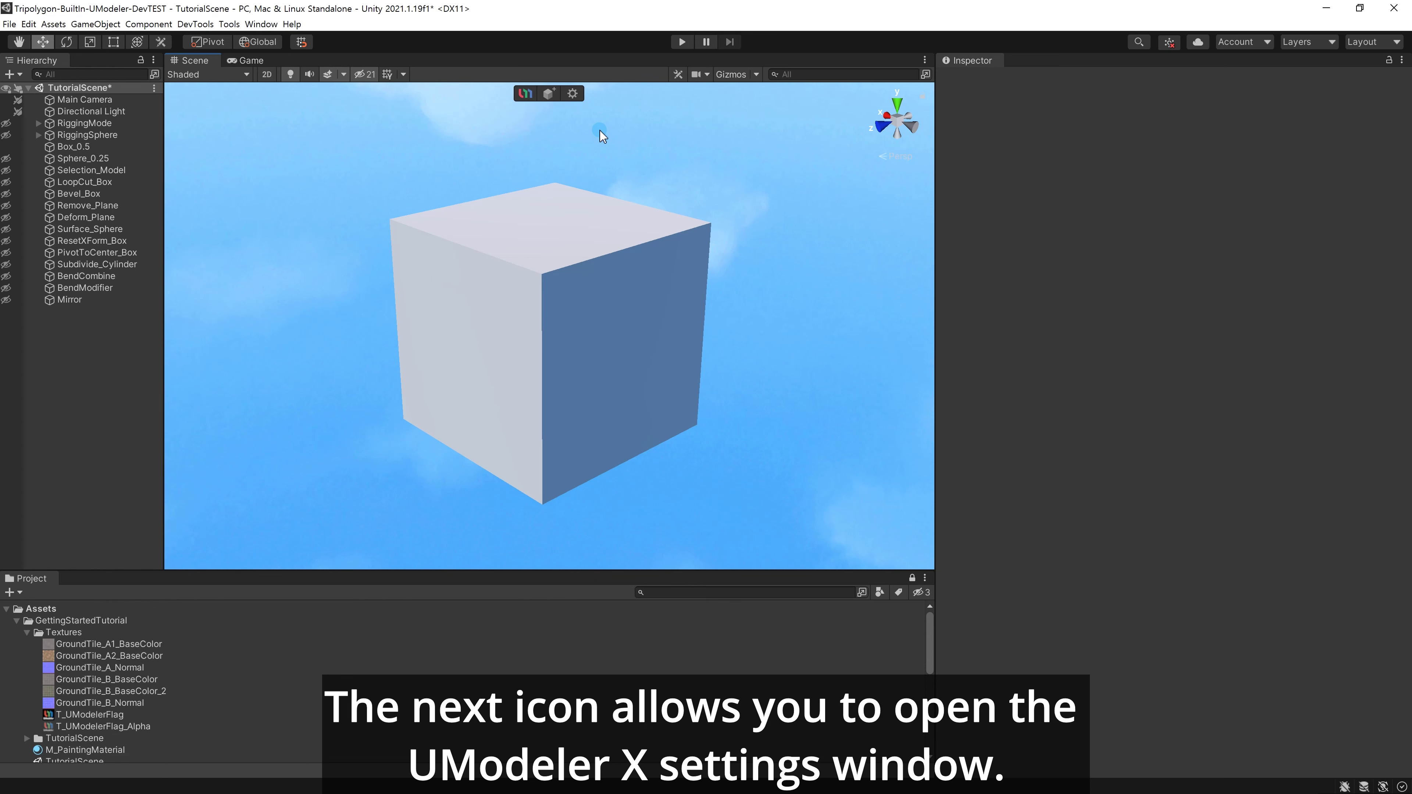
left_click(571, 93)
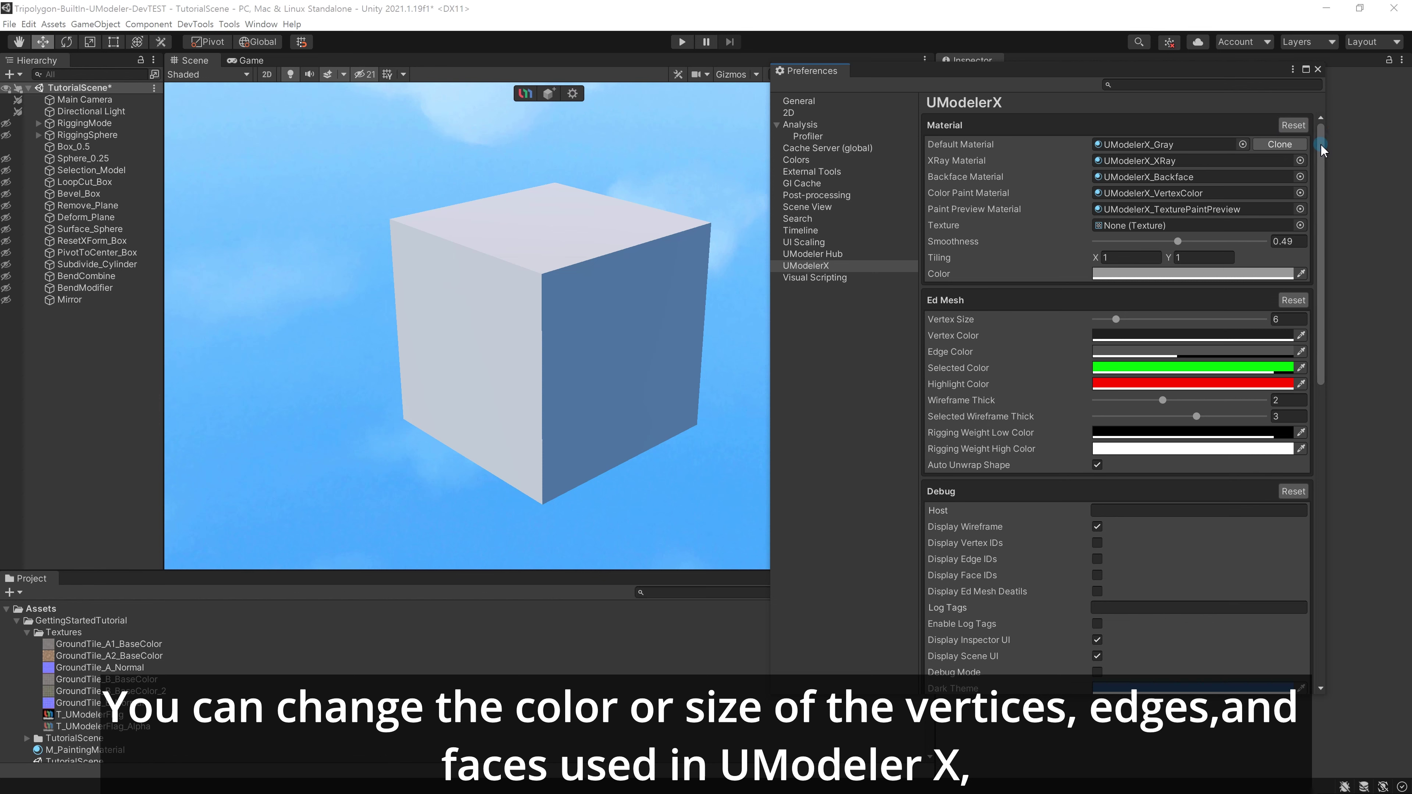
mouse_move(1322, 149)
left_mouse_down()
mouse_move(1335, 392)
mouse_move(1333, 373)
left_mouse_up()
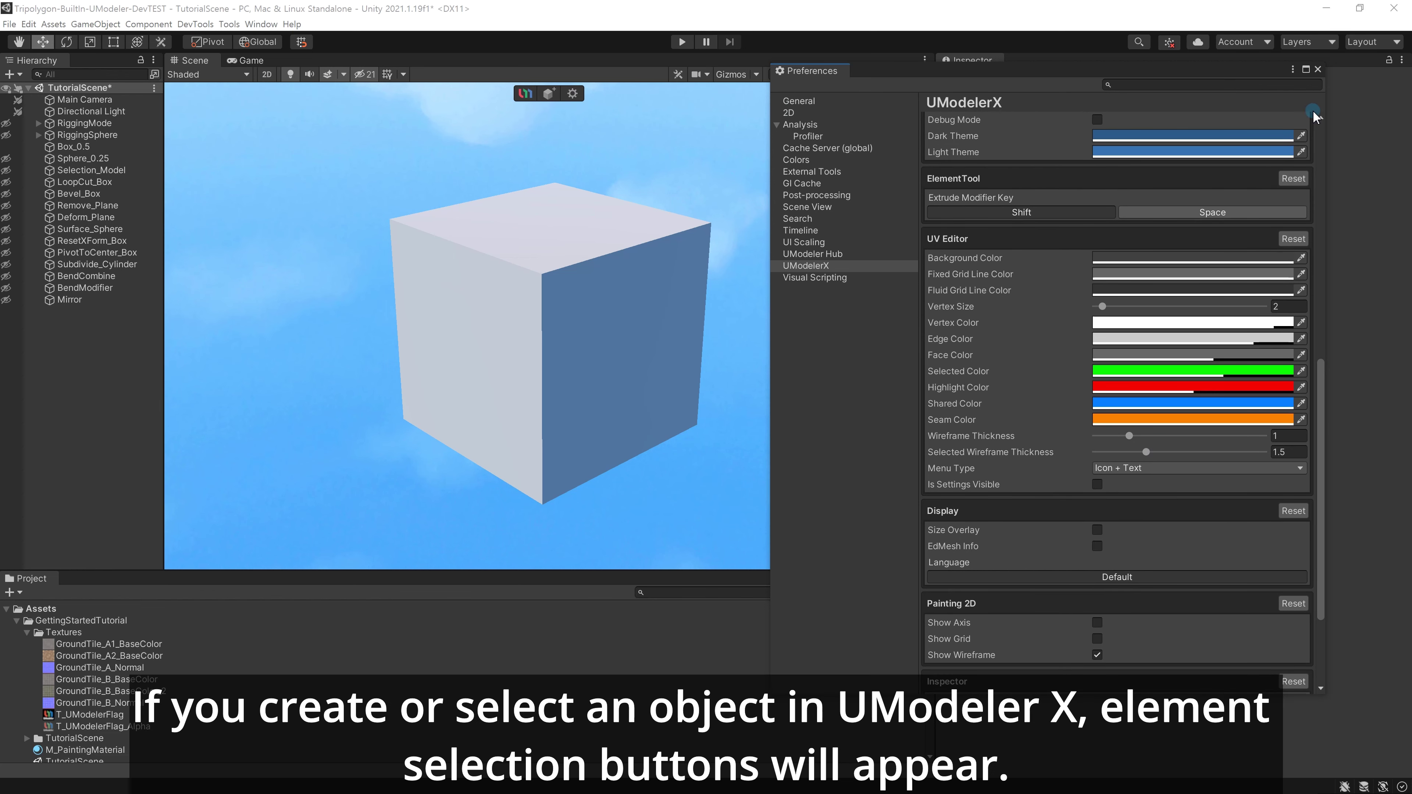
left_click(1318, 69)
Select the Box_0.5 cube and cycle its element selection through vertex and edge to face mode.
left_click(606, 254)
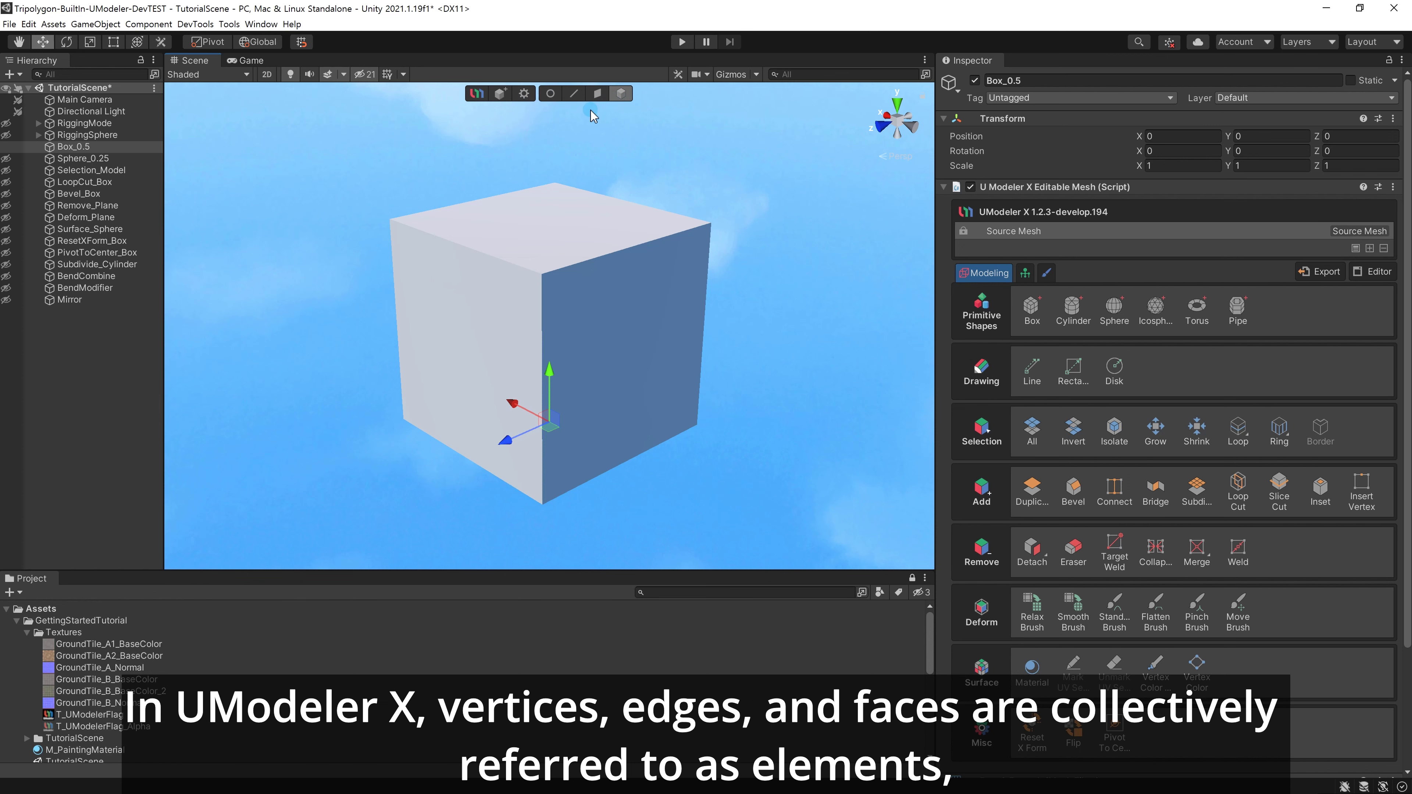
left_click(556, 95)
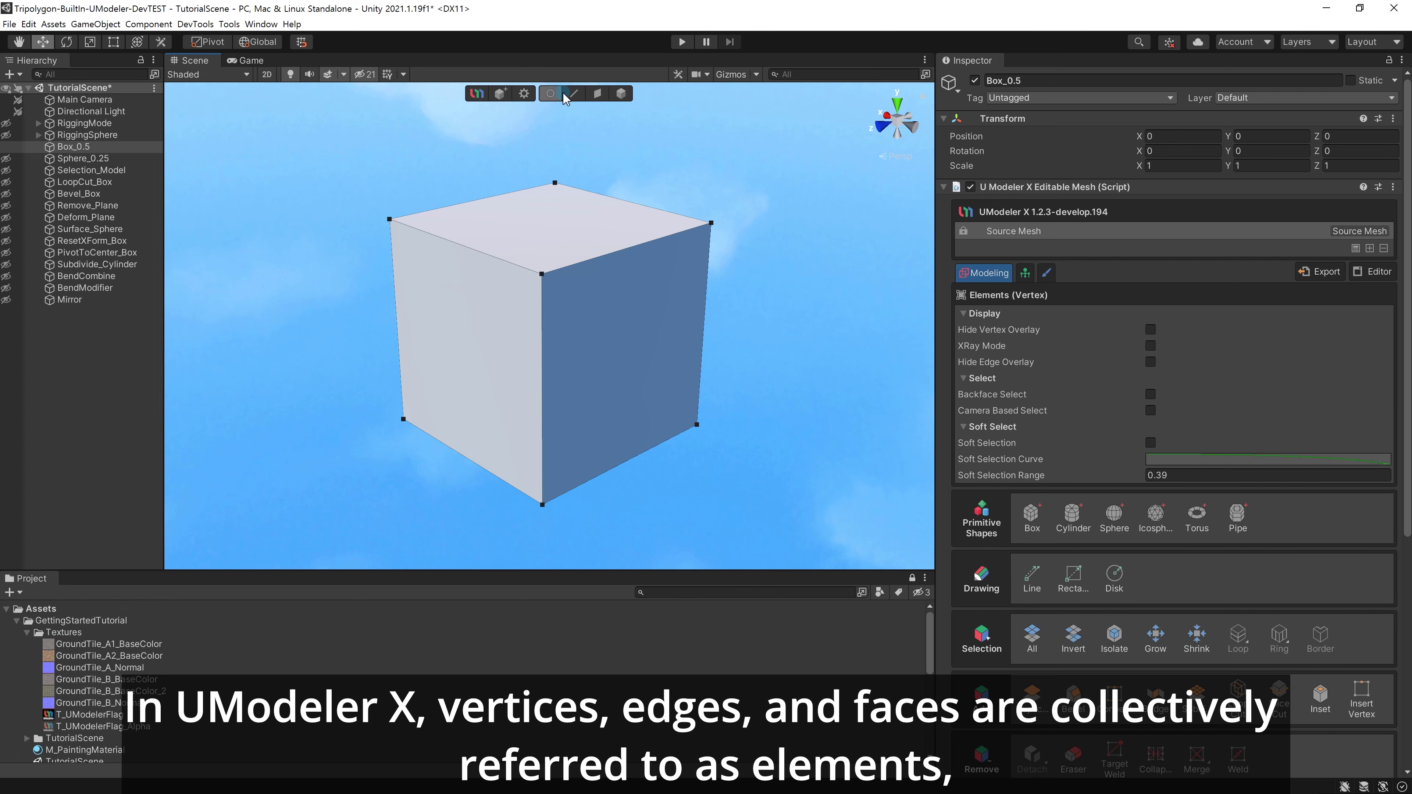
left_click(578, 94)
left_click(596, 94)
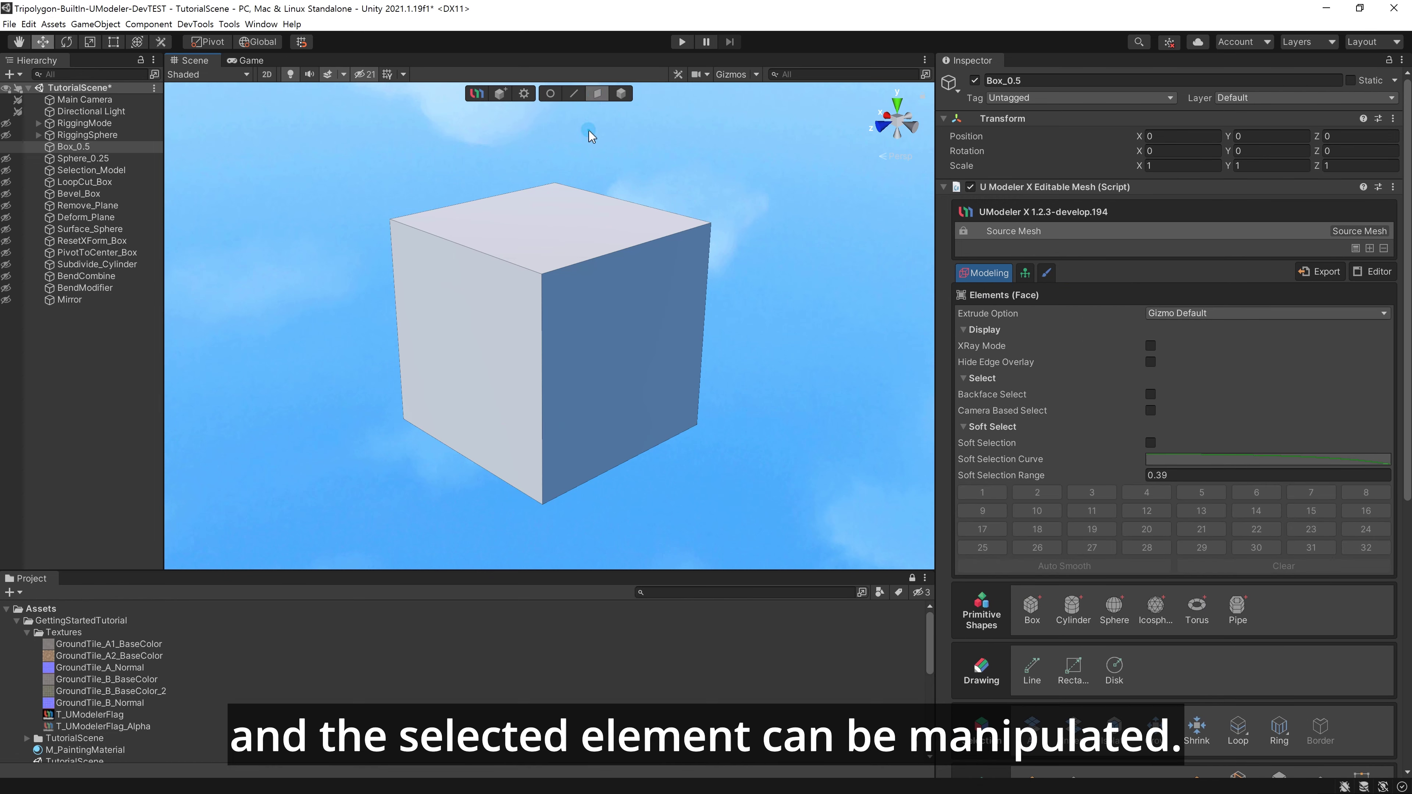
Try moving a side face of the cube, undo the move and clear the face selection.
left_click_drag(587, 130, 717, 281)
left_click_drag(621, 360, 712, 384)
key("ctrl+z")
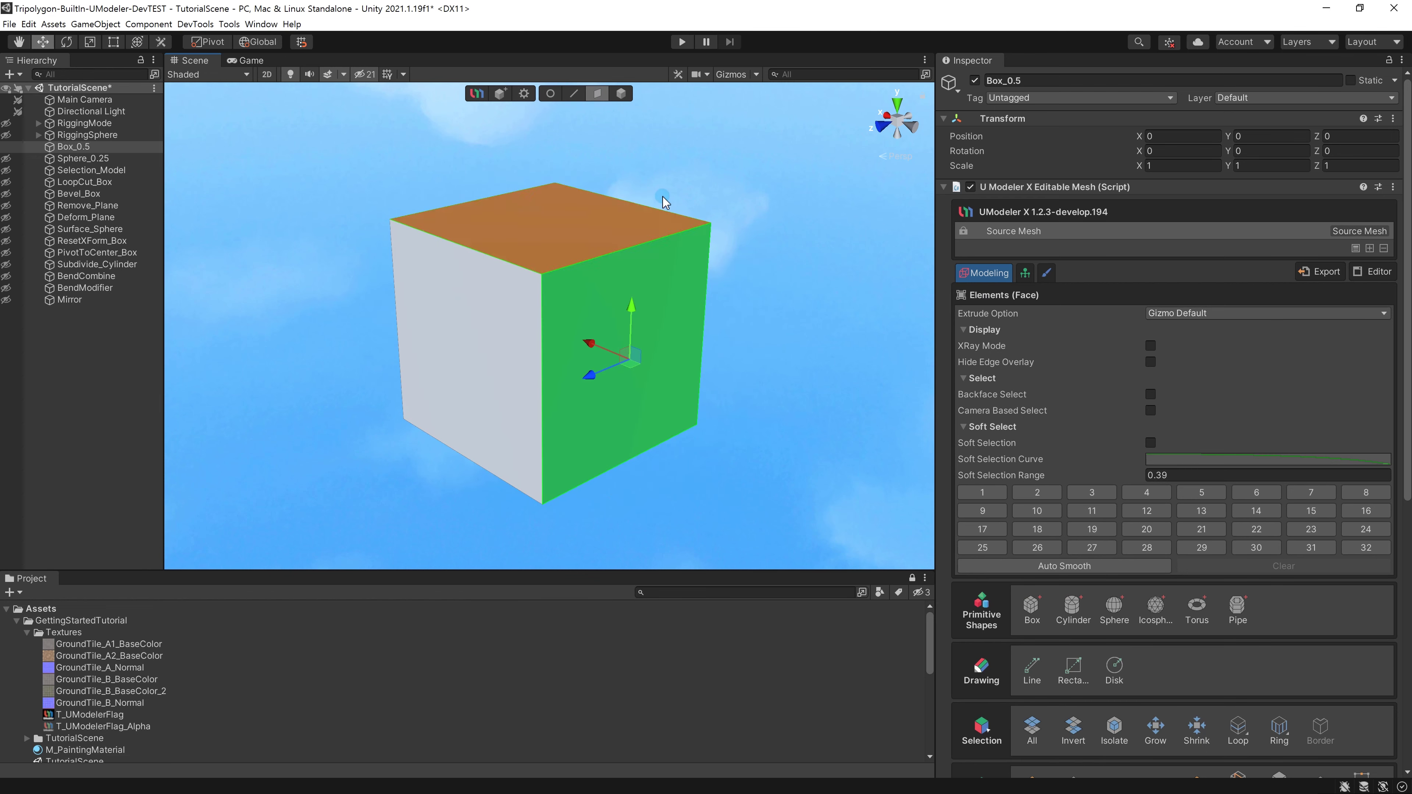
left_click(659, 193)
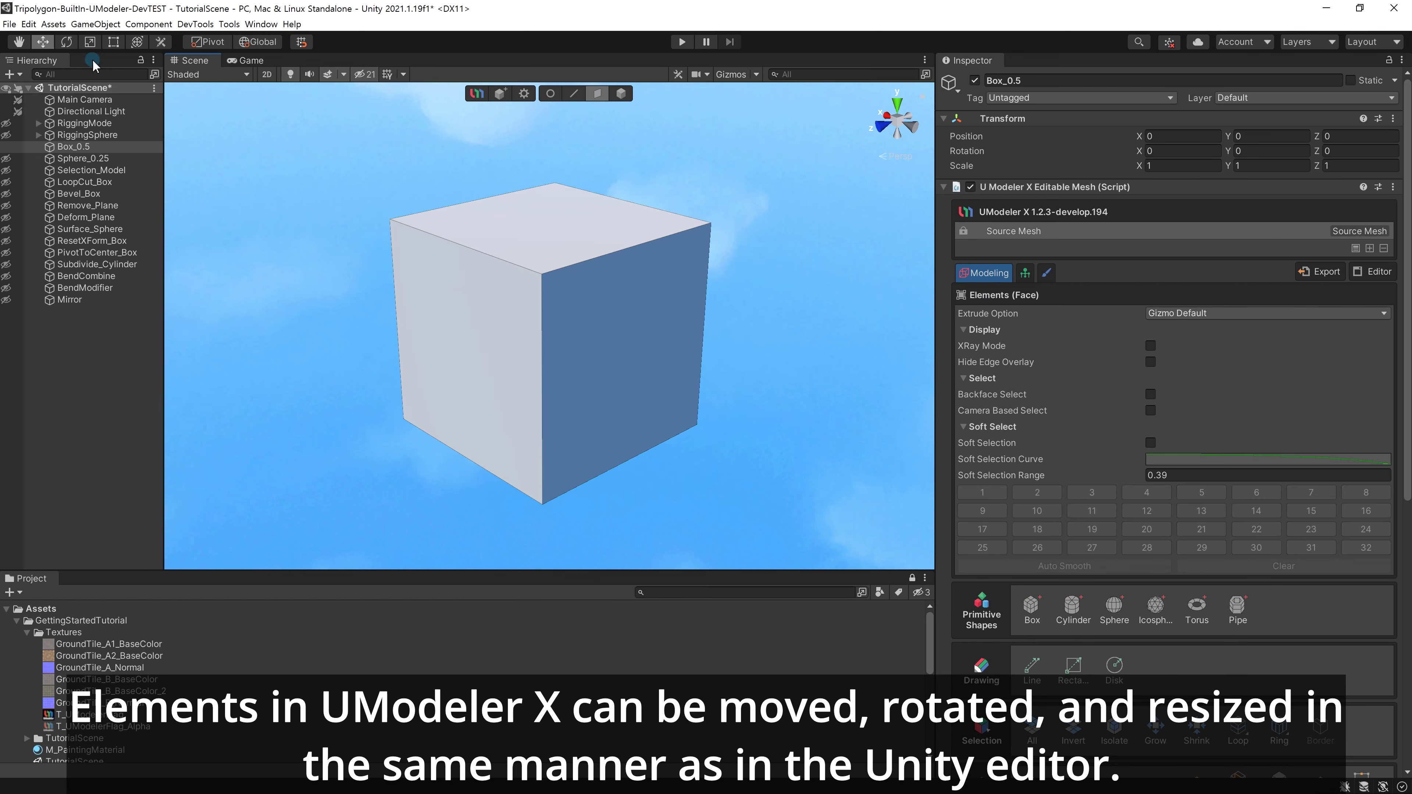
Lower the cube's top face, try rotating and scaling it, and clear the face selection.
left_click(462, 222)
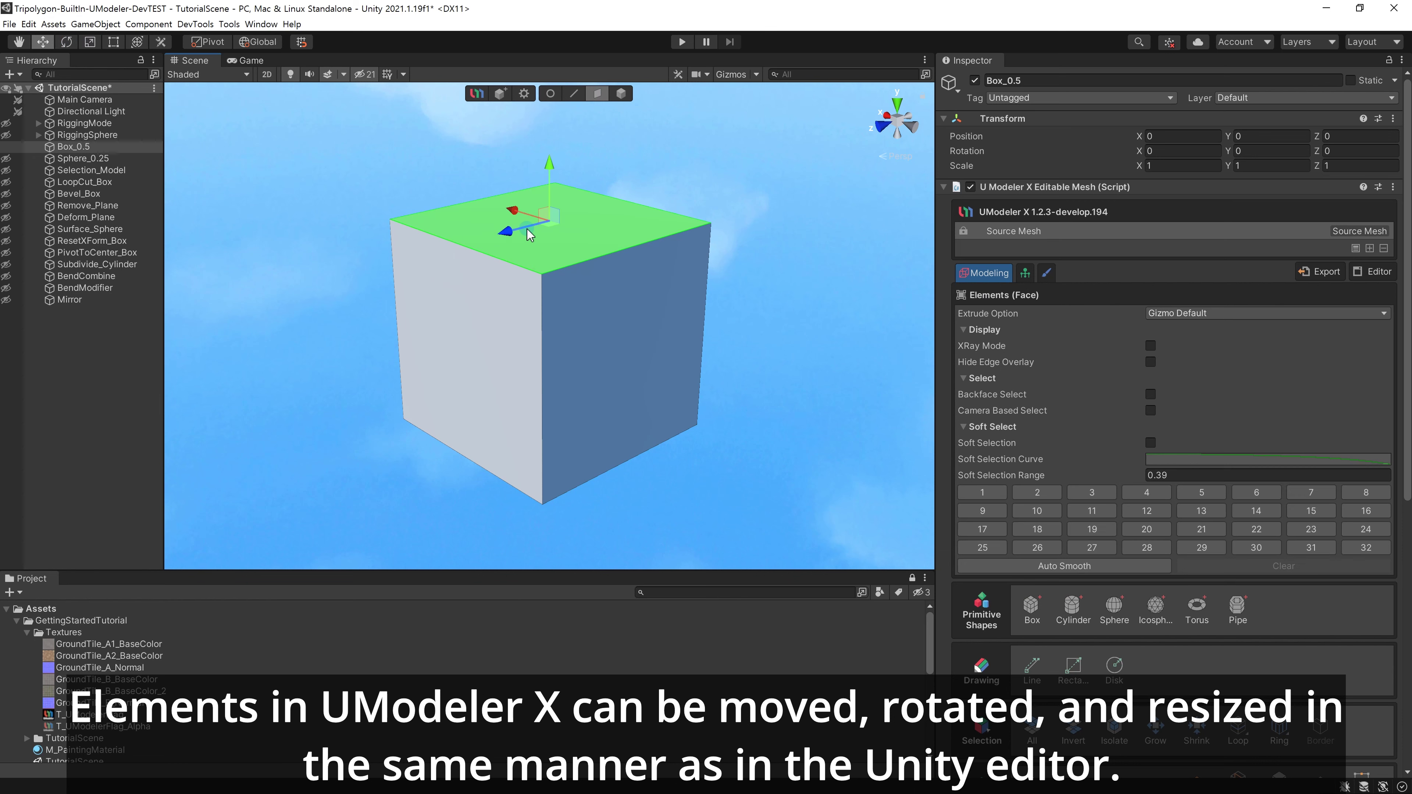
key("e")
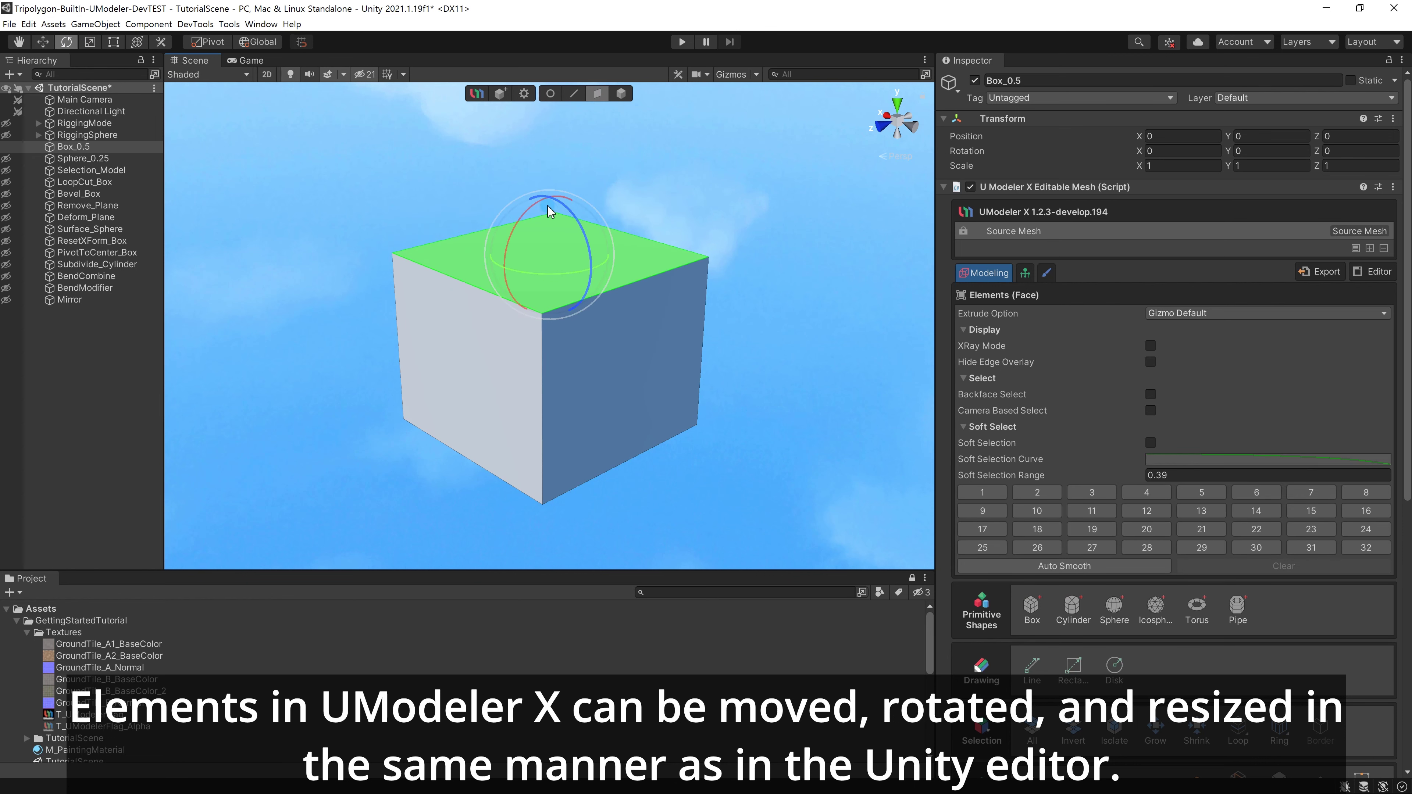
mouse_move(544, 196)
left_mouse_down()
mouse_move(534, 206)
mouse_move(547, 192)
left_mouse_up()
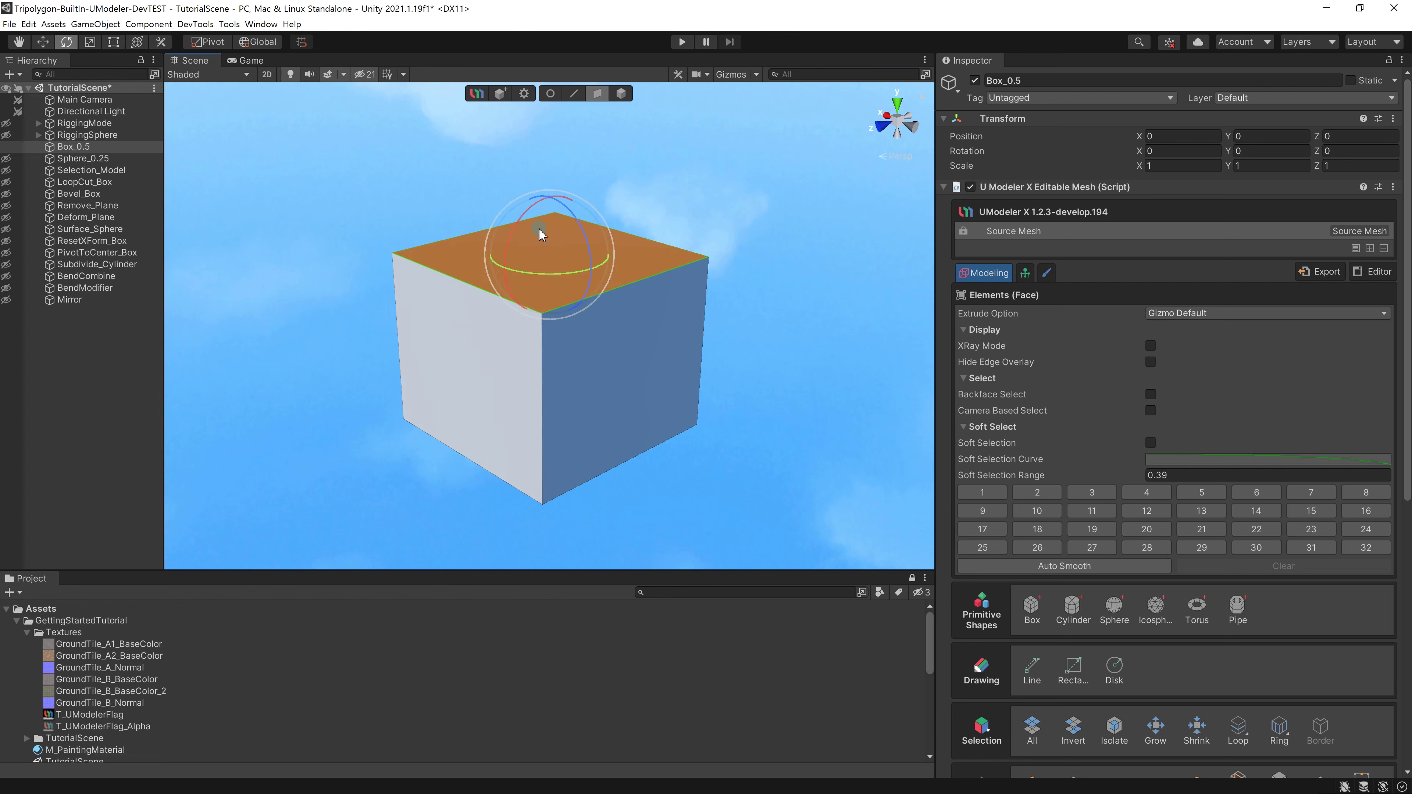
key("r")
left_click_drag(550, 255, 579, 244)
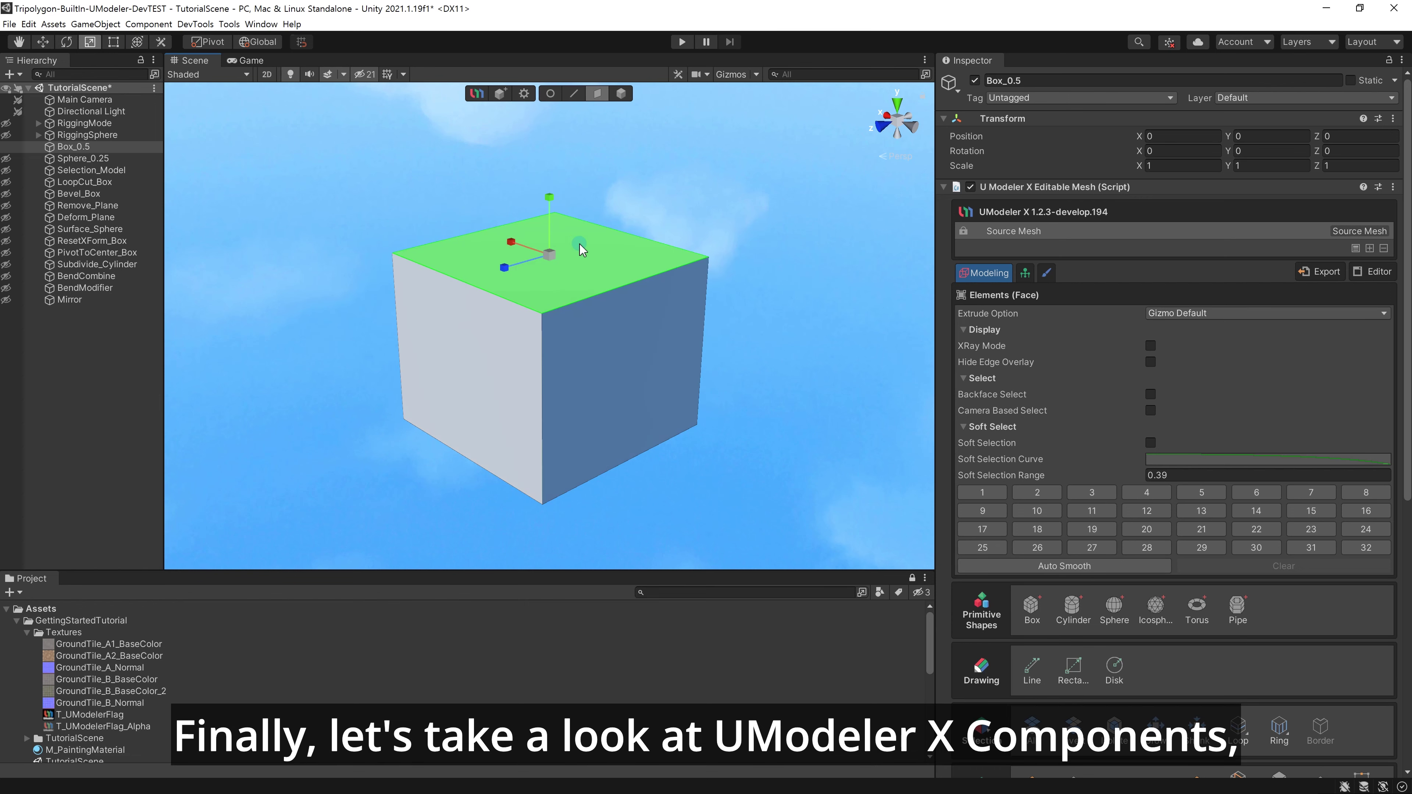
left_click(632, 203)
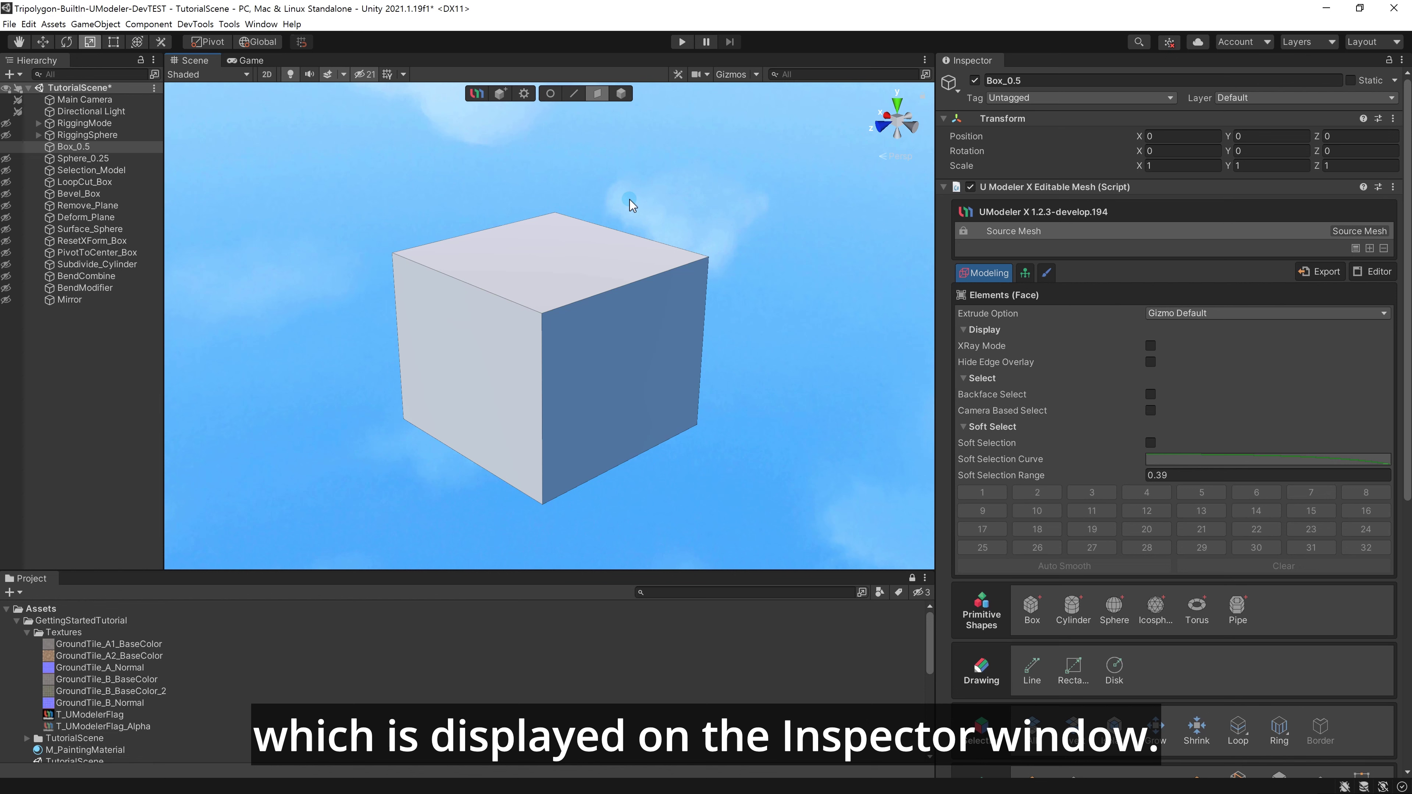
Review the tools that the UModeler X component offers in its Rigging, Painting 3D and Modeling modes.
left_click(1023, 272)
left_click(1039, 274)
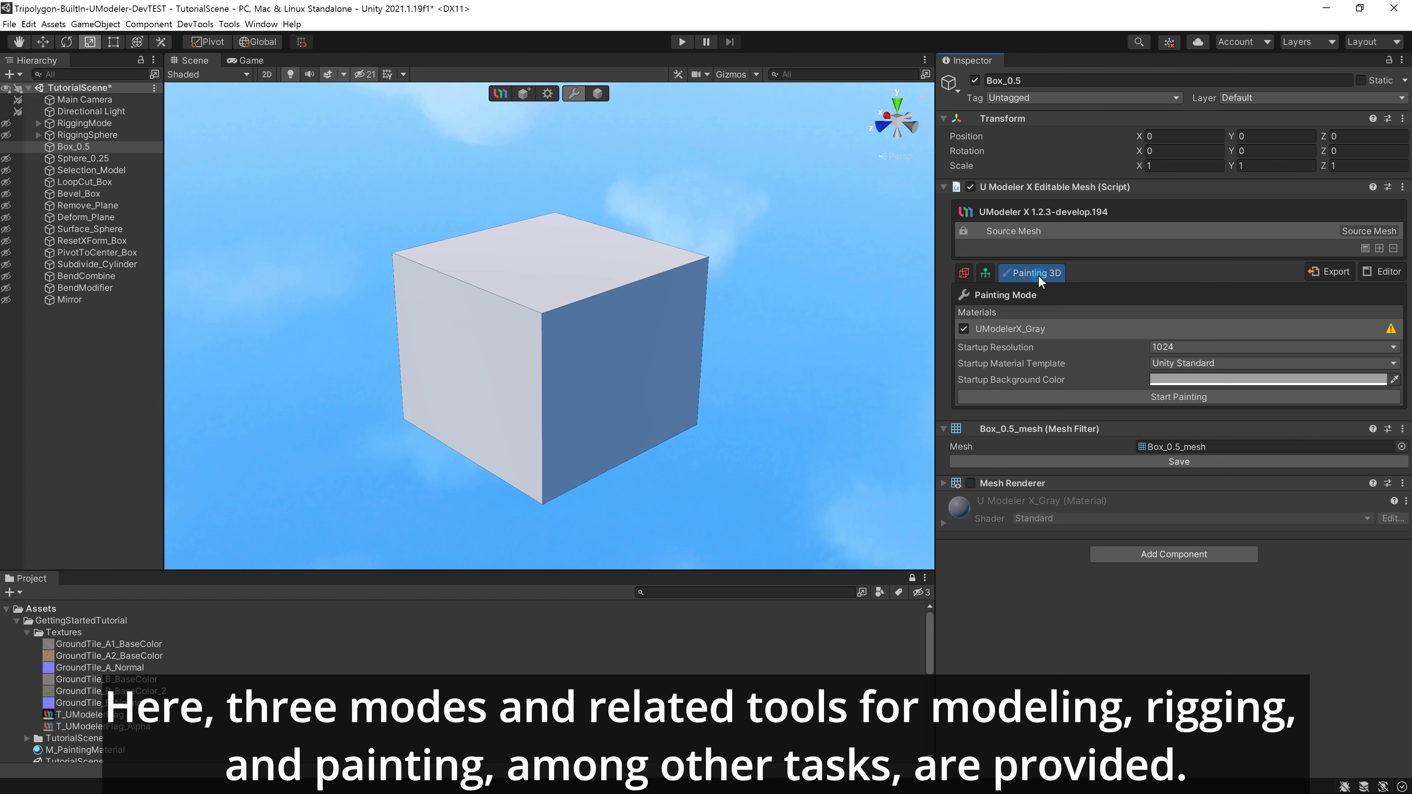
left_click(962, 273)
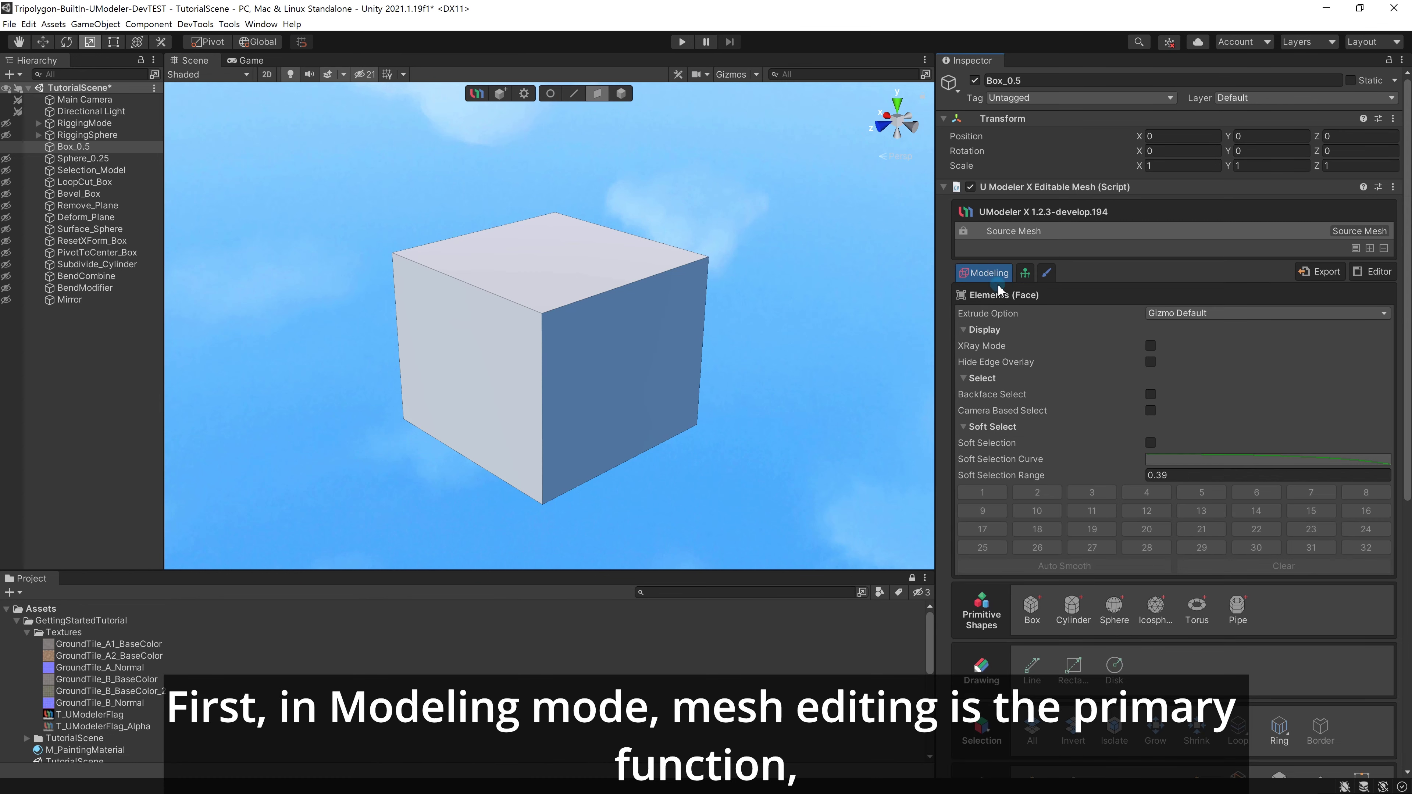
left_click_drag(1407, 321, 1402, 384)
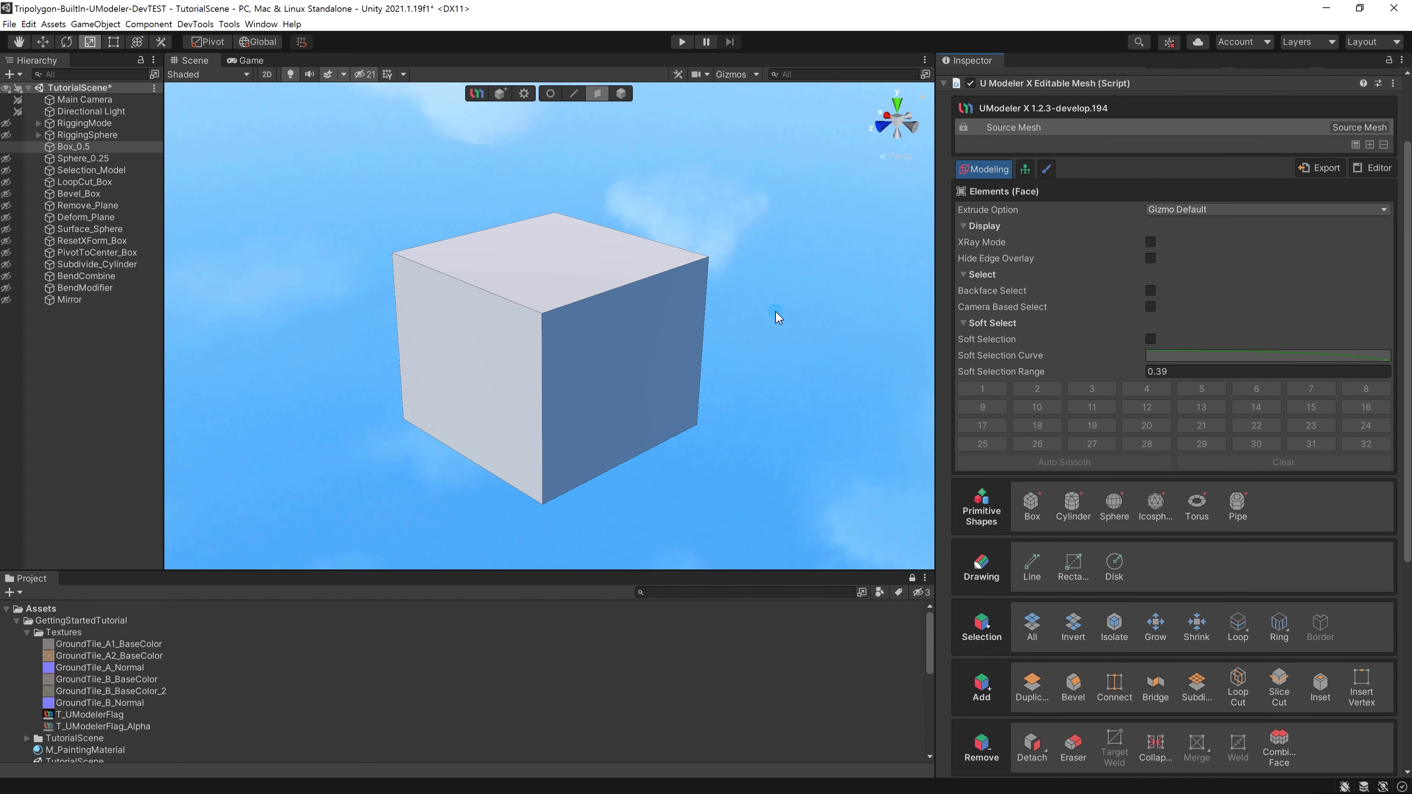
left_click(1030, 174)
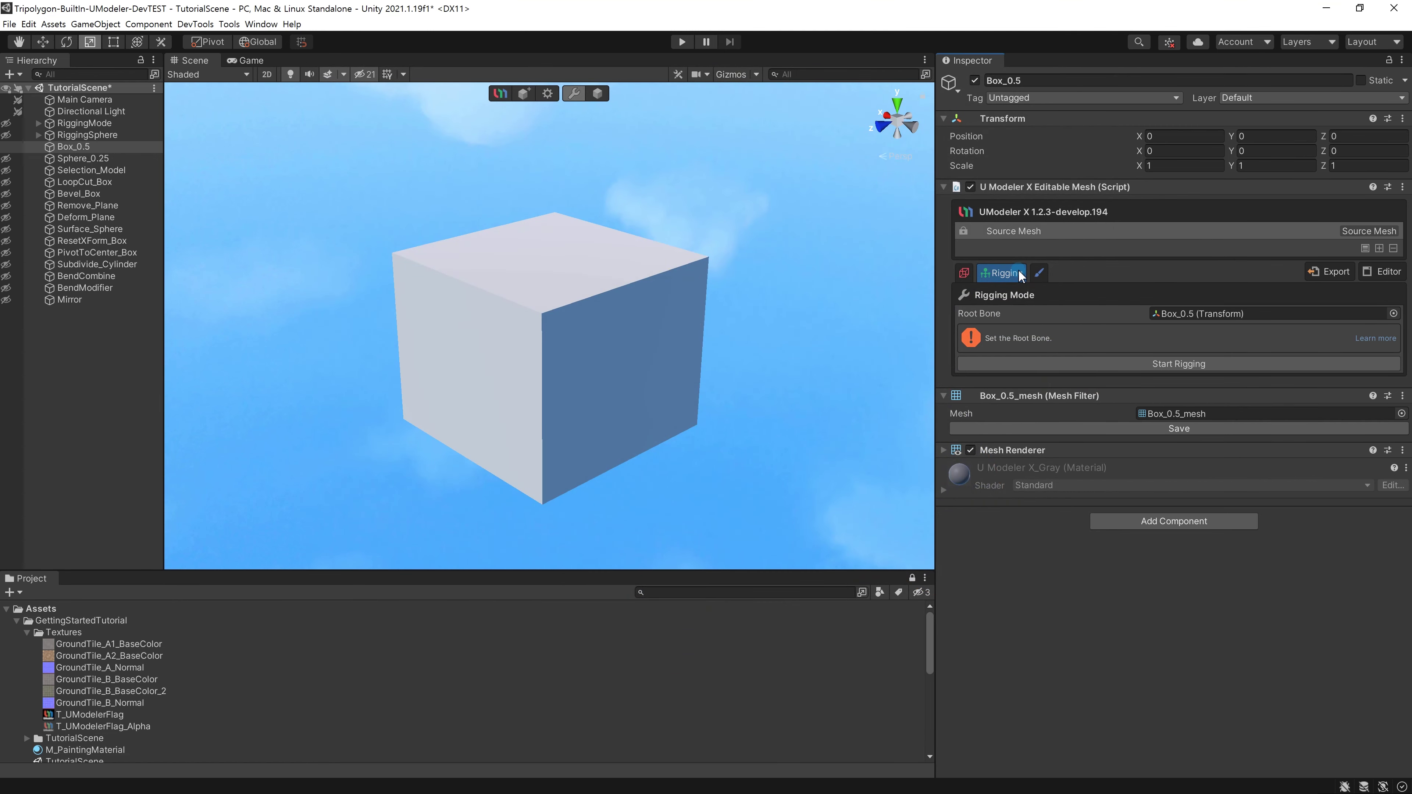
left_click(1040, 273)
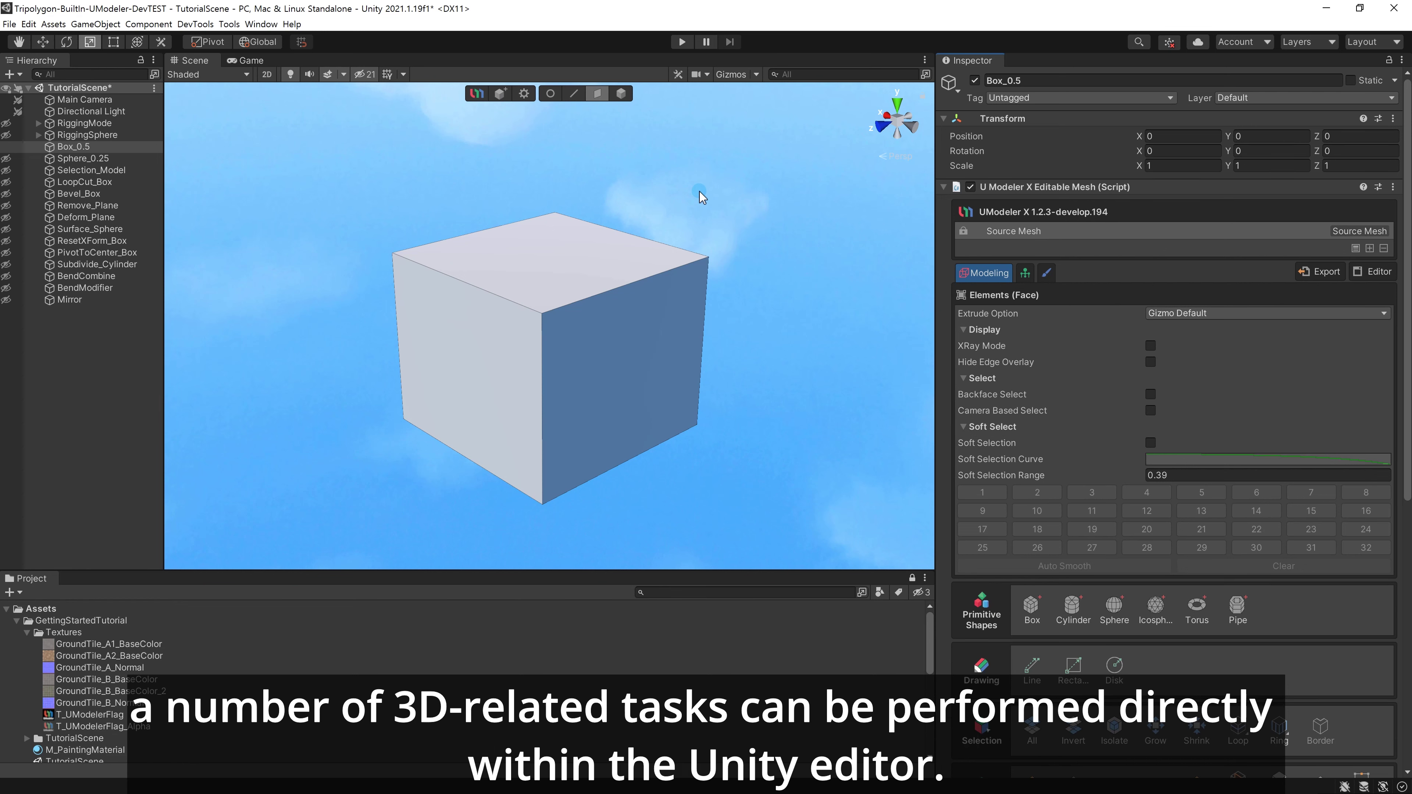
key("Tab")
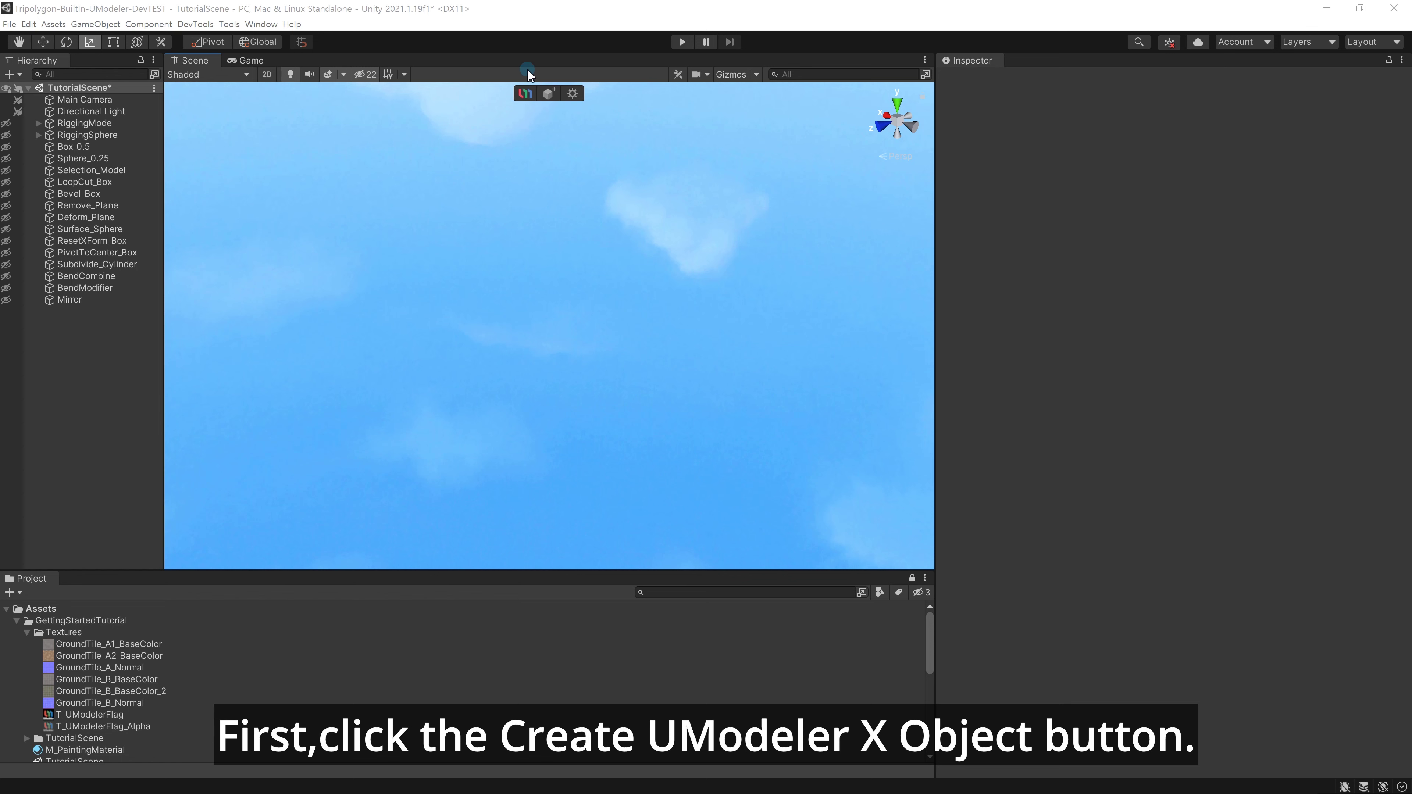
Create a new UModeler X object and draw a box in it about 0.64 wide, 0.55 deep and 0.56 high.
left_click(544, 97)
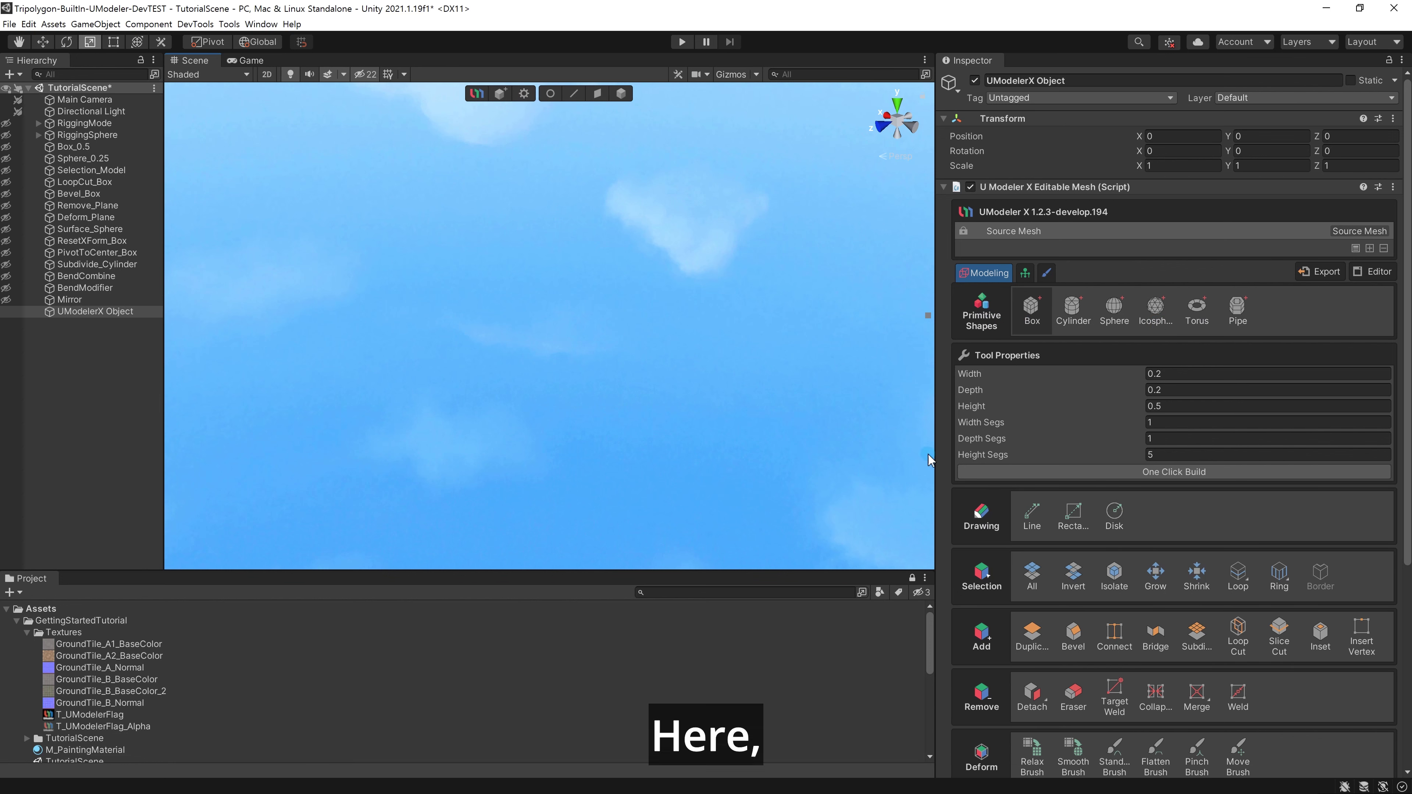
left_click(1036, 310)
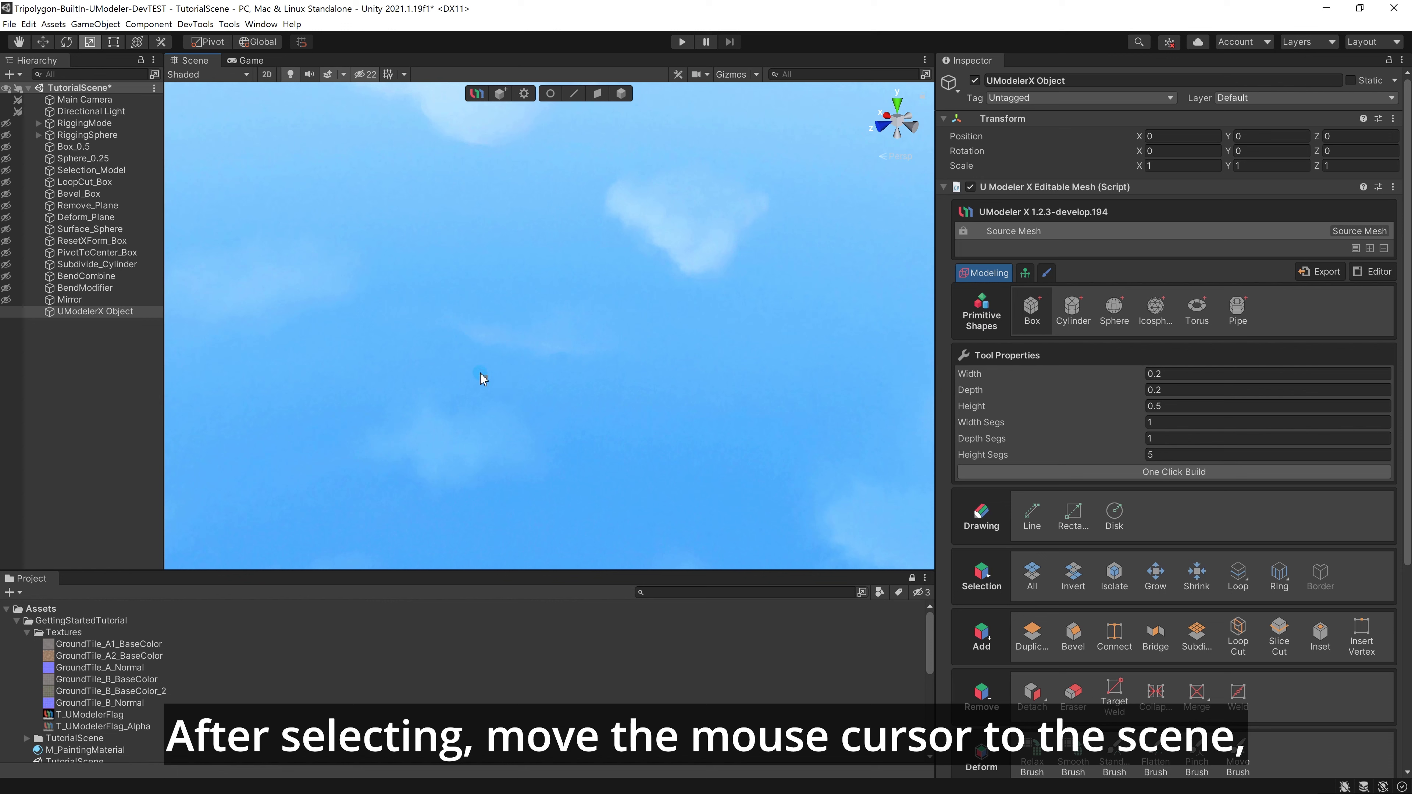
left_click_drag(460, 356, 437, 535)
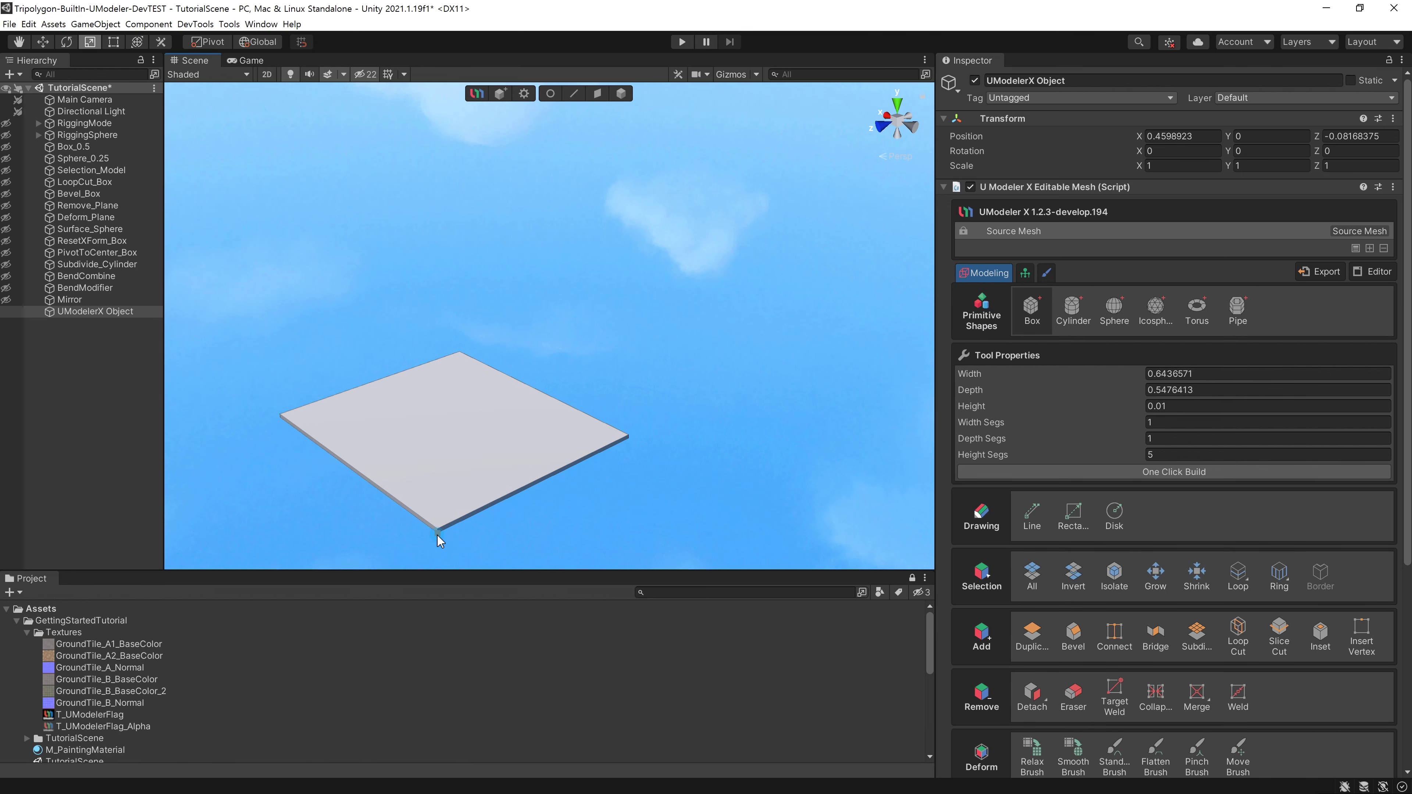
left_click(436, 466)
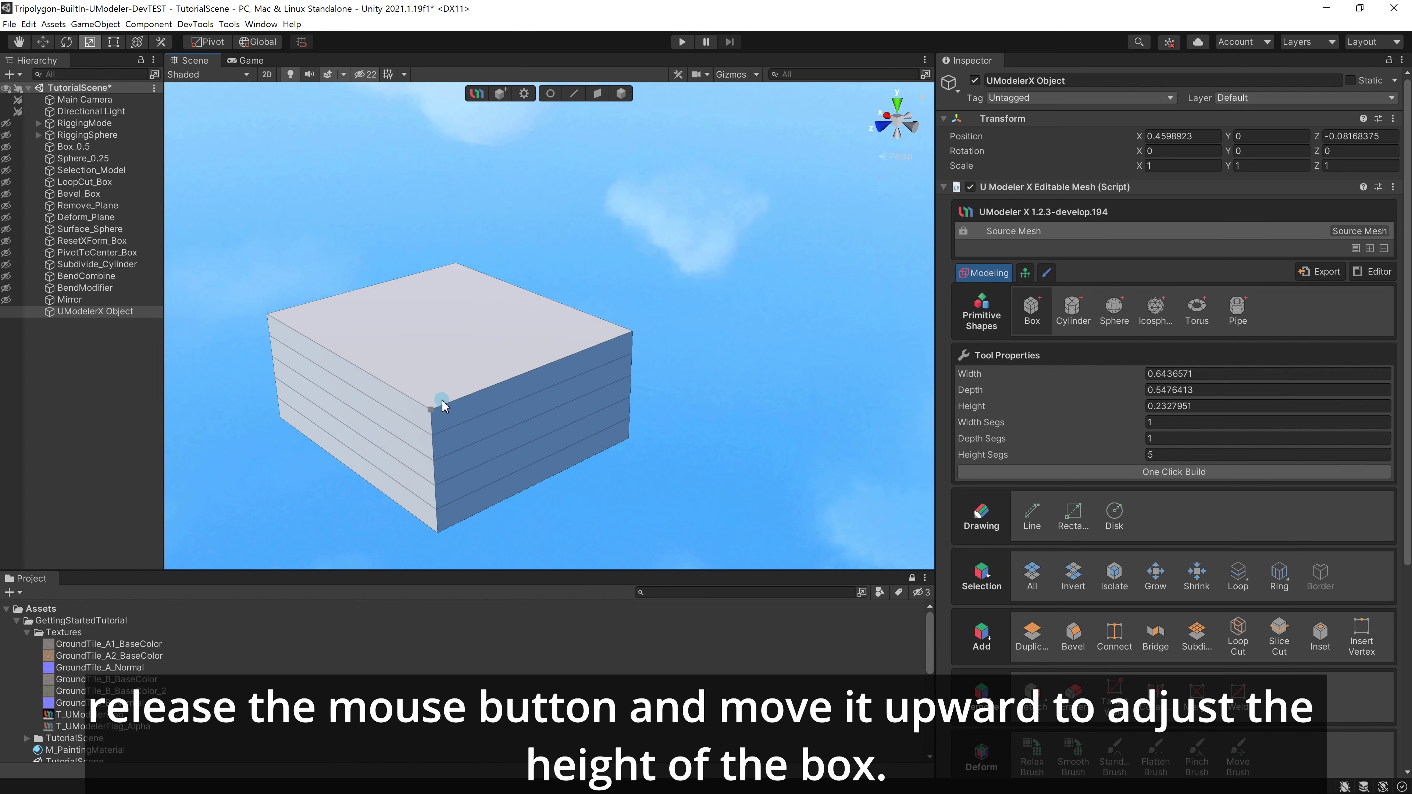
left_click(463, 260)
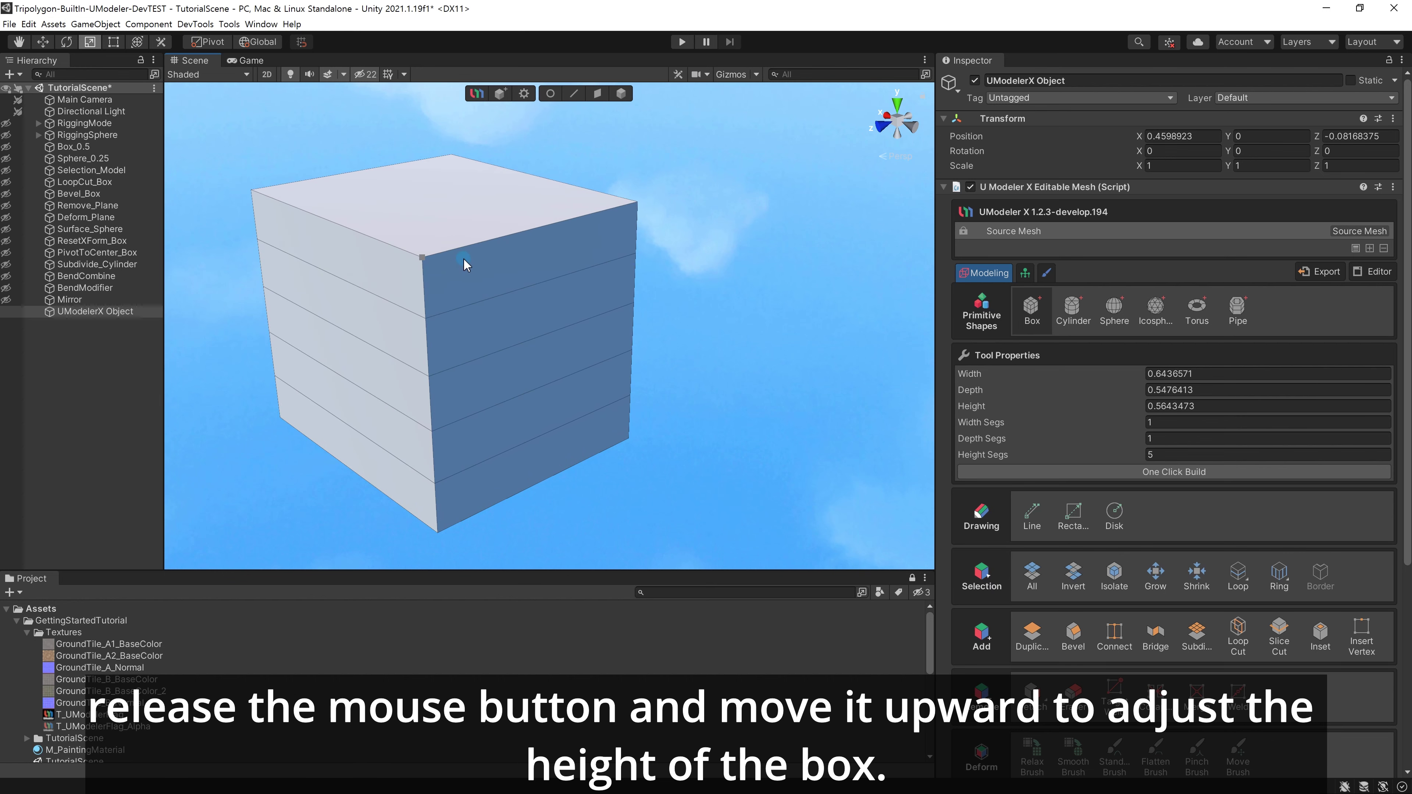
Set the new box's width, depth and height to 0.5 each.
left_click(1206, 370)
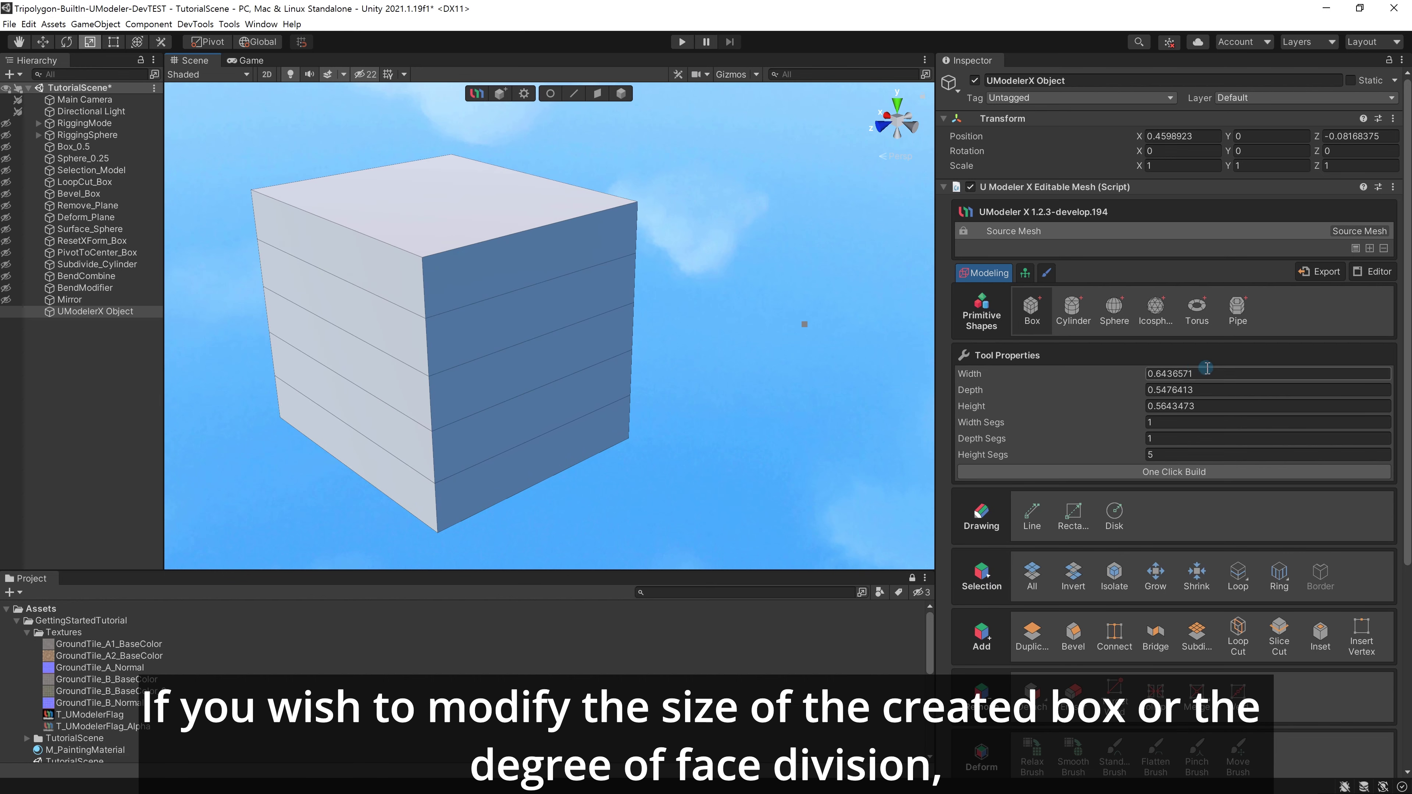
left_click(1127, 371)
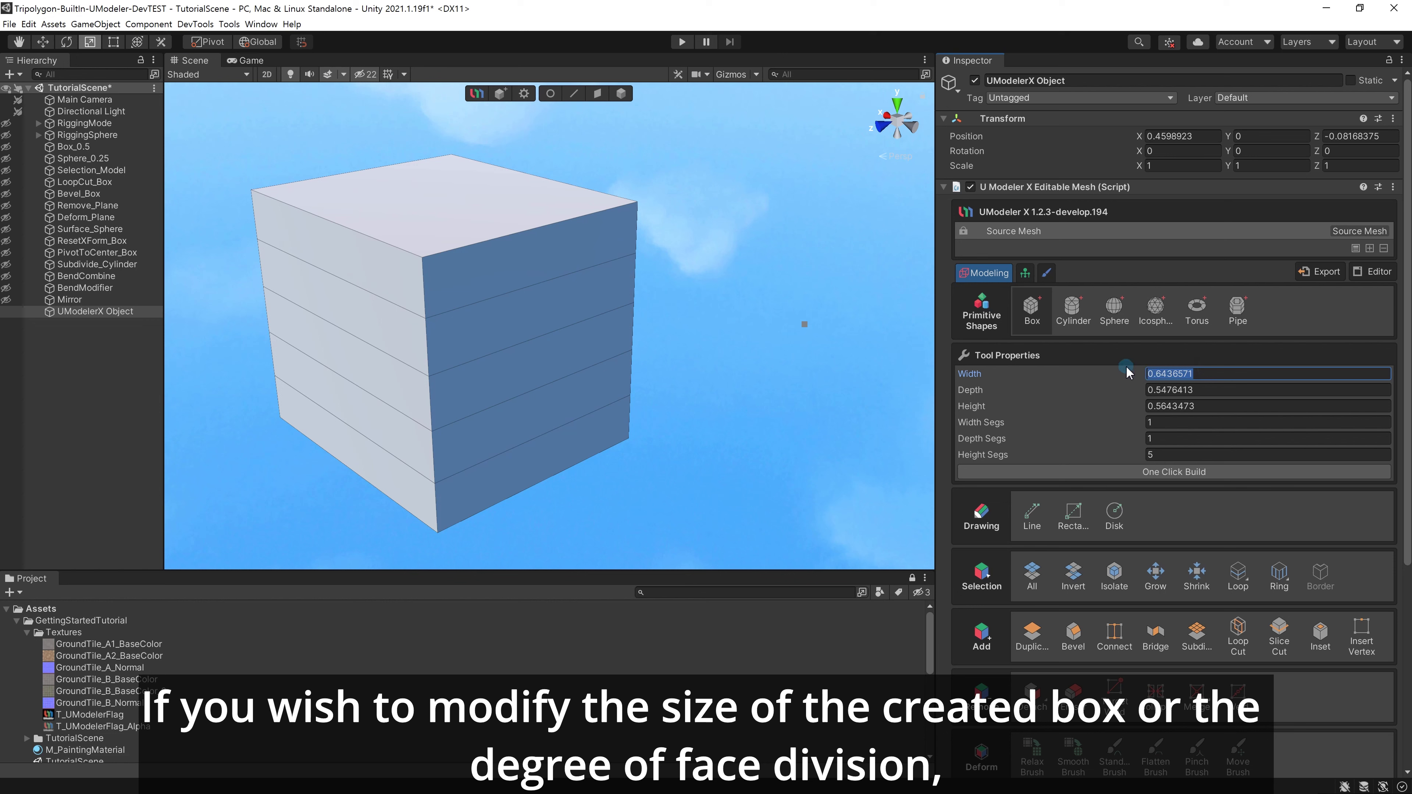
type("0.")
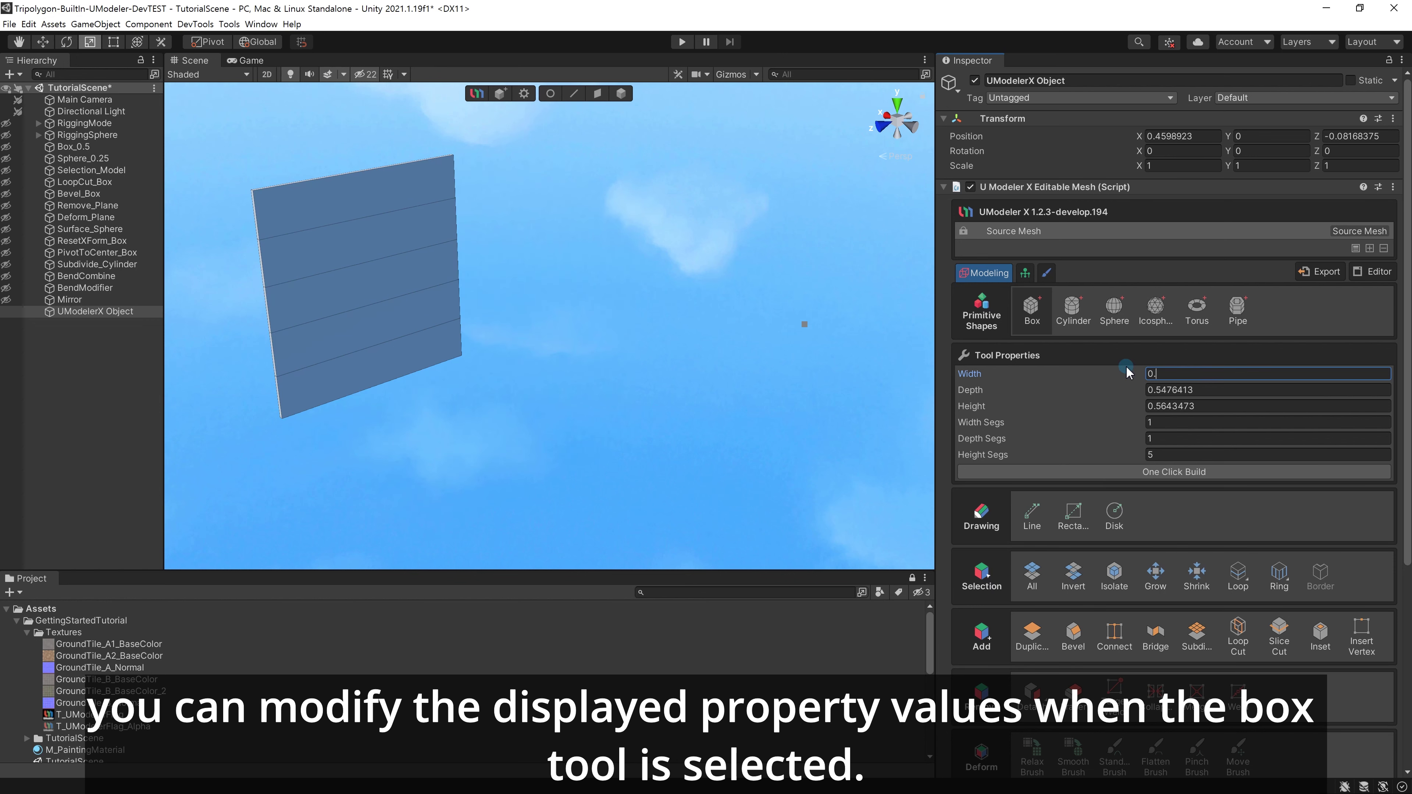
type("5")
key("Tab")
type("0.")
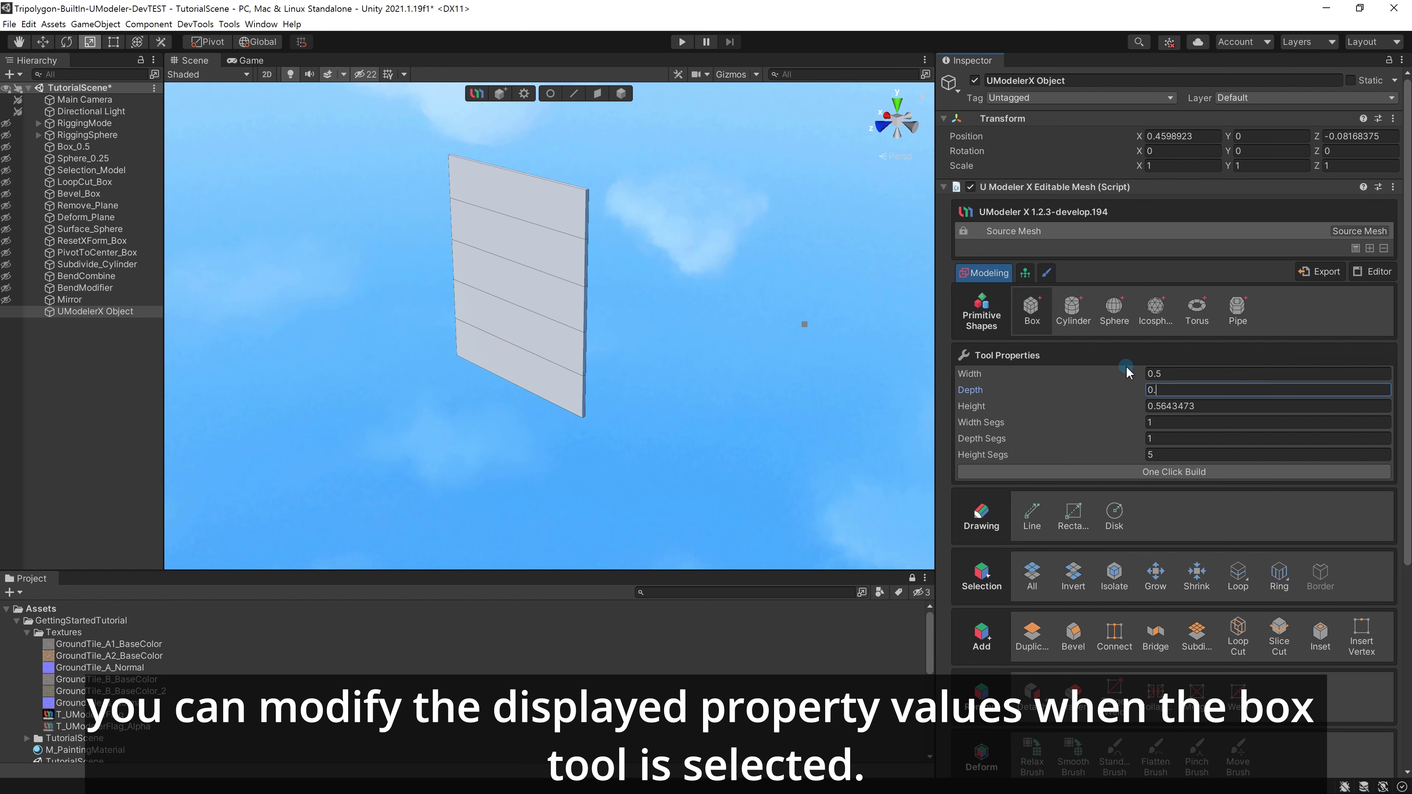
type("5")
key("Tab")
type("0.5")
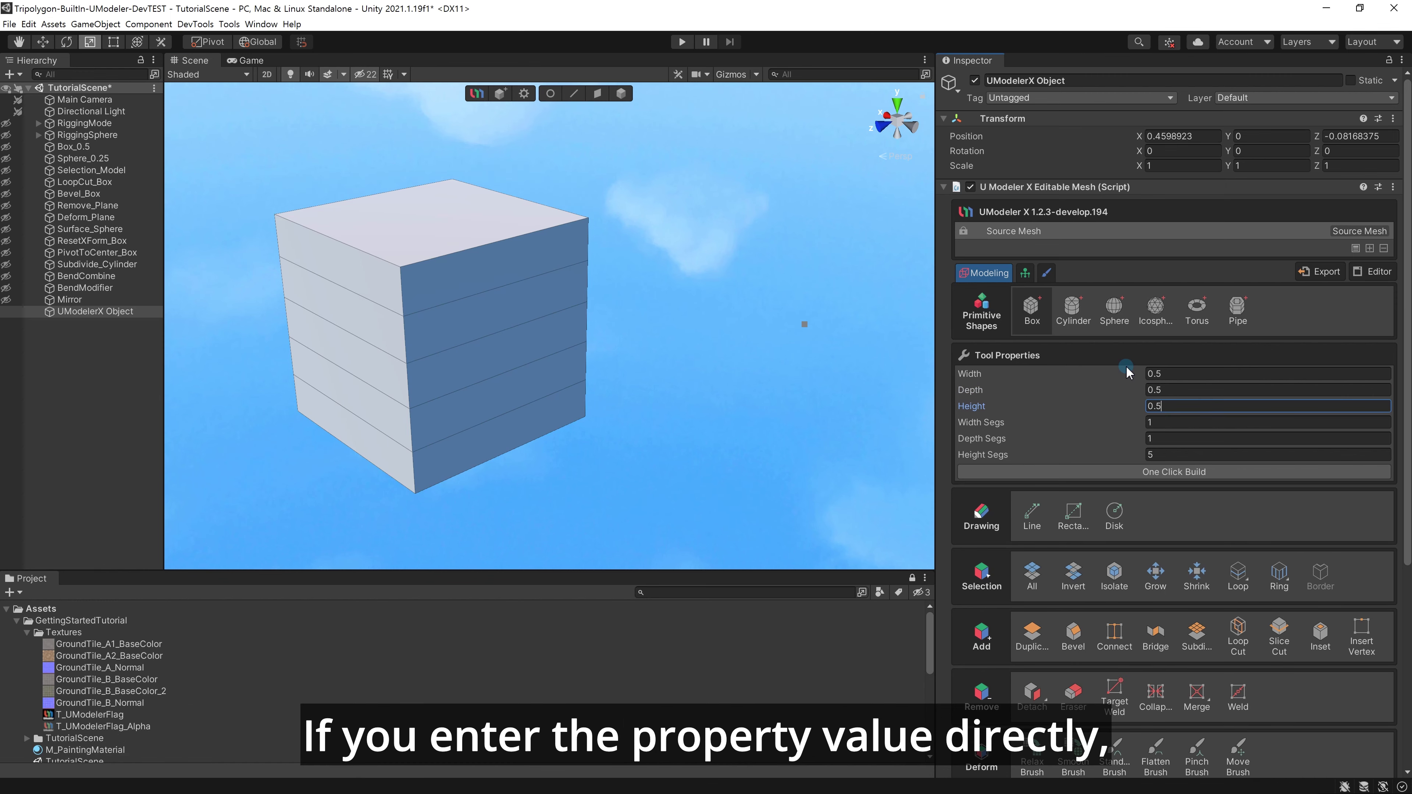
Divide the box into 3 width, 3 depth and 3 height segments.
left_click(1171, 420)
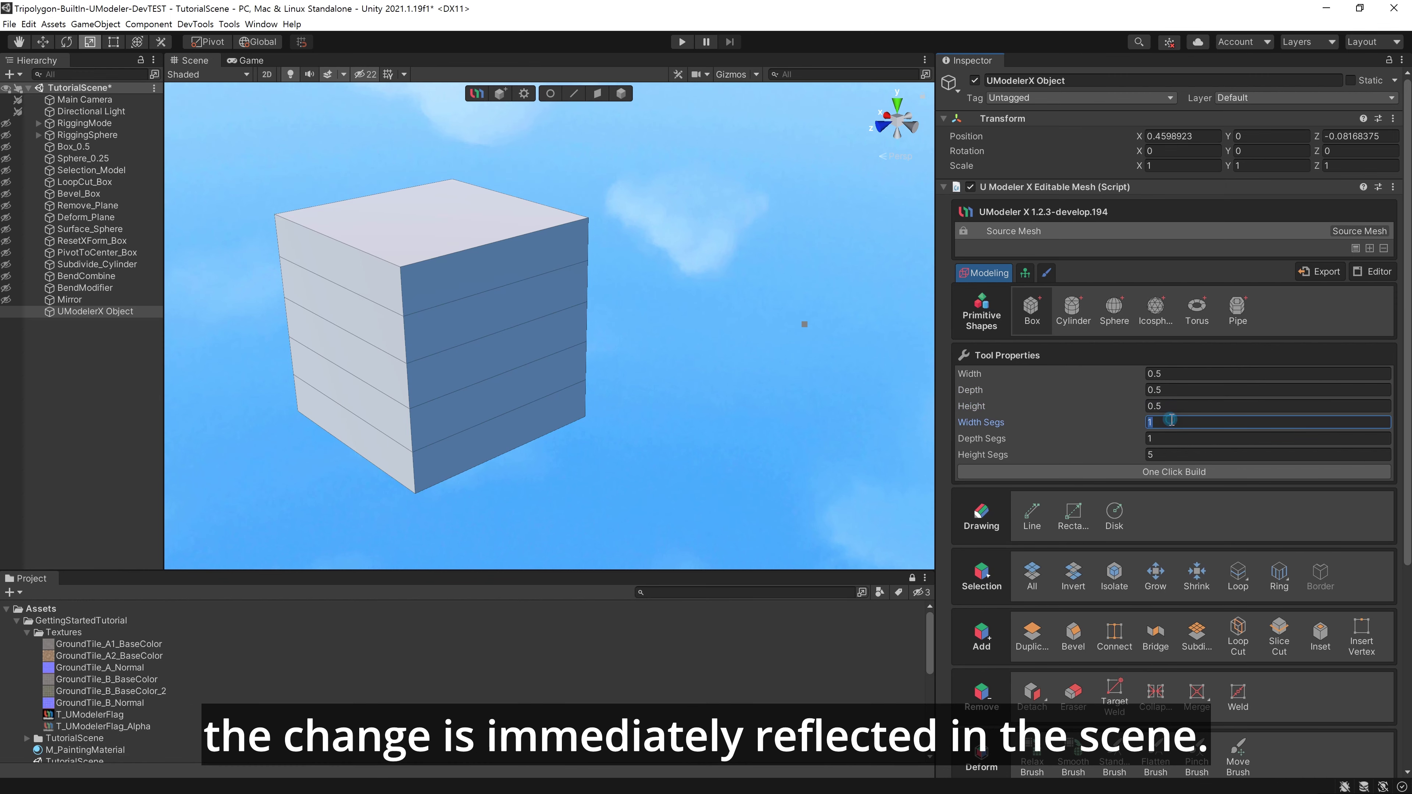
type("3")
left_click(1167, 438)
type("3")
left_click(1167, 454)
type("3")
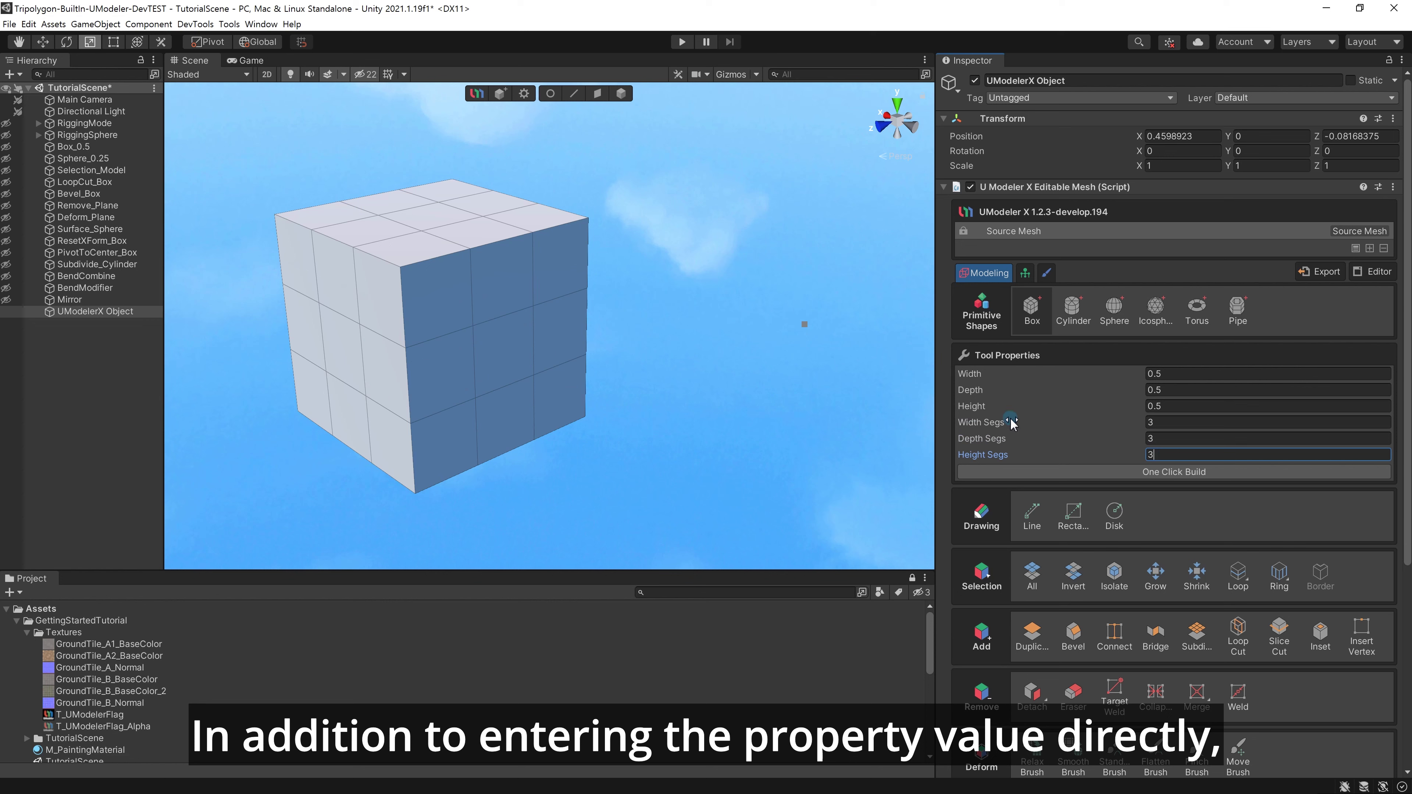
Adjust the box's height to 0.38 and its depth to 0.57, and finish it by switching to face selection.
left_click_drag(995, 406, 968, 393)
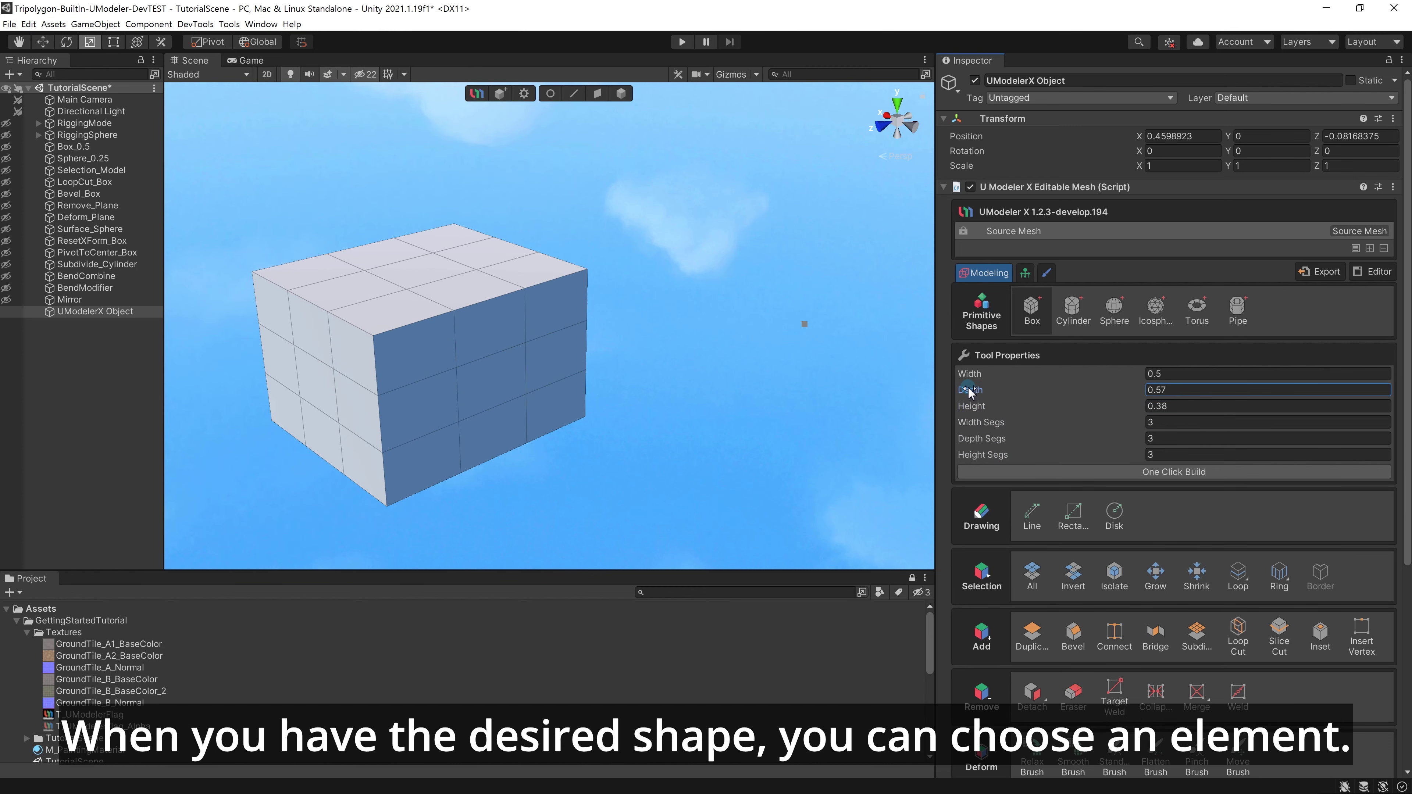
left_click(593, 98)
left_click_drag(511, 329, 551, 315, "alt")
left_click(667, 350)
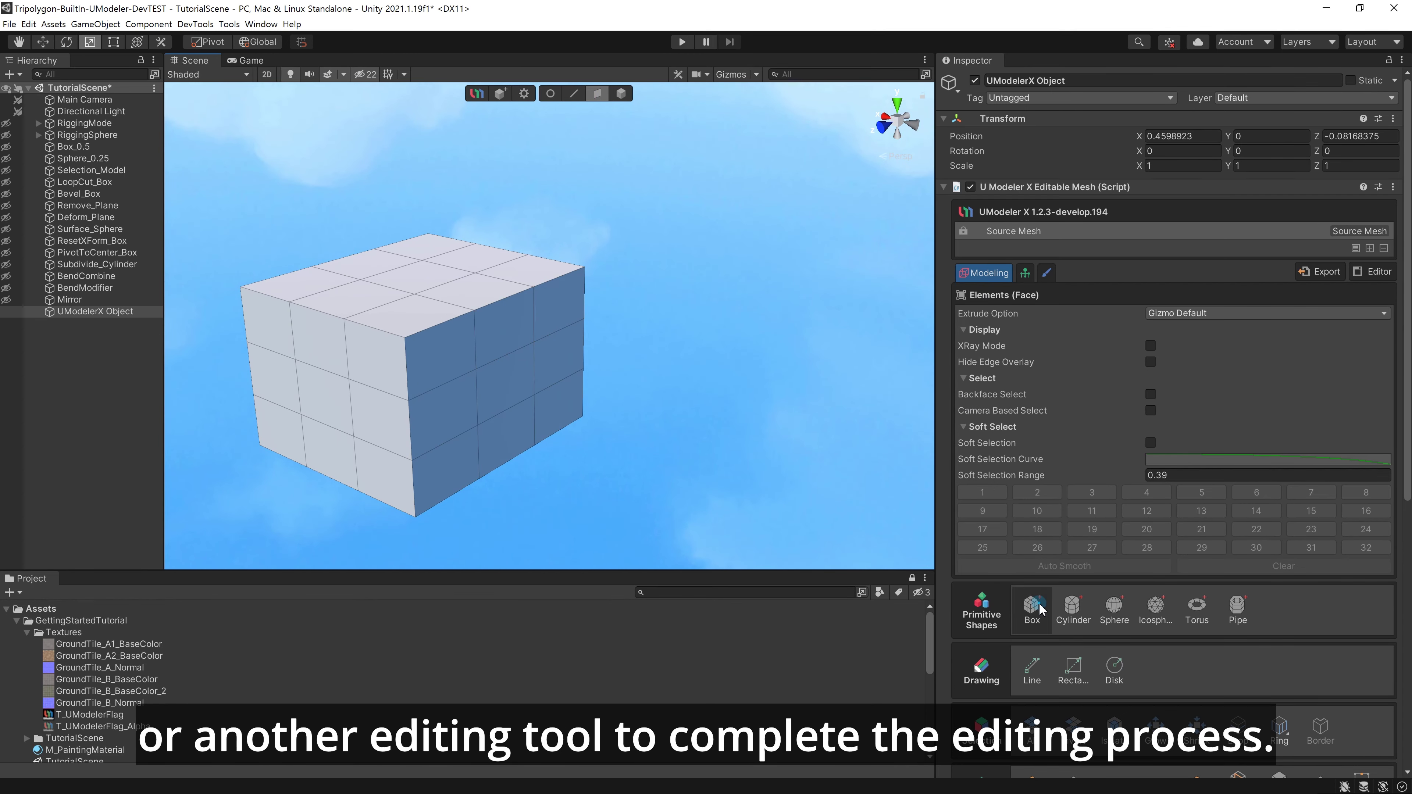
Draw a second box beside the first, about 0.38 wide, 0.51 deep and 0.32 high.
left_click(1034, 607)
left_click_drag(654, 403, 686, 543)
left_click(695, 392)
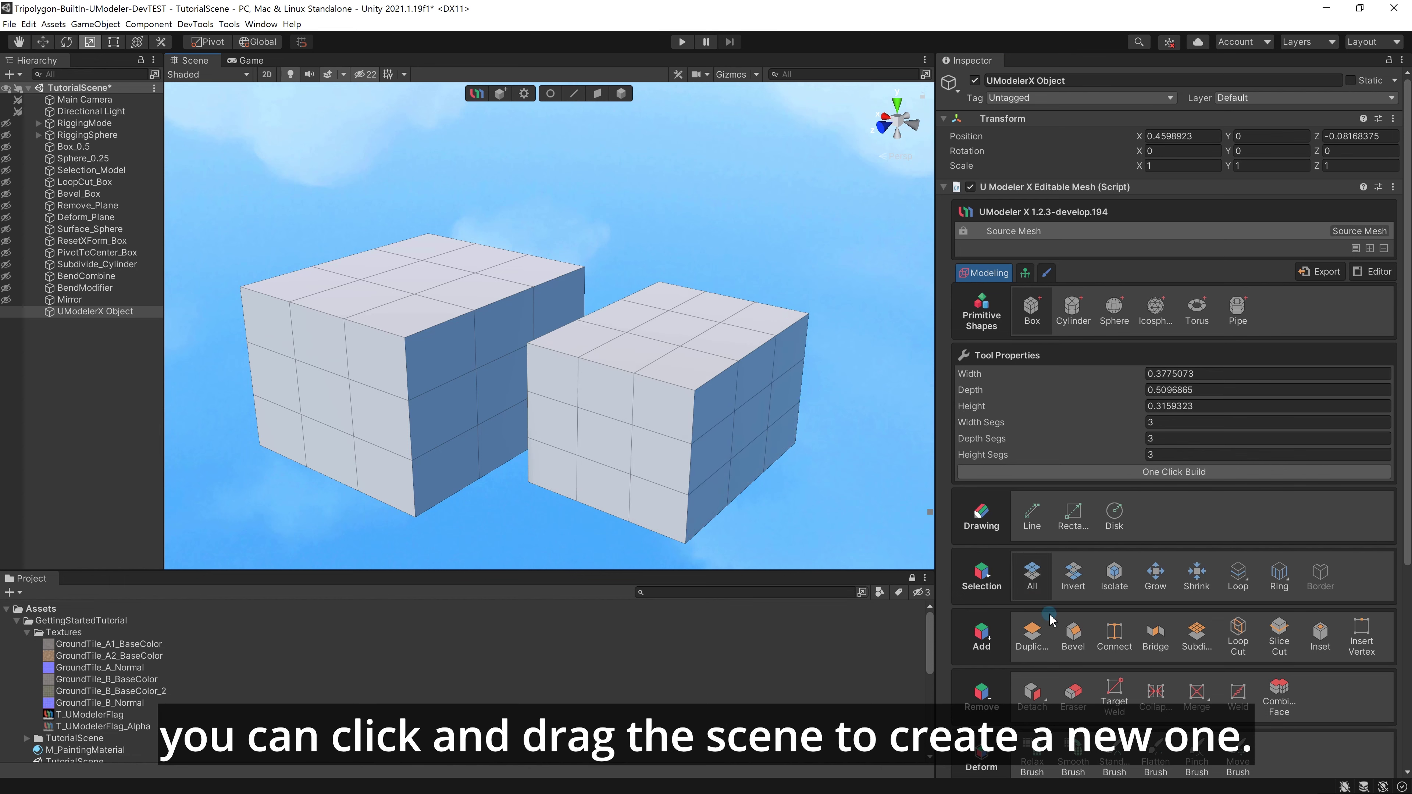
Draw a sphere with a radius of about 0.18 beside the second box and finish the shape creation.
left_click(1114, 310)
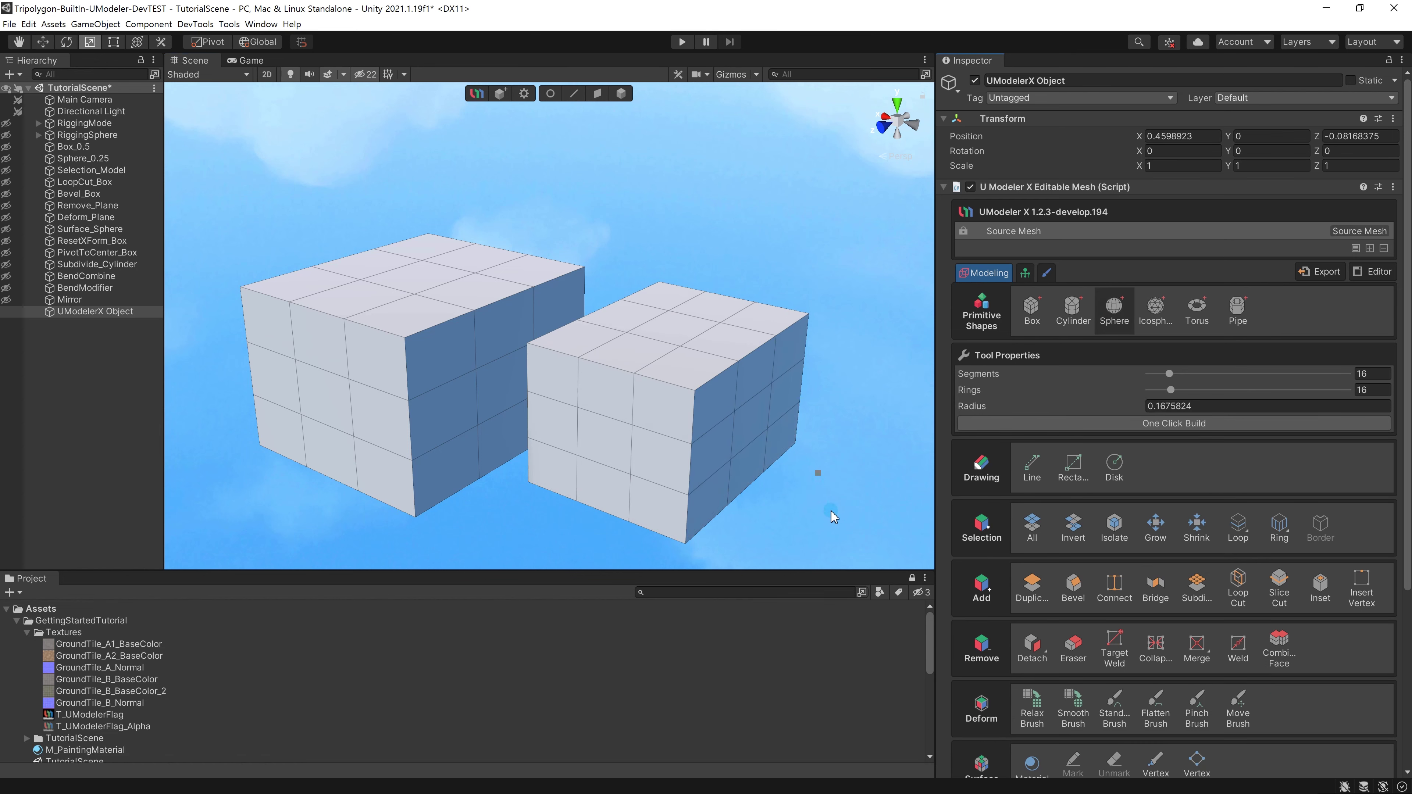
mouse_move(865, 530)
left_mouse_down()
mouse_move(885, 537)
mouse_move(871, 517)
left_mouse_up()
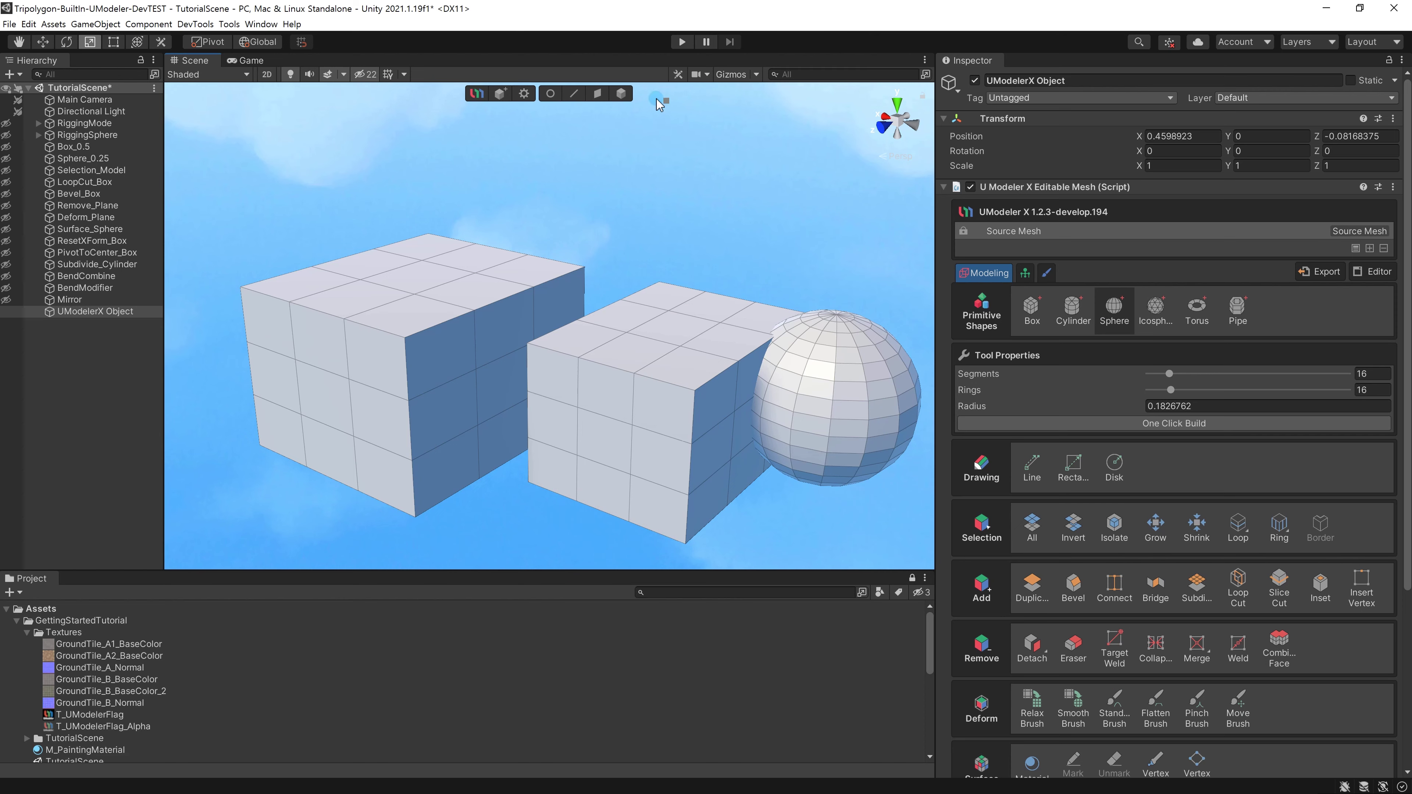
left_click(622, 93)
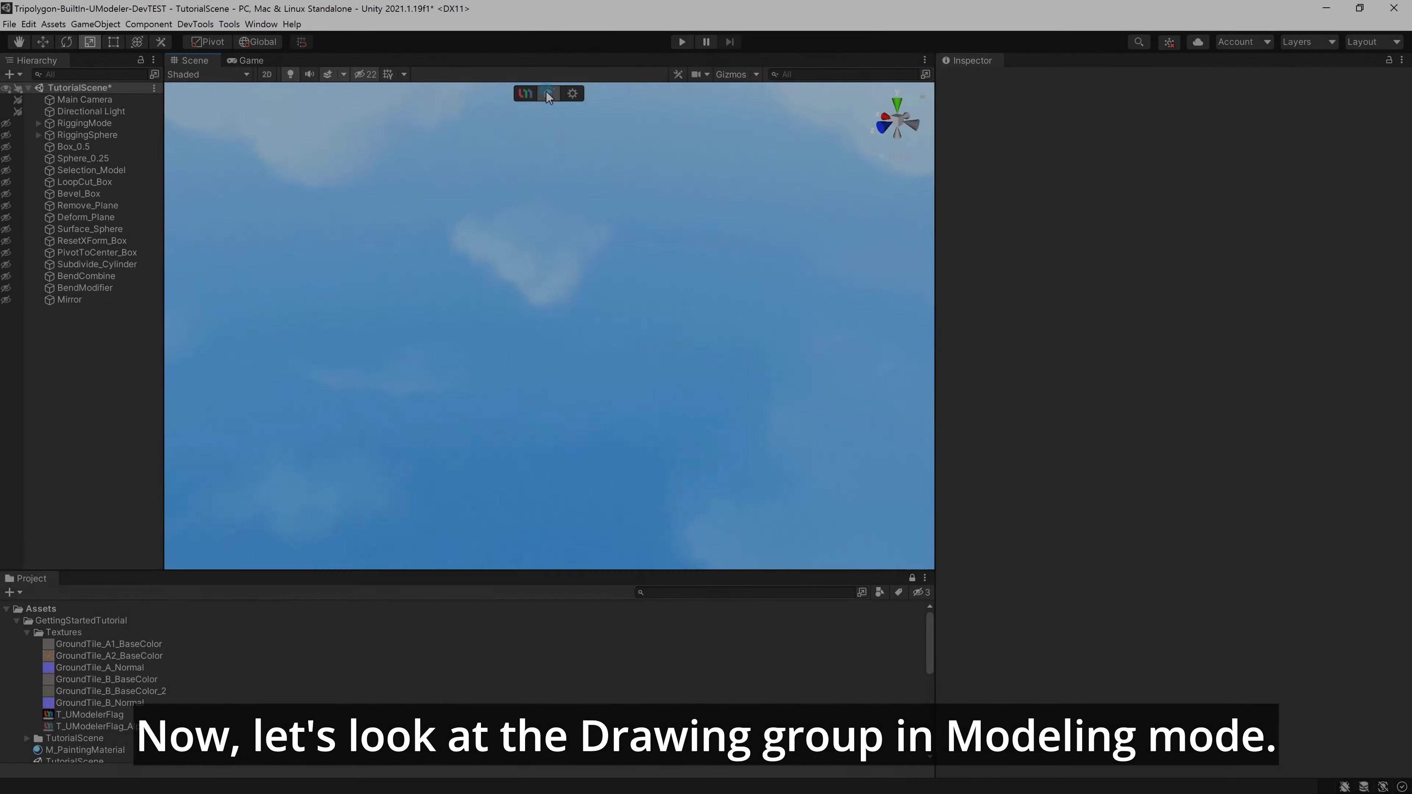
Create a new UModelerX object and draw a flat eight-sided disk with a radius of about 0.51 in it.
left_click(549, 95)
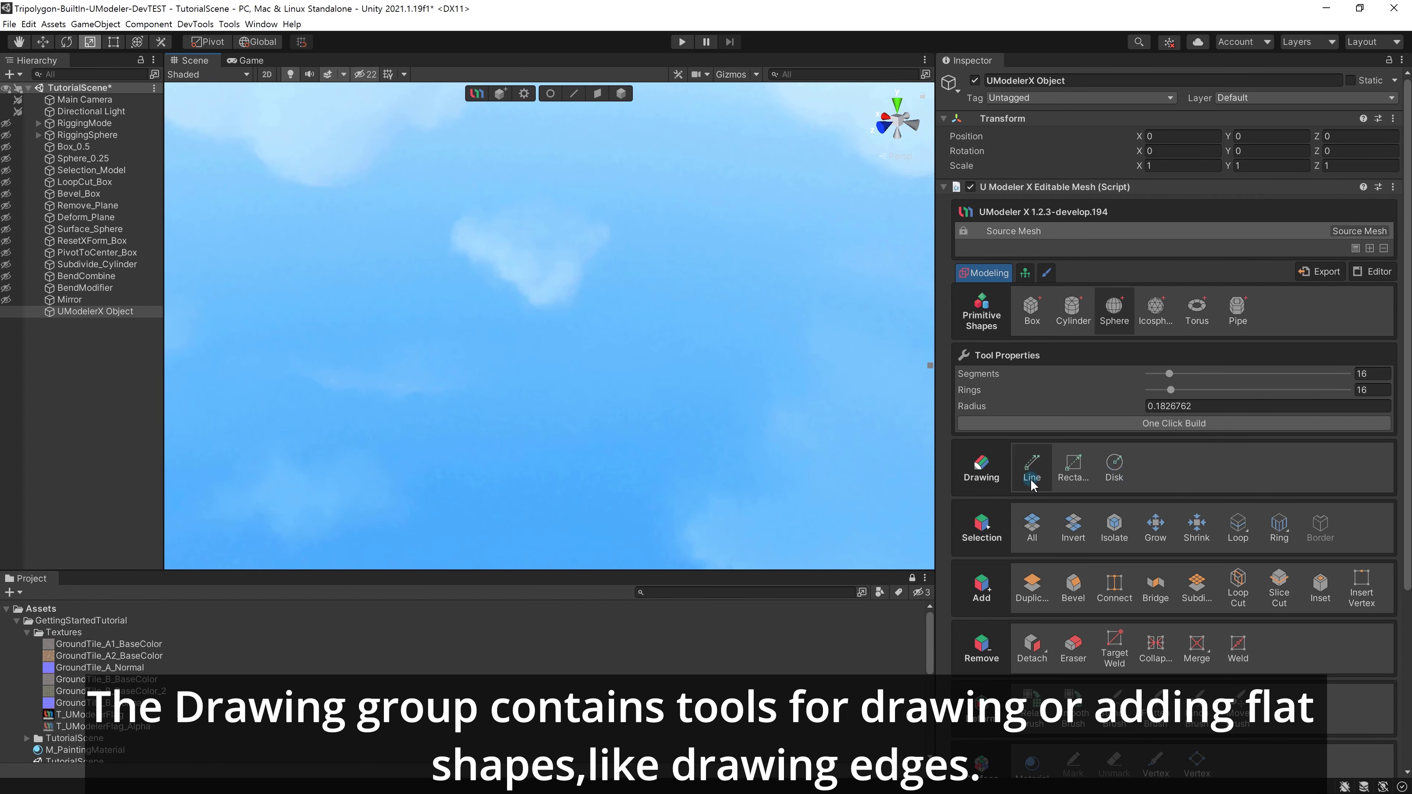
left_click(1116, 470)
mouse_move(489, 412)
left_mouse_down()
mouse_move(538, 456)
mouse_move(628, 496)
left_mouse_up()
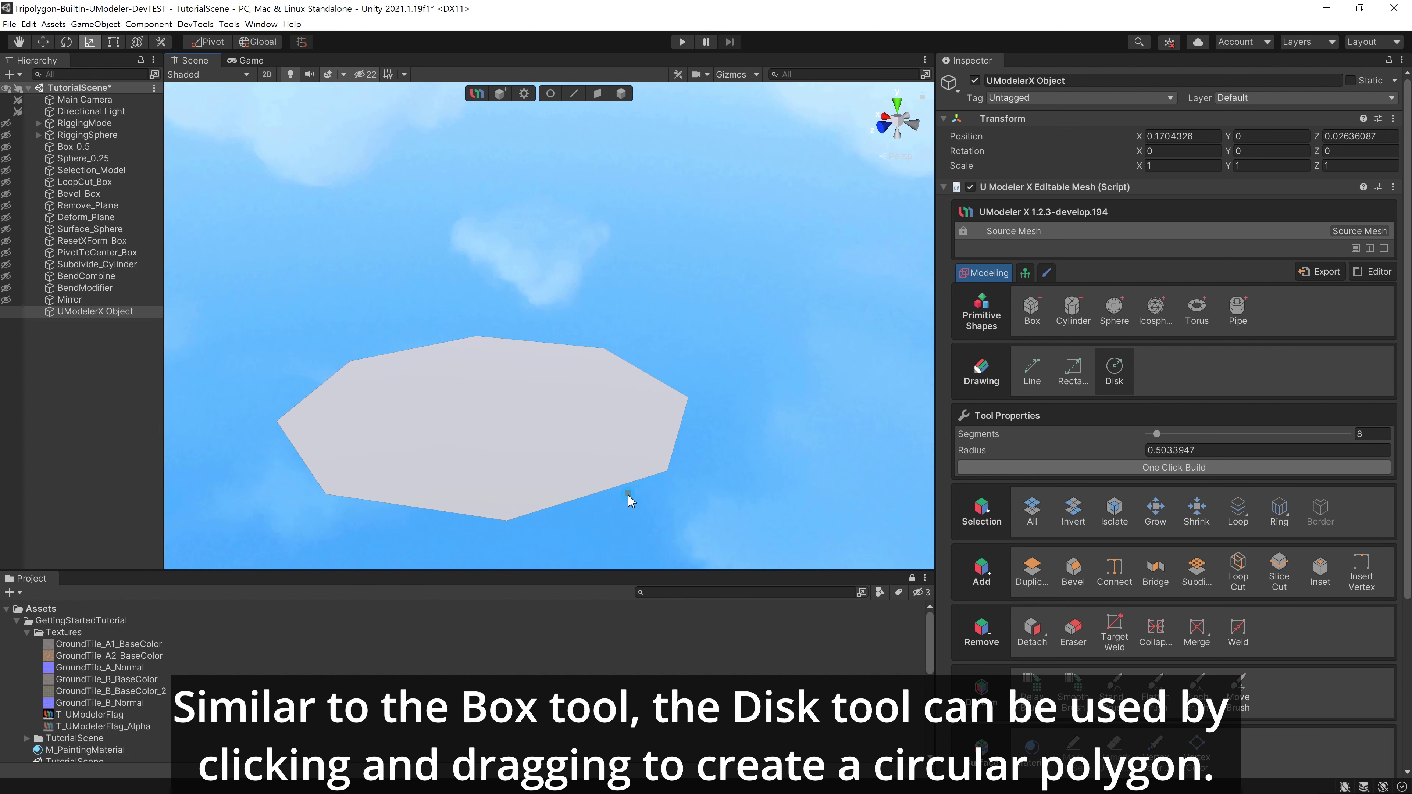
left_click_drag(628, 496, 629, 496)
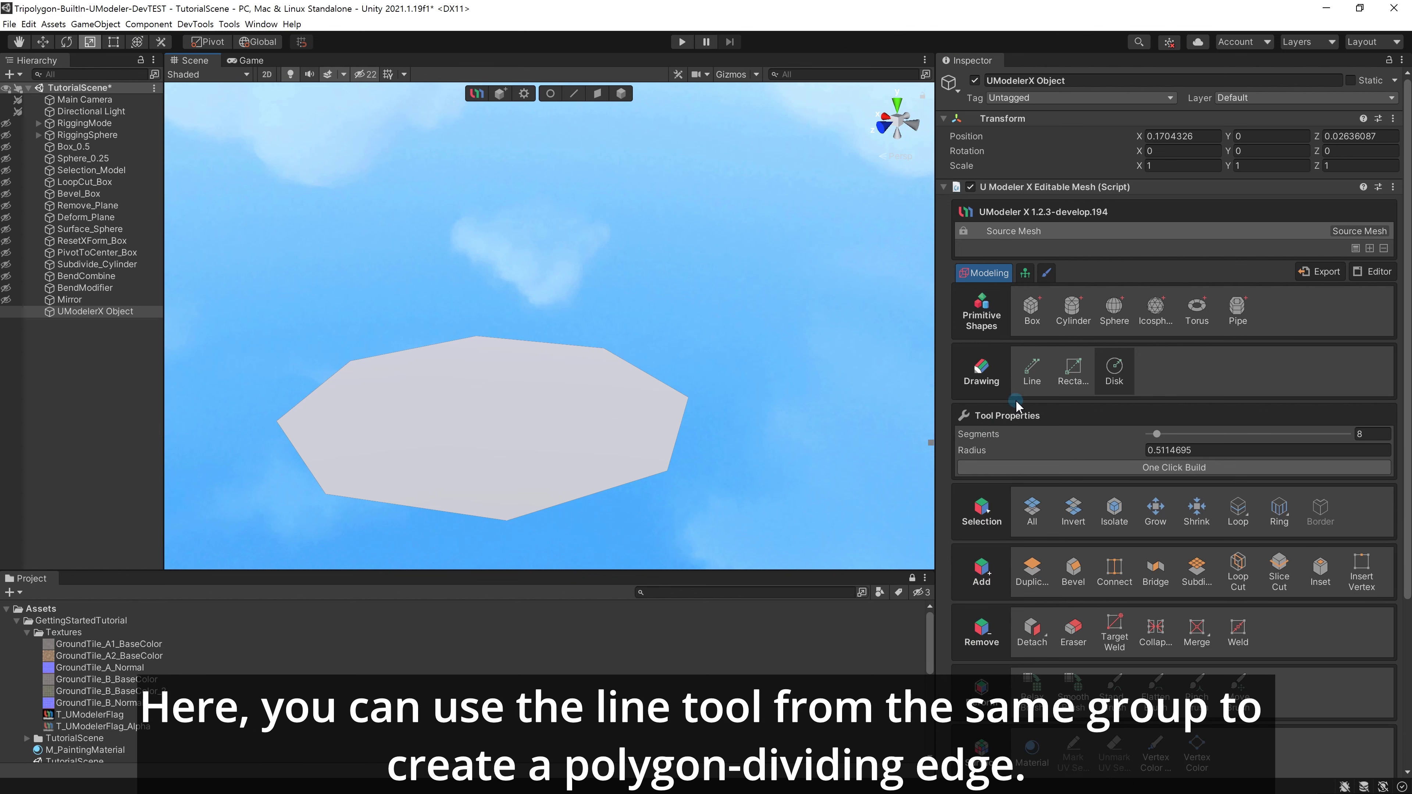
Divide the disk with five connected lines running in a zigzag between its outer edges, and finish in vertex selection.
left_click(1029, 378)
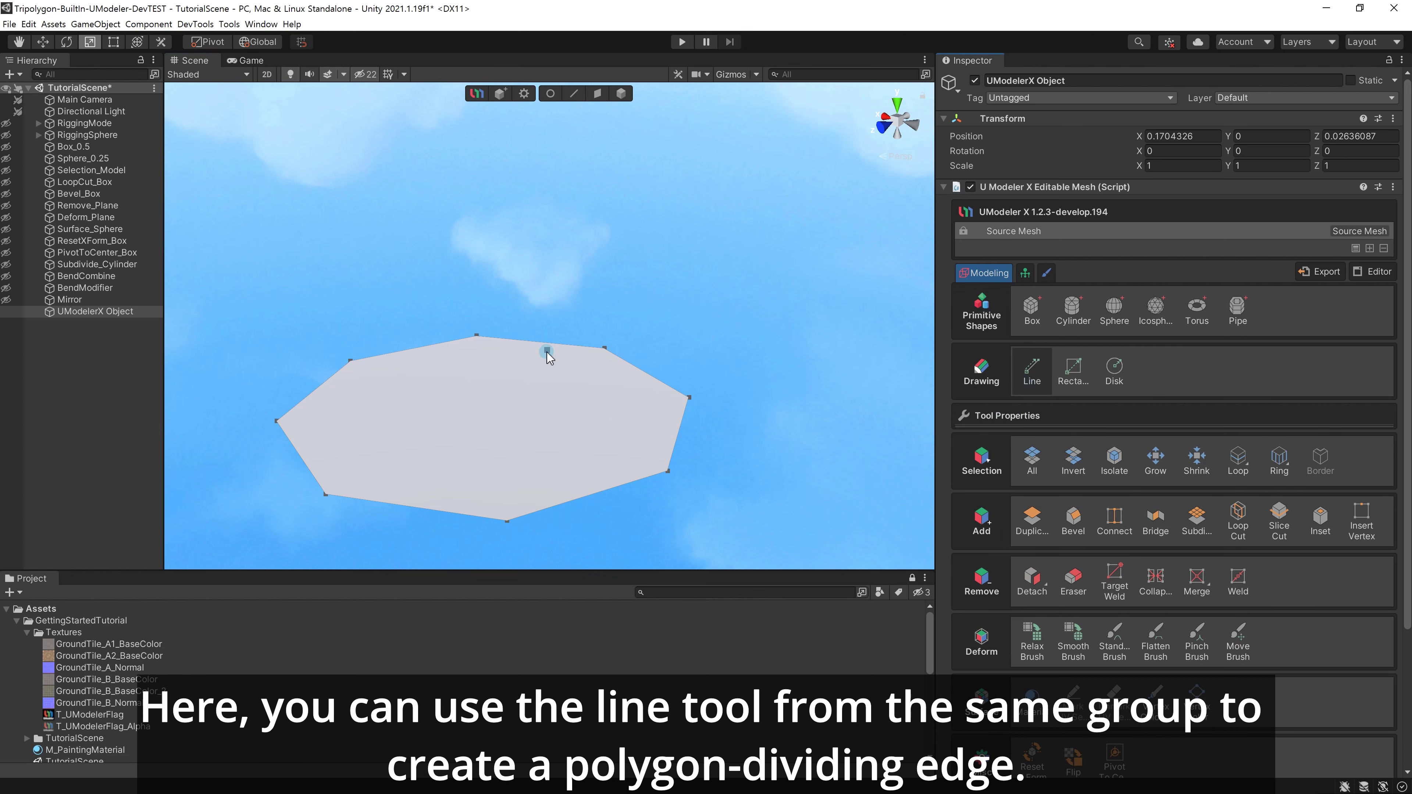
left_click(537, 341)
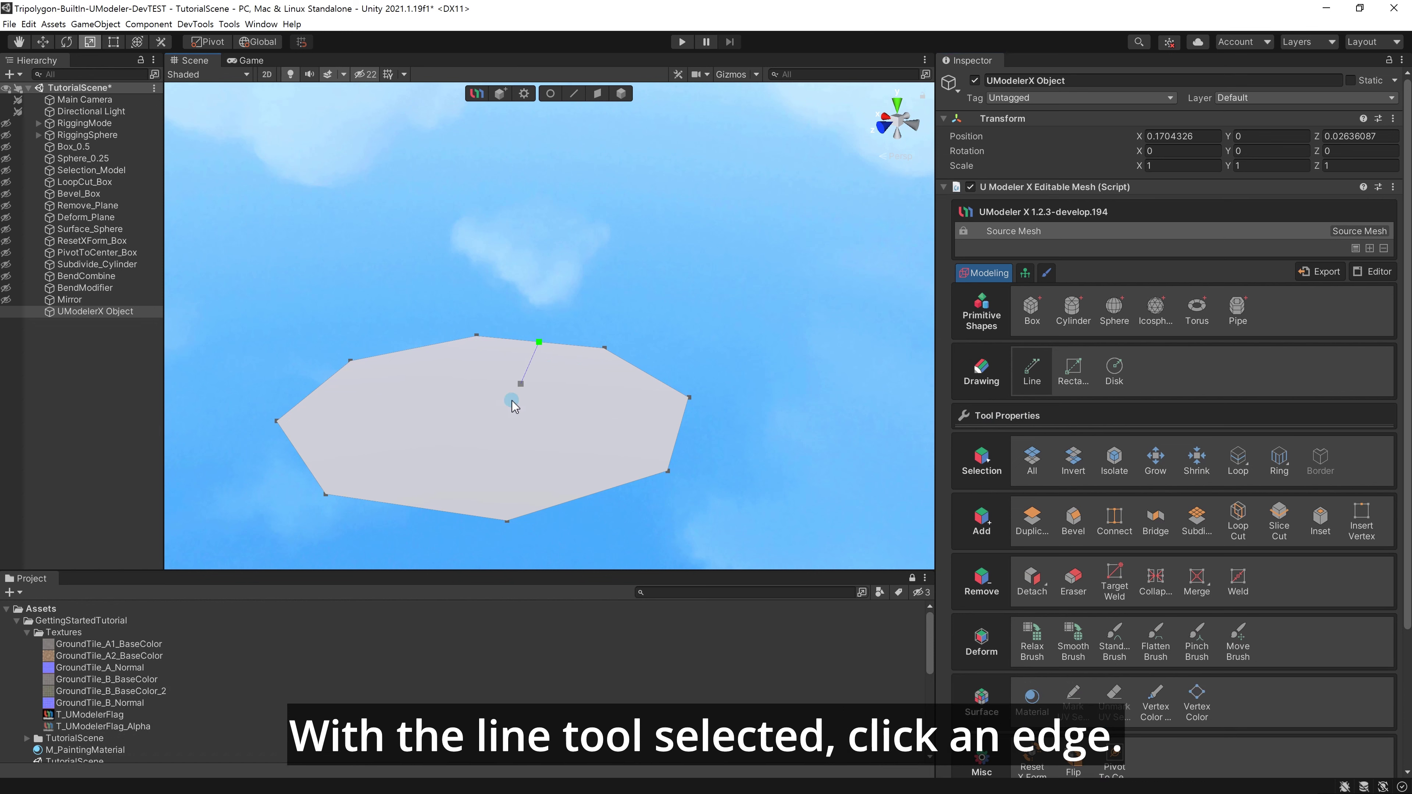
left_click(415, 507)
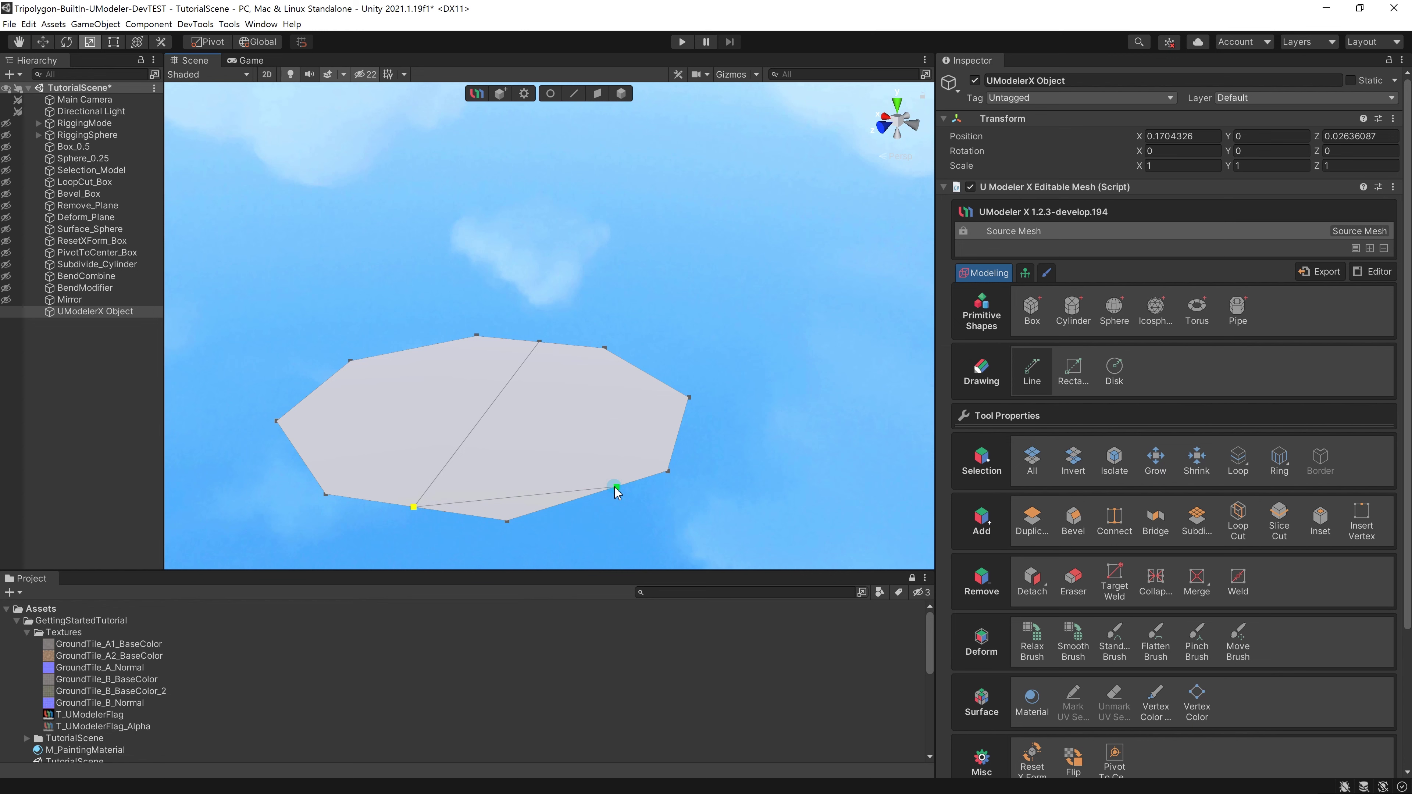
left_click(616, 488)
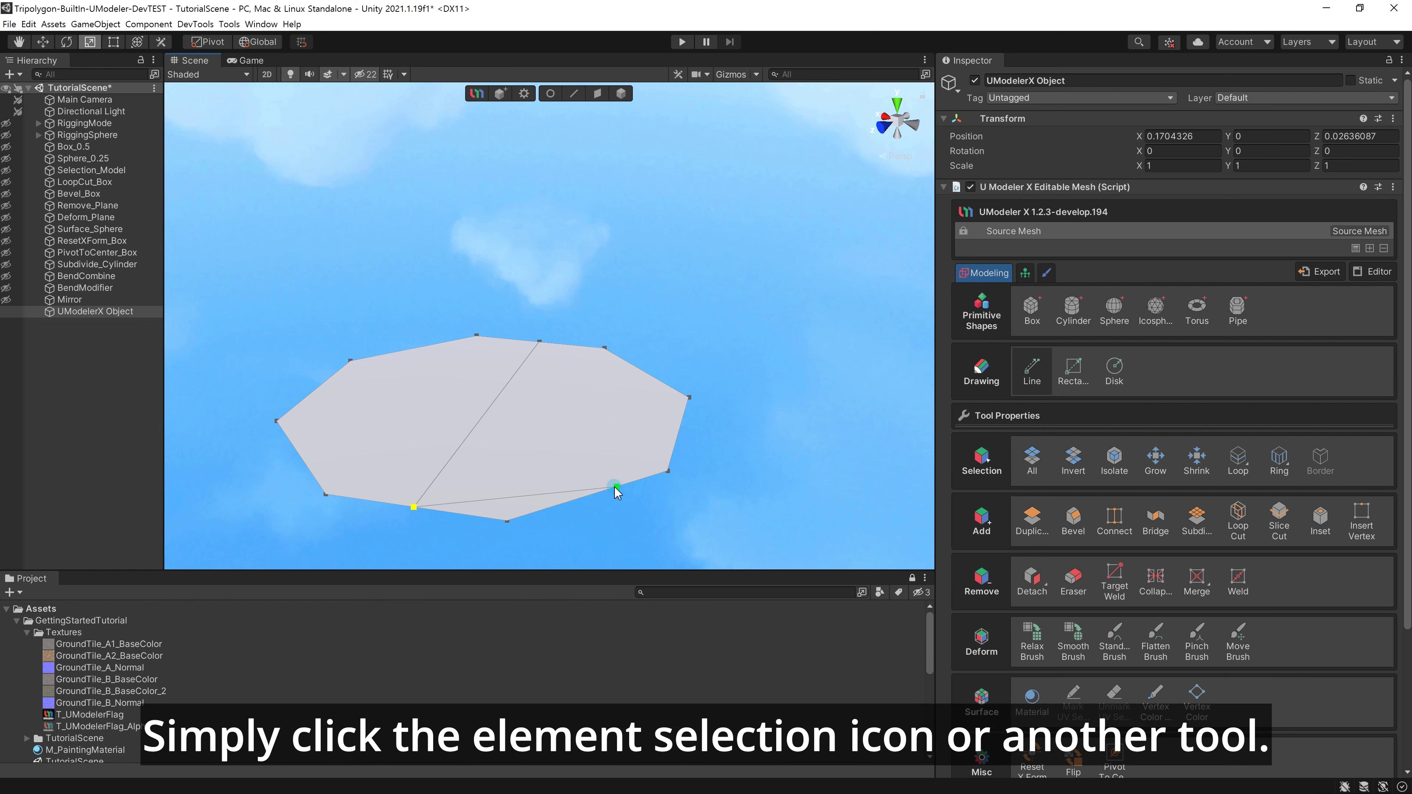
left_click(402, 351)
left_click(306, 464)
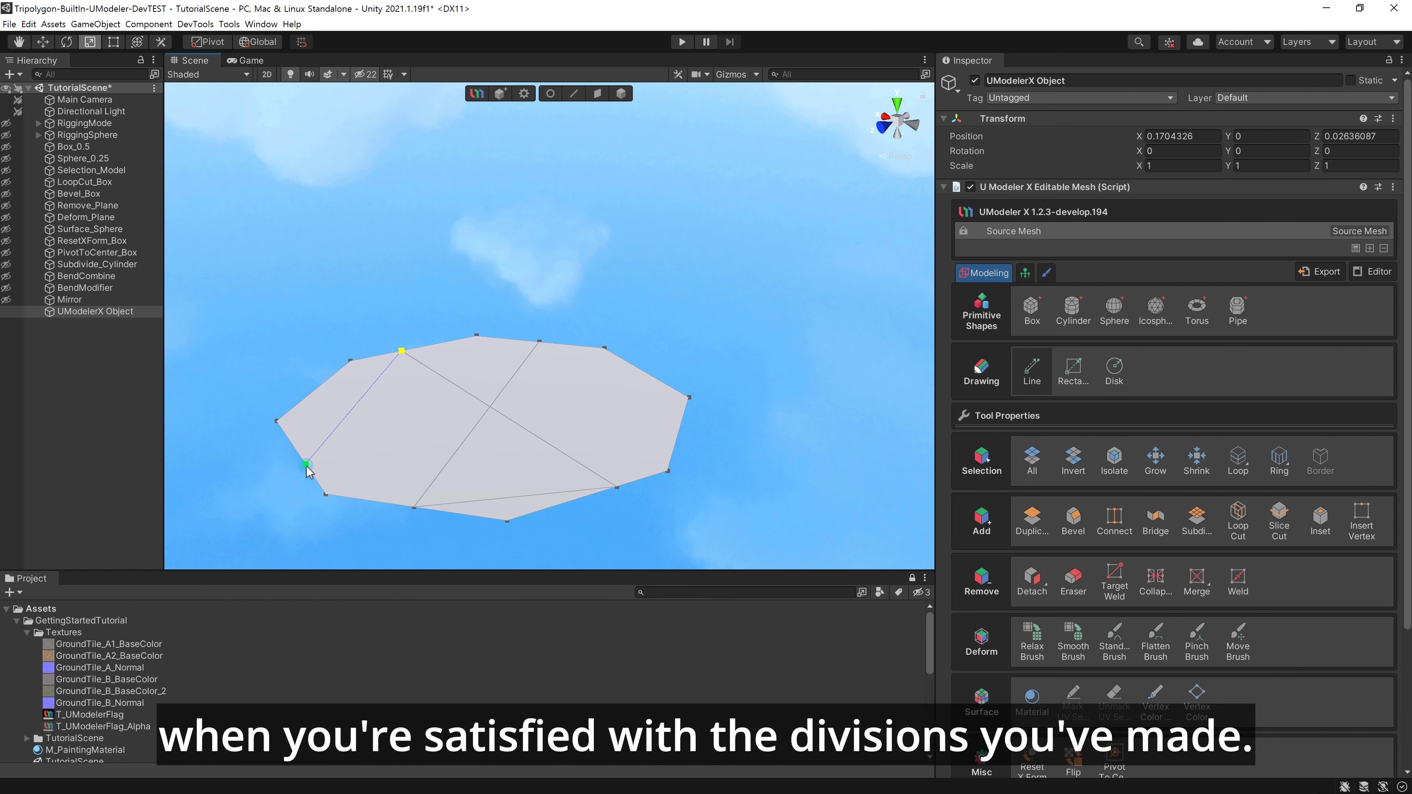
left_click(683, 418)
left_click(551, 93)
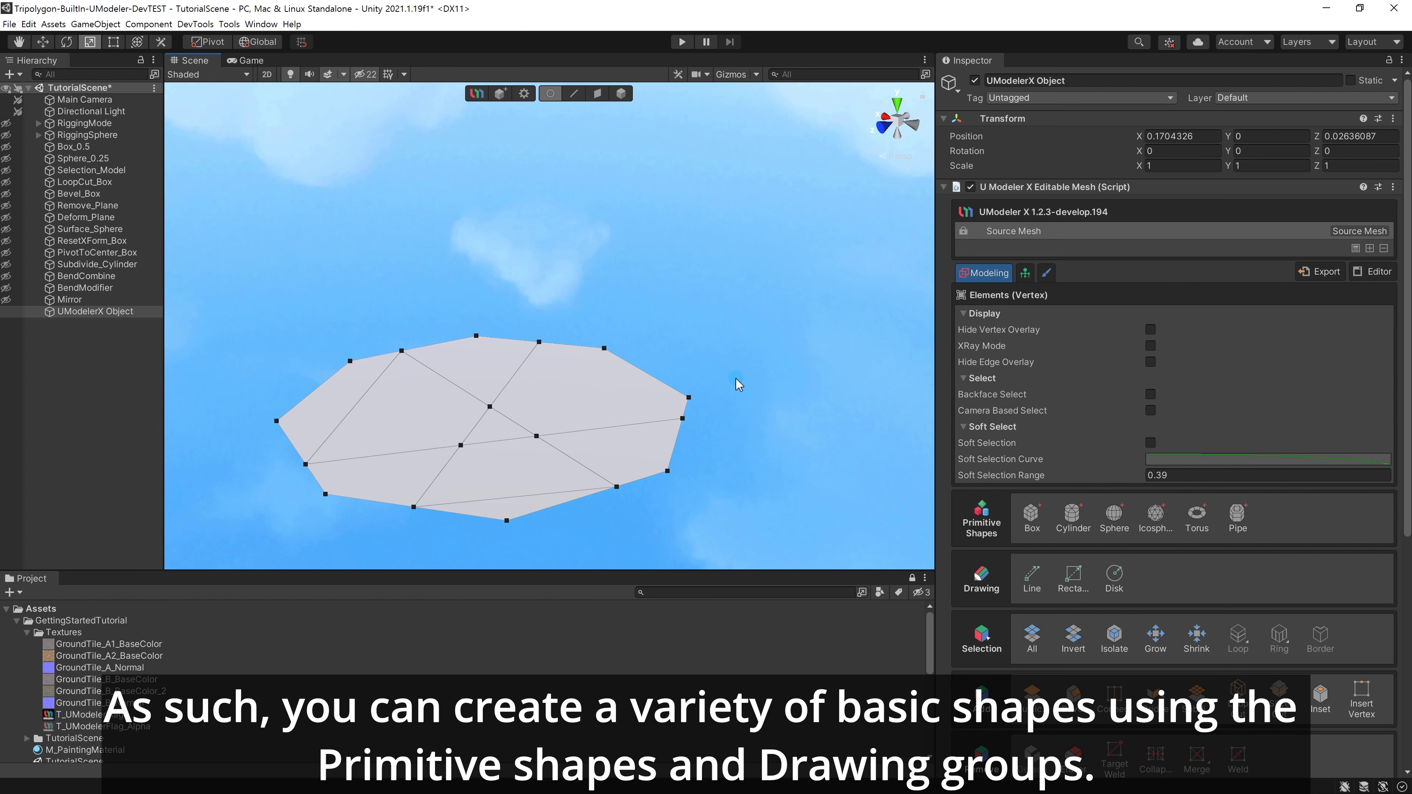
key("f")
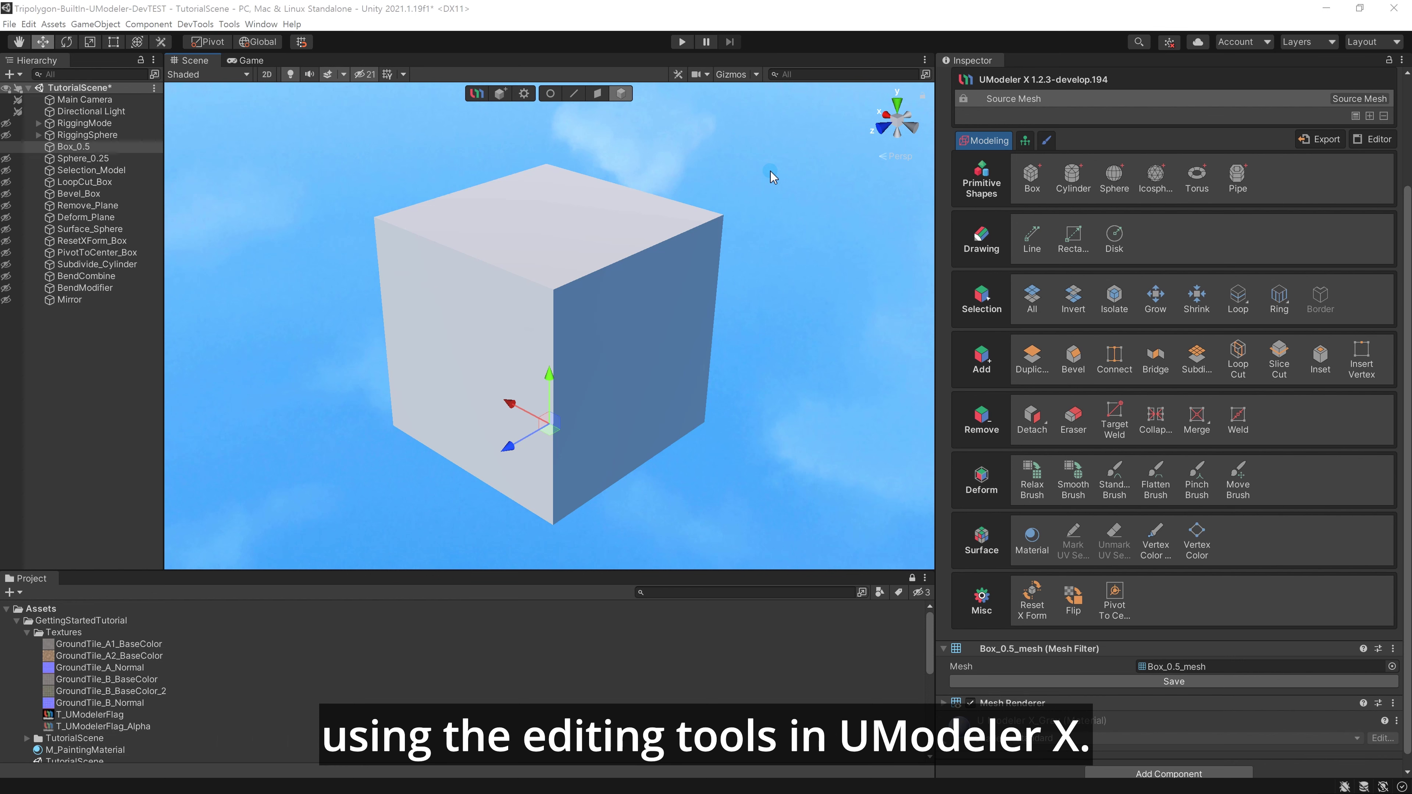
Go through the vertex, edge and face element modes on Box_0.5, ending in vertex mode.
left_click(556, 95)
left_click(572, 93)
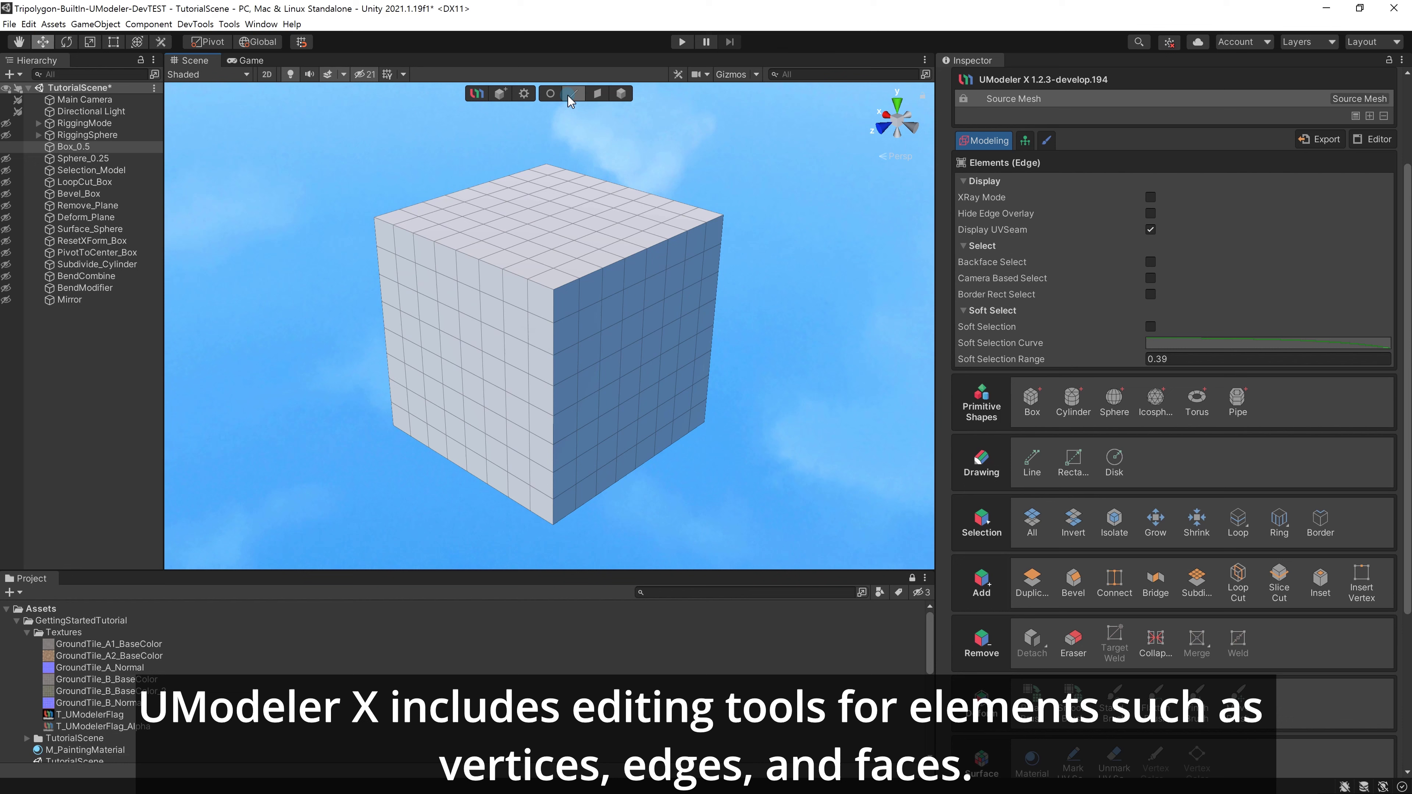
left_click(598, 95)
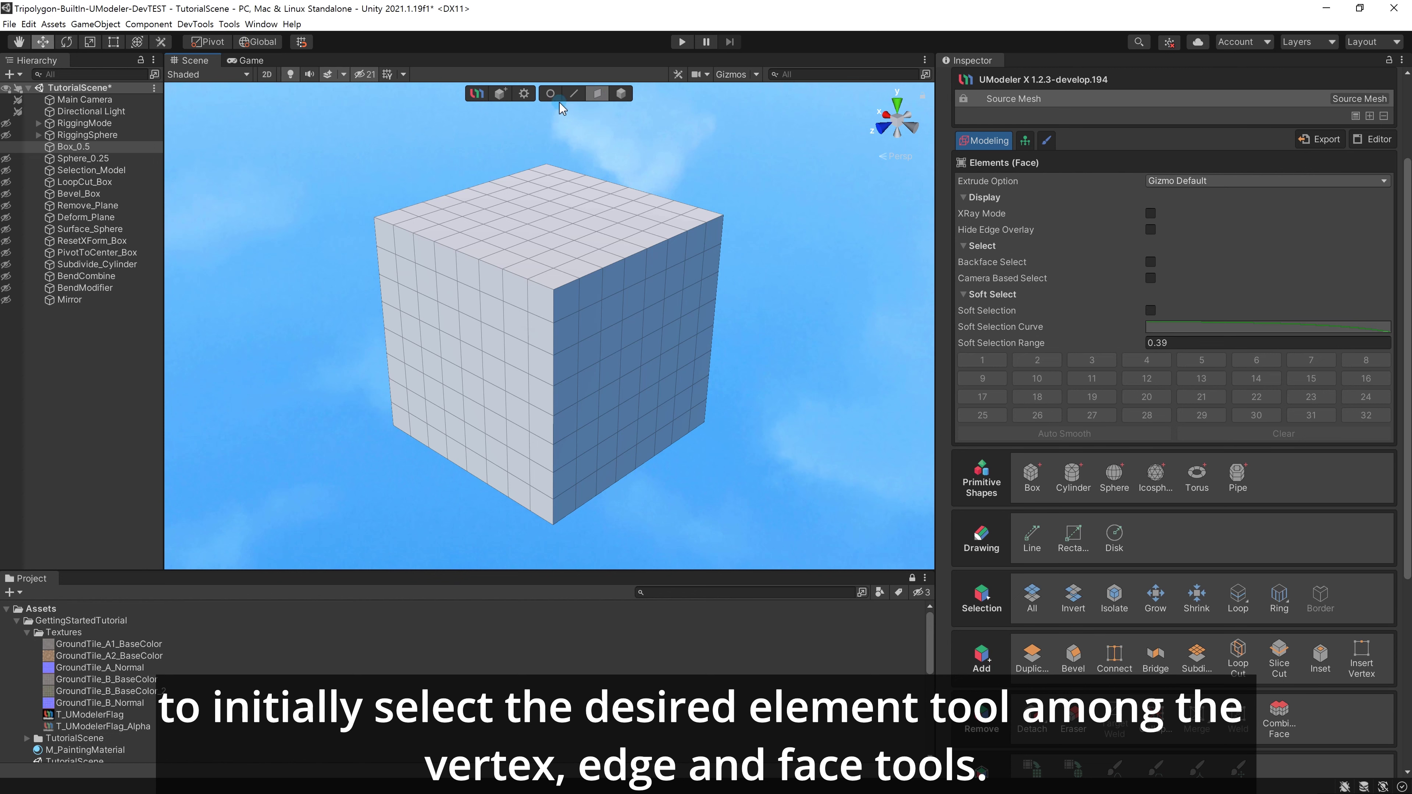
left_click(554, 94)
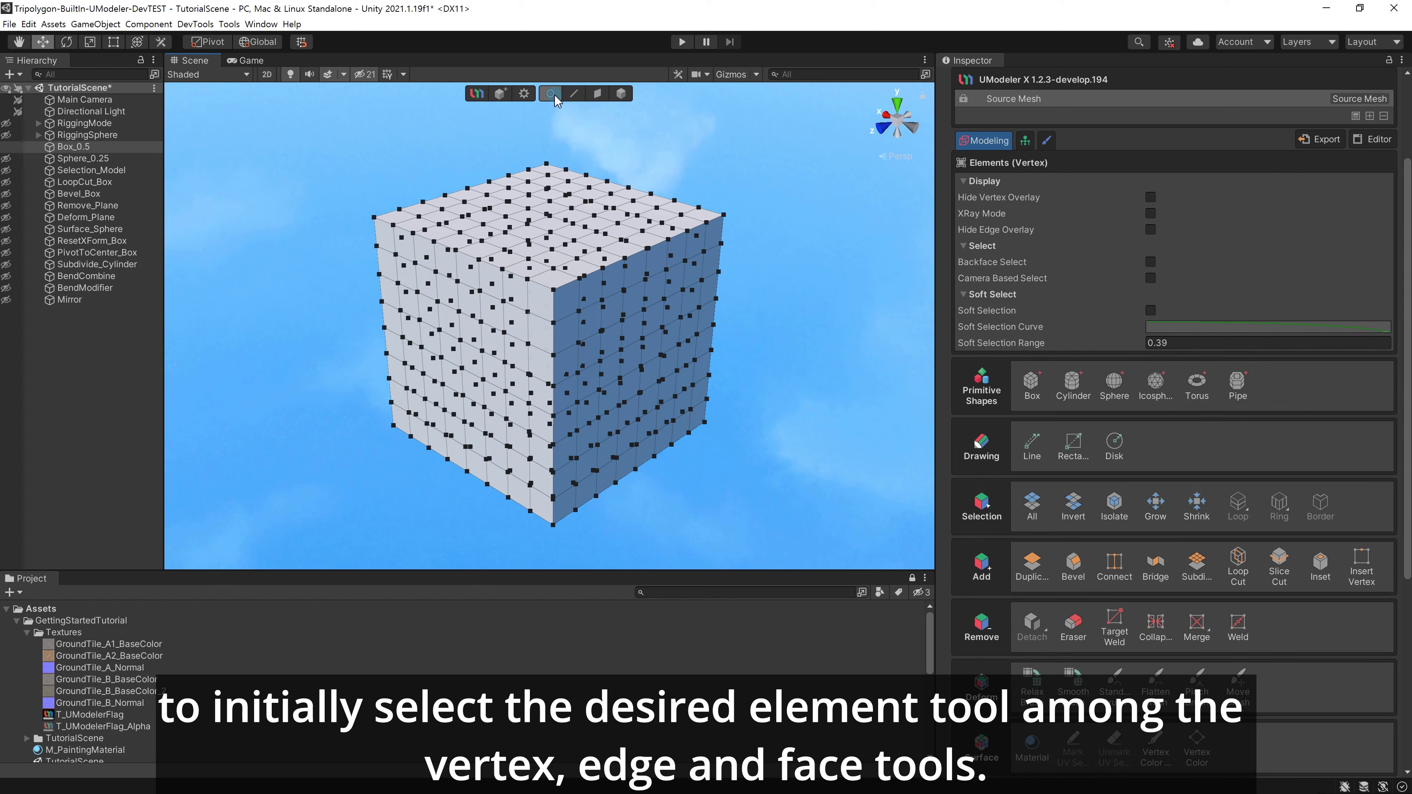
Try moving, rotating and scaling the vertices around the rear corner of the box's top face, undoing the changes.
left_click_drag(601, 155, 768, 258)
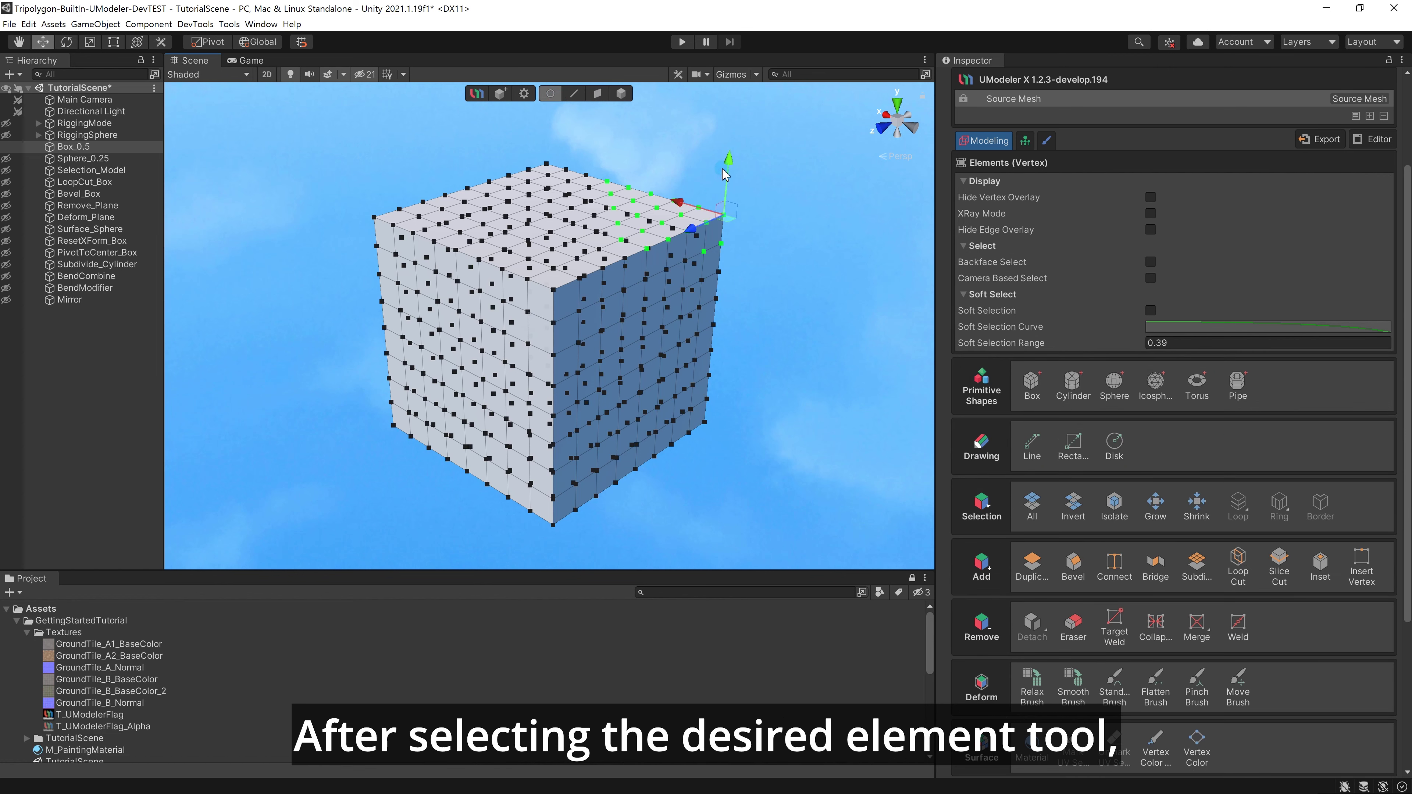
left_click_drag(740, 191, 745, 128)
key("e")
key("ctrl+z")
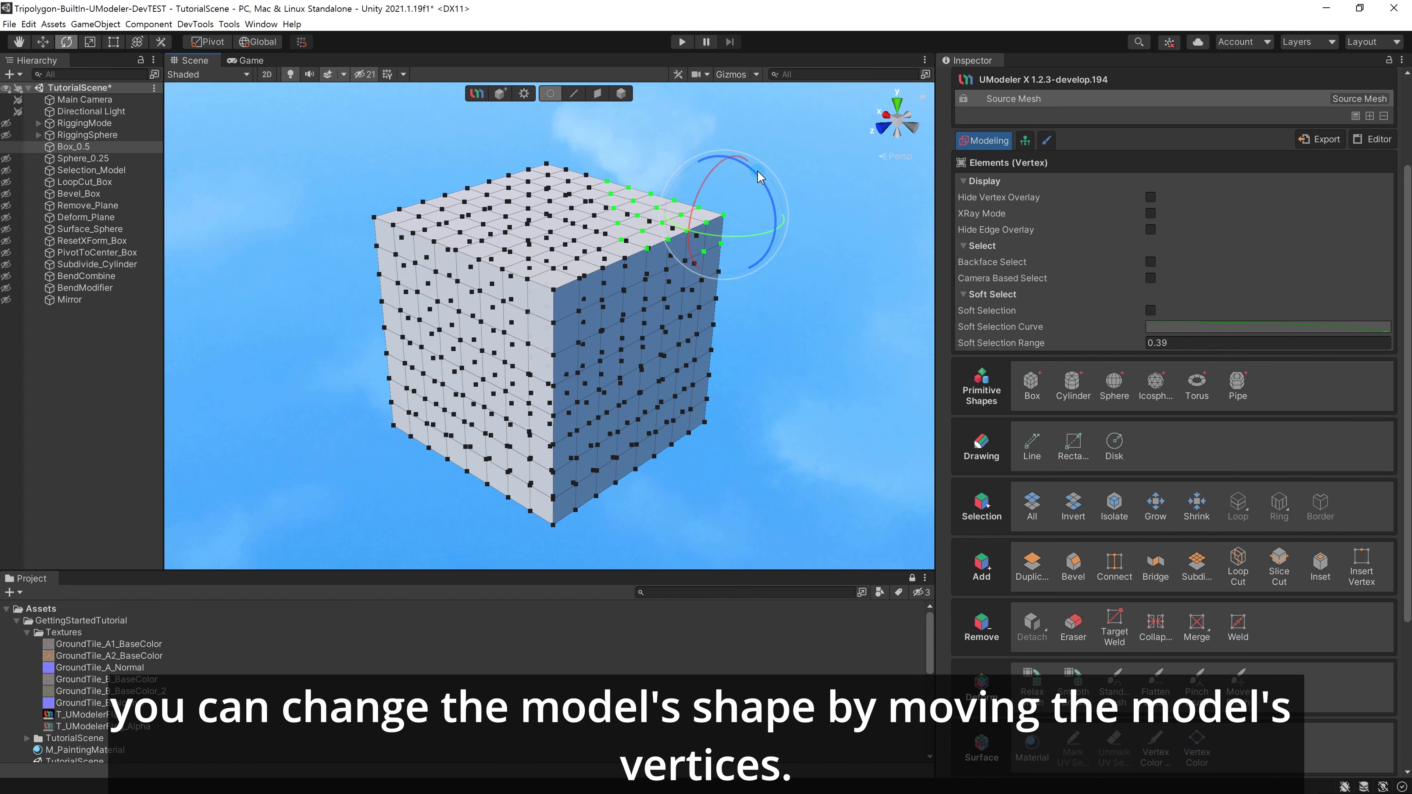
key("r")
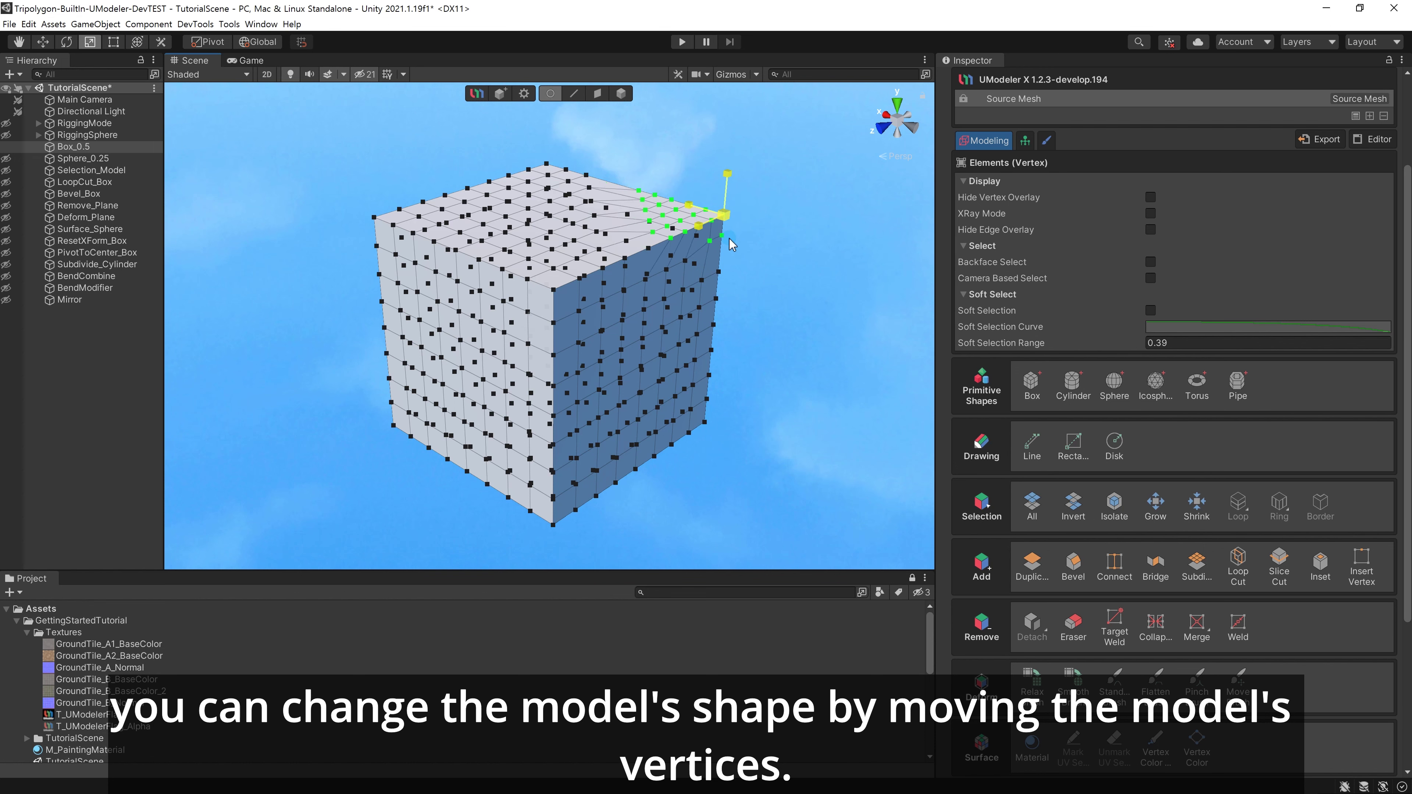
key("w")
In edge mode, try moving, rotating and scaling the edges around the same top corner, undoing each change.
left_click(574, 93)
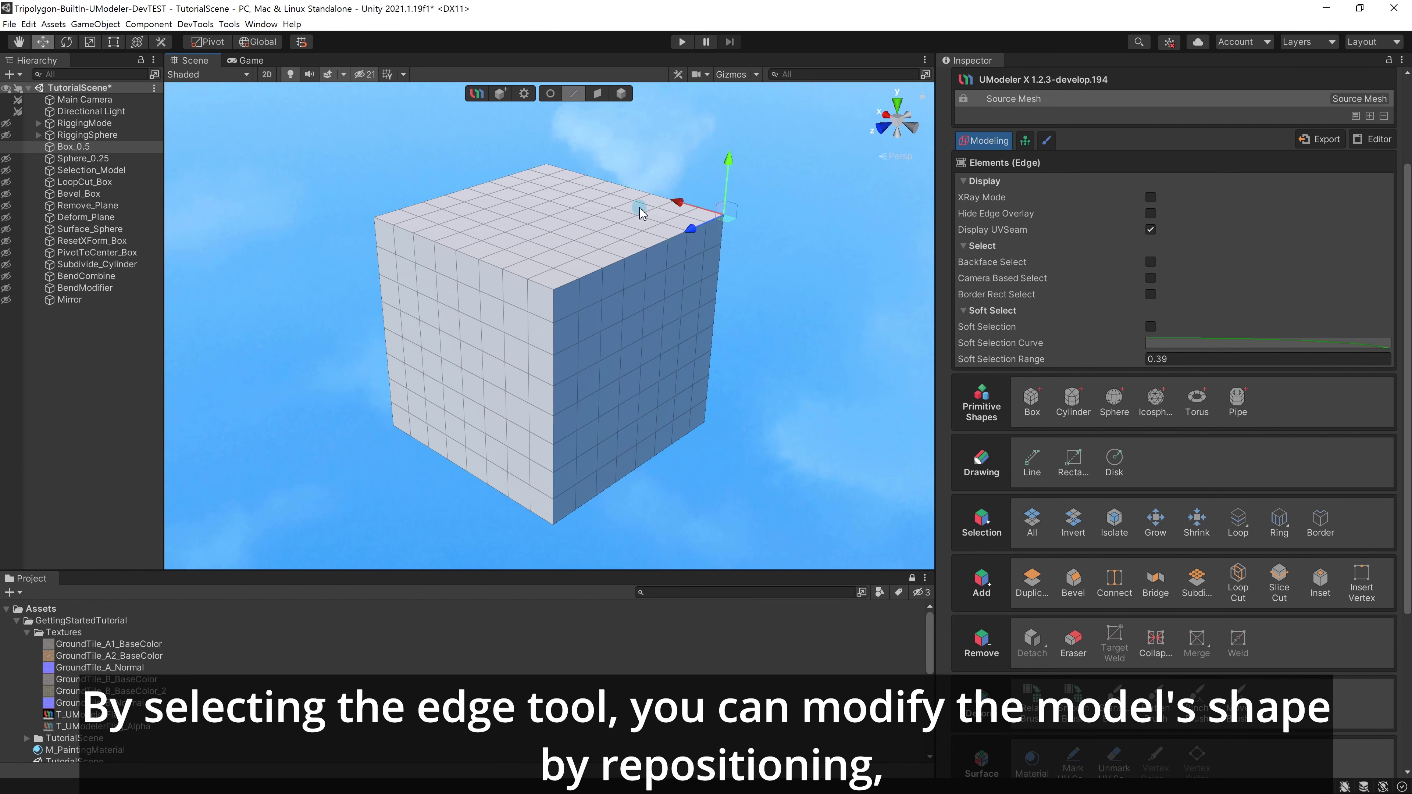
left_click_drag(716, 158, 709, 239)
key("ctrl+z")
key("e")
key("ctrl+z")
key("r")
key("ctrl+z")
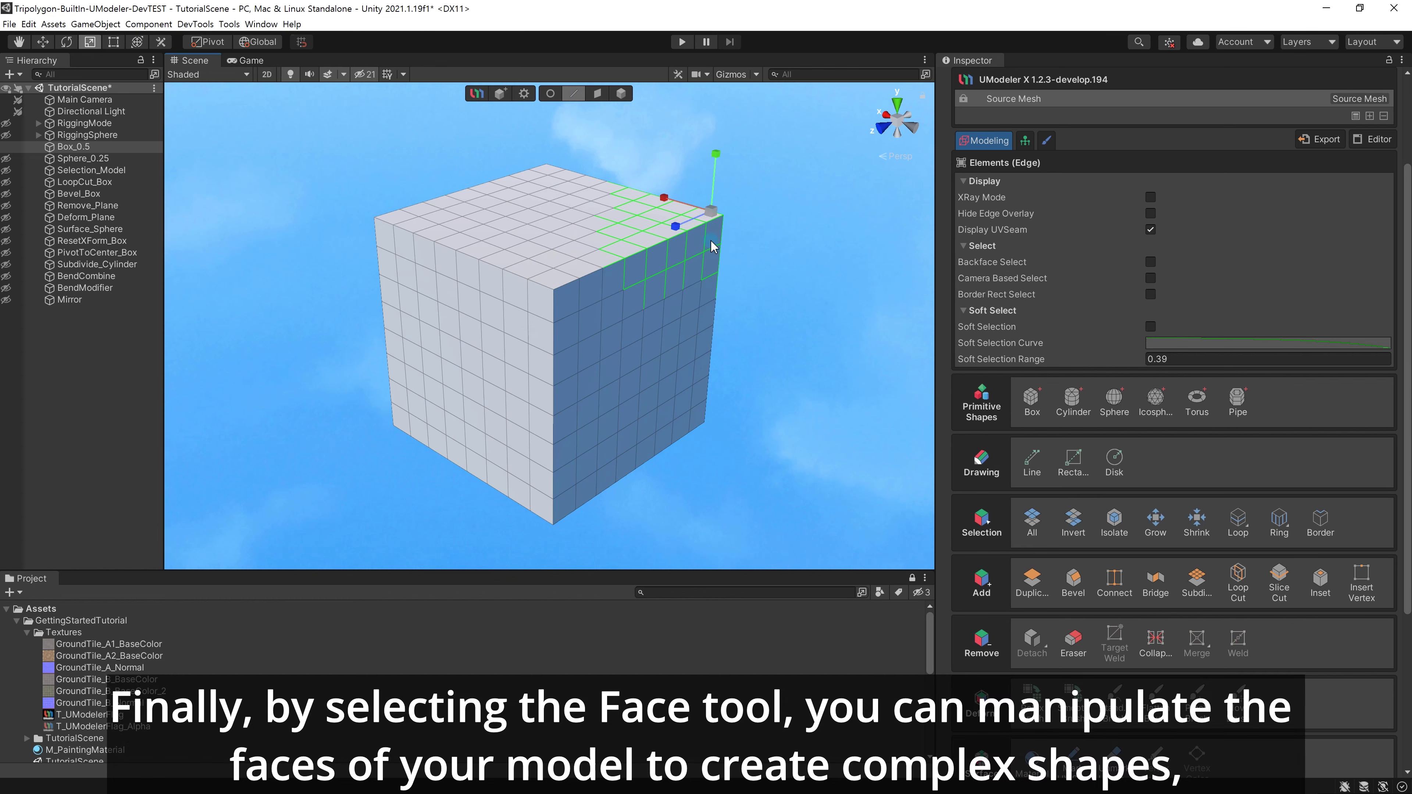
In face mode, select the faces around the same top corner, pull them outward from the box and undo the move.
left_click(600, 95)
left_click_drag(776, 337, 643, 225)
key("w")
left_click_drag(702, 345, 801, 379)
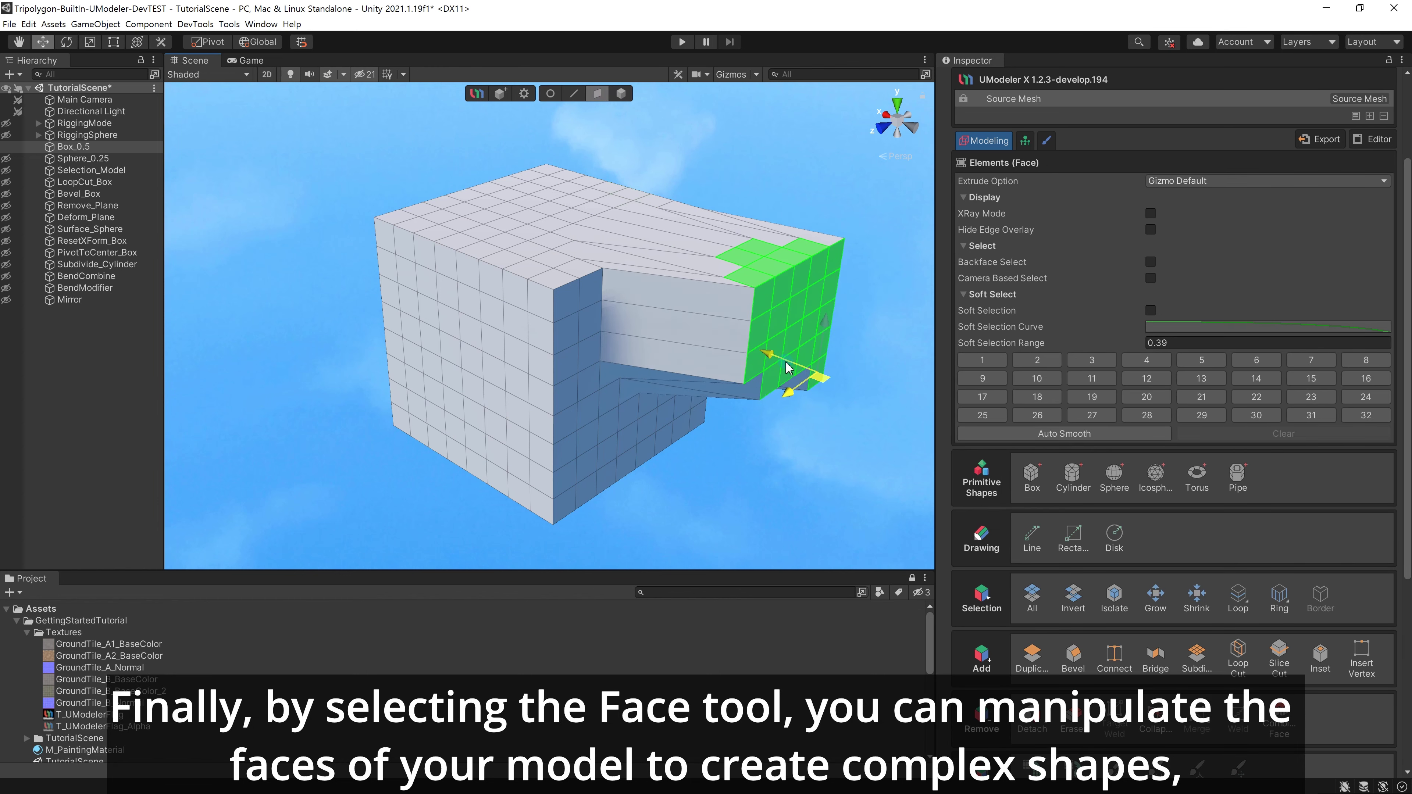
key("ctrl+z")
Try rotating the selected corner faces and raising them above the box, undo both changes and clear the selection.
key("e")
left_click_drag(726, 280, 712, 239)
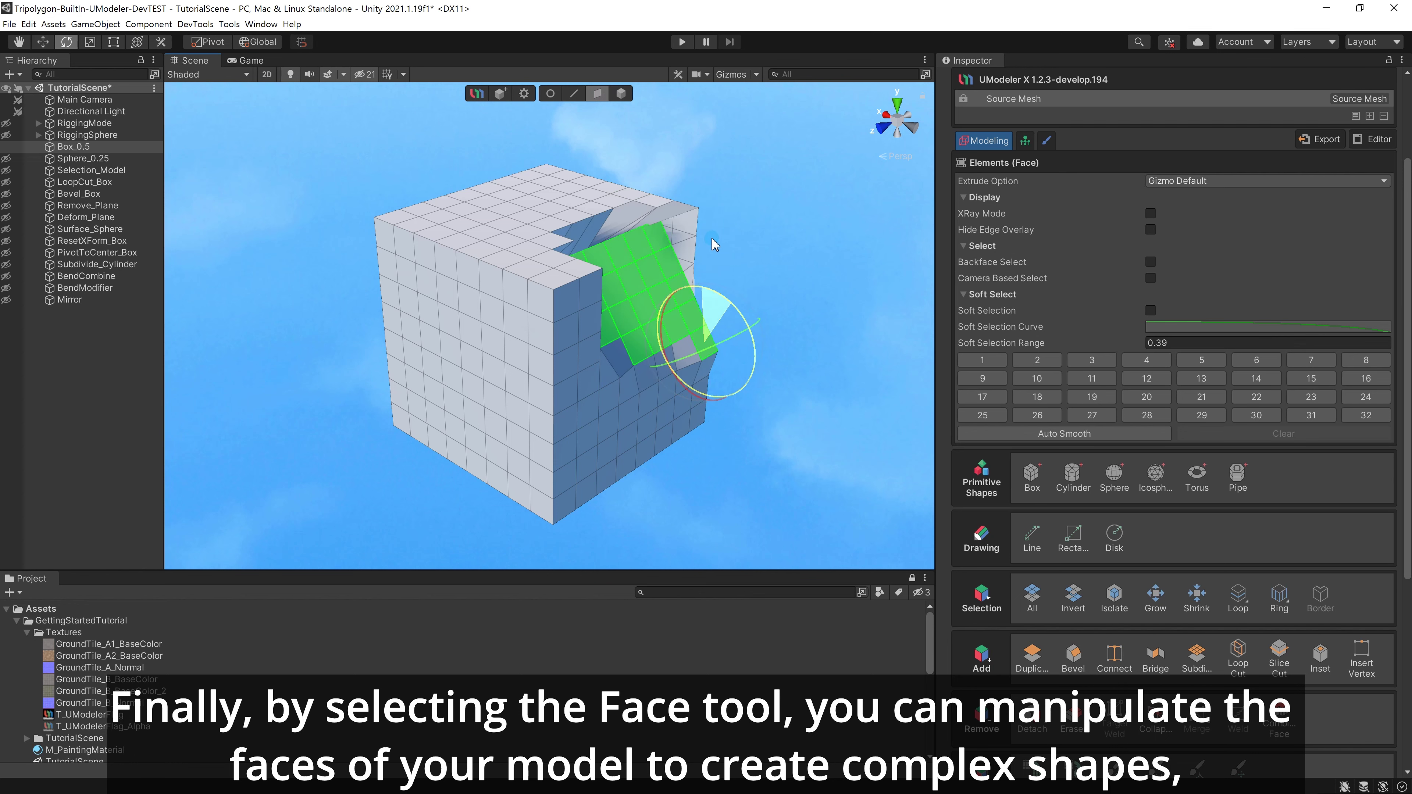
key("w")
left_click_drag(713, 309, 734, 253)
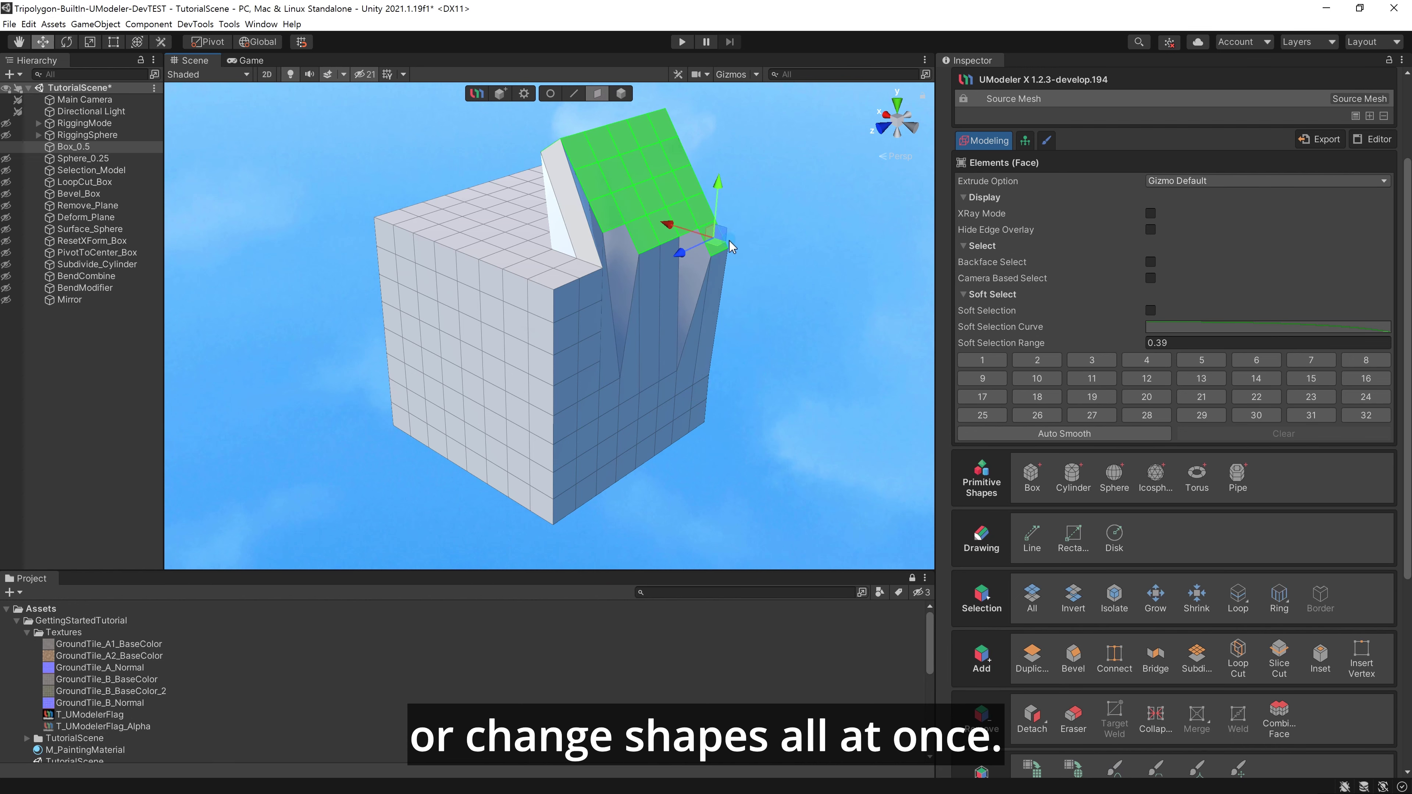
key("ctrl+z")
key("ctrl+z")
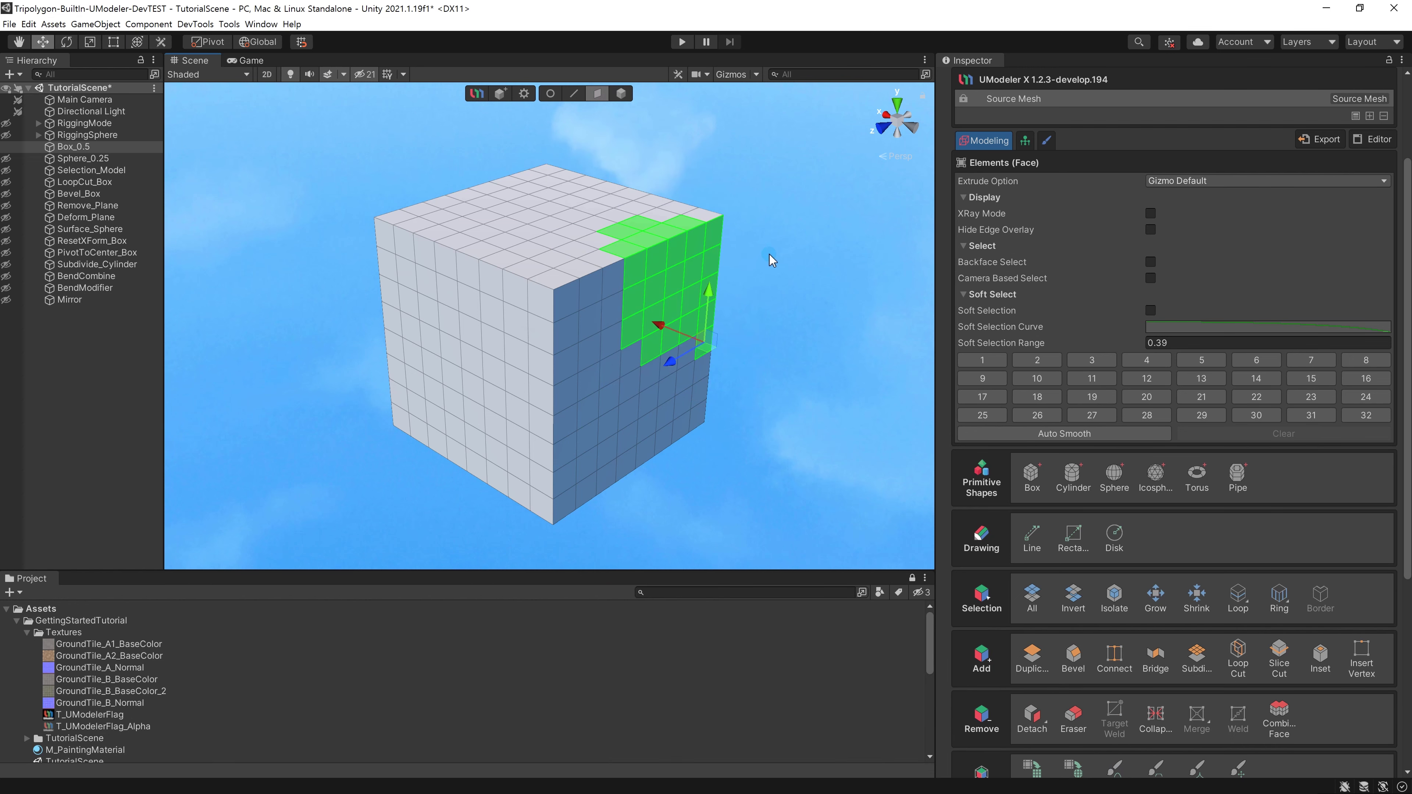
left_click(769, 254)
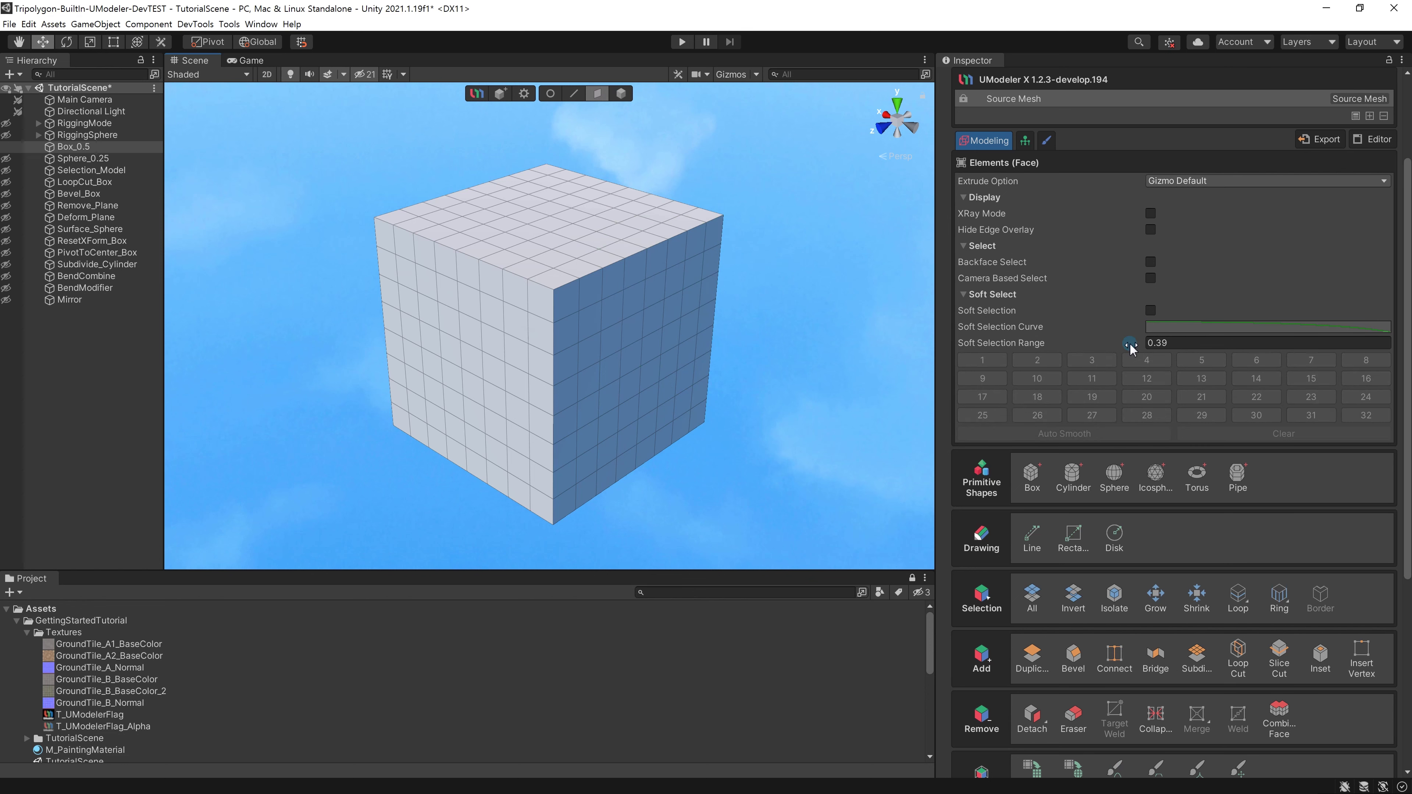
Examine the modeling tool groups and compare the Display, Select and Soft Select properties of the vertex, edge and face modes.
scroll(1132, 346, "down", 3)
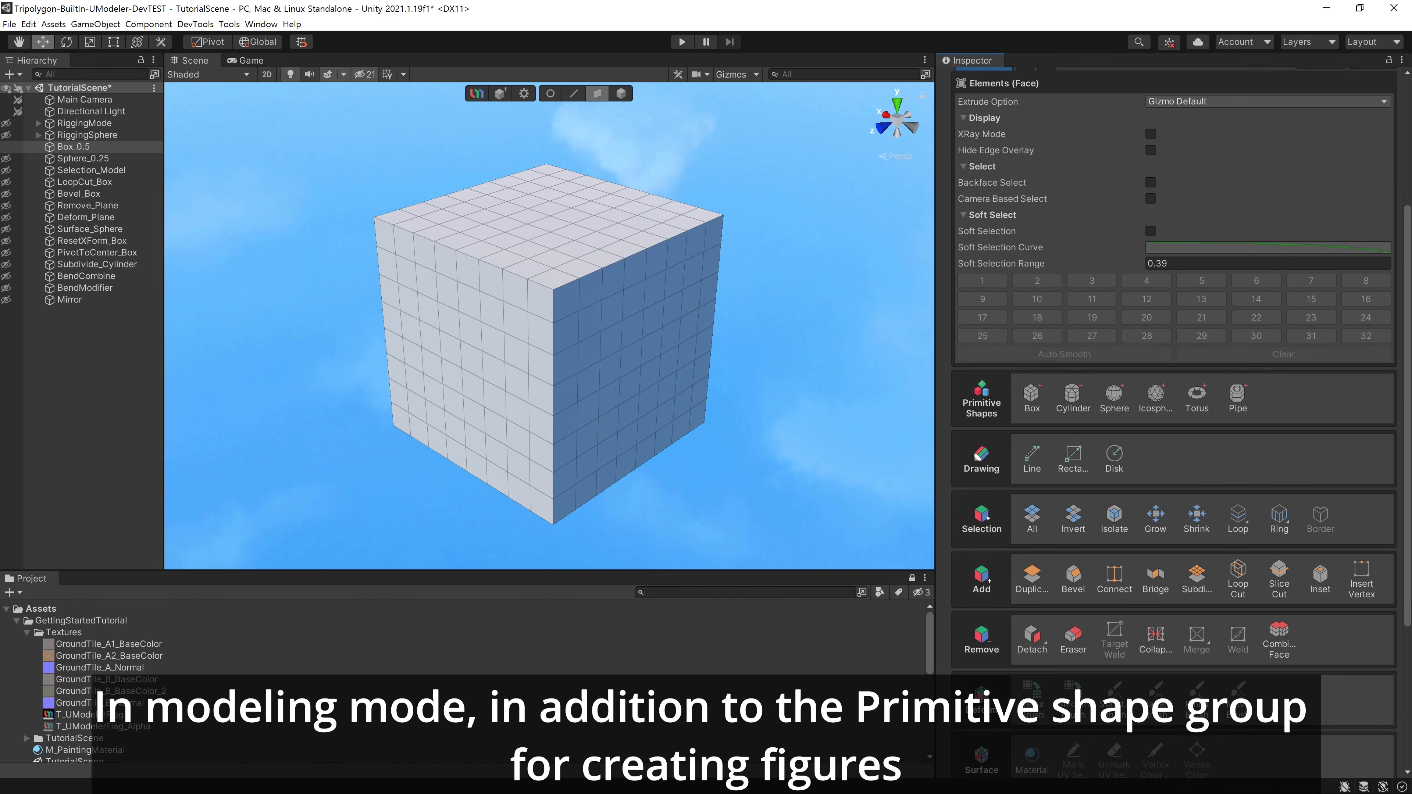
scroll(1278, 375, "down", 1)
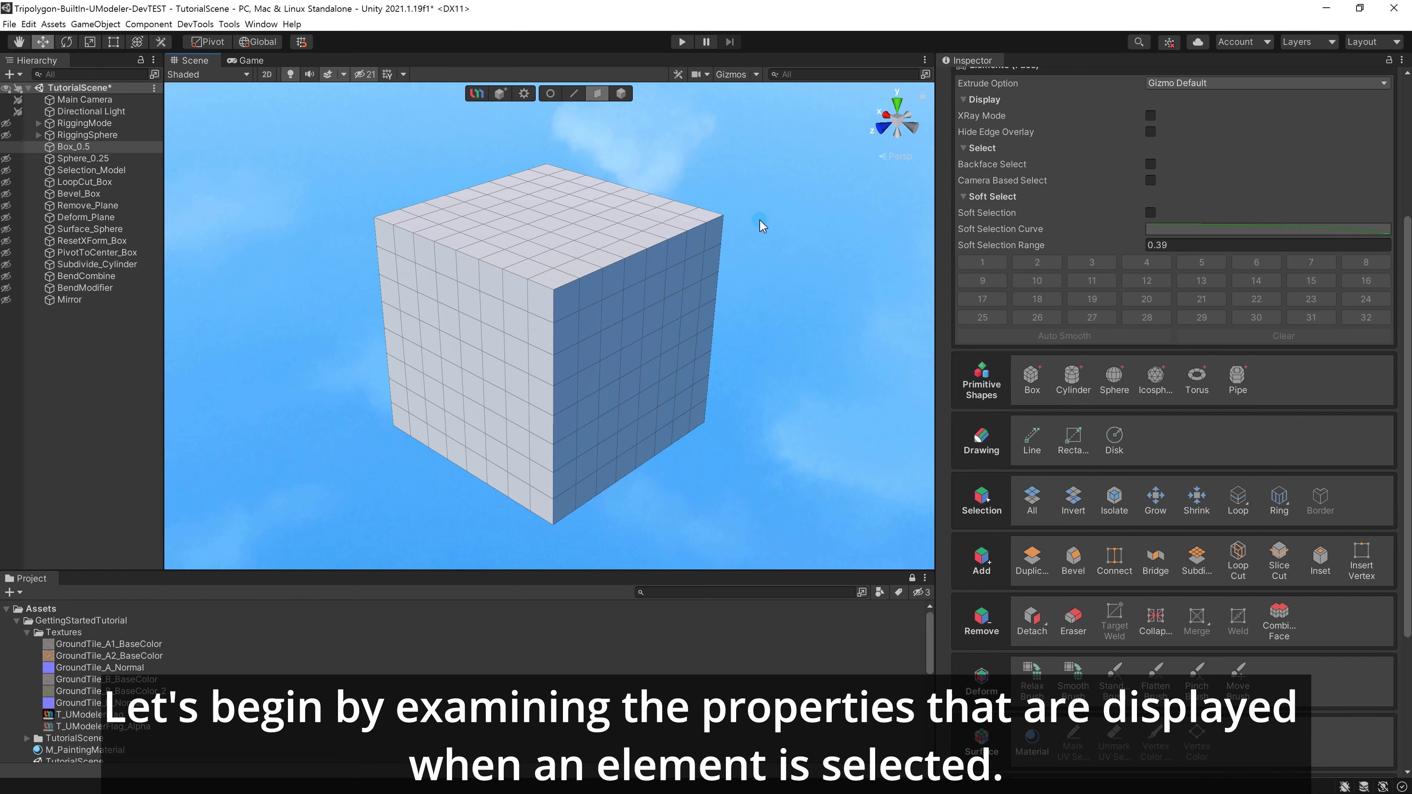
left_click(553, 94)
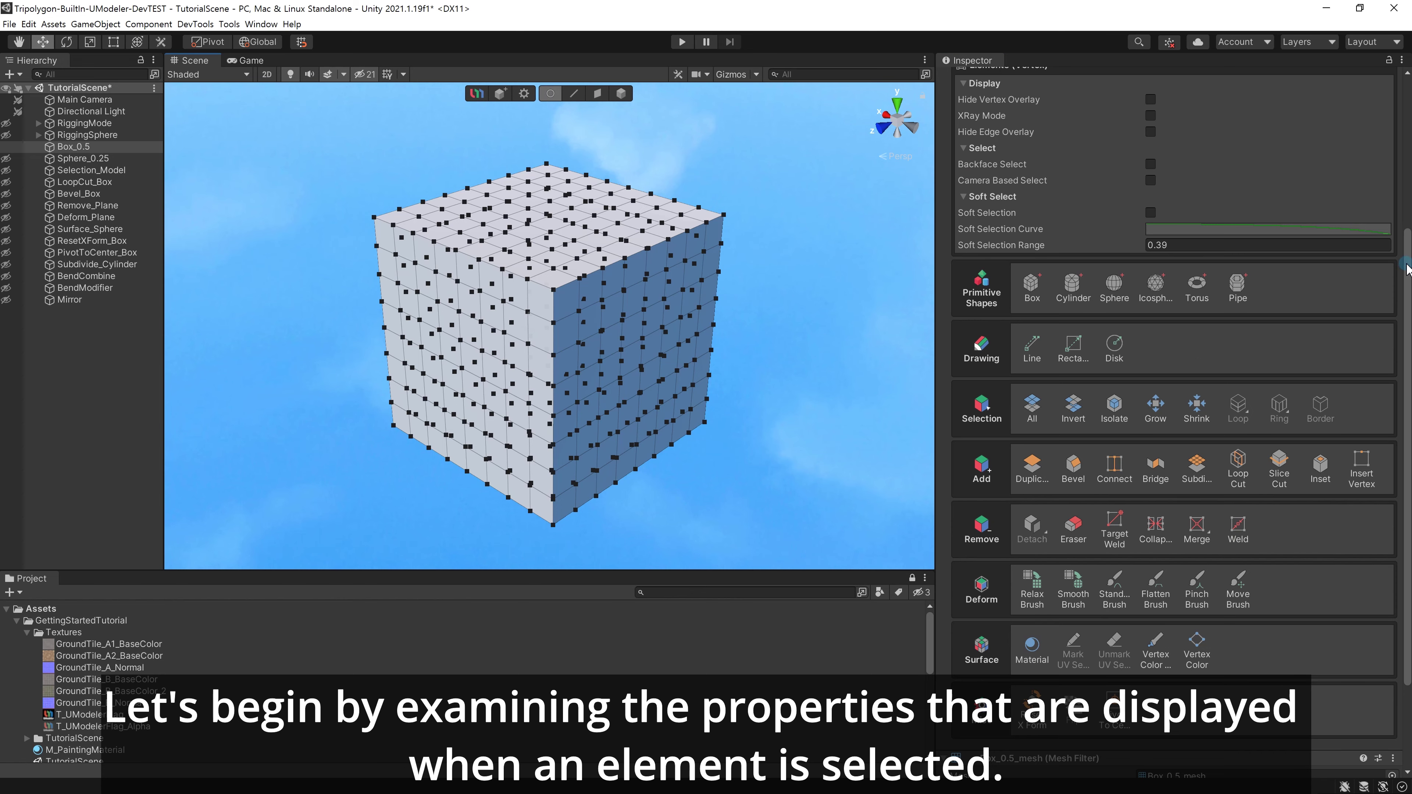
left_click_drag(1406, 267, 1406, 140)
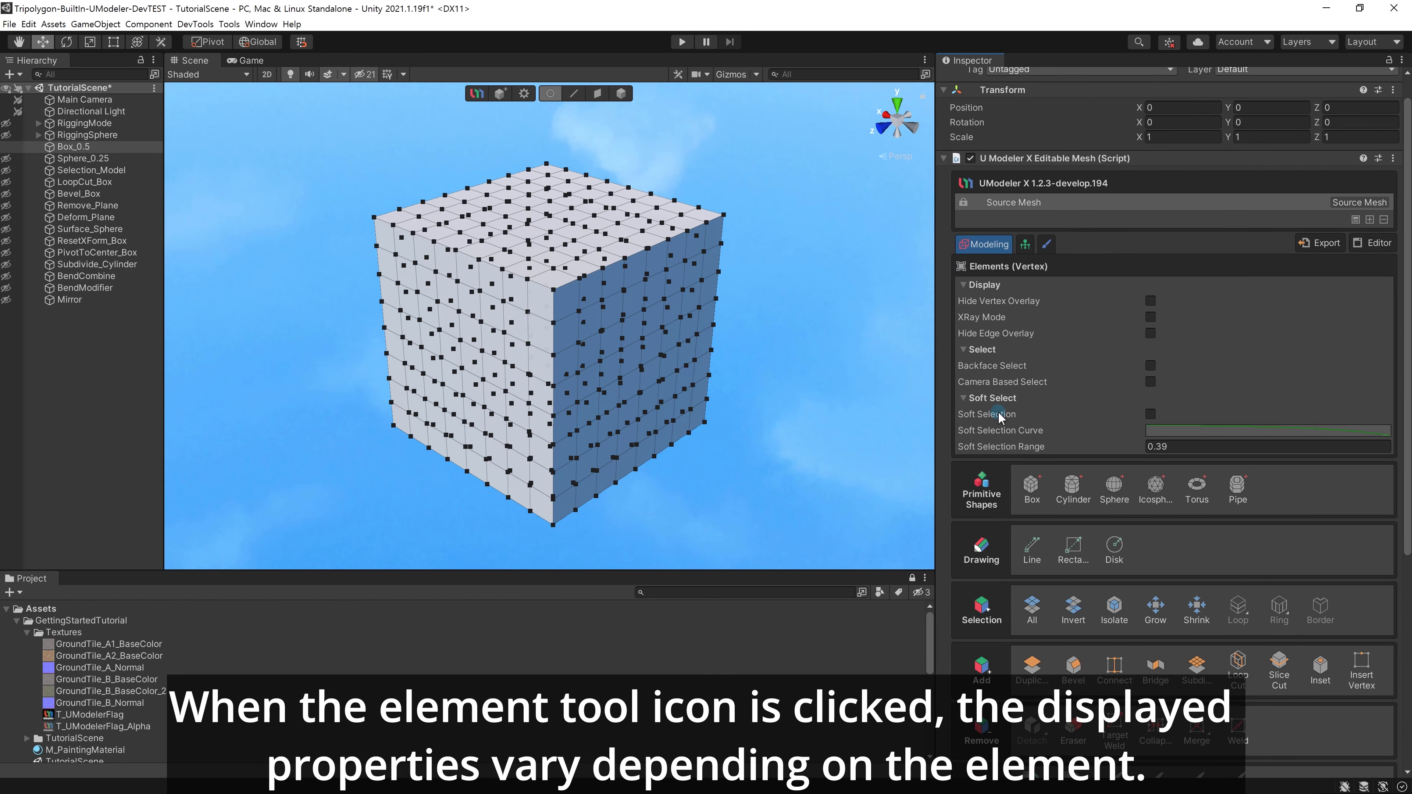
left_click(571, 99)
left_click(604, 99)
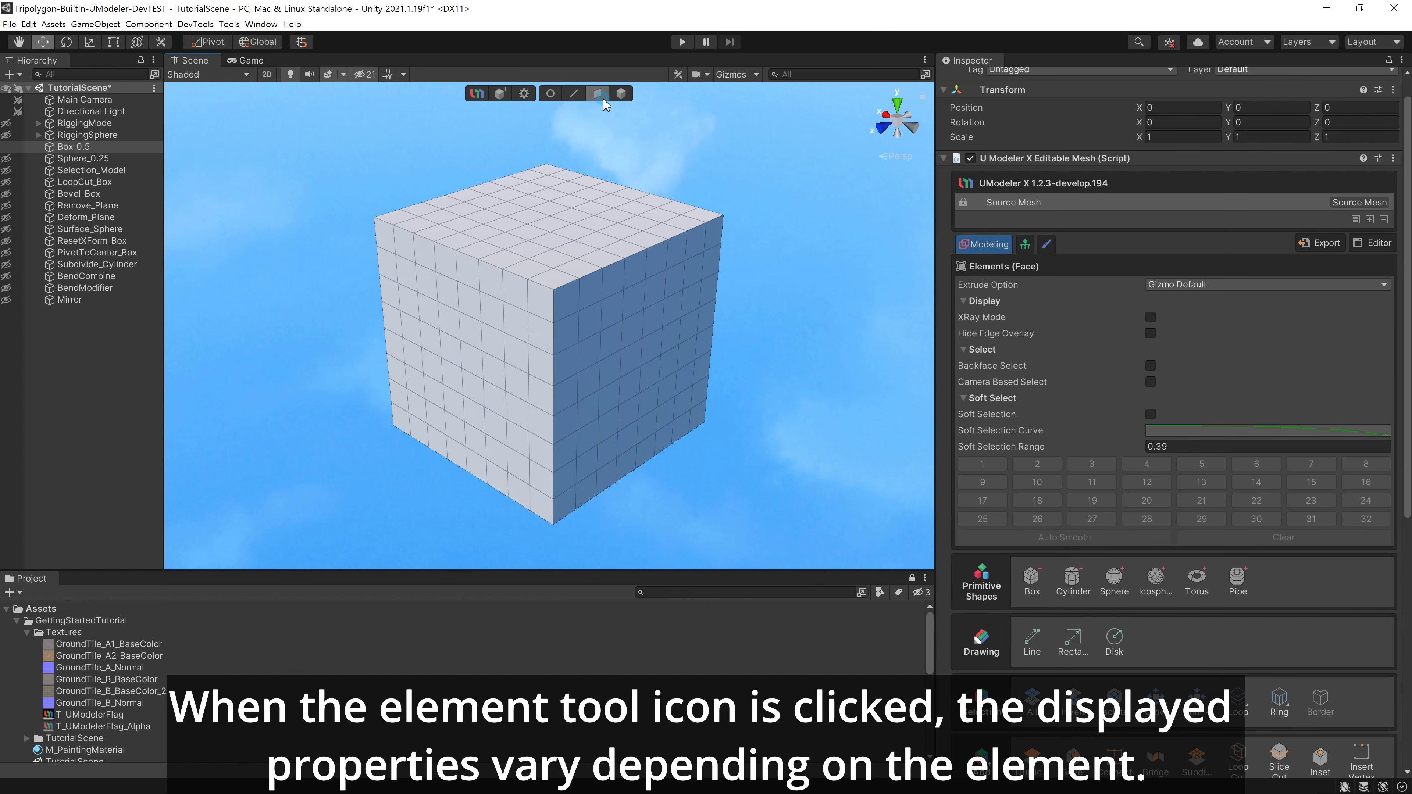
left_click(583, 98)
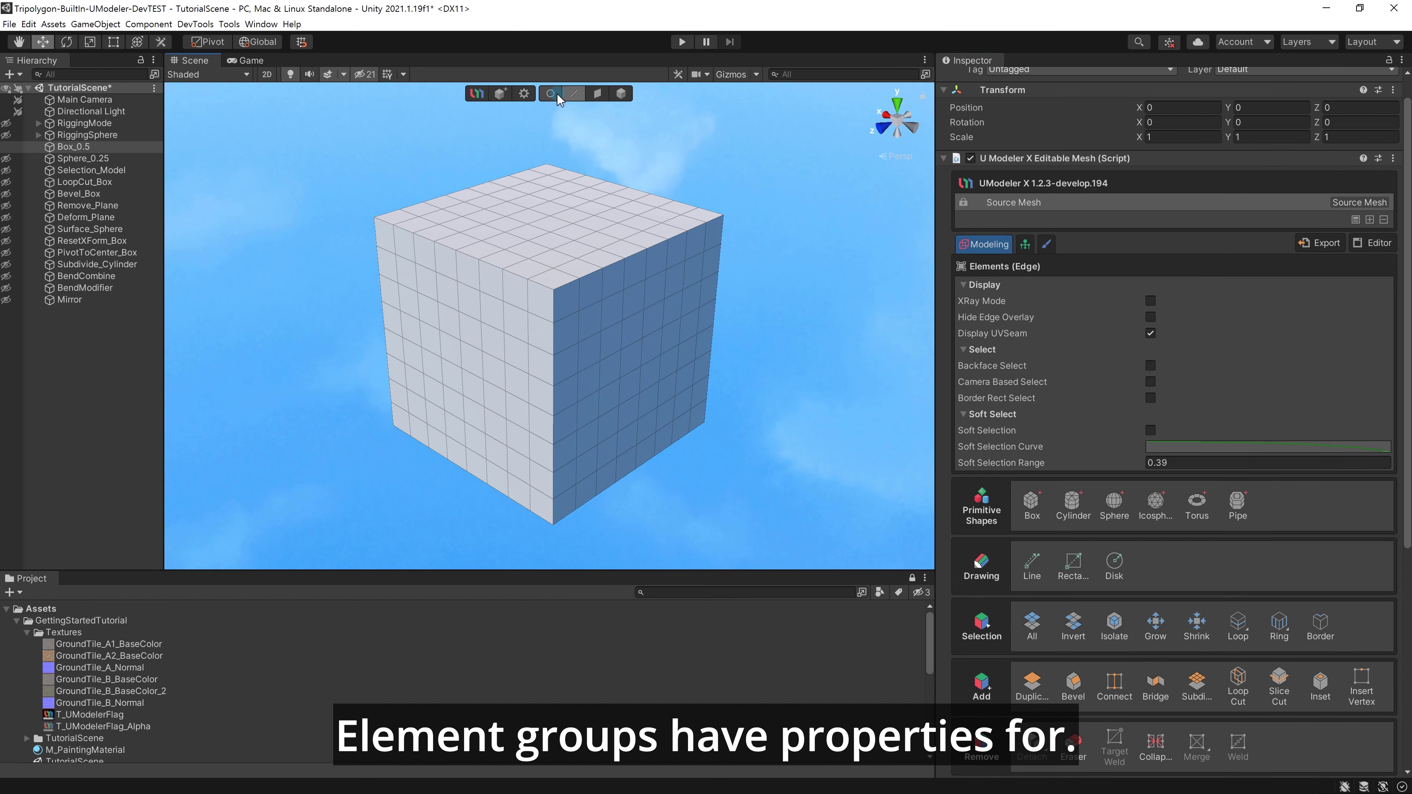
left_click(553, 94)
left_click(567, 97)
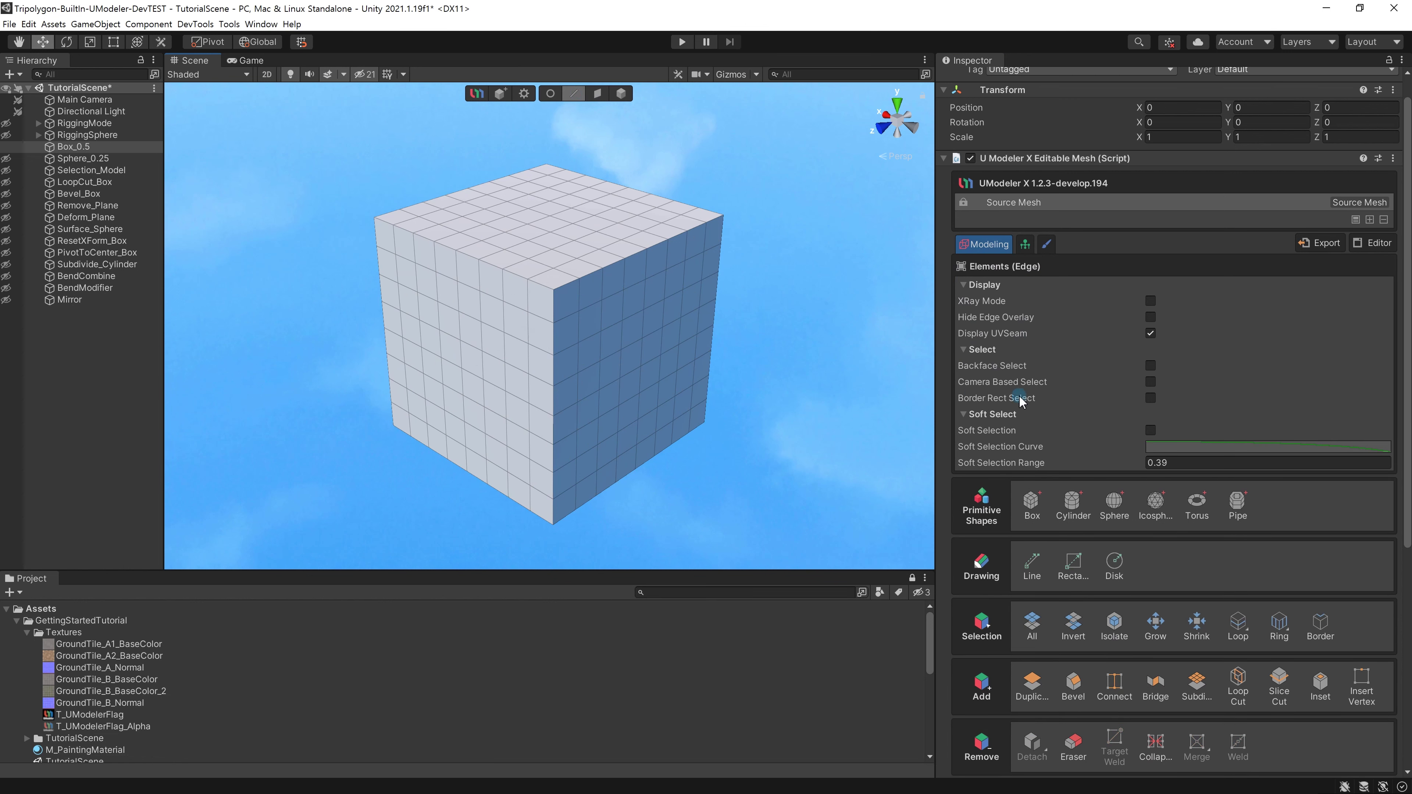
Enable XRay Mode for Box_0.5 in vertex mode.
left_click(551, 95)
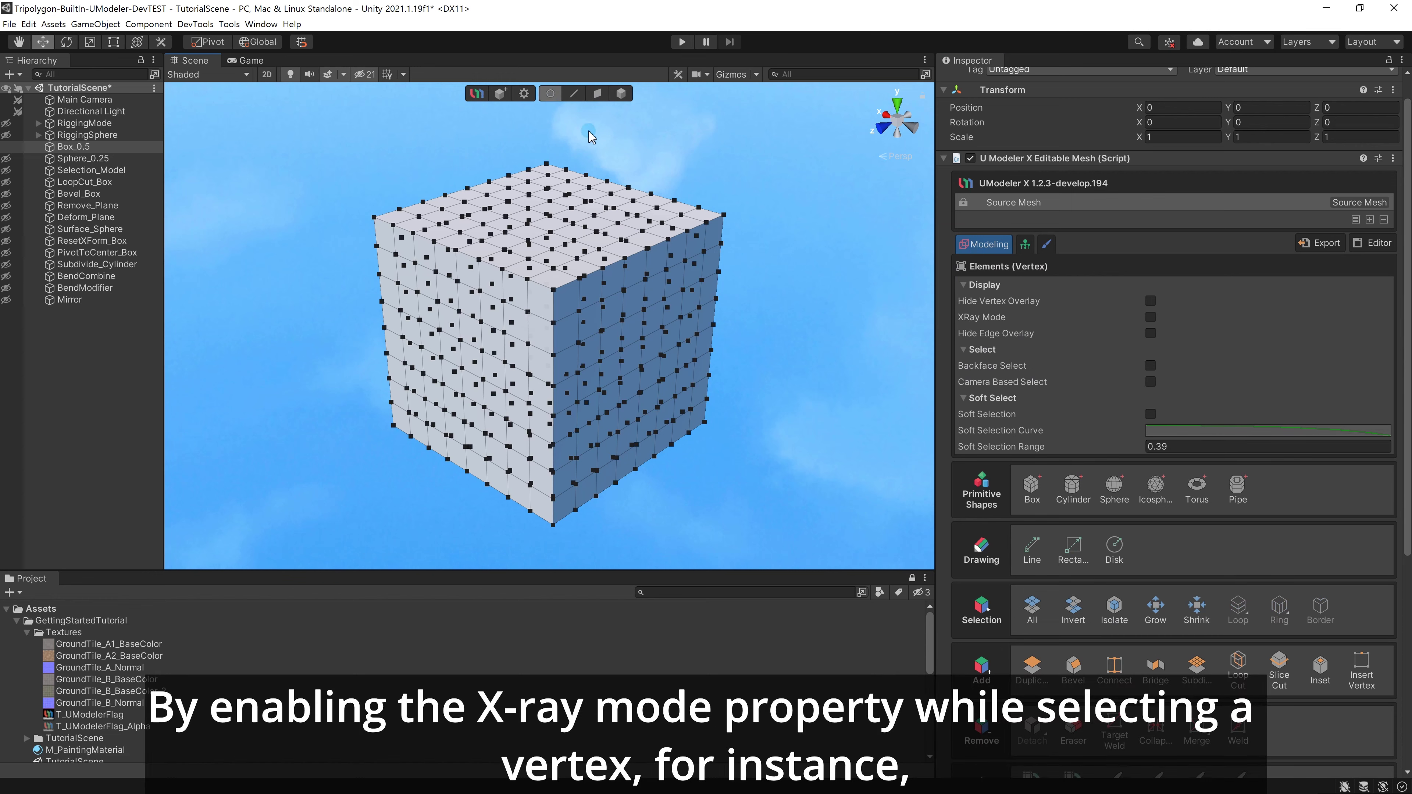
left_click(1151, 317)
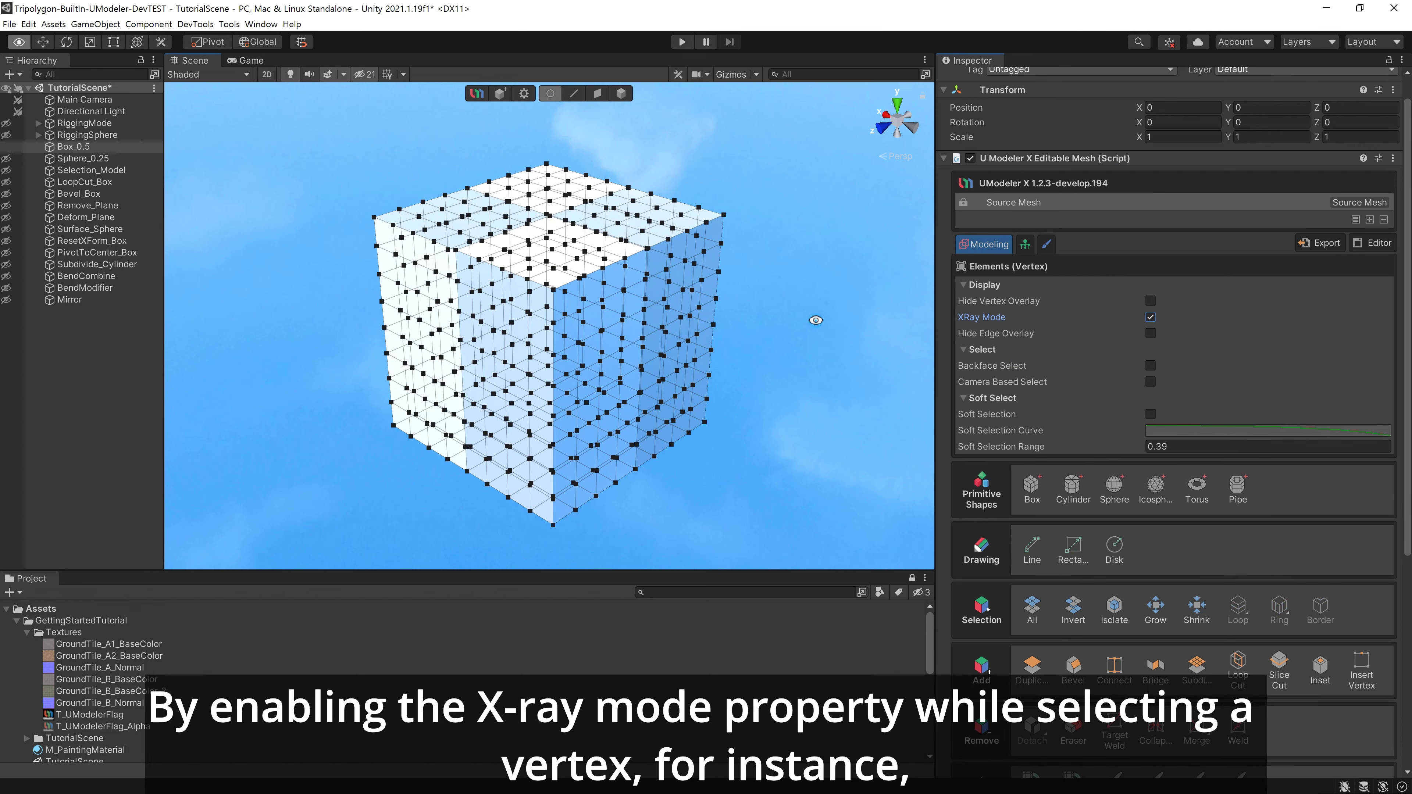
Select the box's vertices with an area selection in XRay Mode and inspect which ones on the back side are included.
mouse_move(816, 320)
left_mouse_down("alt")
mouse_move(857, 178)
mouse_move(797, 311)
left_mouse_up("alt")
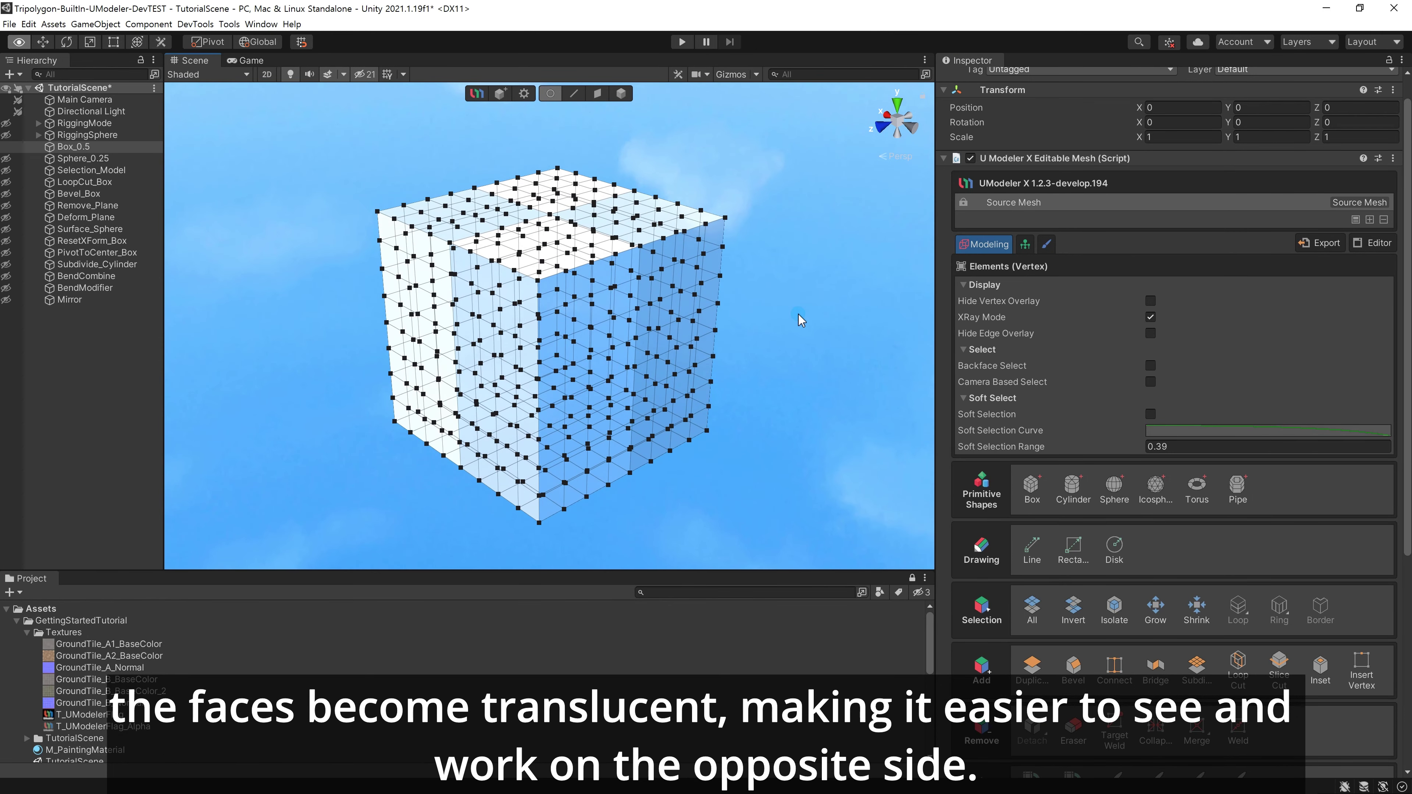
left_click_drag(799, 315, 799, 315, "alt")
left_click_drag(821, 492, 368, 148)
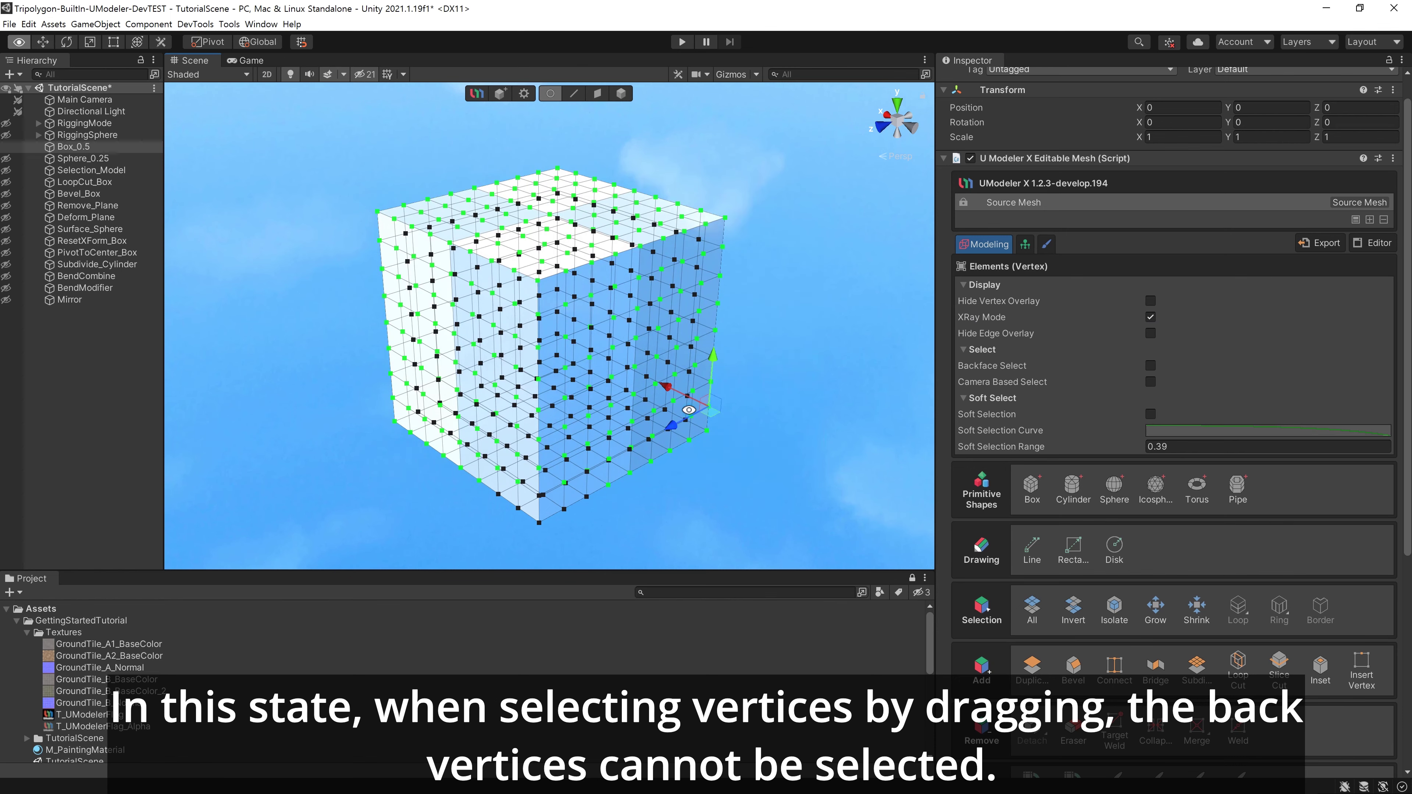
left_click_drag(690, 409, 548, 339, "alt")
key("alt")
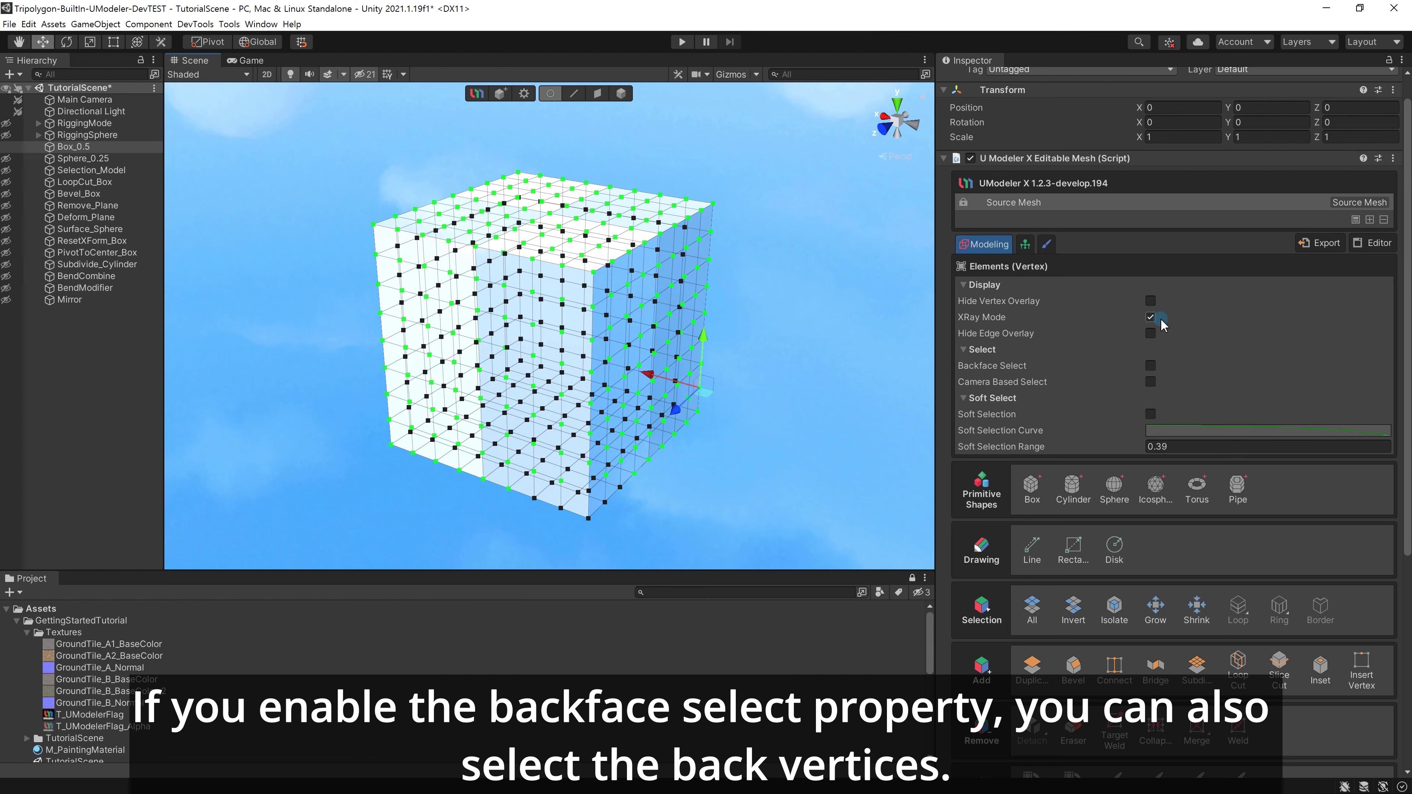
Enable Backface Select and area-select the box's vertices, including those on the back side.
left_click(1150, 366)
left_click_drag(854, 406, 763, 464, "alt")
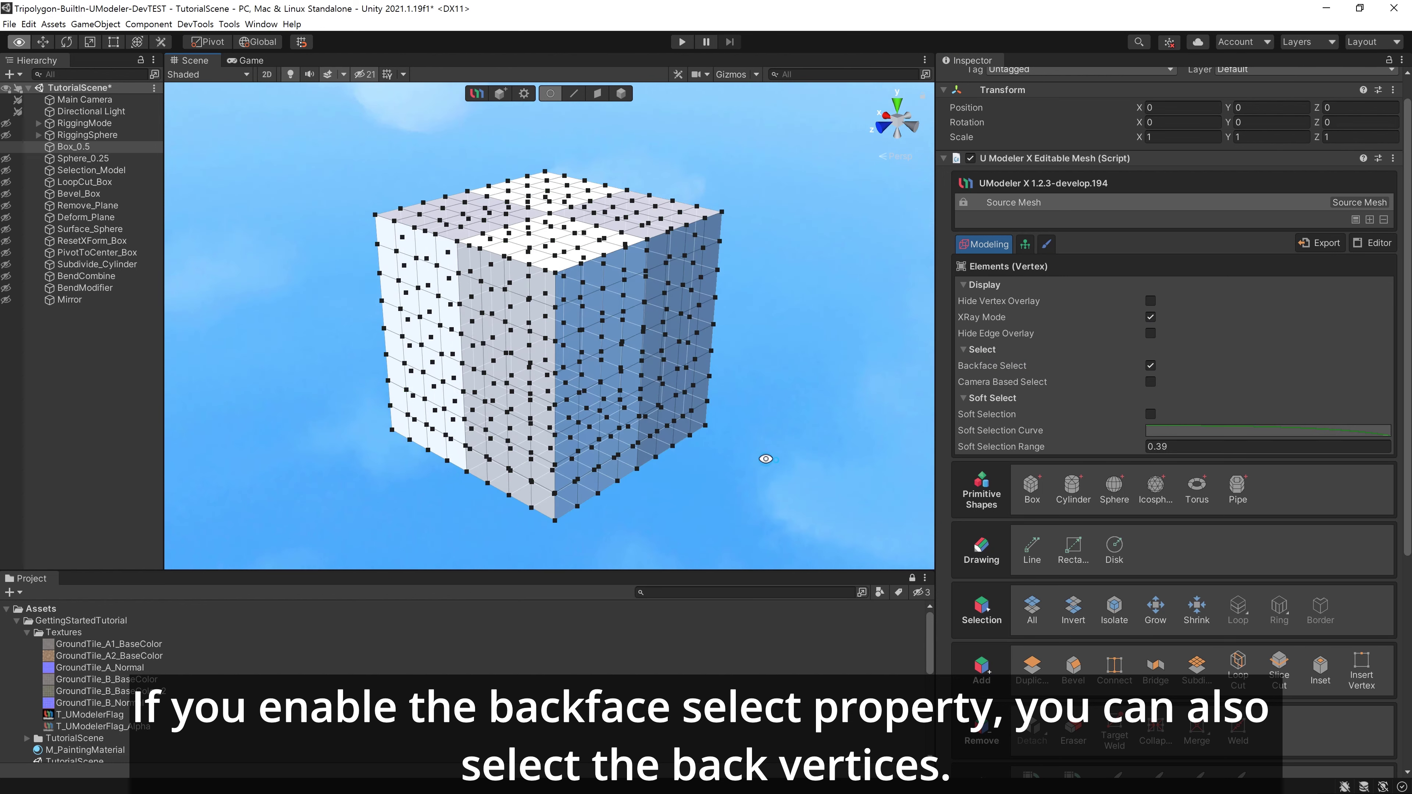
left_click_drag(800, 526, 442, 302)
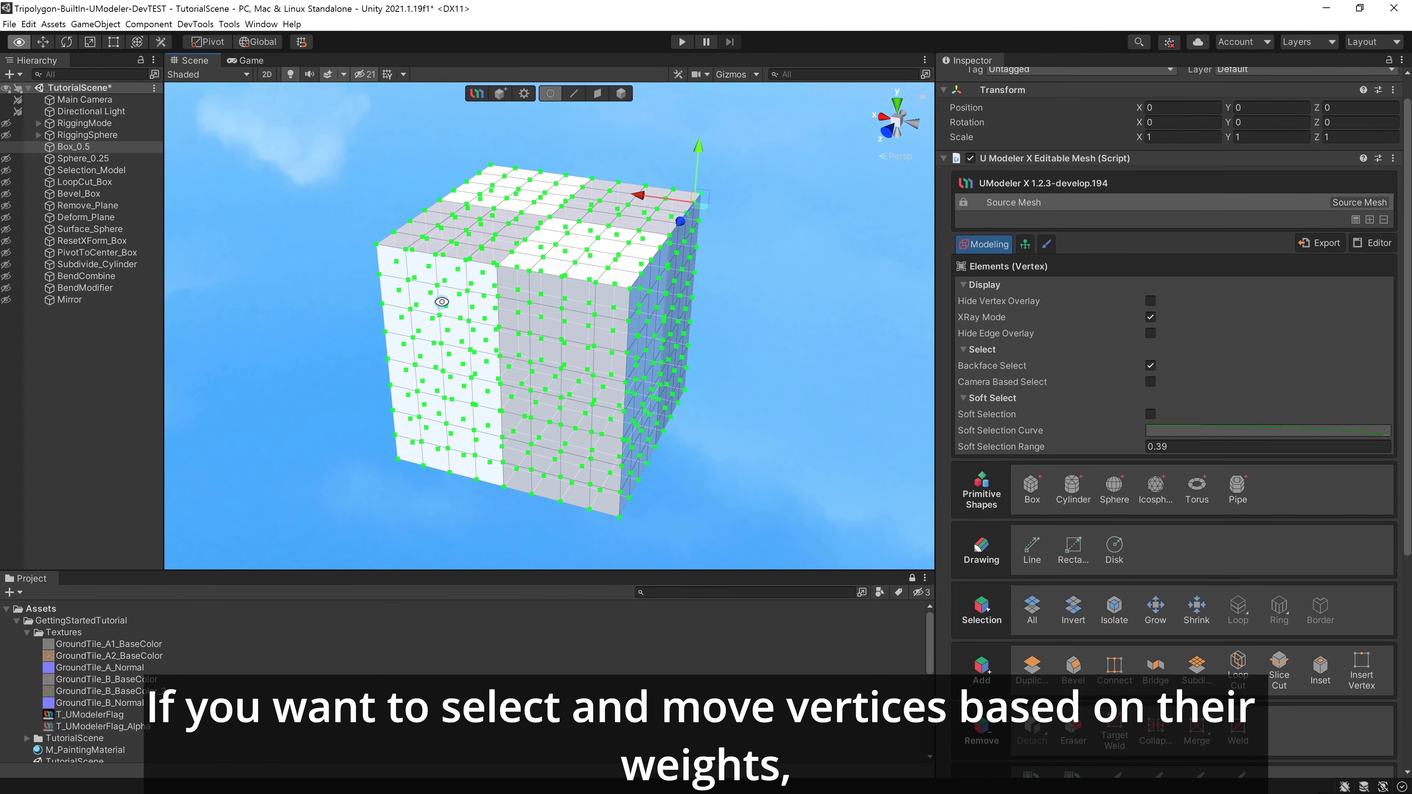
Clear the vertex selection, enable Soft Selection, and turn off Backface Select and XRay Mode.
left_click(774, 431)
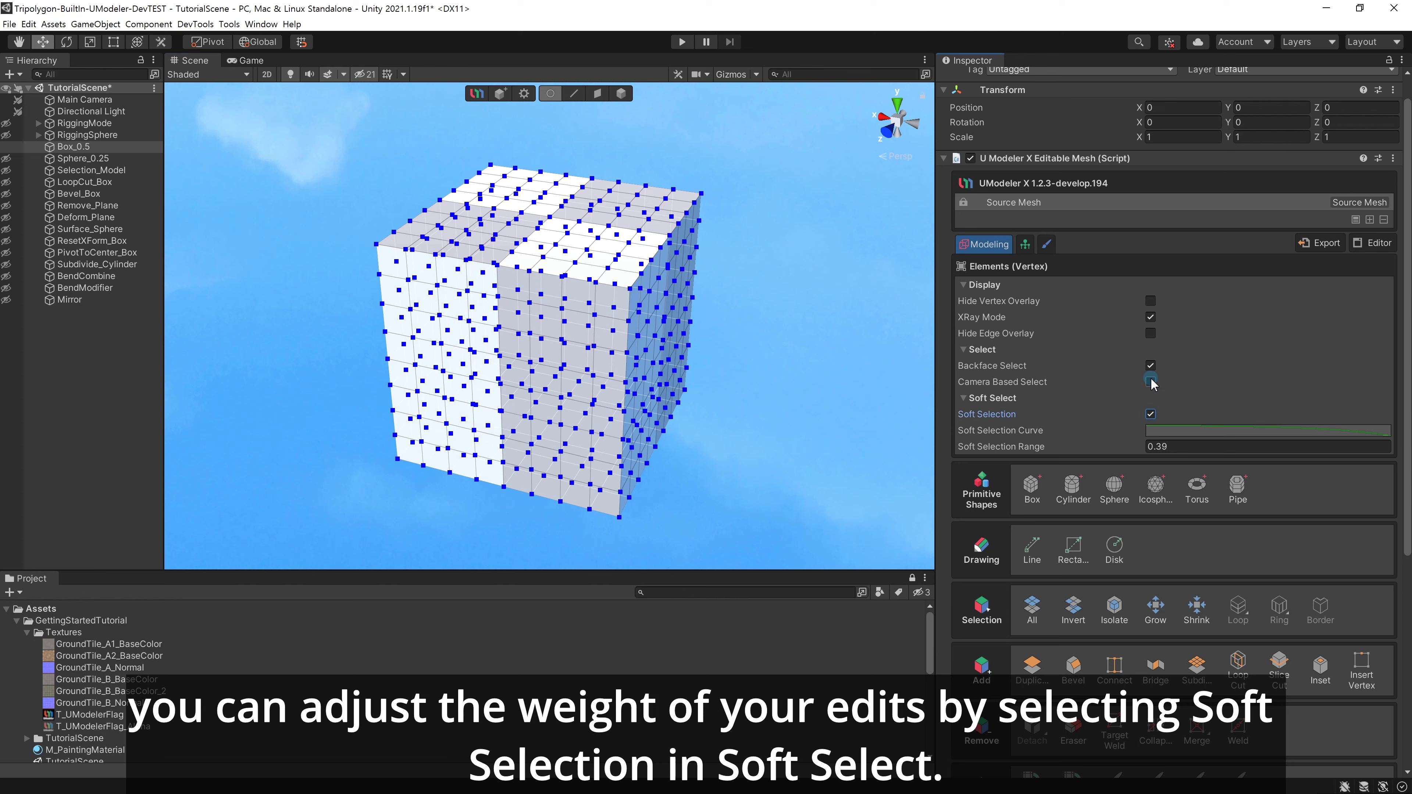
left_click(1150, 366)
left_click(1149, 318)
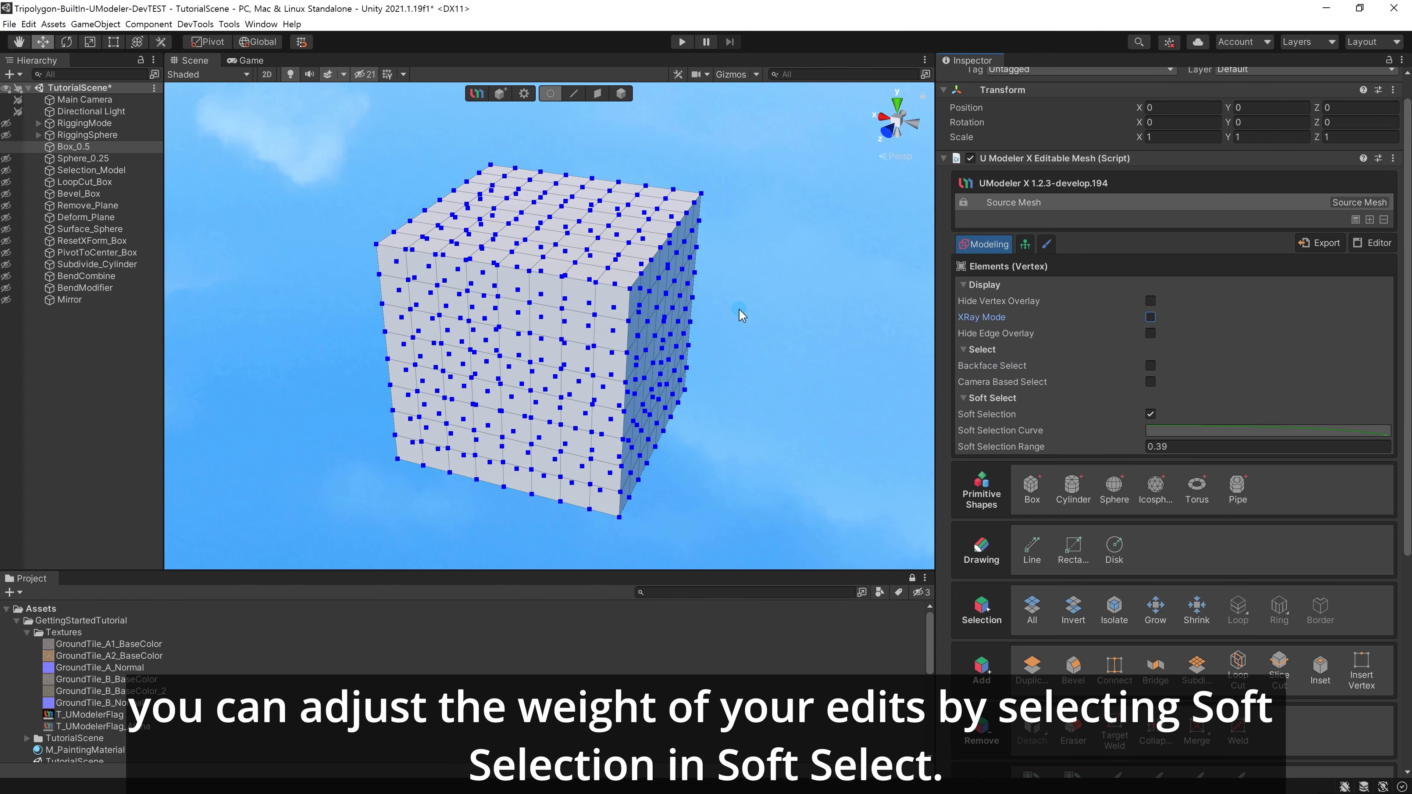
Select the box's front top corner vertex, move it with soft selection and undo the move.
left_click(637, 289)
left_click_drag(698, 361, 845, 334, "alt")
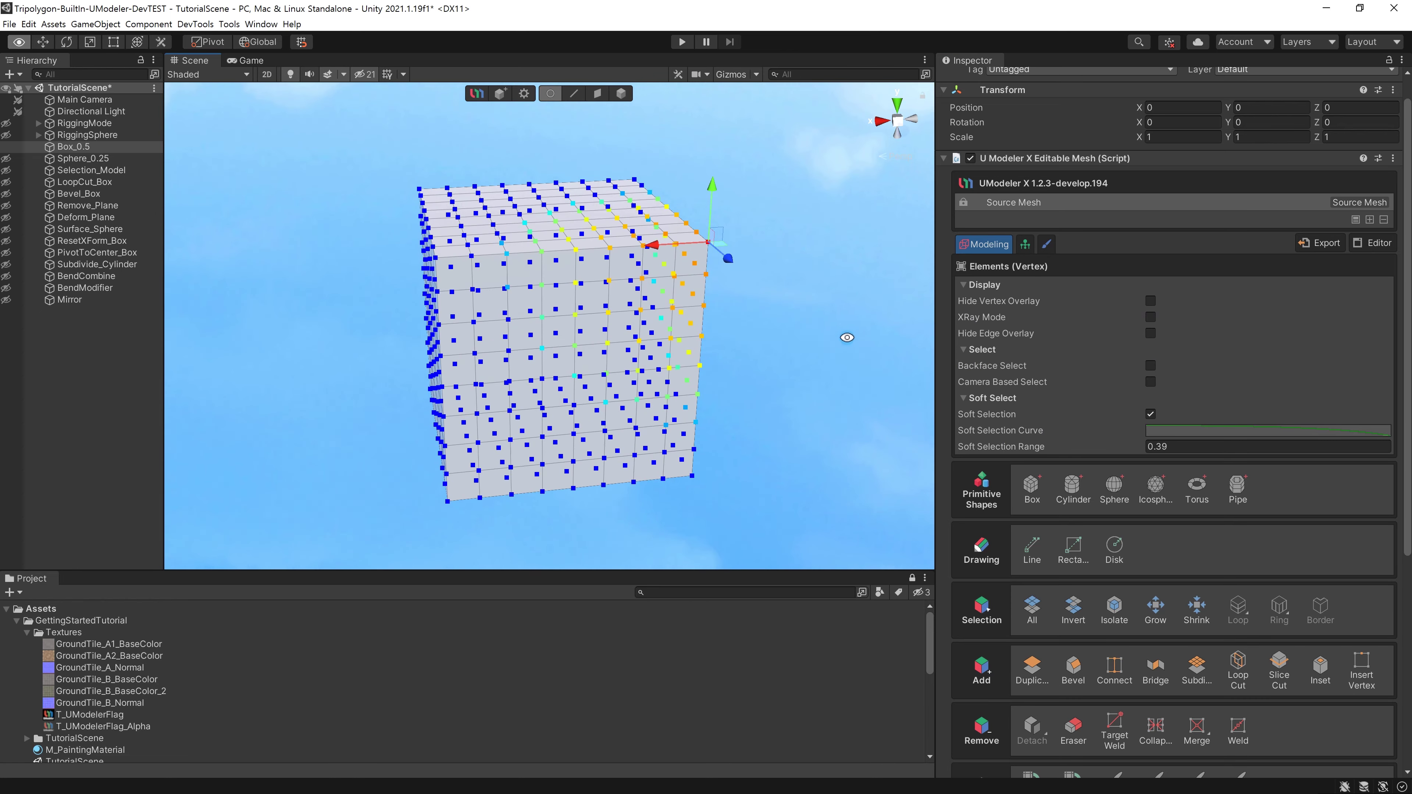
left_click_drag(702, 234, 649, 307)
key("ctrl+z")
Set the Soft Selection Range to 0.47.
left_click_drag(770, 354, 639, 289, "alt")
left_click(1173, 446)
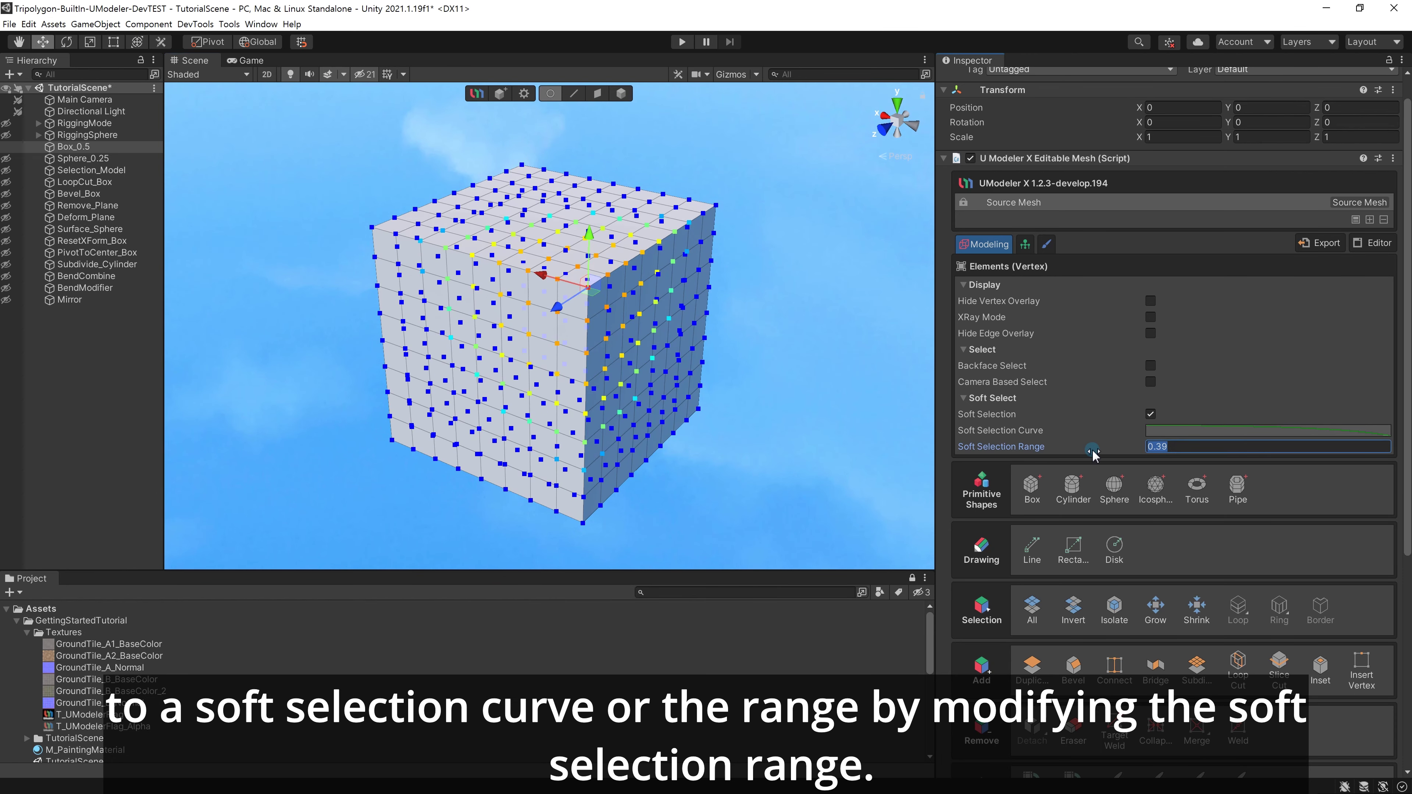
left_click_drag(1107, 452, 1092, 452)
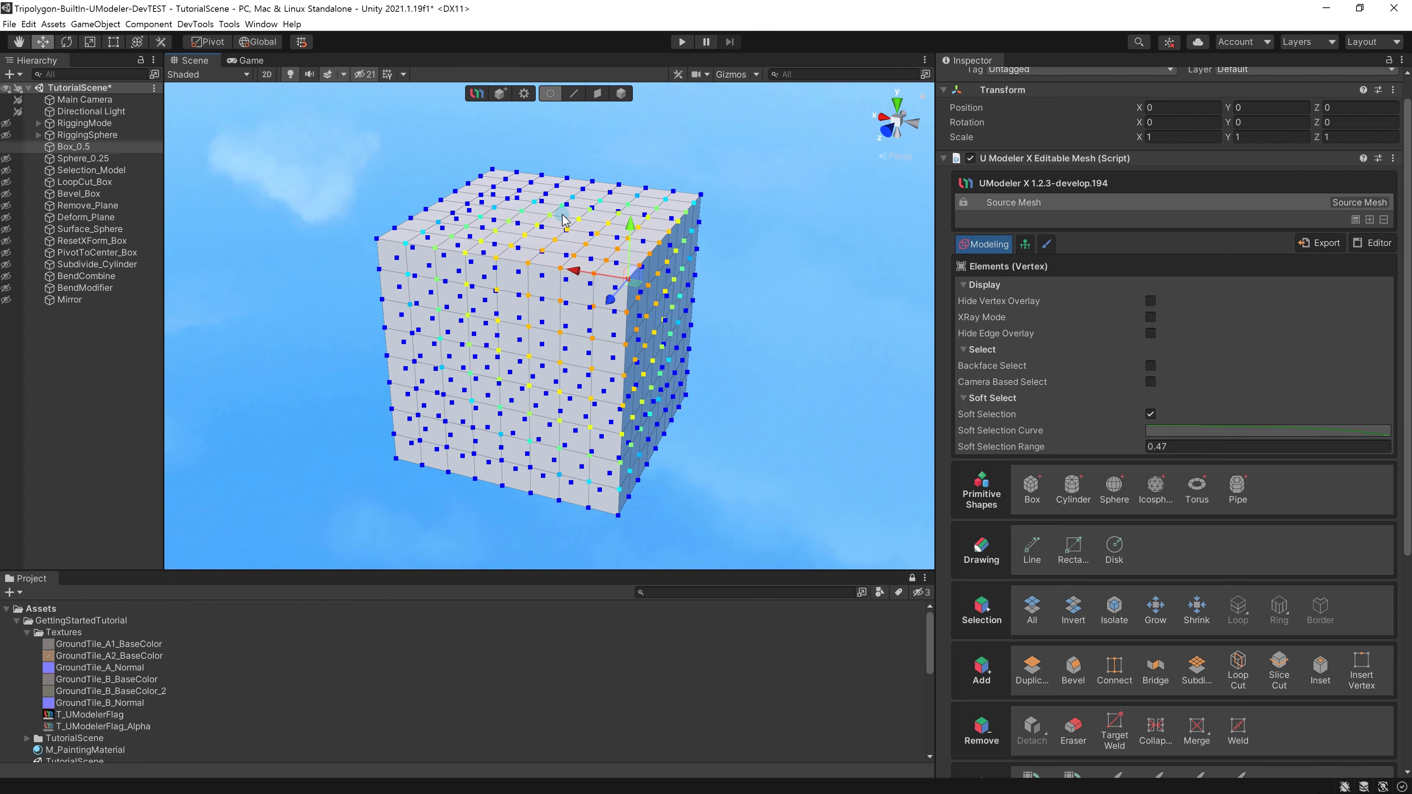
Select a vertex in the middle of the box's top face, raise it with soft selection and undo the move.
left_click(548, 220)
left_click_drag(556, 167, 590, 112)
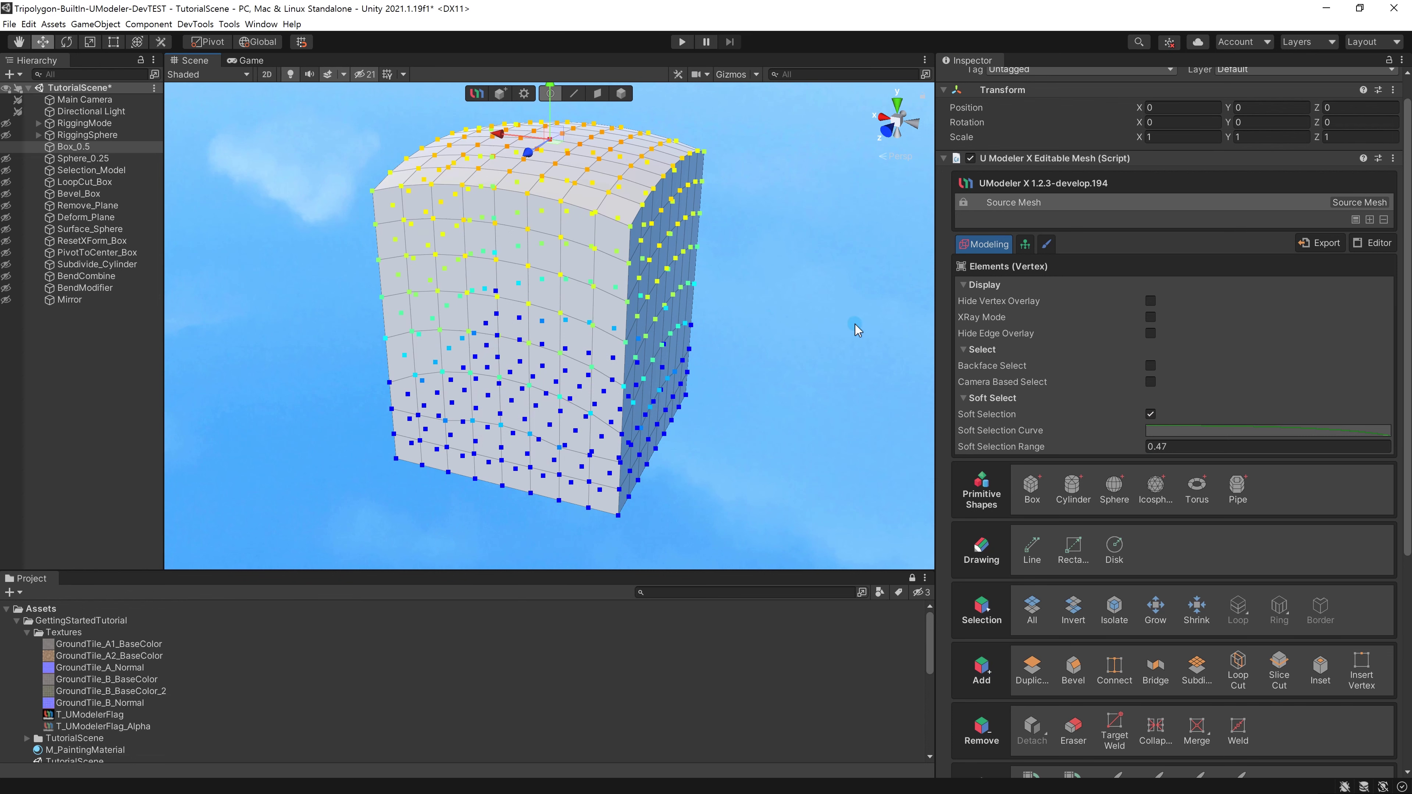
key("ctrl+z")
Pull the middle of the Soft Selection Curve downward and test it by moving a top-face vertex along Y.
left_click(1173, 430)
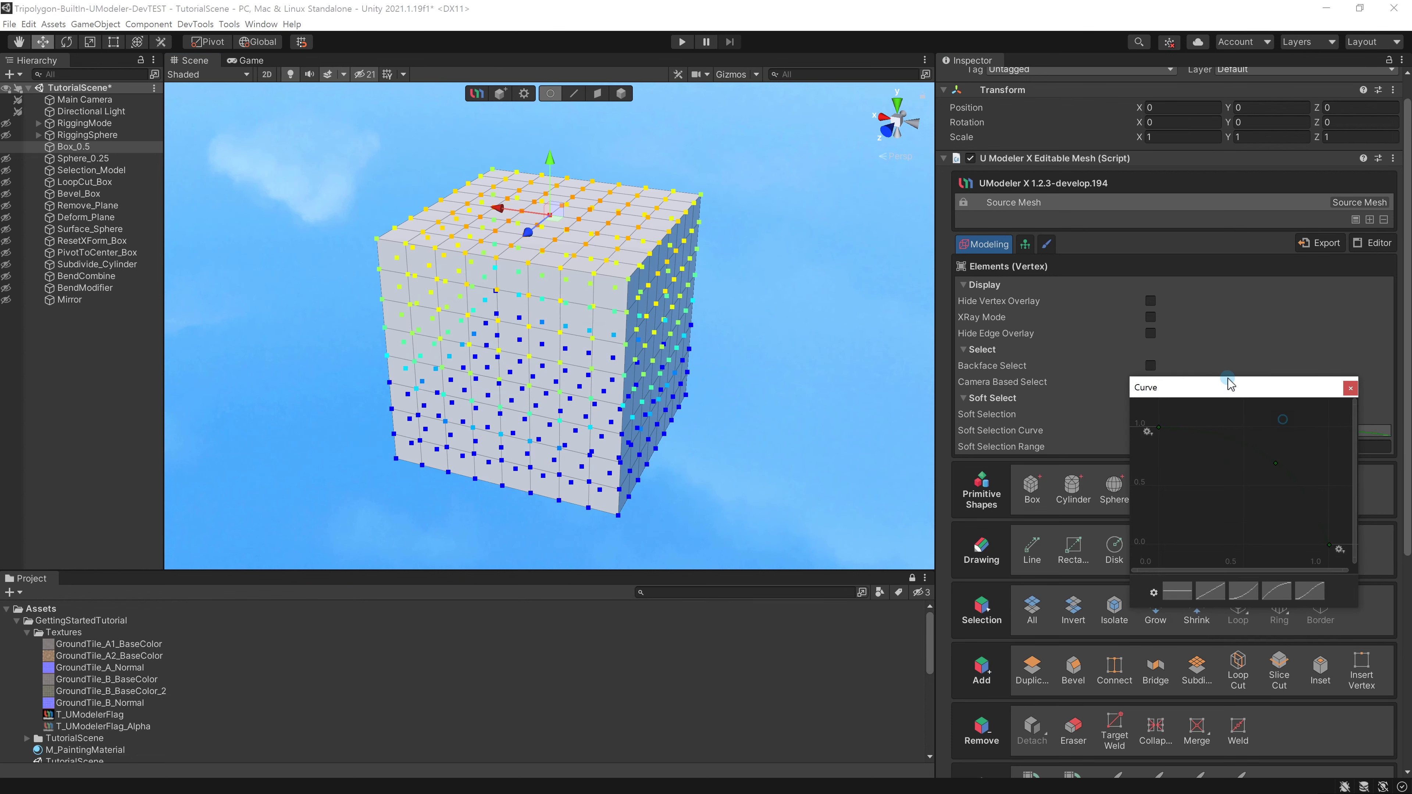
left_click(1260, 455)
left_click_drag(1260, 454, 1182, 503)
left_click(556, 243)
mouse_move(552, 184)
left_mouse_down()
mouse_move(553, 126)
mouse_move(559, 328)
mouse_move(554, 103)
mouse_move(555, 208)
left_mouse_up()
Raise the middle of the Soft Selection Curve and test it by moving the top-face vertex again.
left_click(1212, 431)
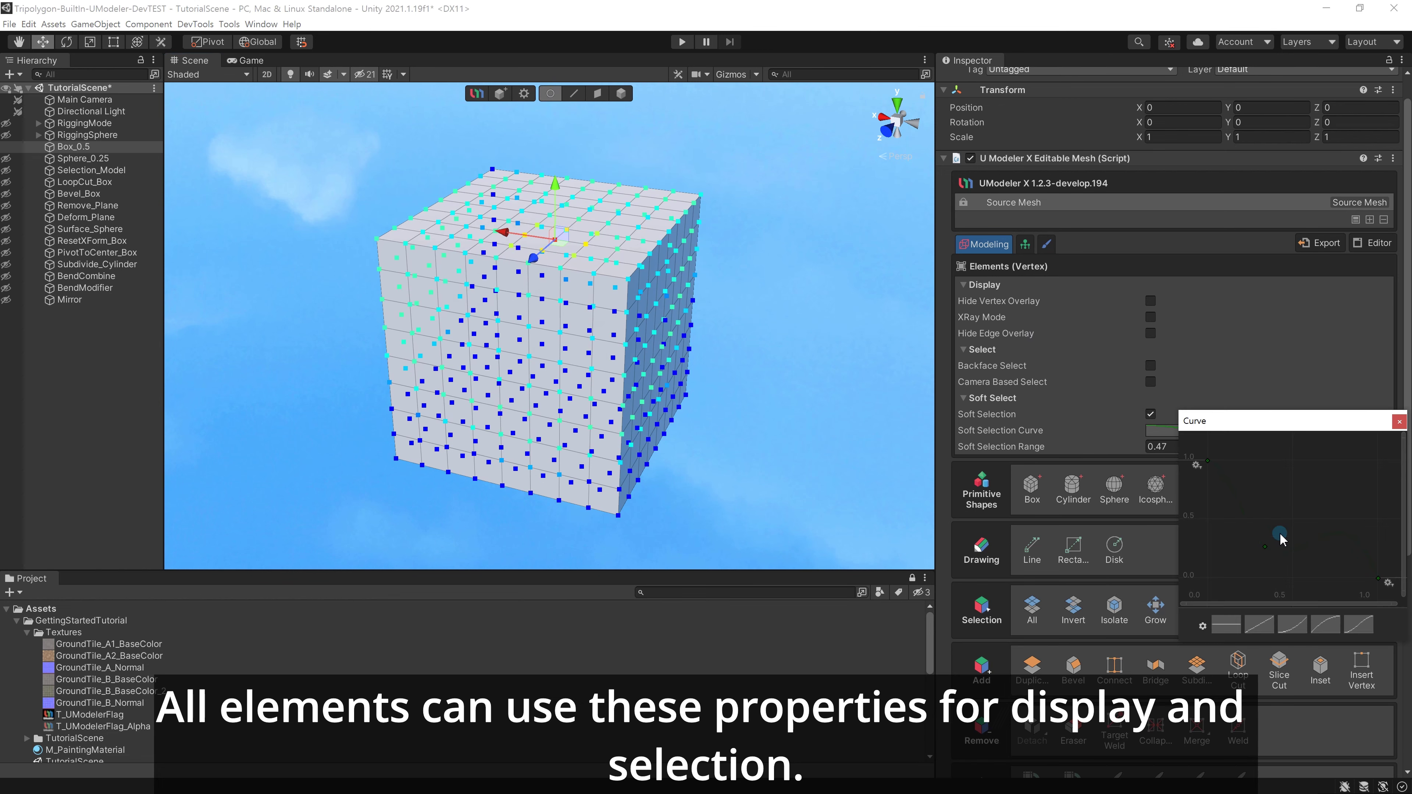
left_click_drag(1263, 551, 1283, 523)
left_click_drag(561, 192, 551, 236)
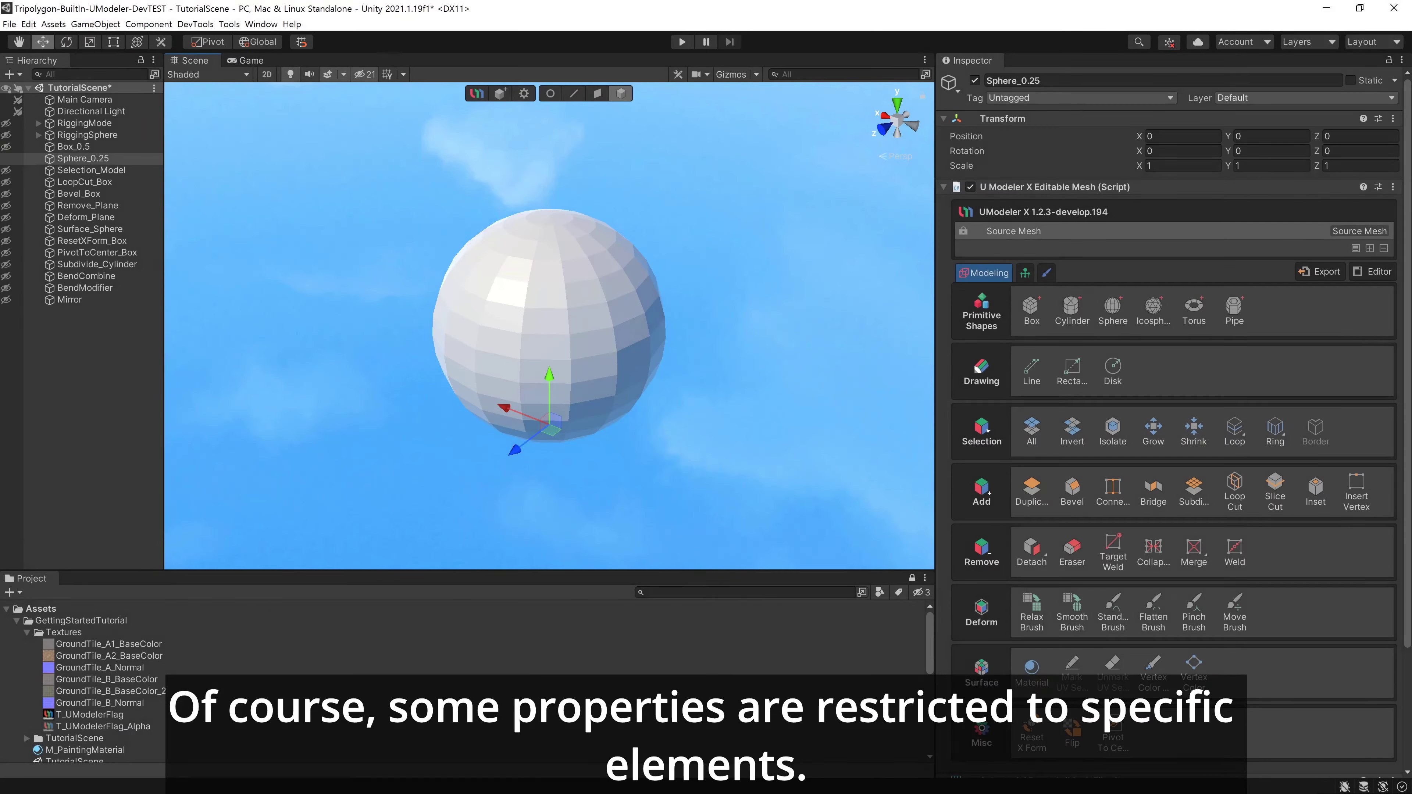
In face mode, select a block of Sphere_0.25's faces, assign them to smoothing group 1 and clear the selection.
left_click(605, 92)
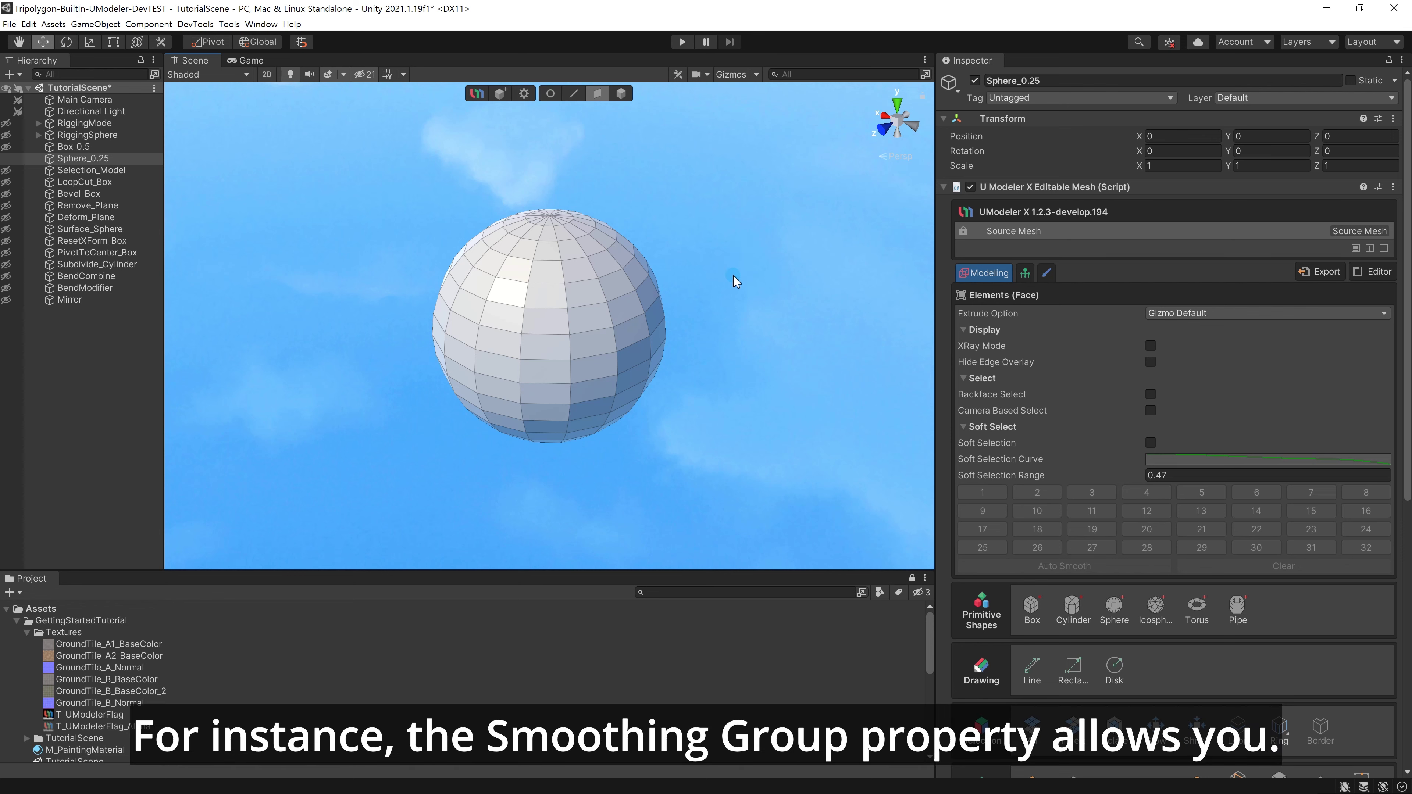
left_click_drag(725, 400, 564, 303)
left_click(982, 492)
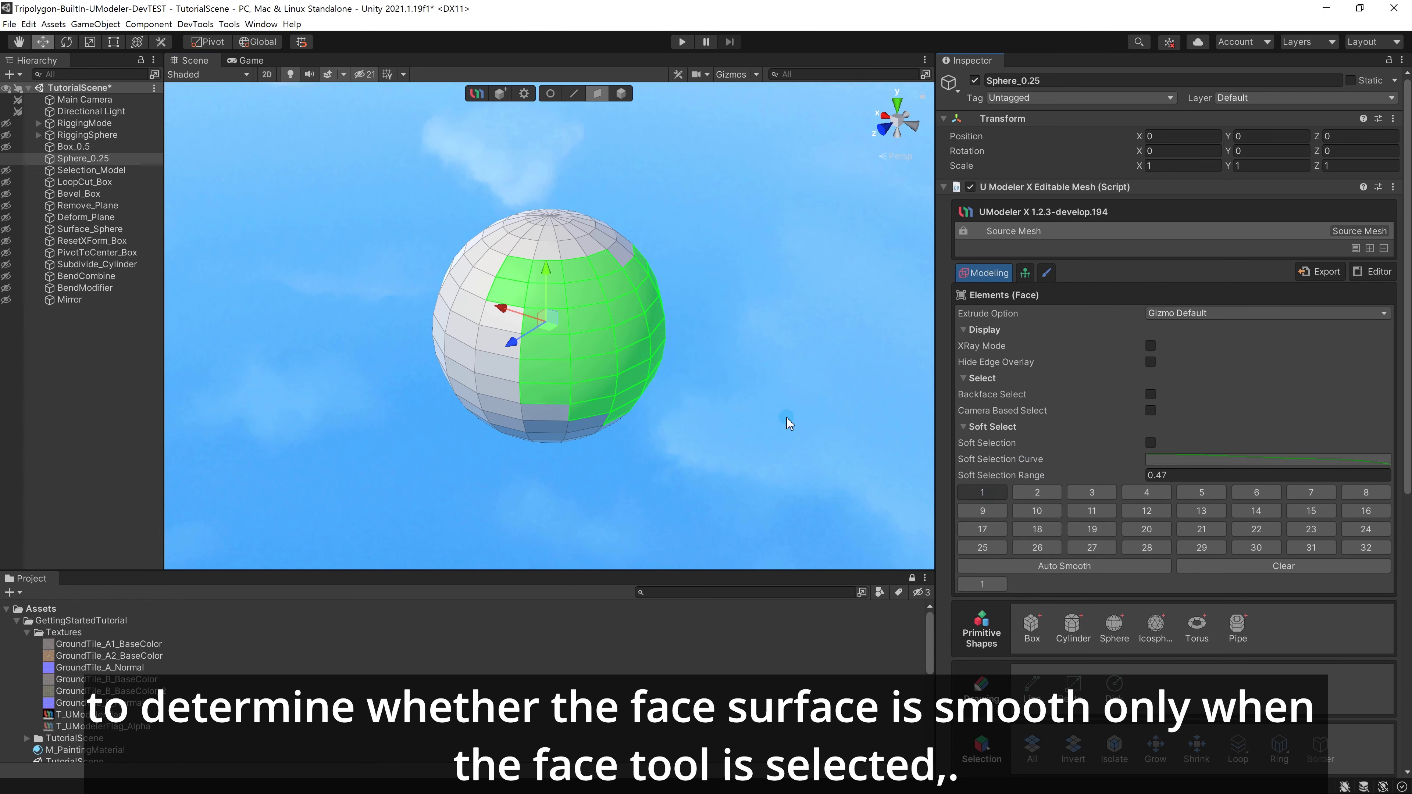
left_click(787, 417)
left_click_drag(787, 417, 609, 432, "alt")
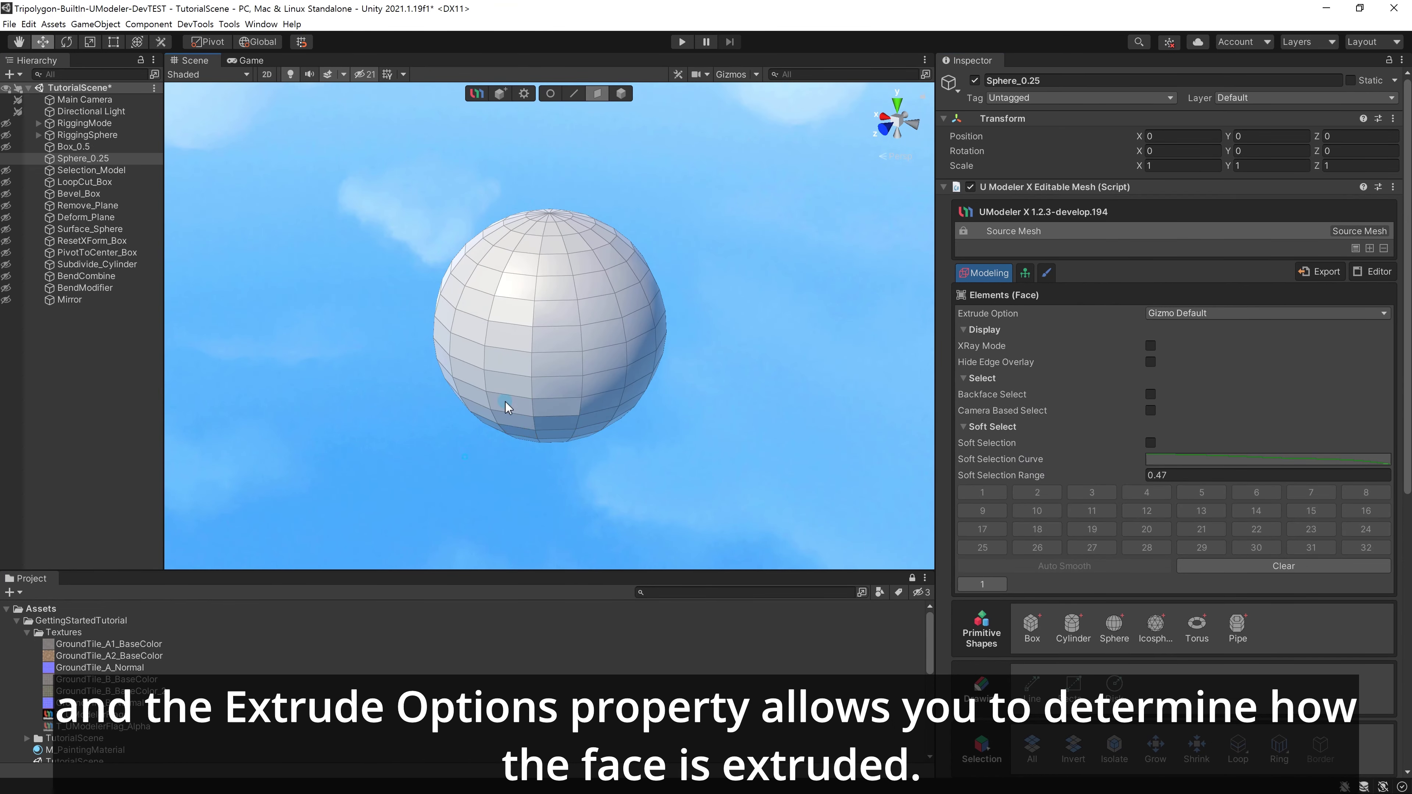
Select the sphere's lower front faces, extrude them outward with the Gizmo Default extrude option, and undo the extrusion.
left_click_drag(464, 457, 559, 342)
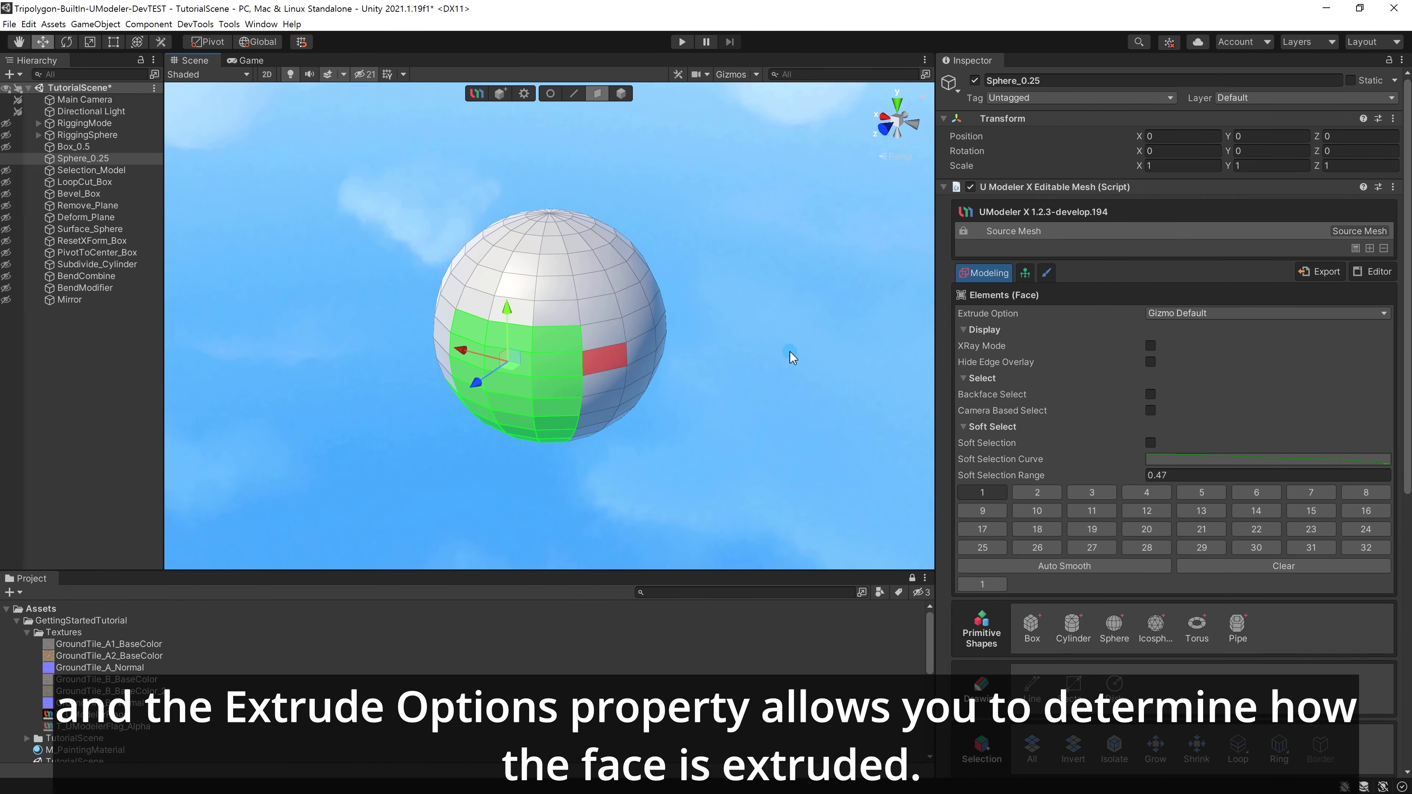
left_click(1153, 317)
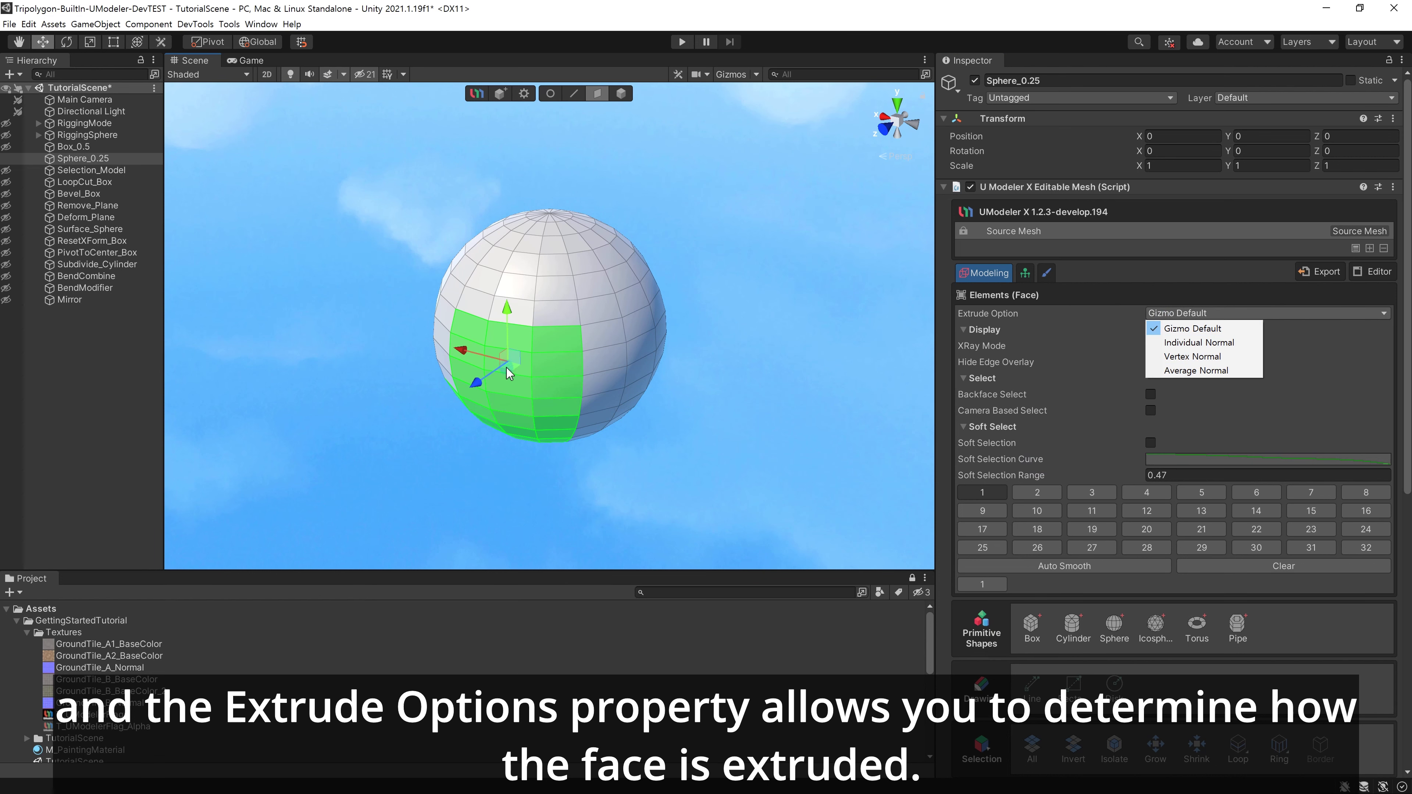
left_click_drag(506, 368, 478, 409, "shift")
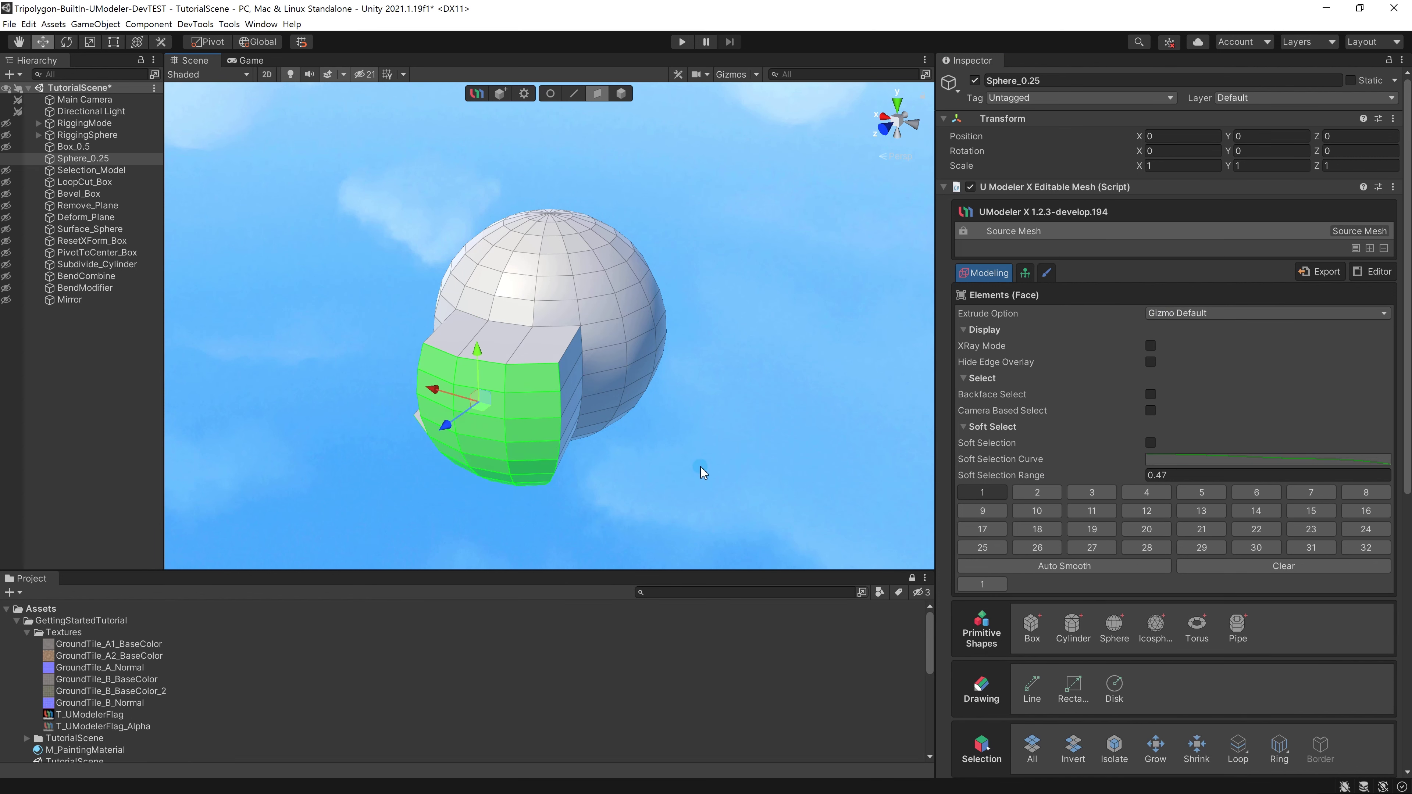
key("ctrl+z")
key("ctrl+z")
key("ctrl+z")
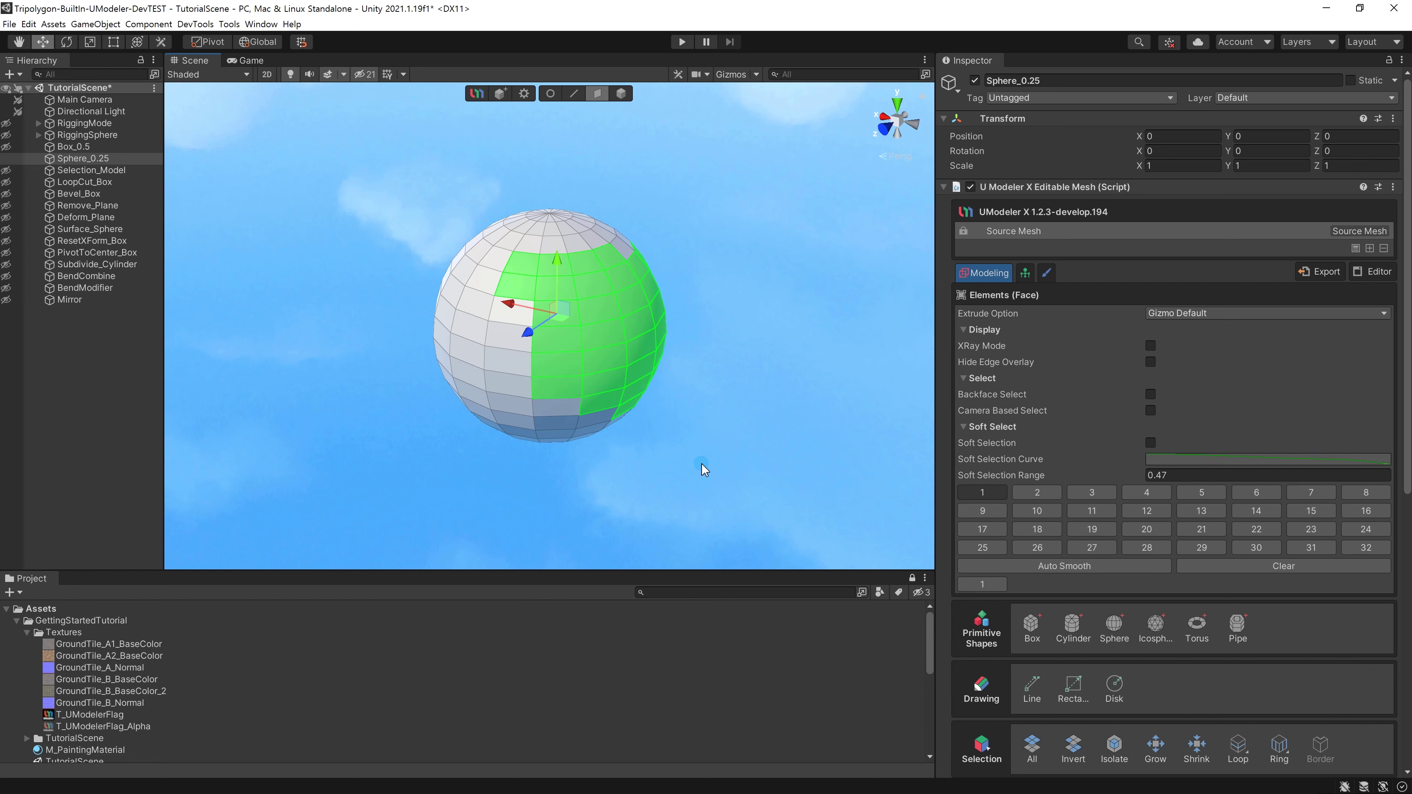
Reselect the block of faces on one side of the sphere and set their smoothing group to 1.
left_click(715, 464)
left_click_drag(726, 380, 592, 282)
left_click(983, 492)
left_click_drag(748, 465, 619, 194, "alt")
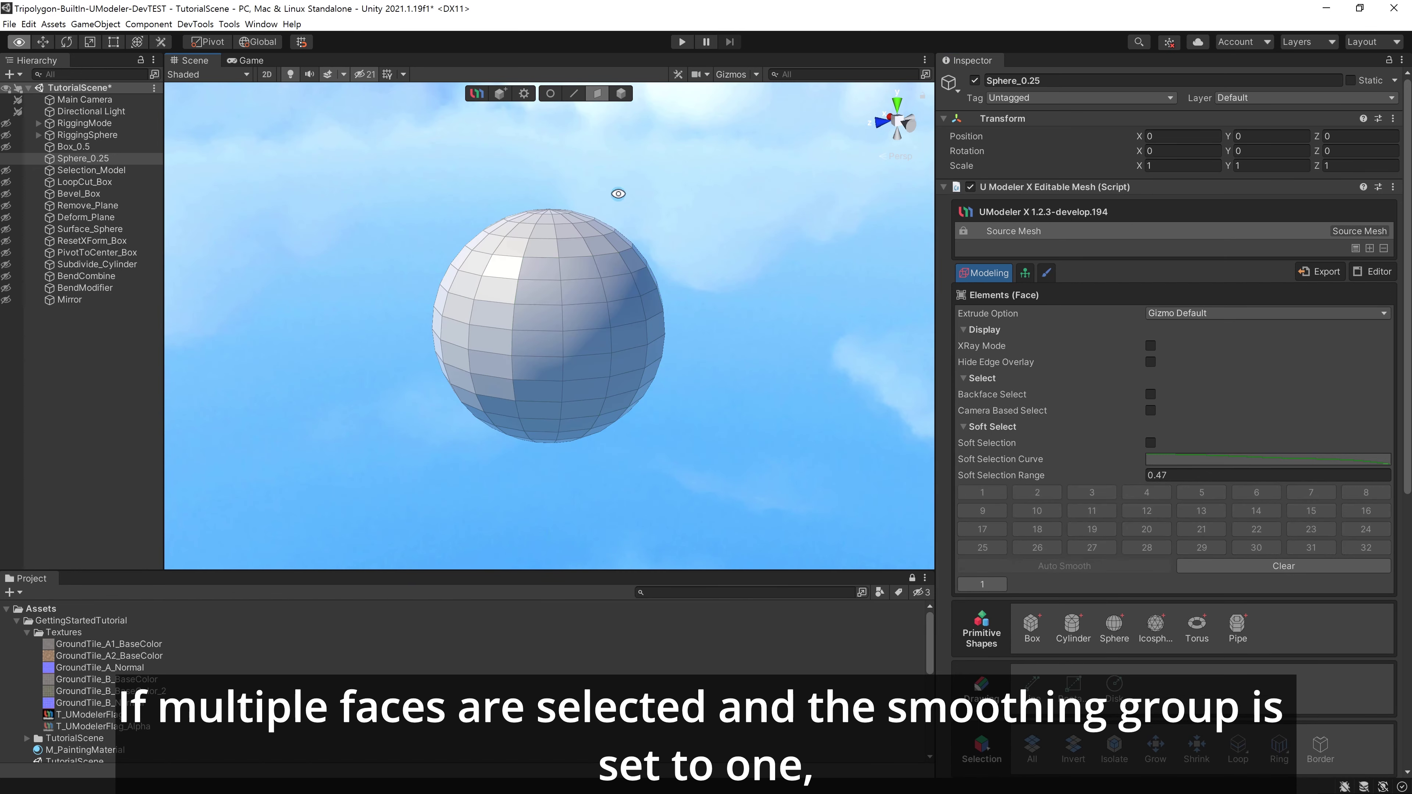
Enable Hide Edge Overlay and assign the sphere faces adjoining the smoothed block to smoothing group 2.
scroll(618, 194, "up", 5)
mouse_move(772, 326)
left_mouse_down("alt")
mouse_move(649, 310)
mouse_move(833, 322)
mouse_move(769, 328)
mouse_move(798, 331)
left_mouse_up("alt")
left_click(1150, 363)
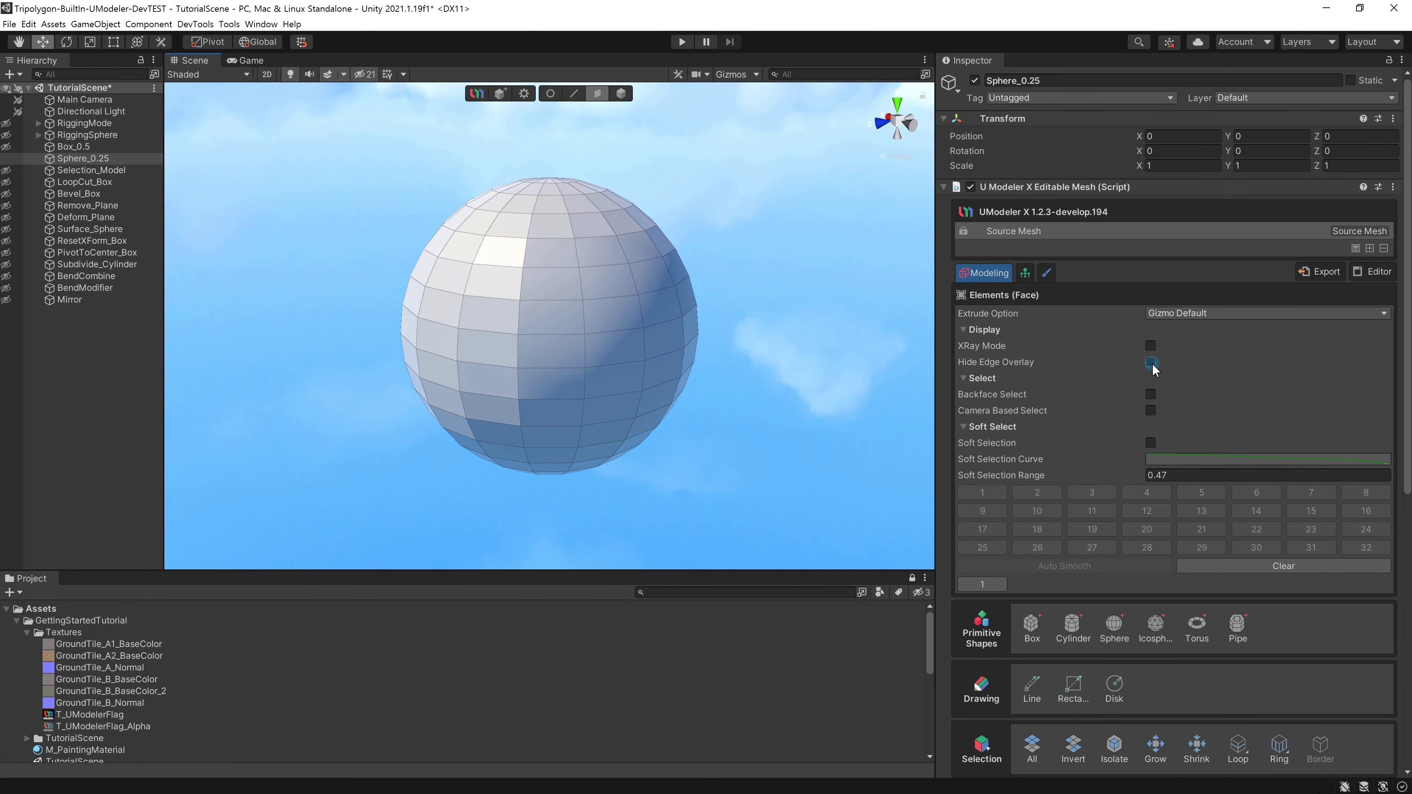
left_click_drag(772, 401, 592, 483, "alt")
left_click_drag(425, 512, 525, 309)
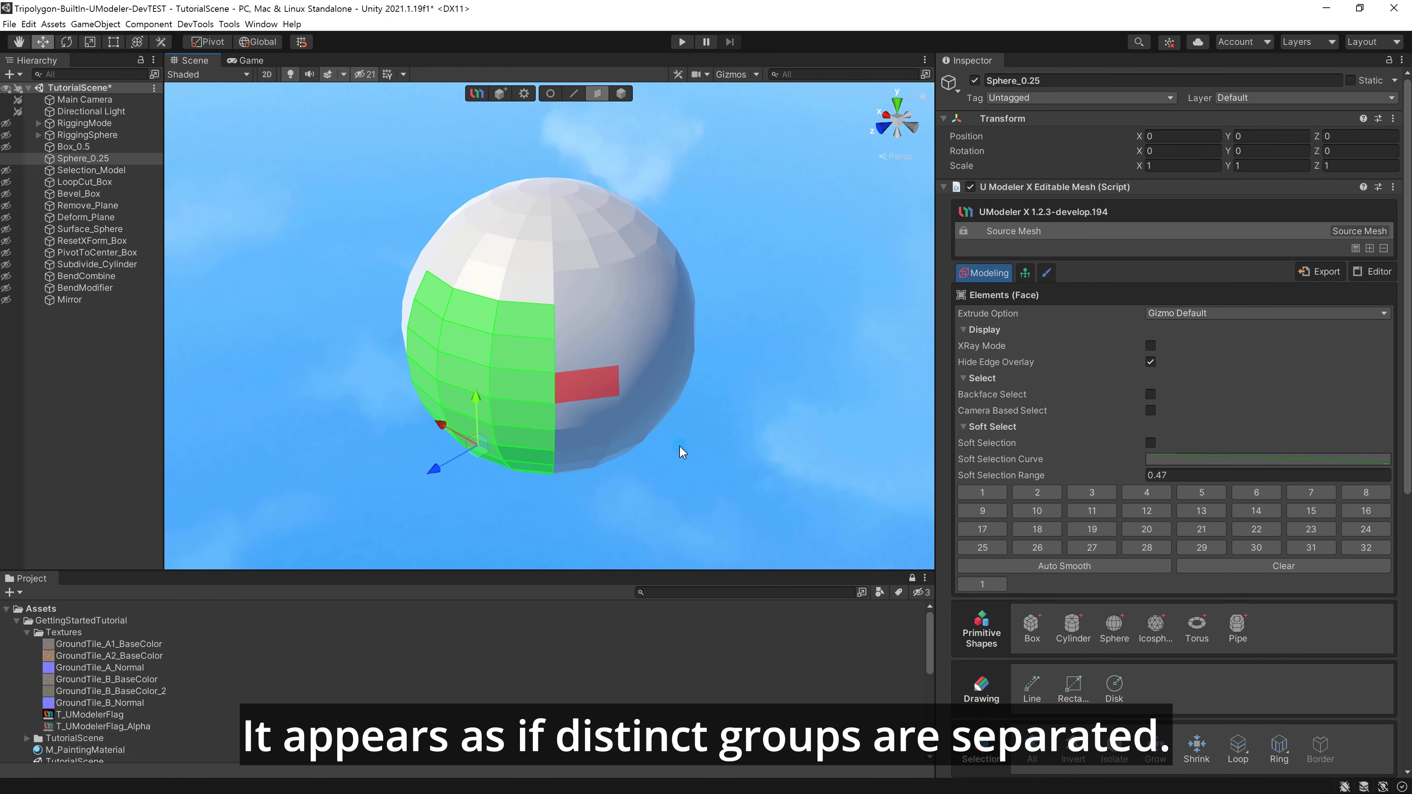
left_click(787, 464)
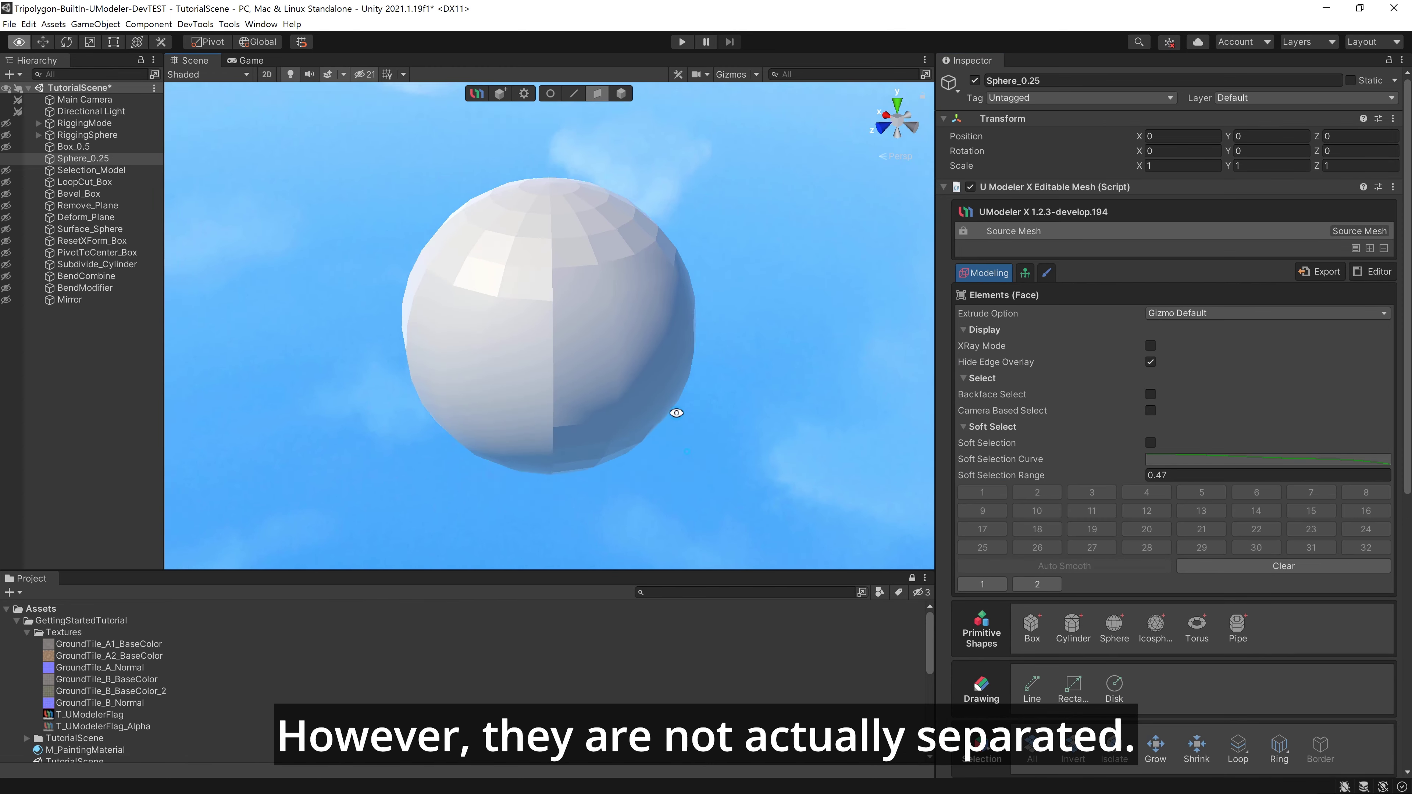
Compare the smoothing groups of neighbouring faces across the border, and toggle the edge overlay to examine the sphere.
left_click_drag(675, 413, 574, 303, "alt")
left_click(568, 297)
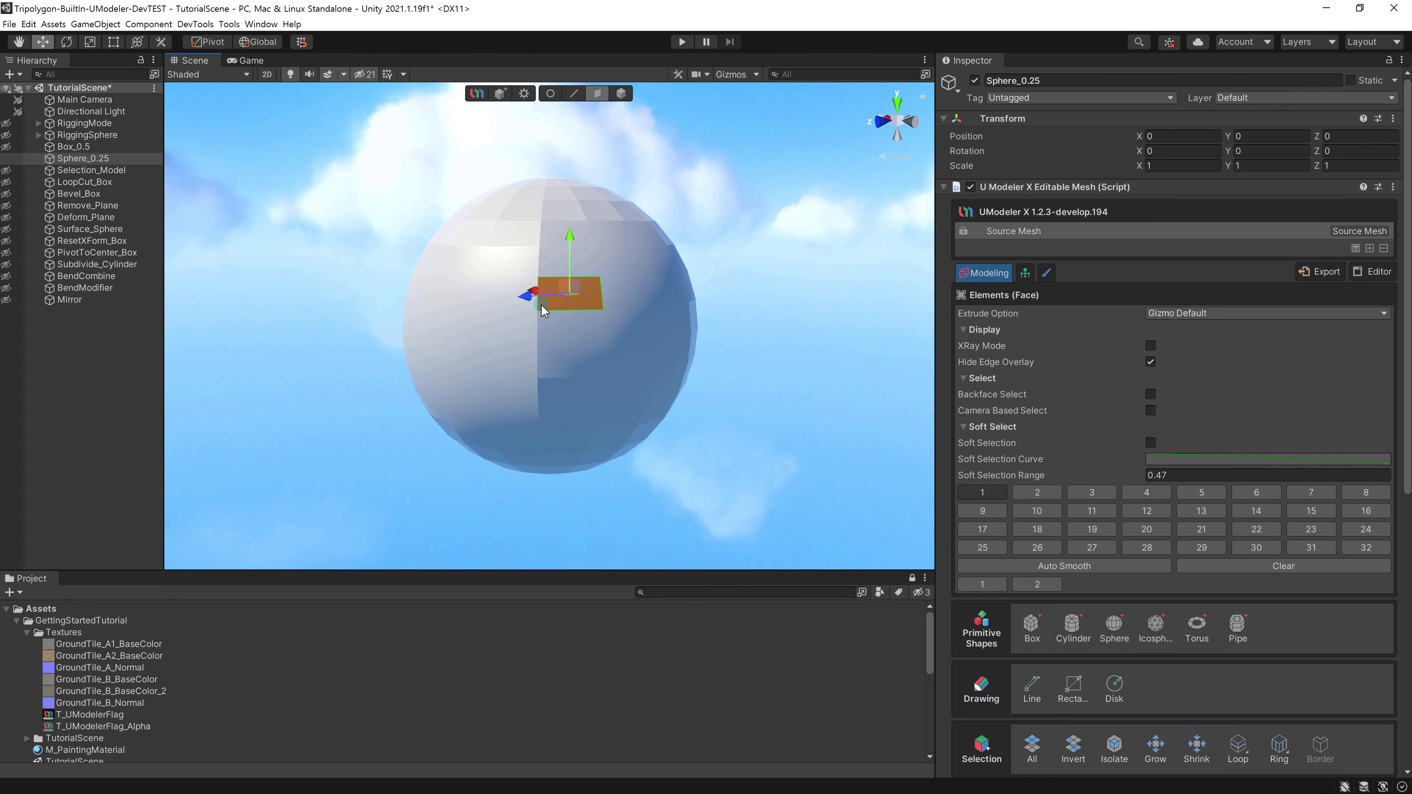
left_click(487, 294)
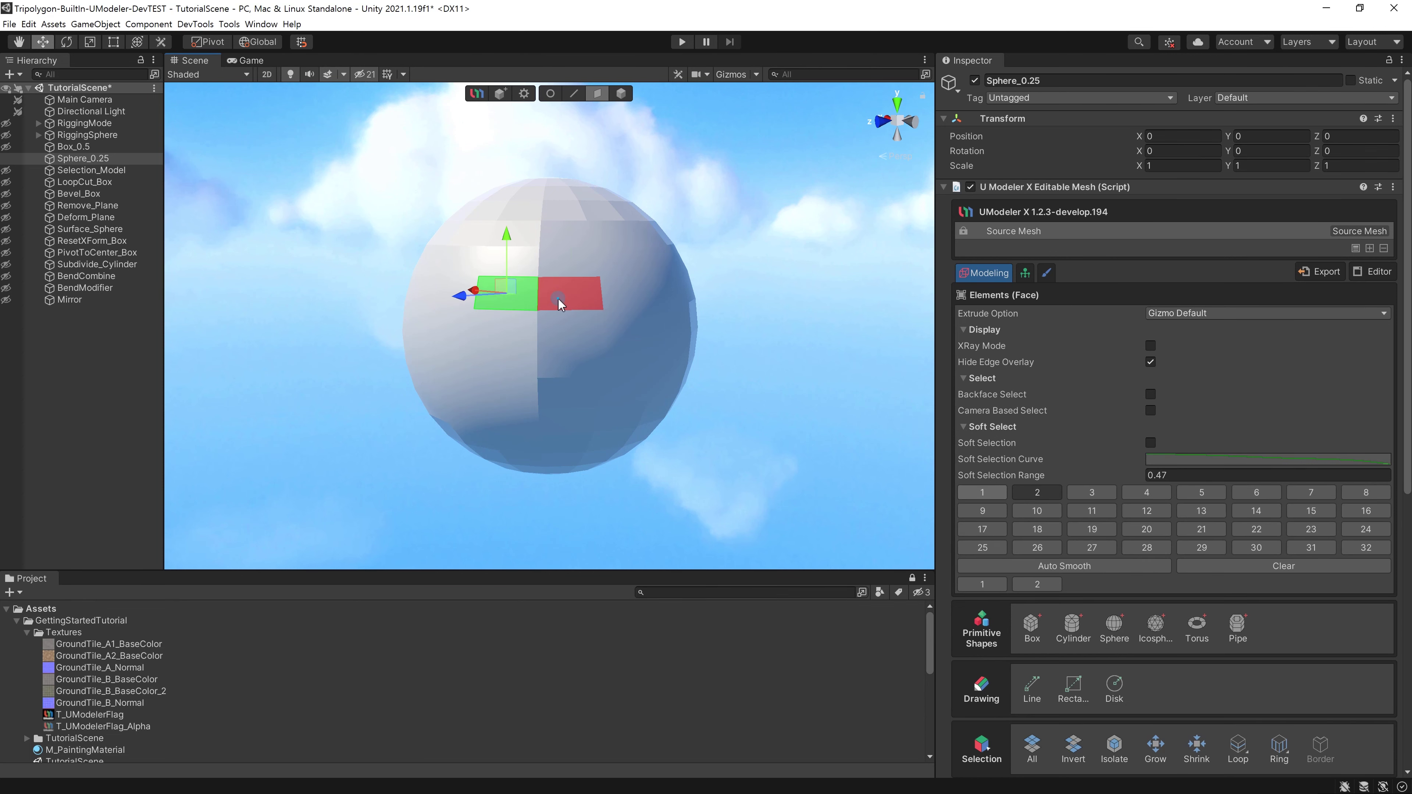
left_click(559, 300)
left_click(1150, 363)
left_click_drag(877, 353, 682, 428, "alt")
left_click_drag(644, 364, 723, 409)
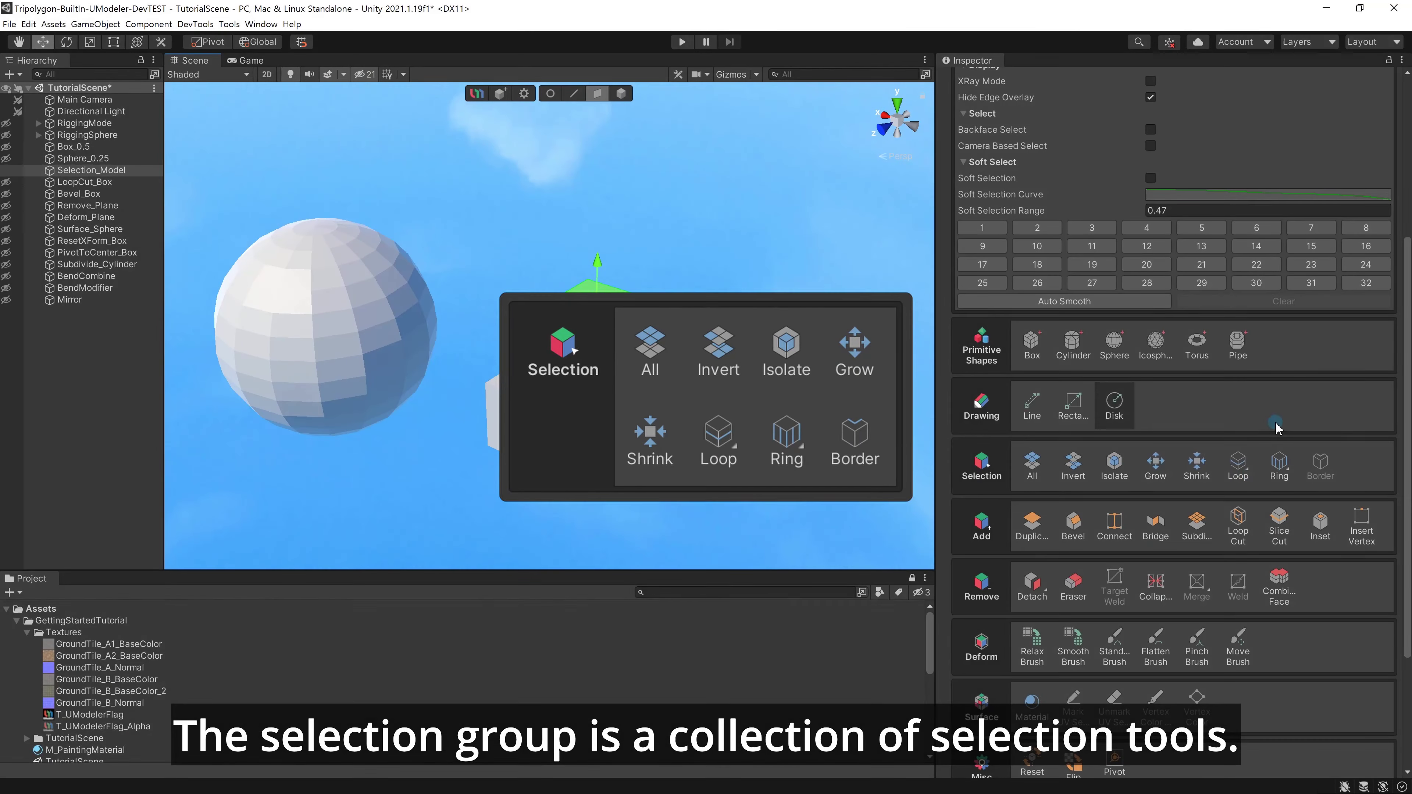
On Selection_Model, use Isolate to select the whole plane and the whole sphere, starting from one face of each.
left_click(1107, 475)
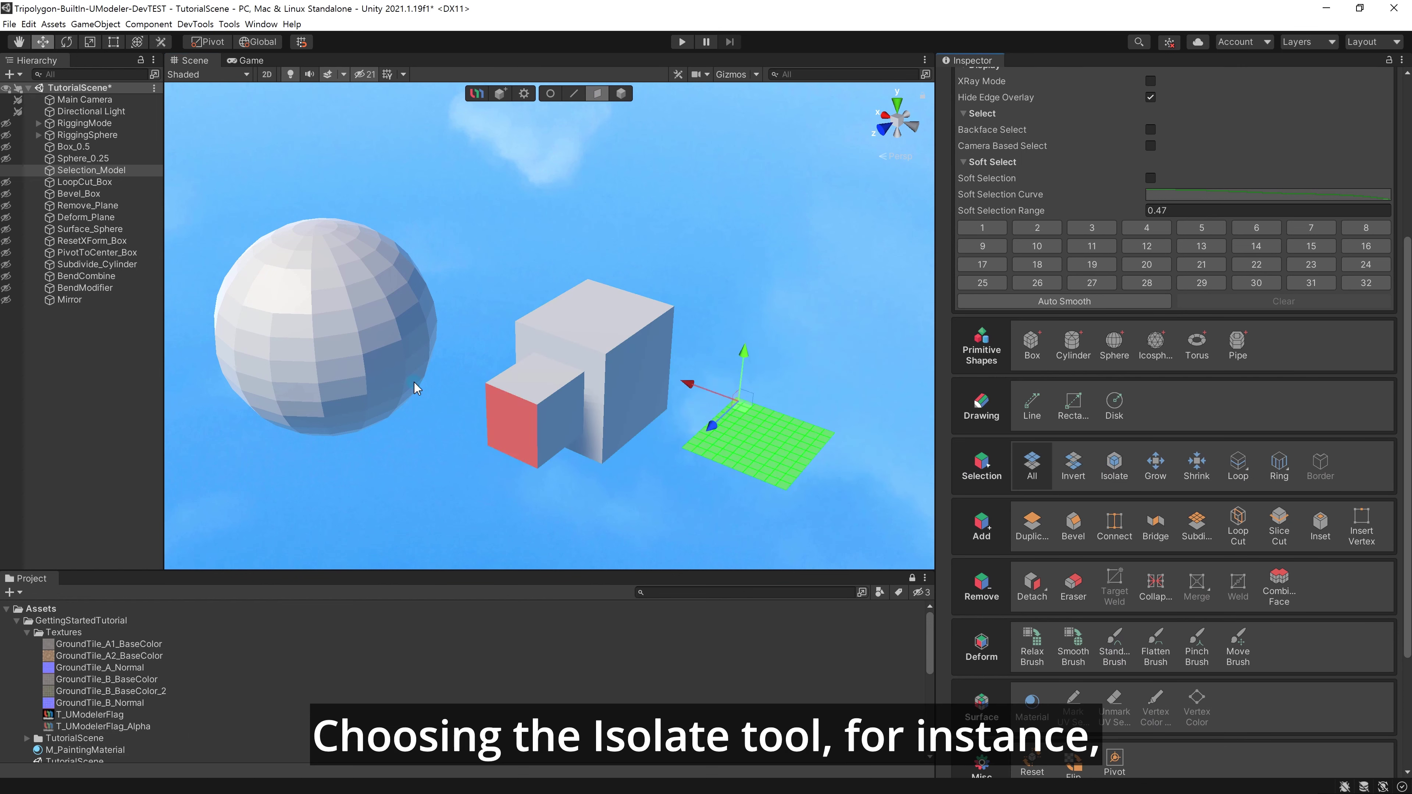
left_click(334, 345)
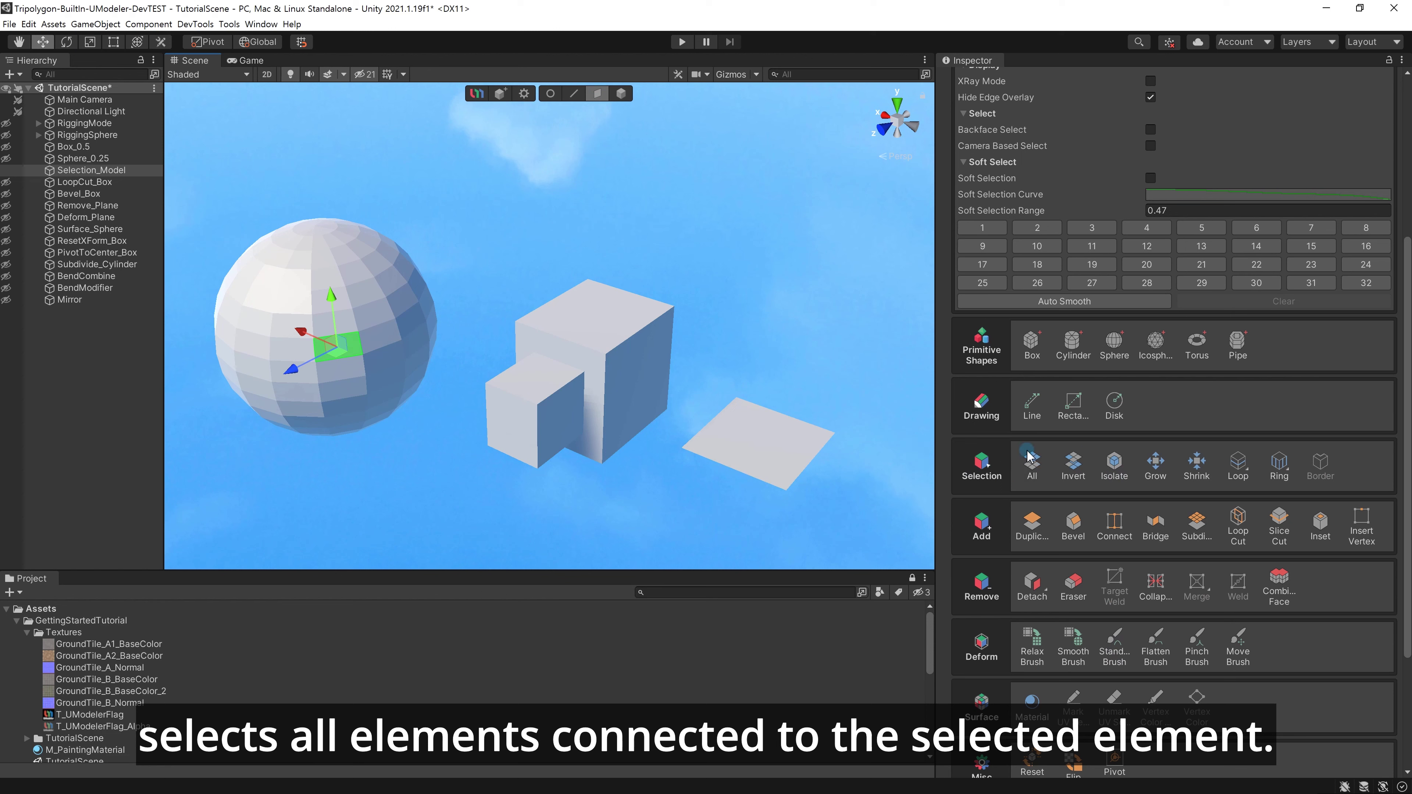
left_click(1114, 465)
Select the box's top face and one sphere face, expand both to their connected parts with Isolate, and clear the selection.
left_click(634, 301)
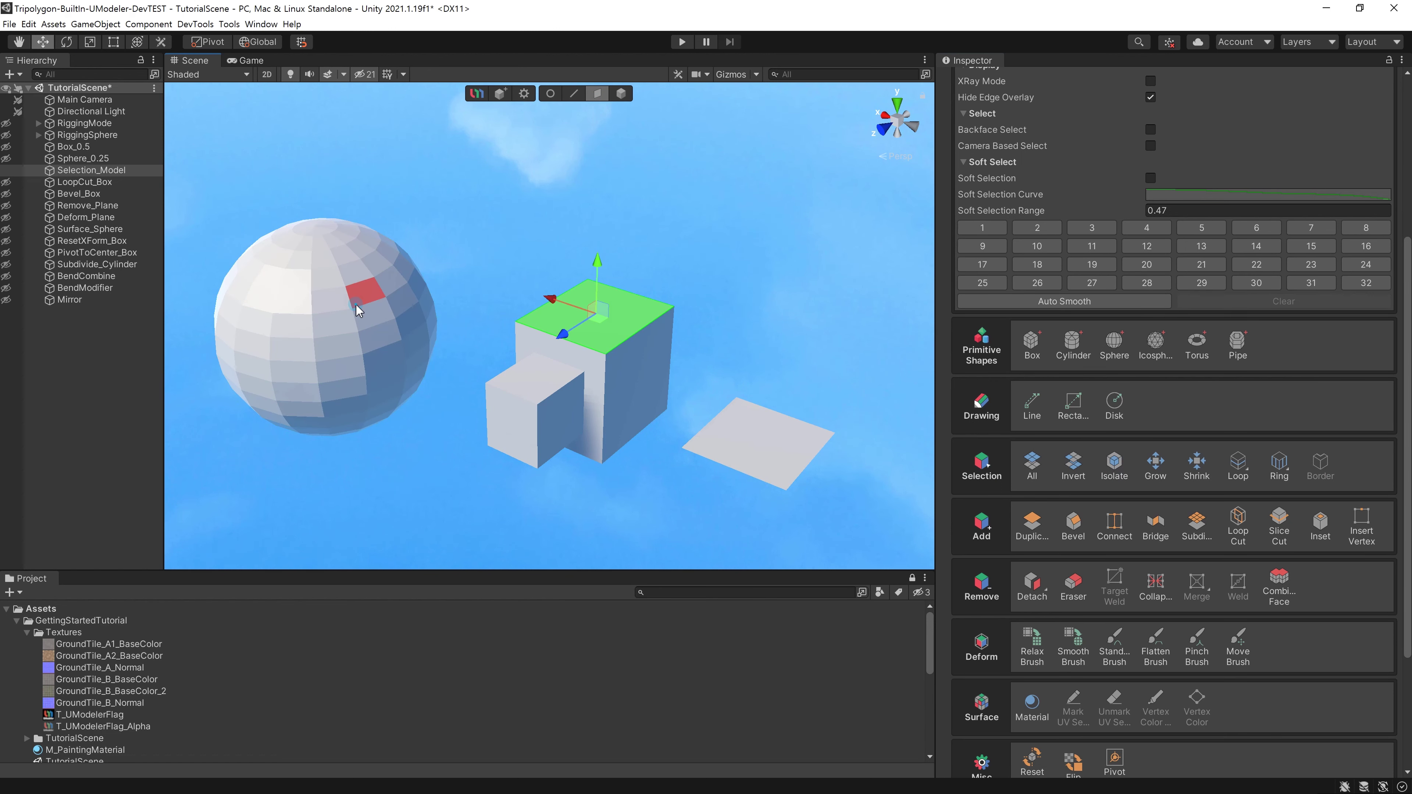
left_click(364, 295, "shift")
left_click(1114, 465)
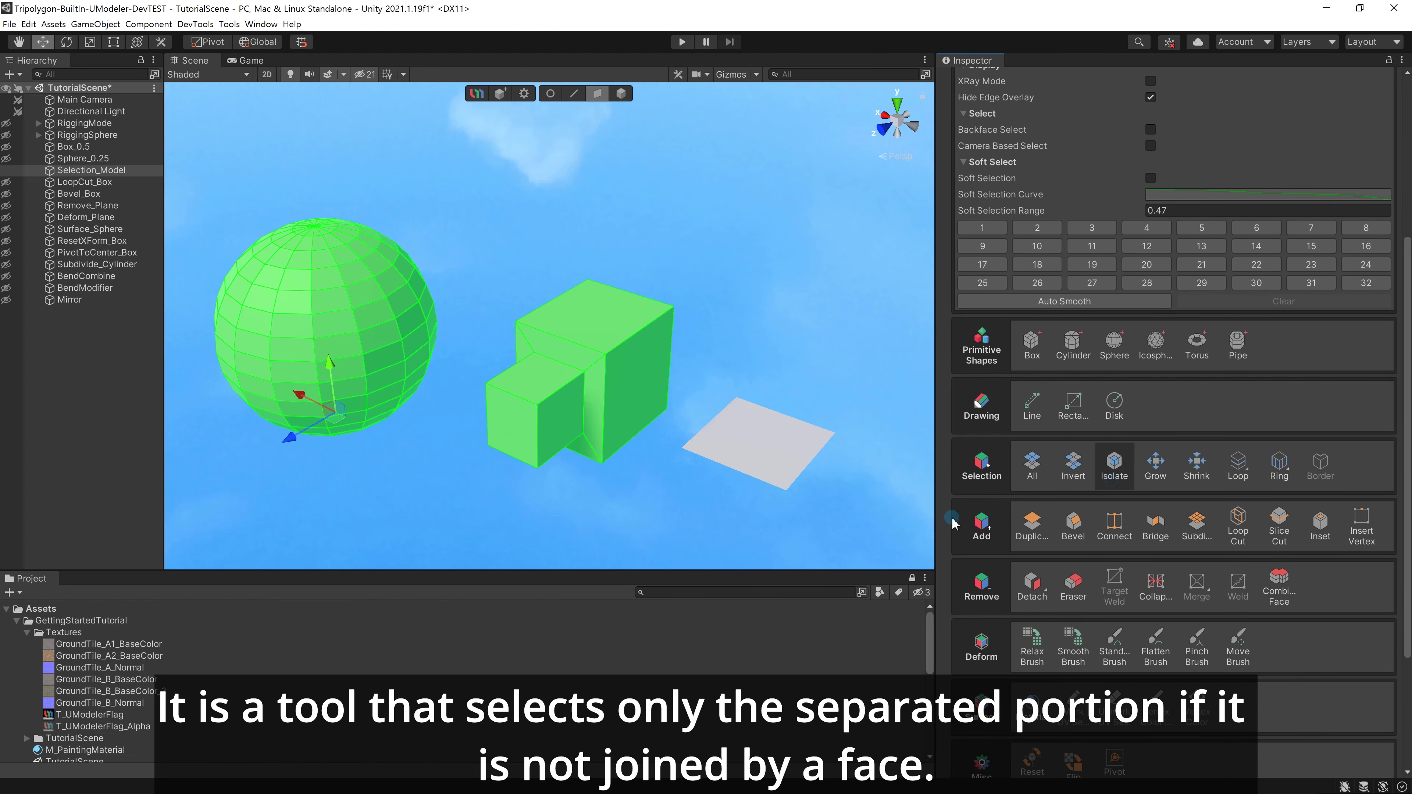
left_click(691, 494)
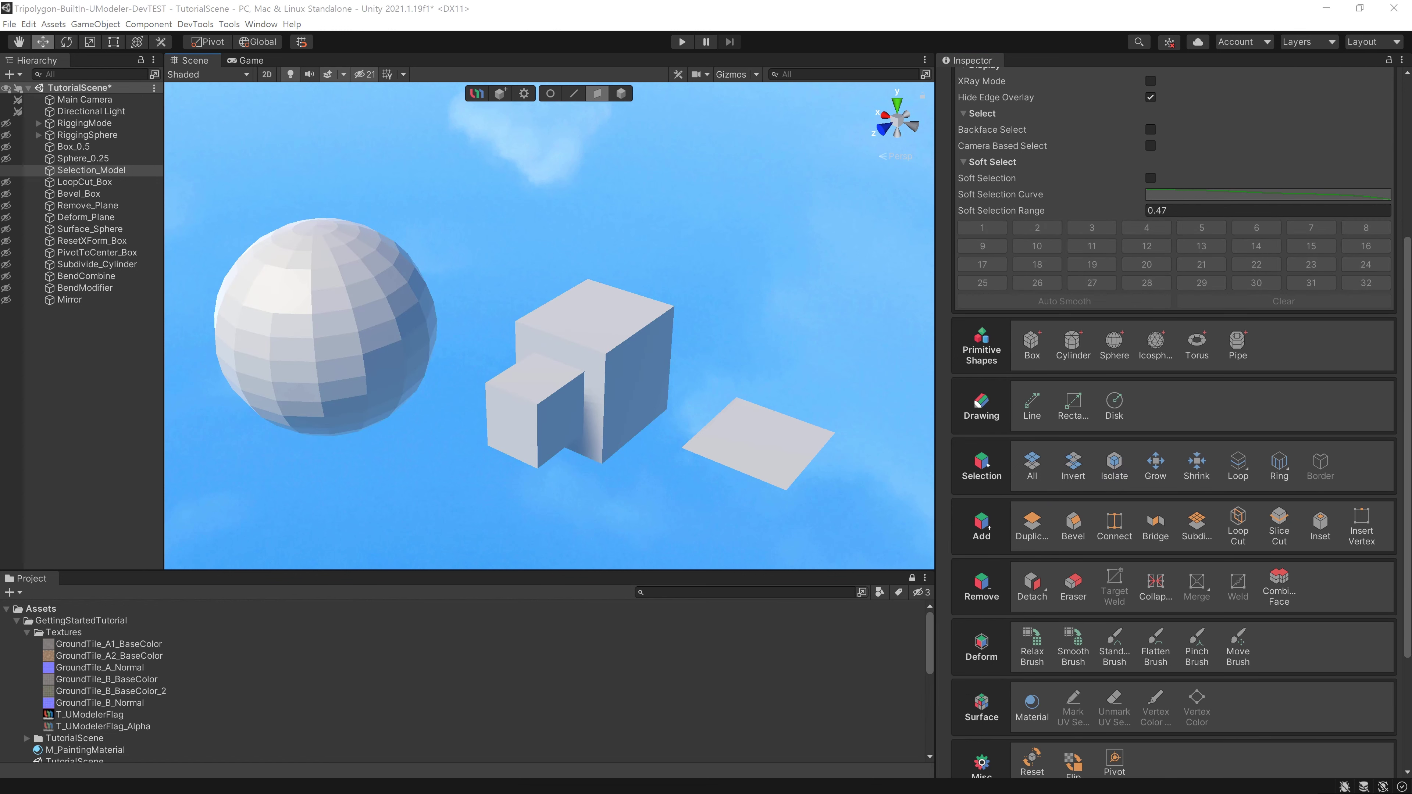
Select one face on the front of the sphere and expand the selection repeatedly with Grow.
left_click(294, 340)
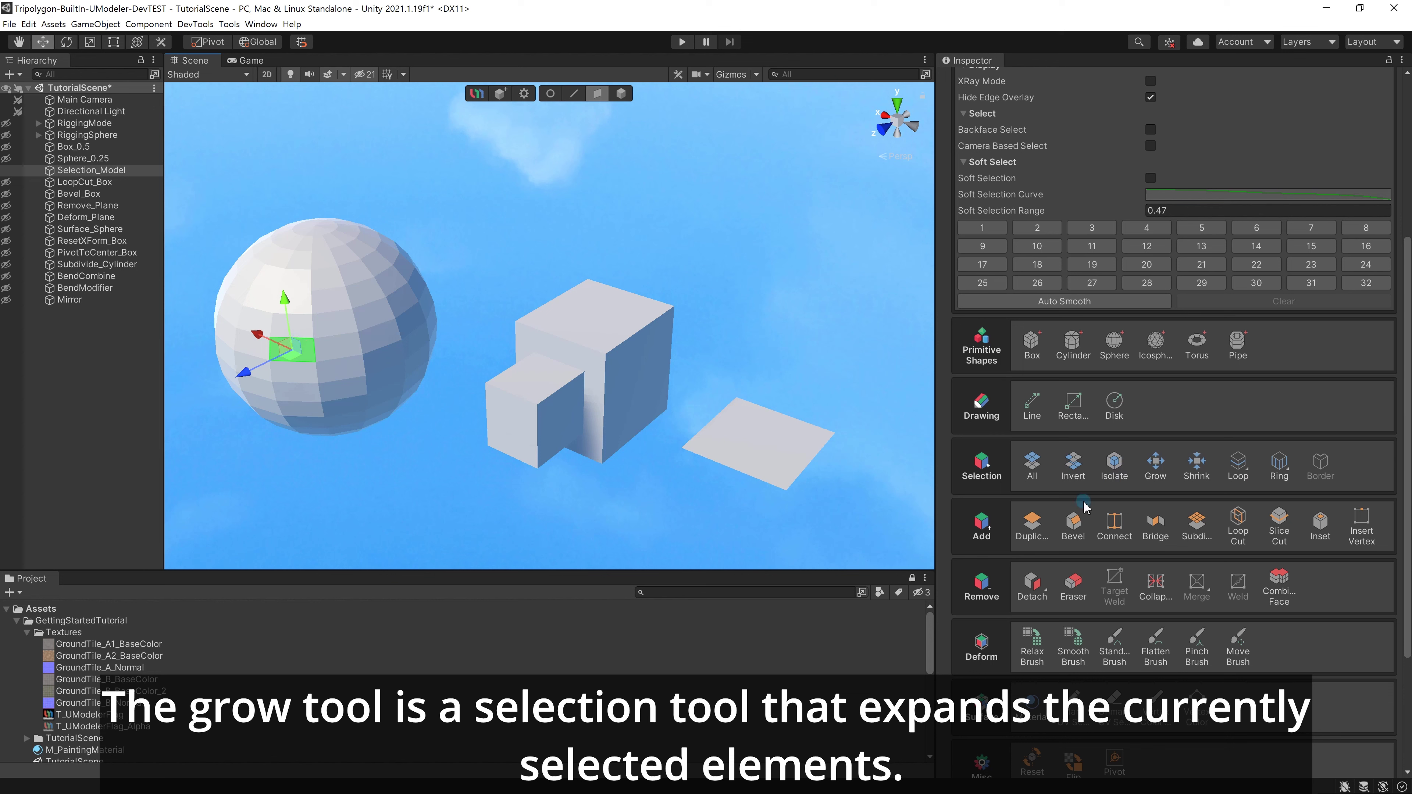
left_click(1156, 475)
left_click(1157, 476)
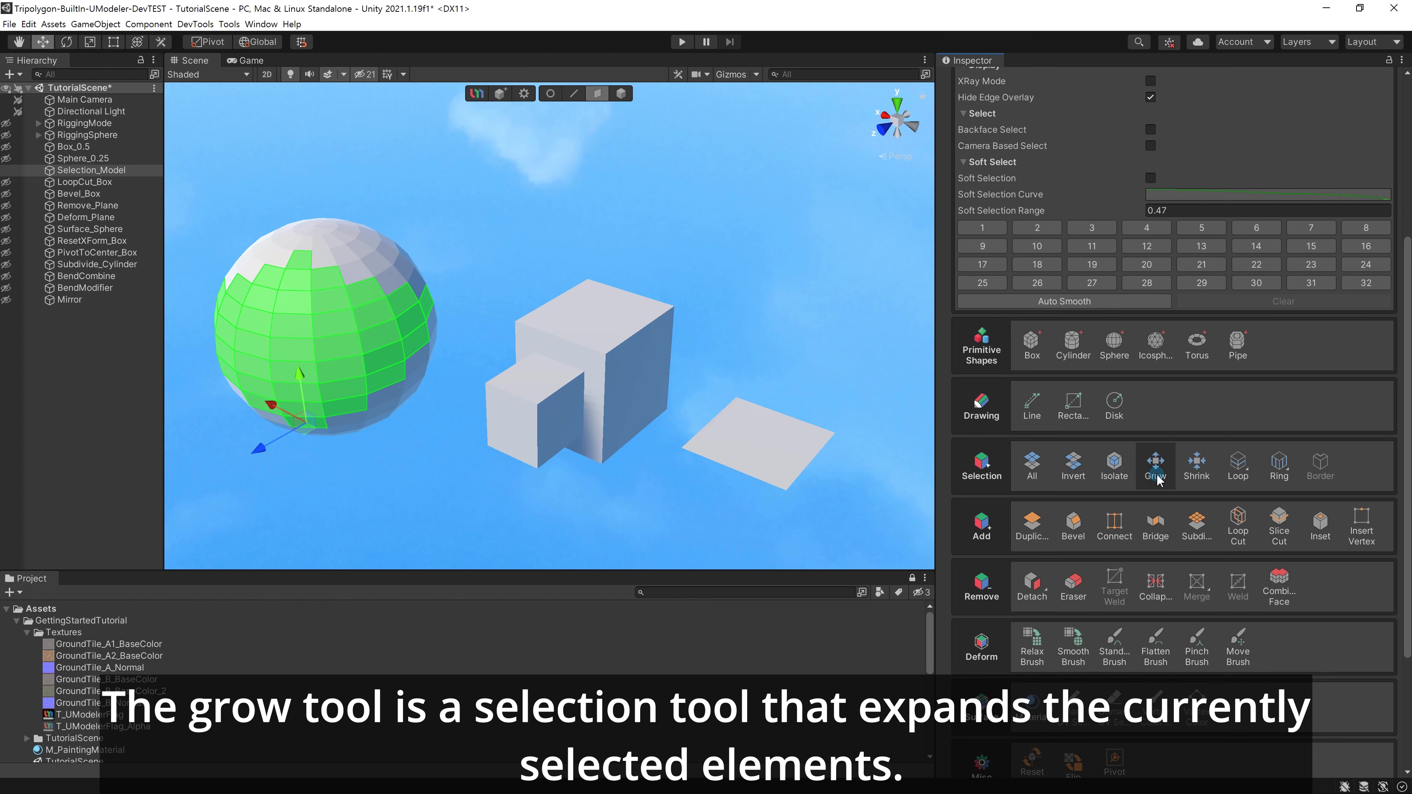
Grow the sphere's face selection once more, and select the box's top face and expand it with Grow.
left_click(1157, 476)
left_click(585, 334)
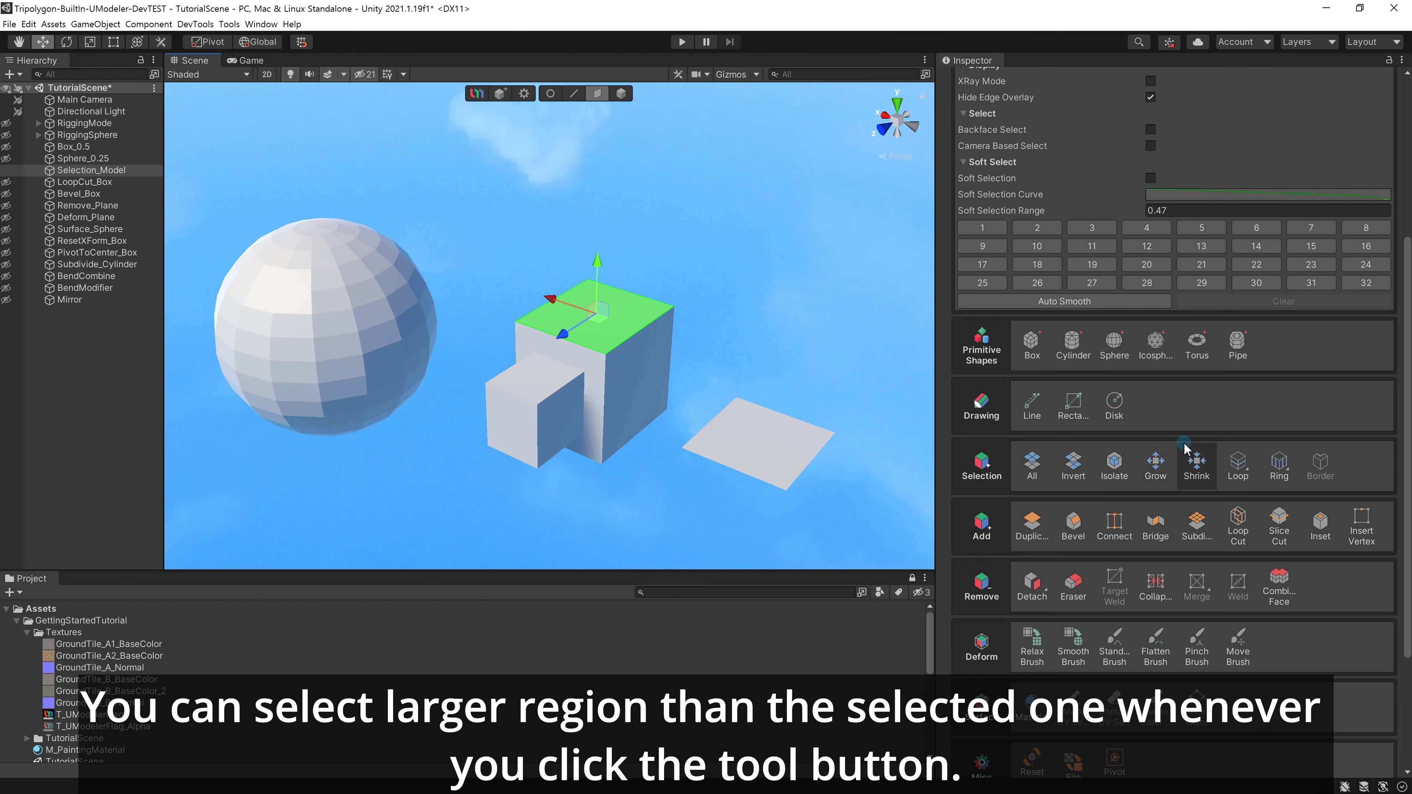
left_click(1157, 468)
left_click(1157, 467)
Select one face near the plane's front corner, expand the selection repeatedly with Grow, and clear it.
left_click(812, 454)
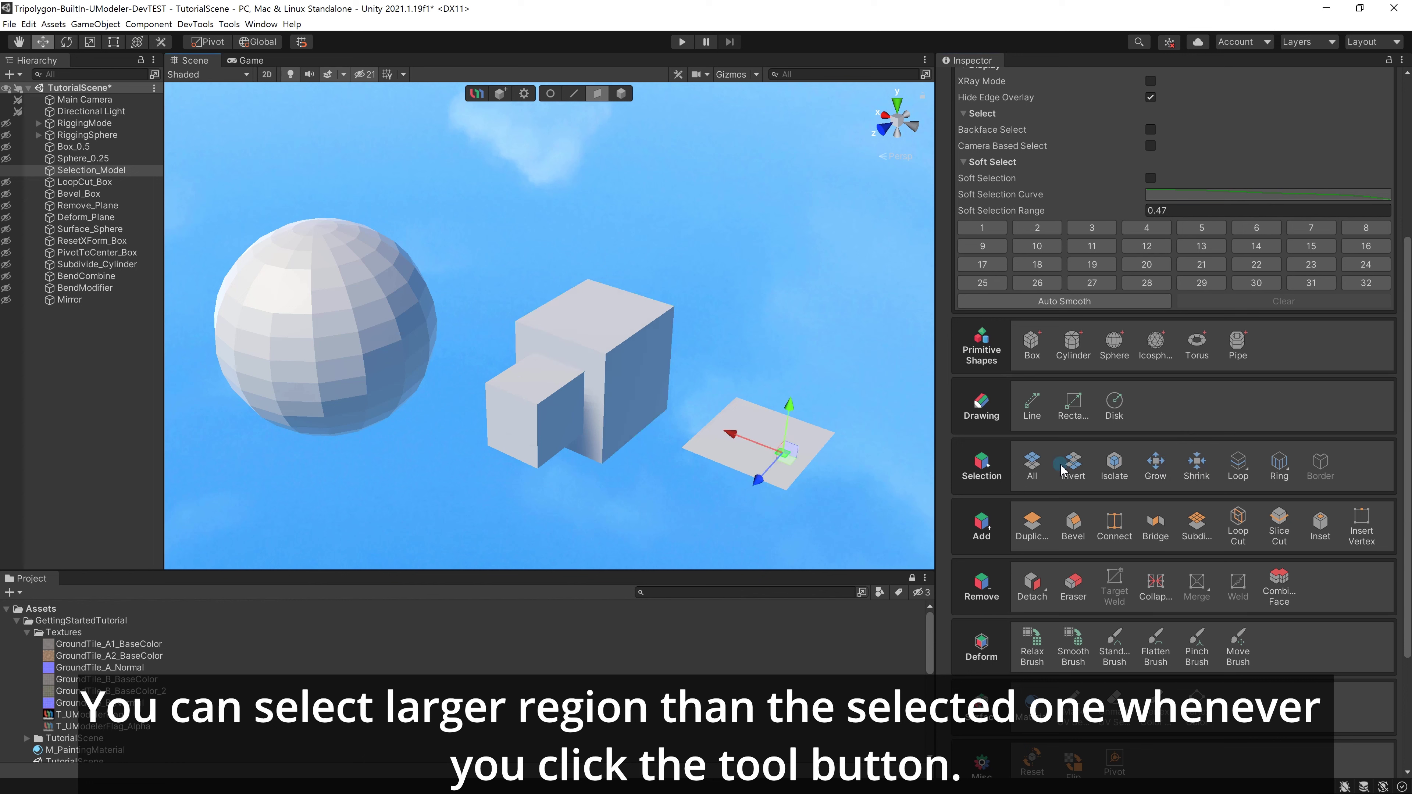
left_click(1147, 469)
left_click(1148, 469)
left_click(1149, 469)
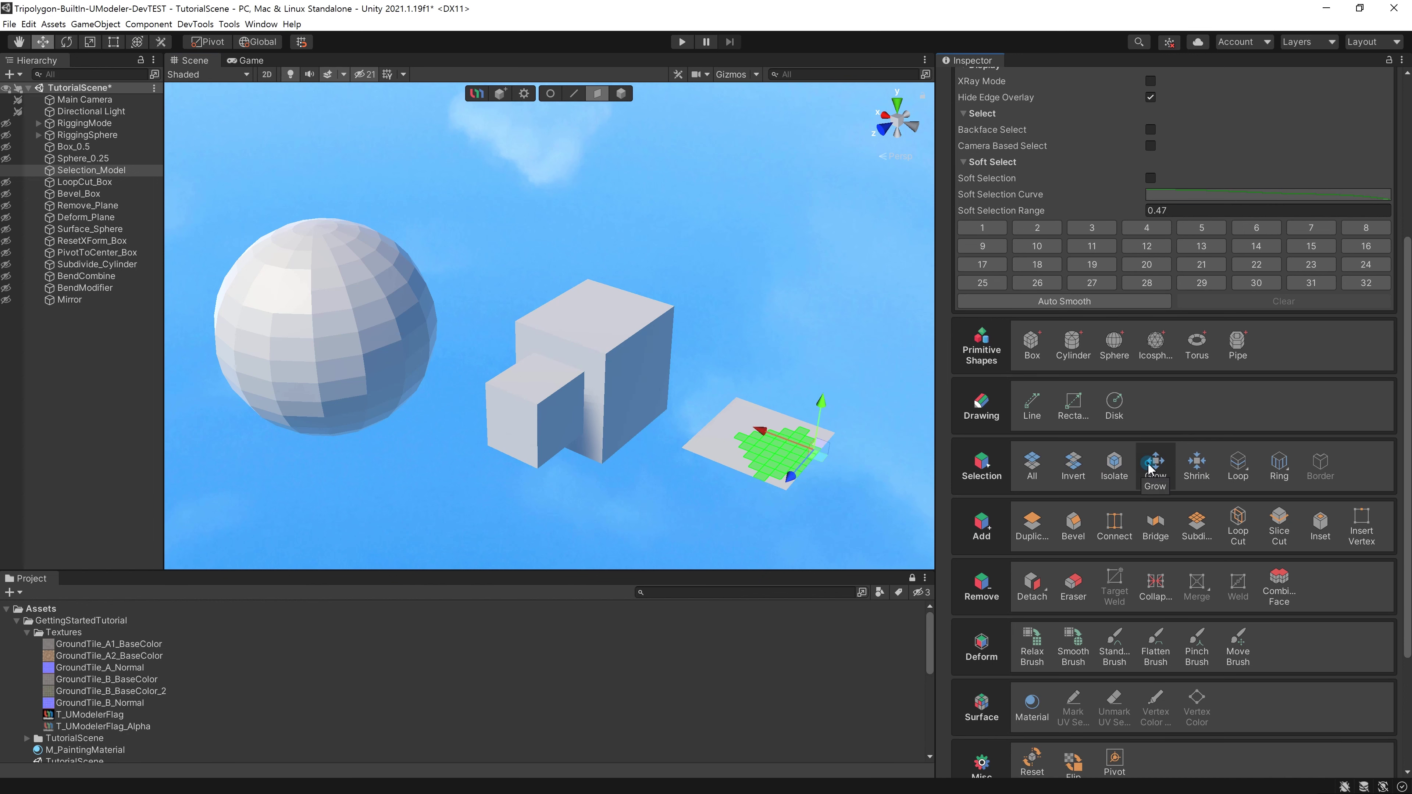
left_click(1149, 469)
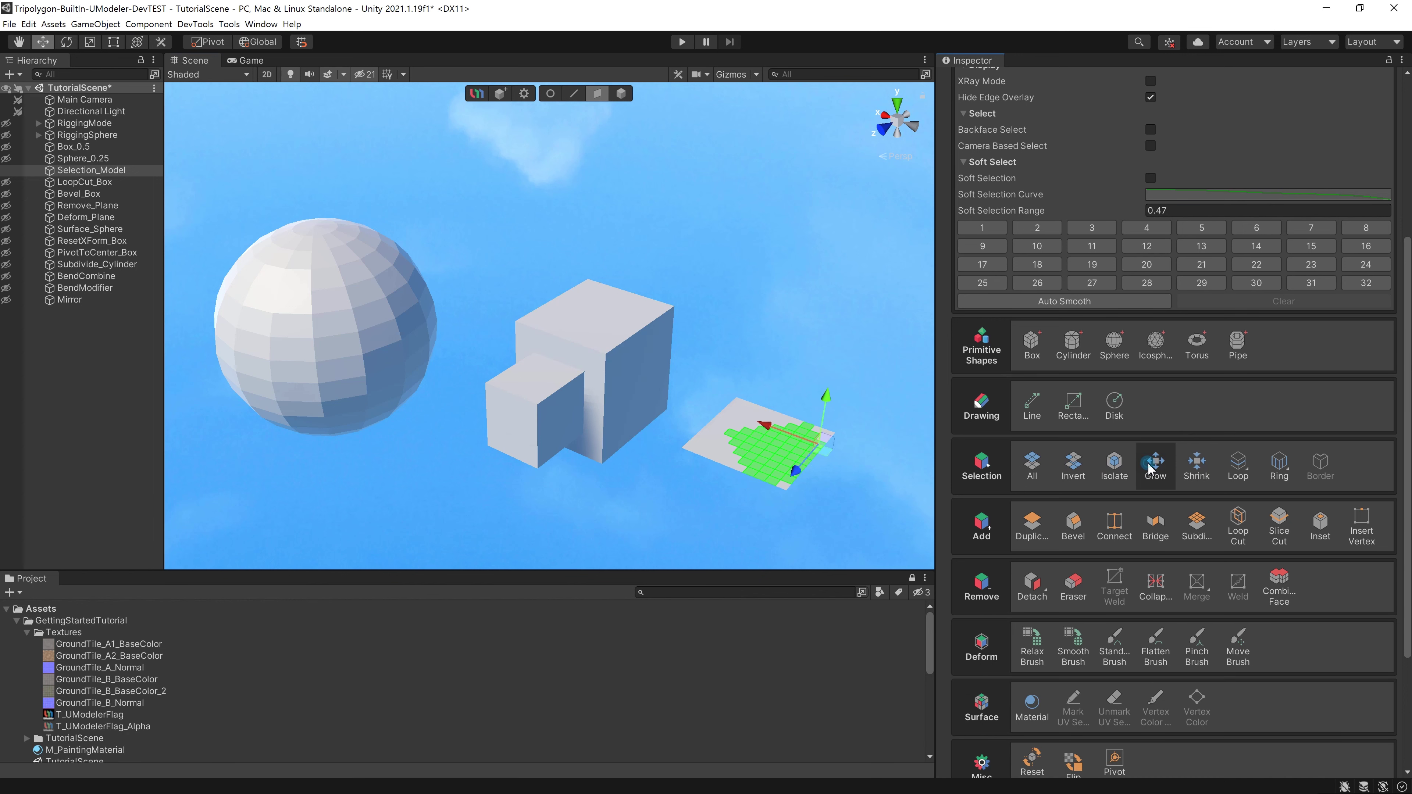
left_click(723, 315)
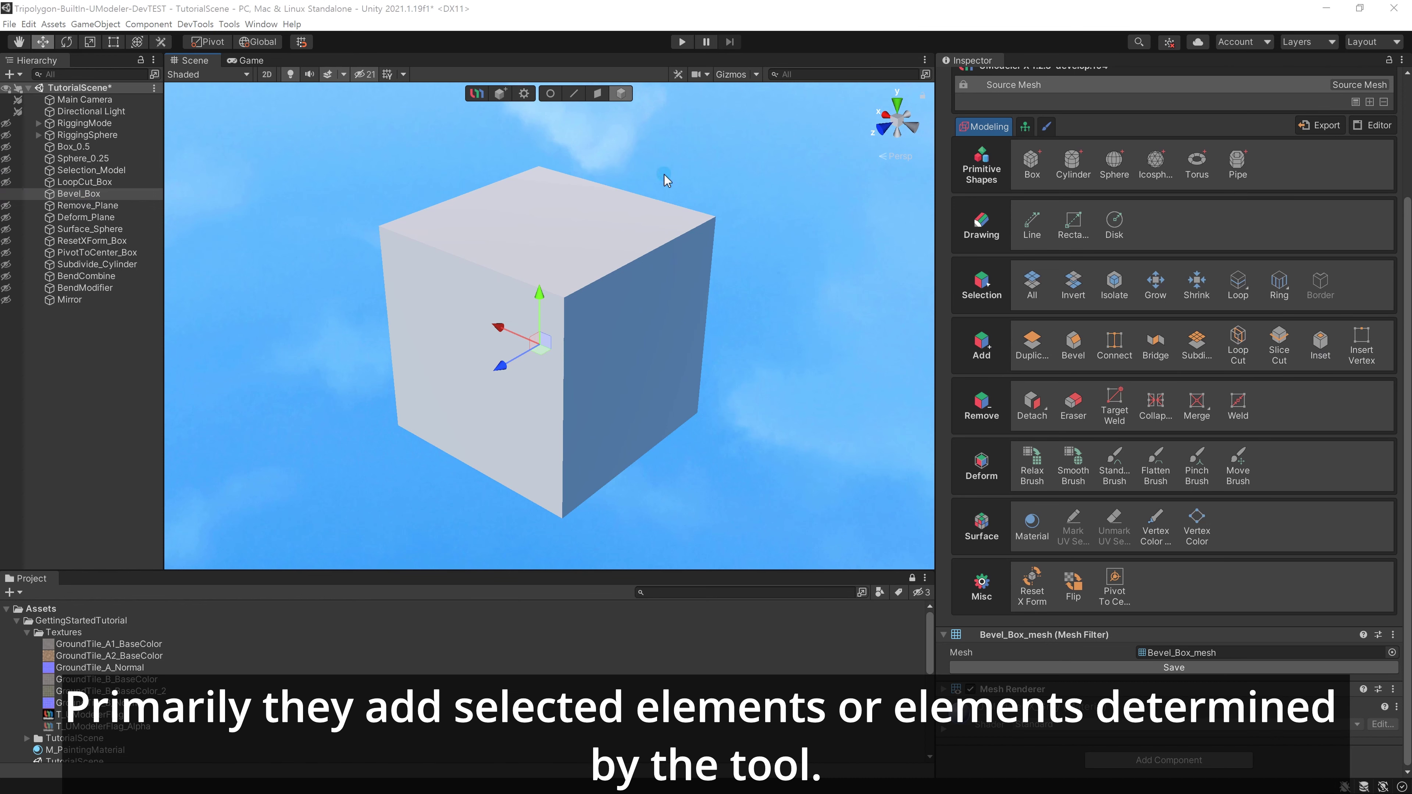
On Bevel_Box, show the edges, select the top edge of the right-hand side, and bevel it with a width of 0.2.
left_click(574, 94)
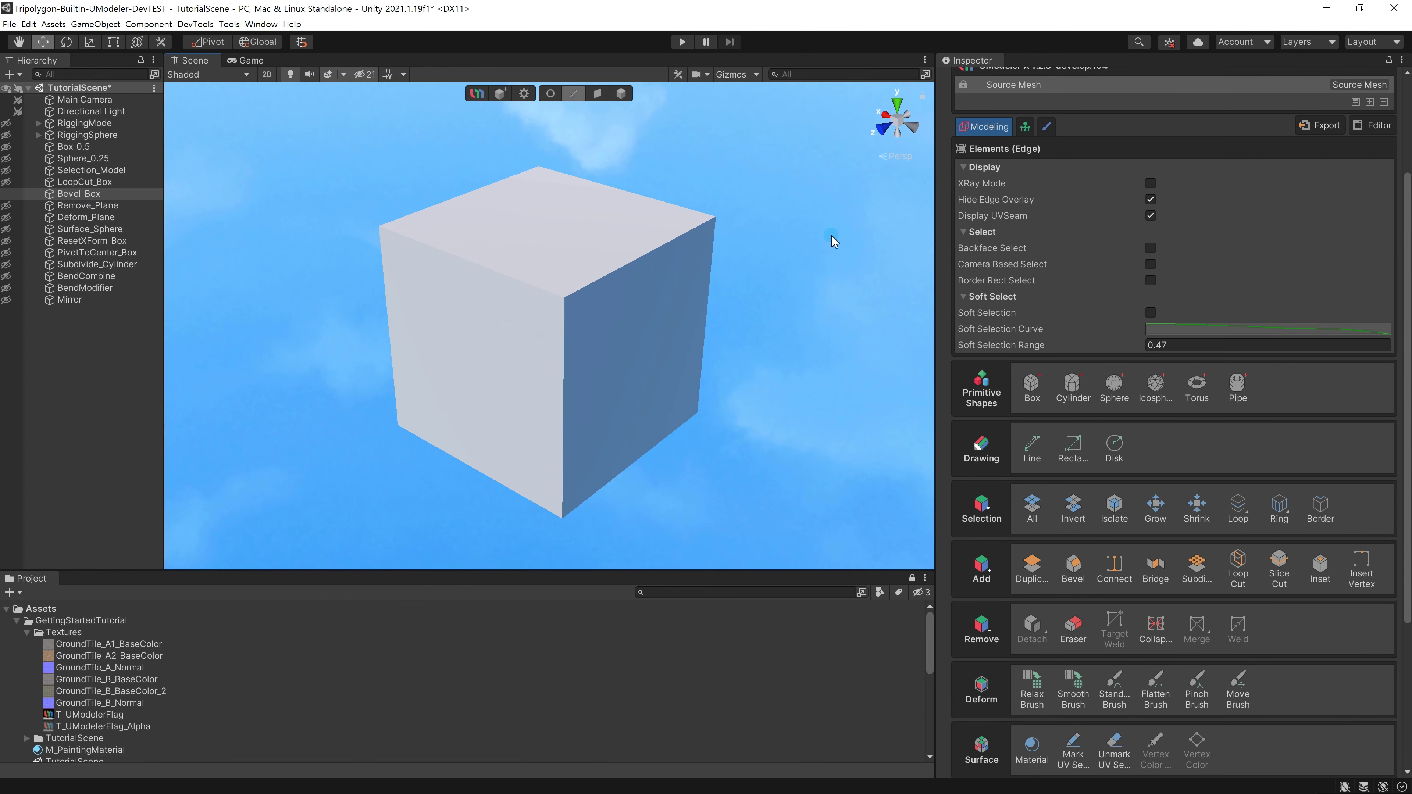
left_click(1151, 200)
left_click(658, 277)
left_click(1073, 565)
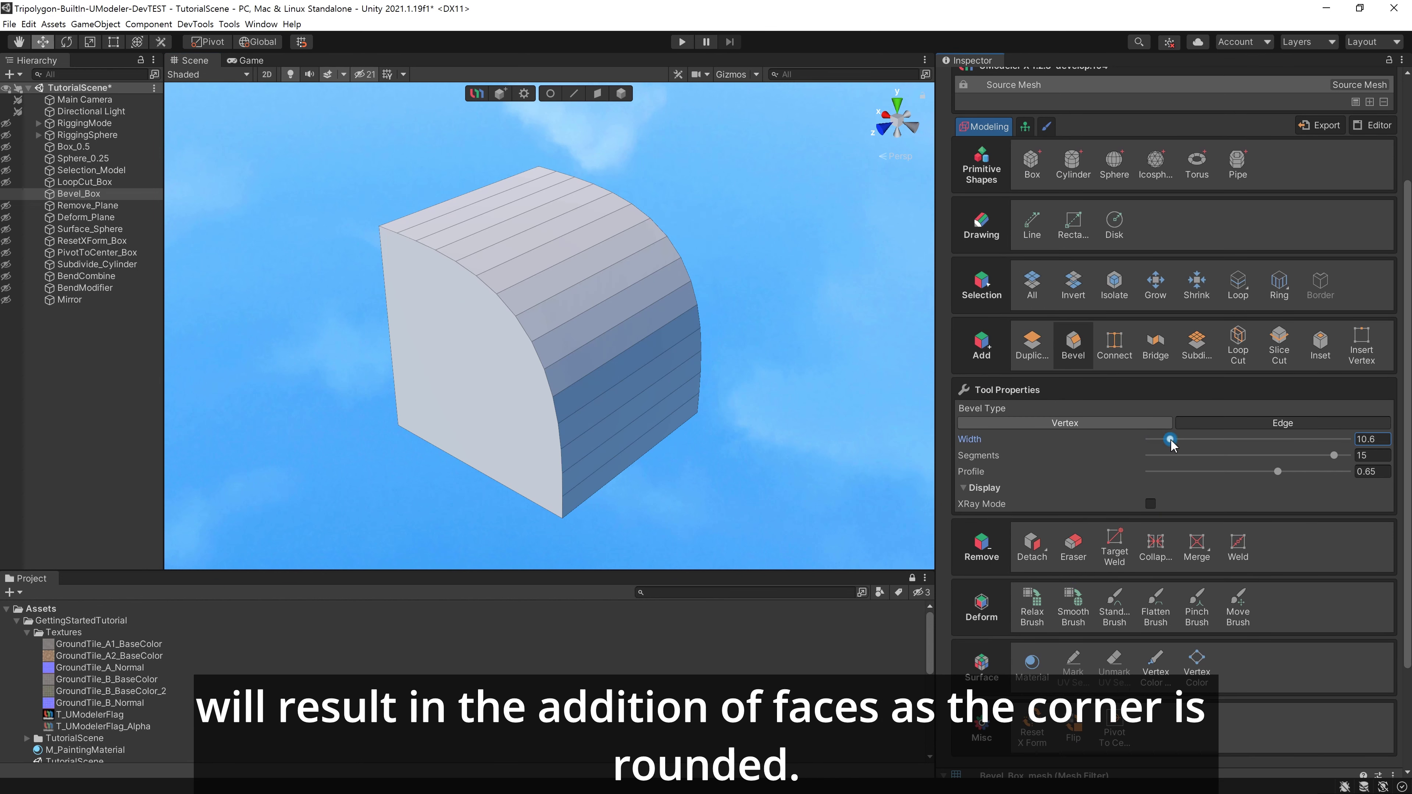
left_click_drag(1171, 440, 1150, 441)
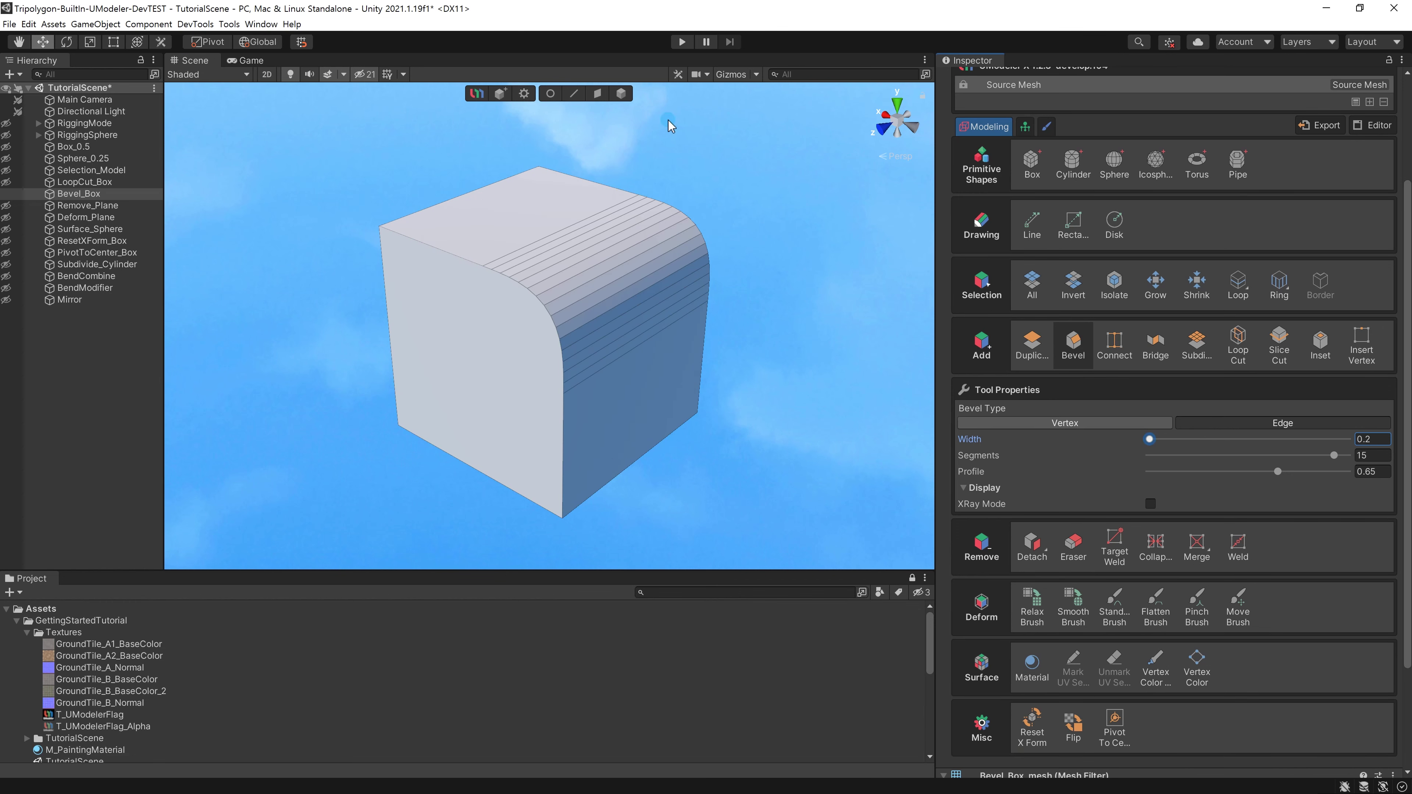
left_click(816, 478)
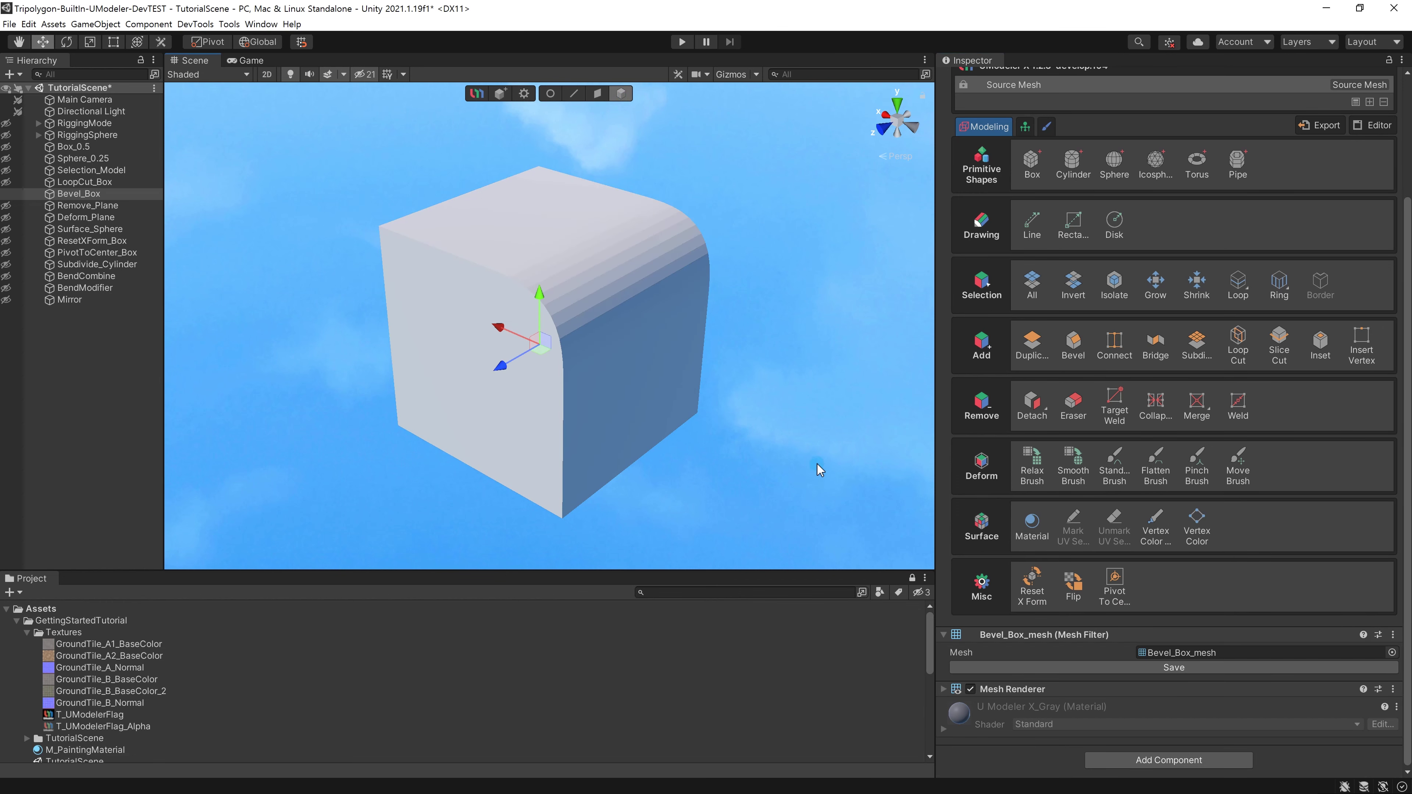
left_click_drag(722, 414, 815, 442, "alt")
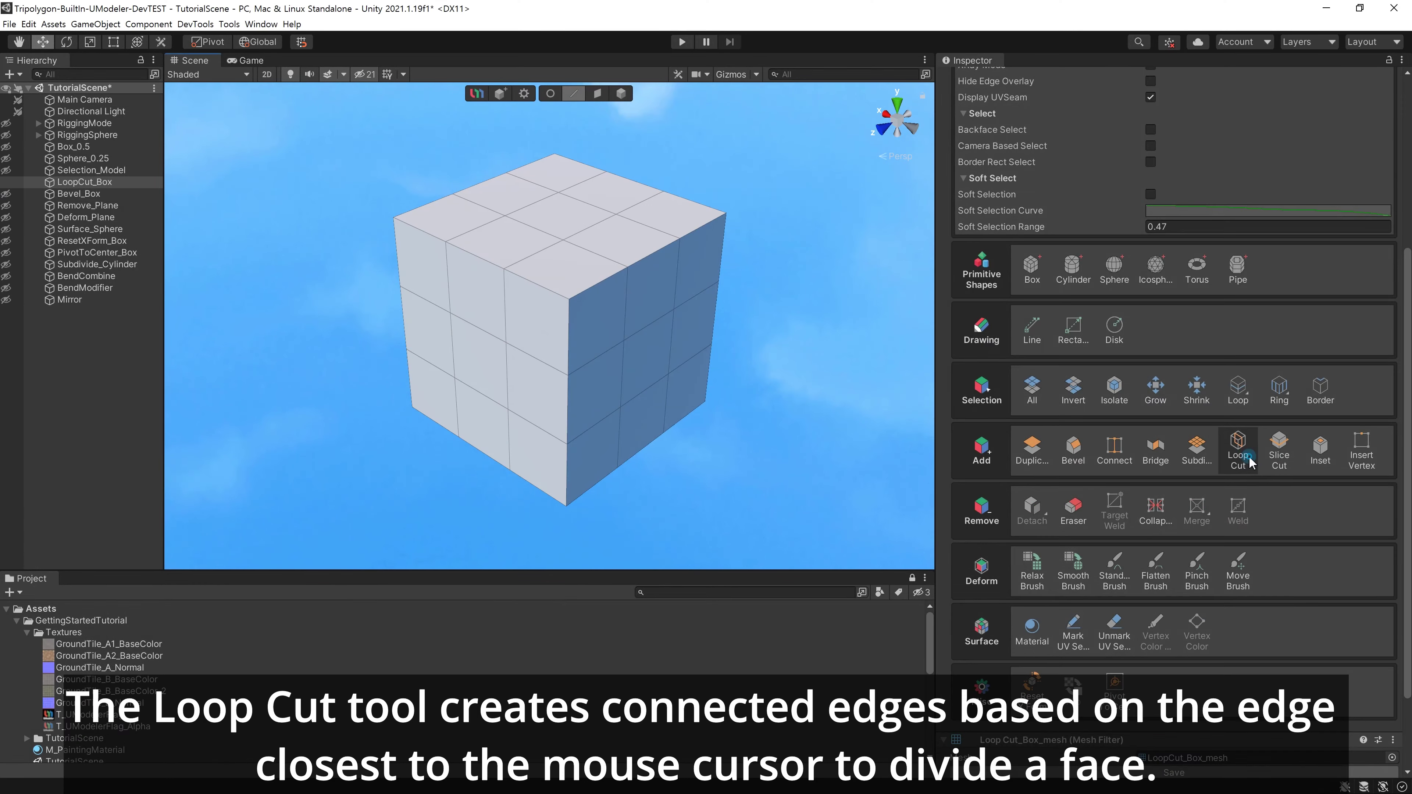
Use Loop Cut on LoopCut_Box to divide its faces further with extra vertical and horizontal edge loops.
left_click(1244, 459)
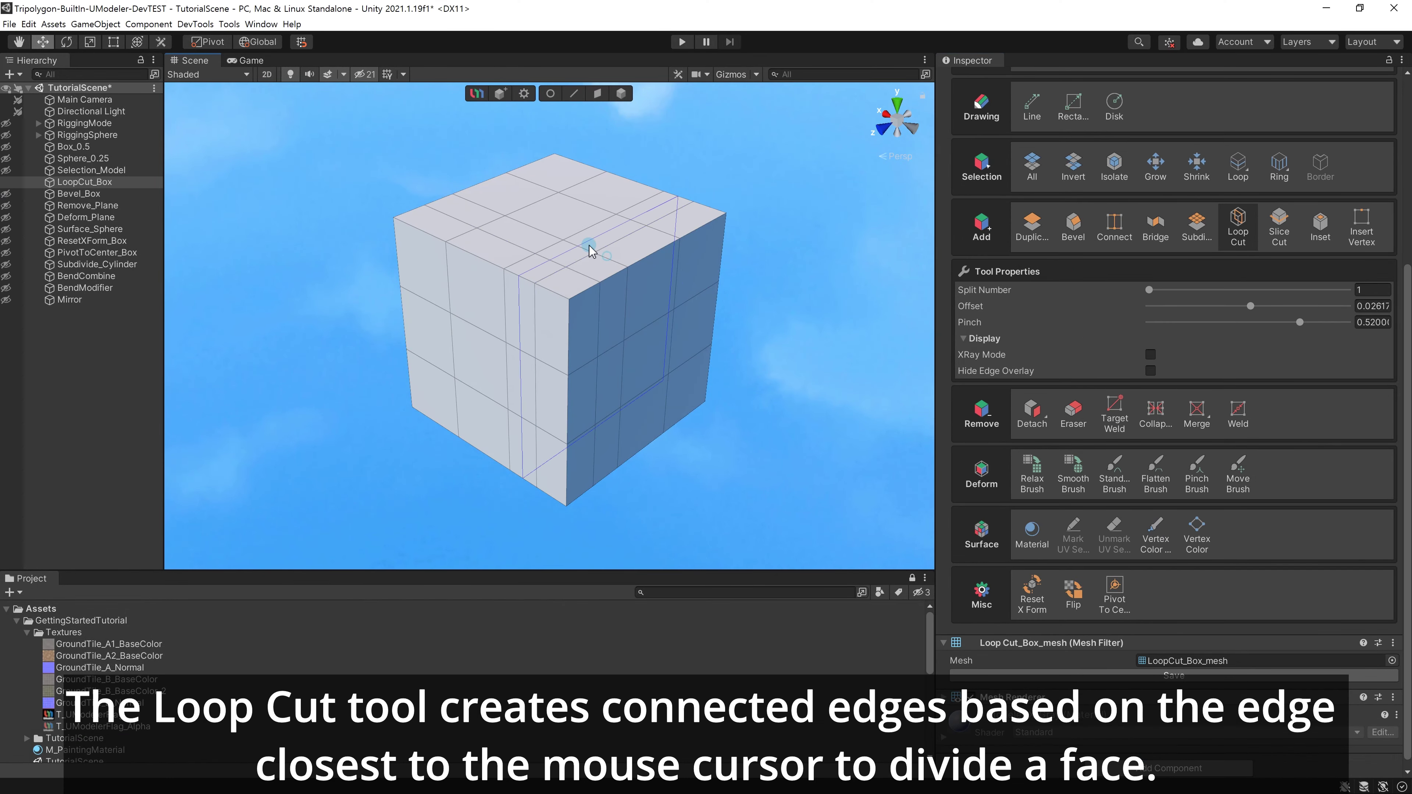
left_click(542, 237)
left_click(461, 221)
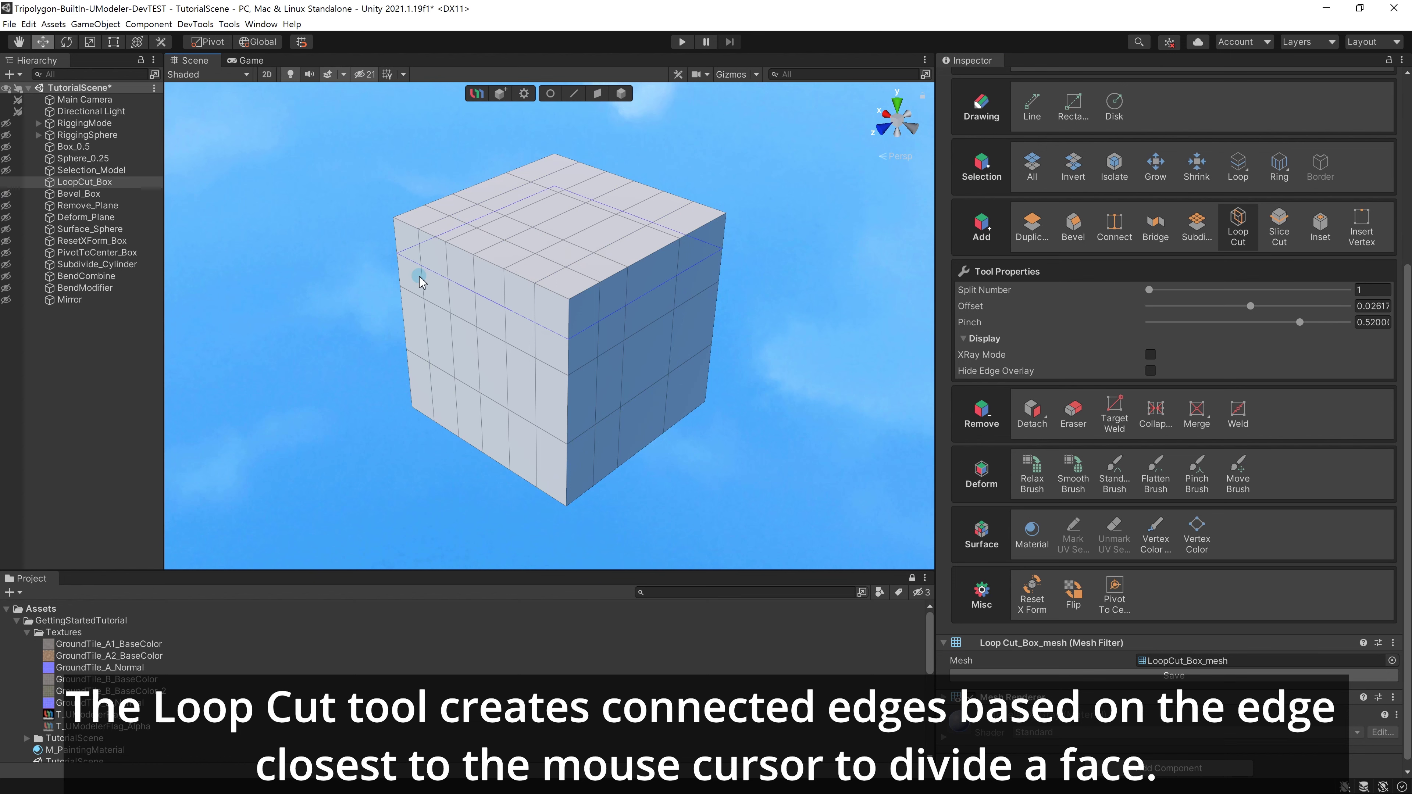
left_click(420, 281)
left_click(457, 331)
left_click(457, 372)
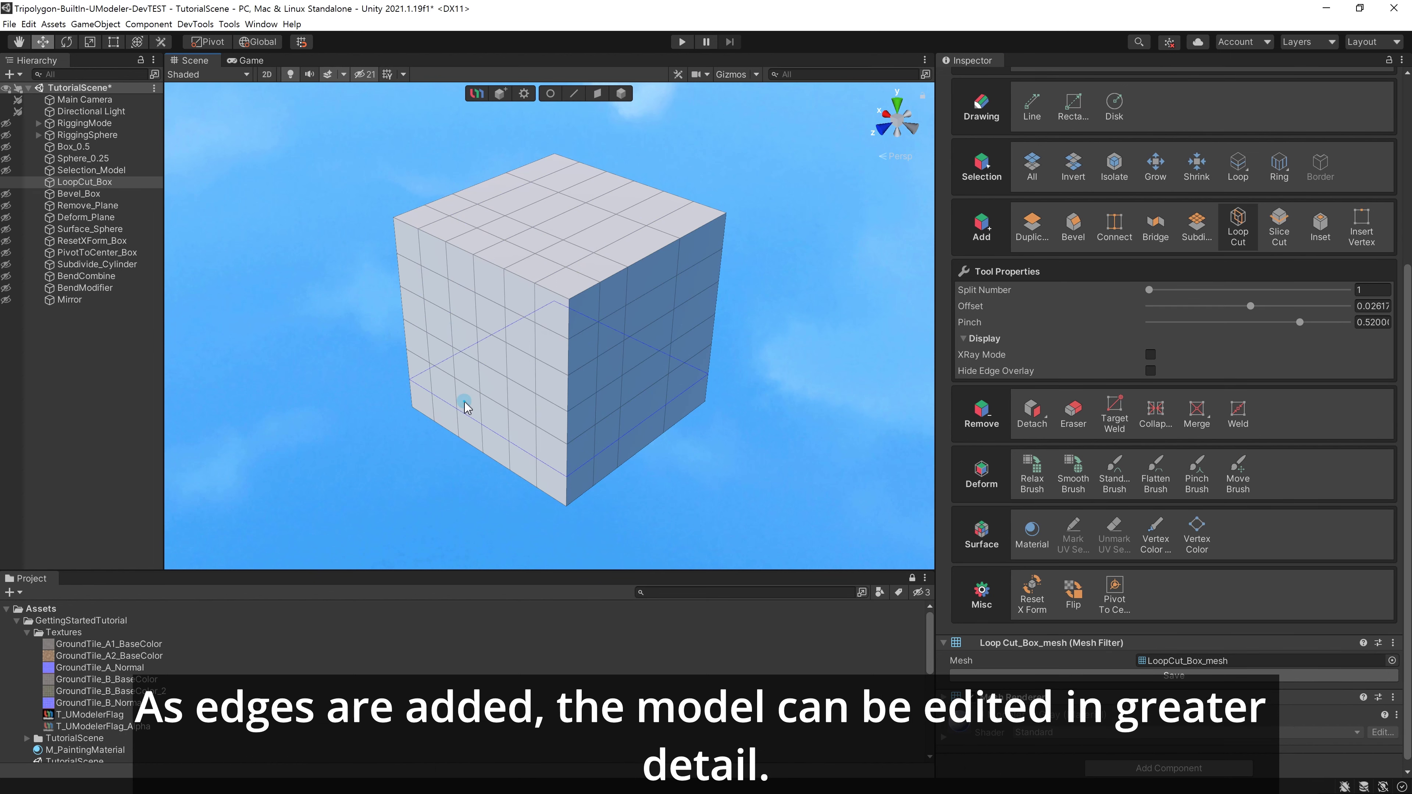
Try to pull faces out of the box's left-hand side in face mode, and undo the change.
left_click(597, 93)
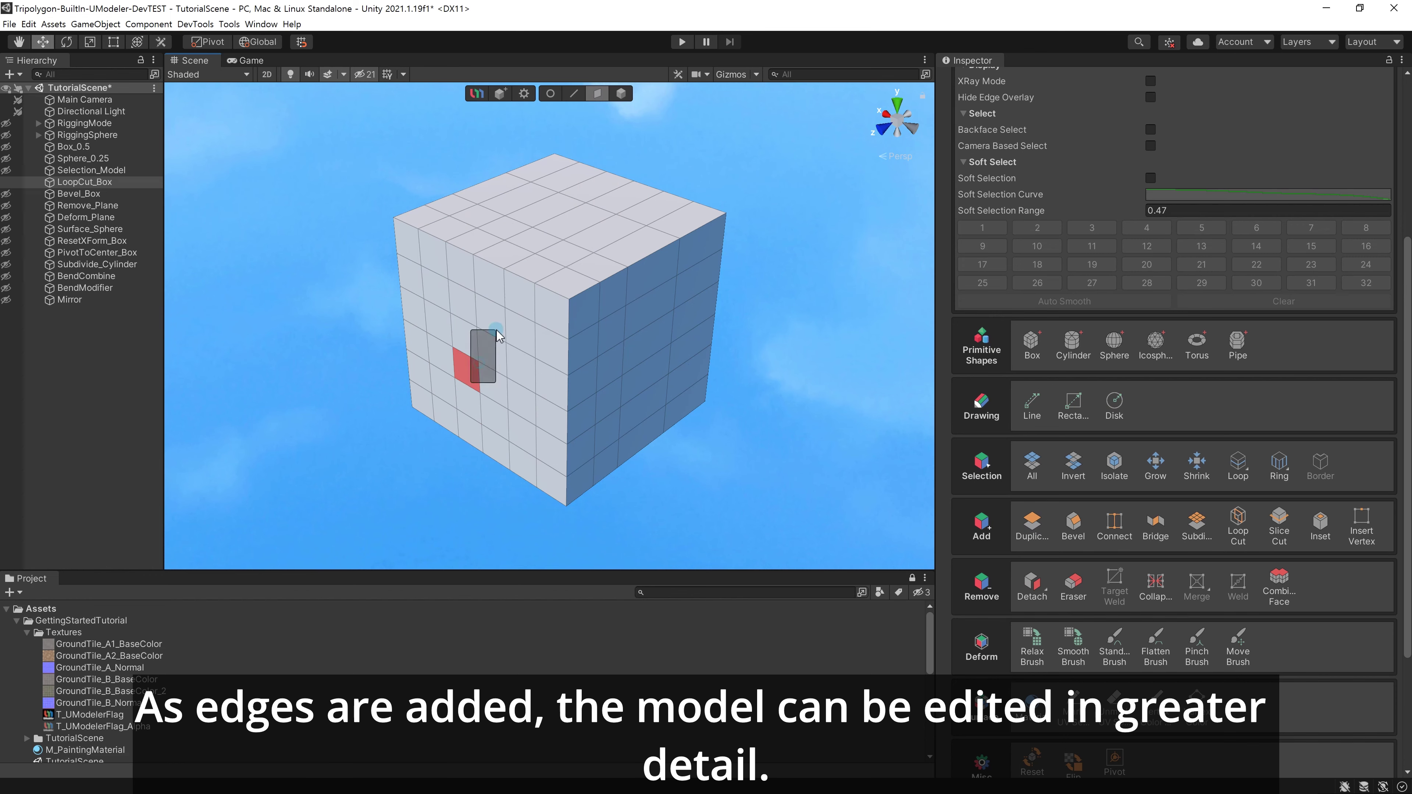
left_click(492, 341)
left_click_drag(492, 341, 544, 351, "shift")
key("ctrl+z")
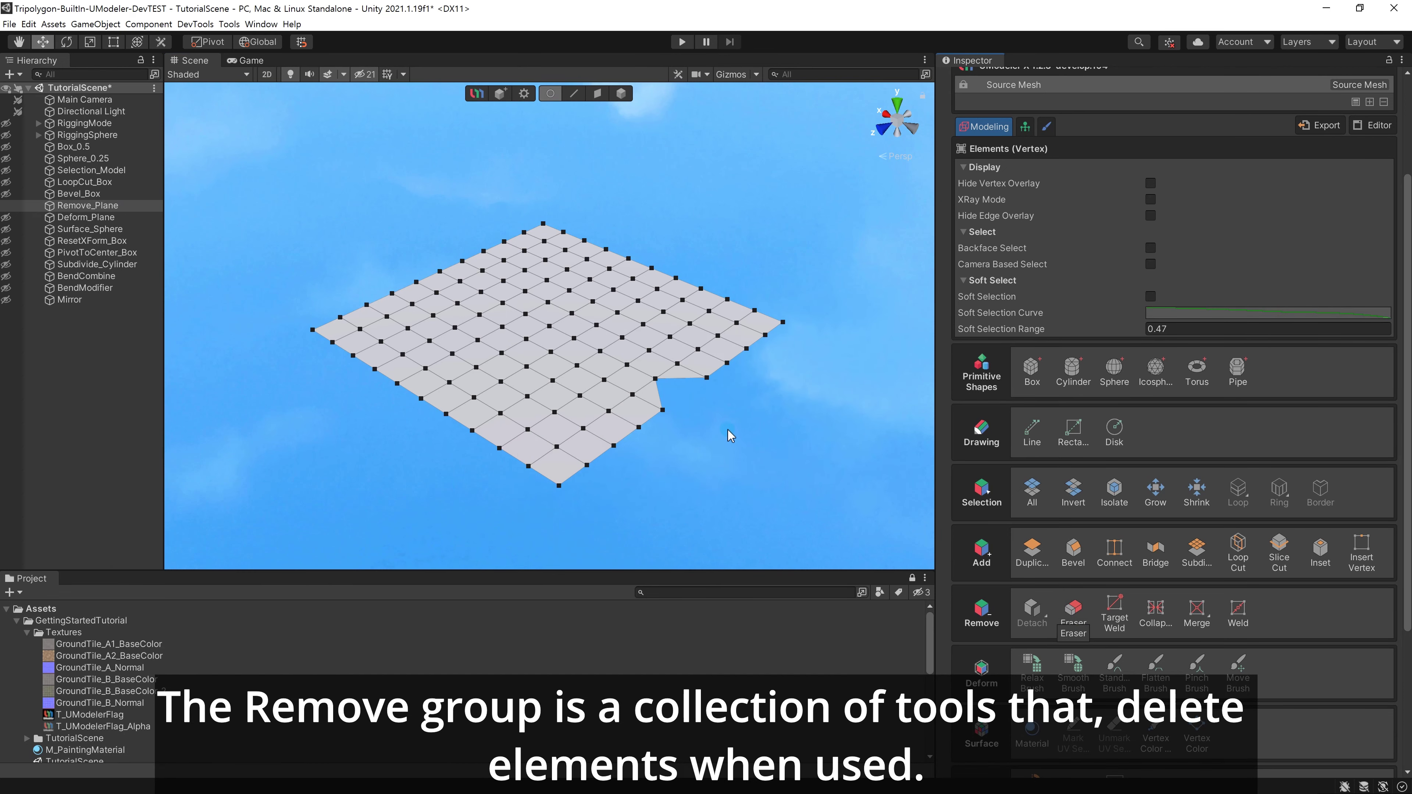
Try Target Weld on a vertex at Remove_Plane's right-hand border, merging it into its inner neighbour, and undo the weld.
left_click(1131, 621)
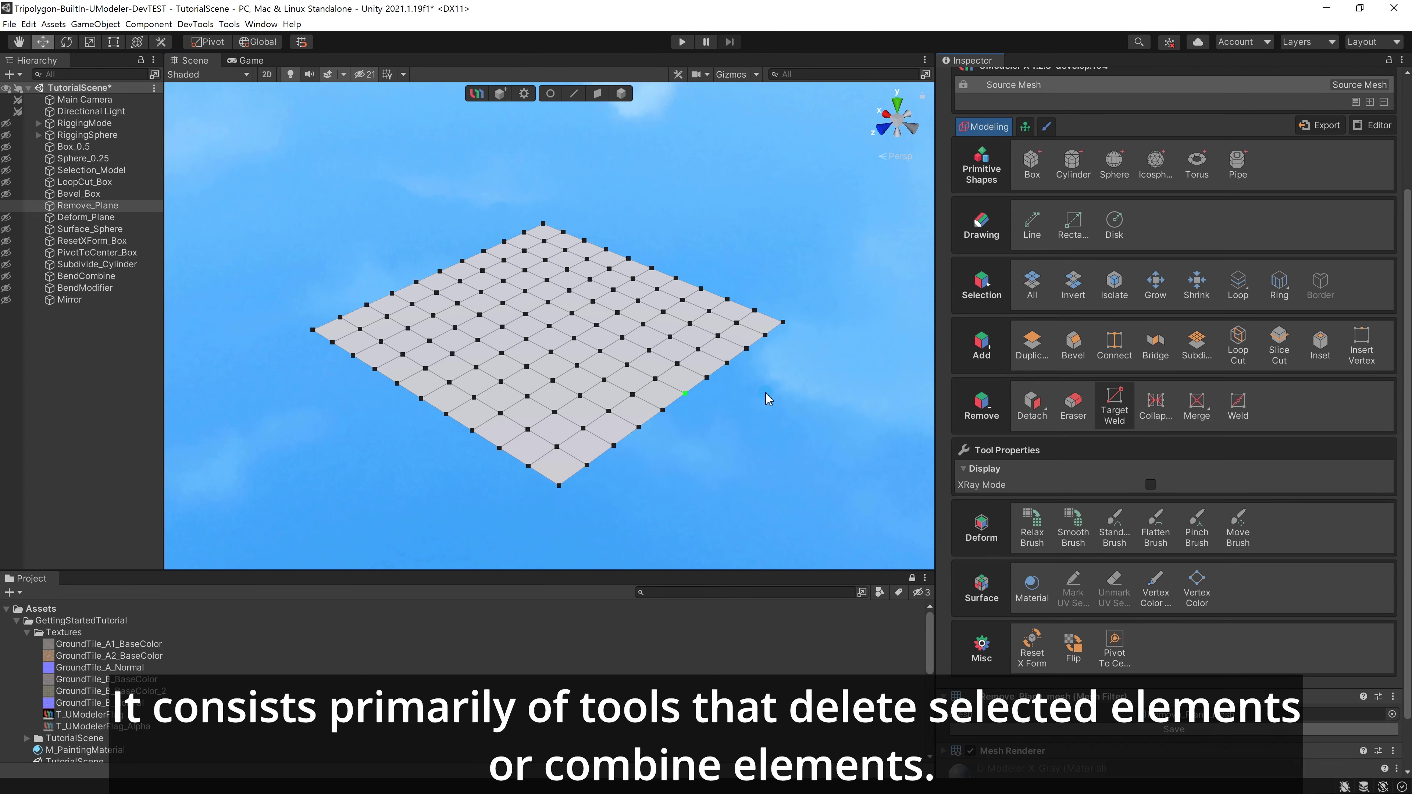
left_click_drag(707, 378, 700, 350)
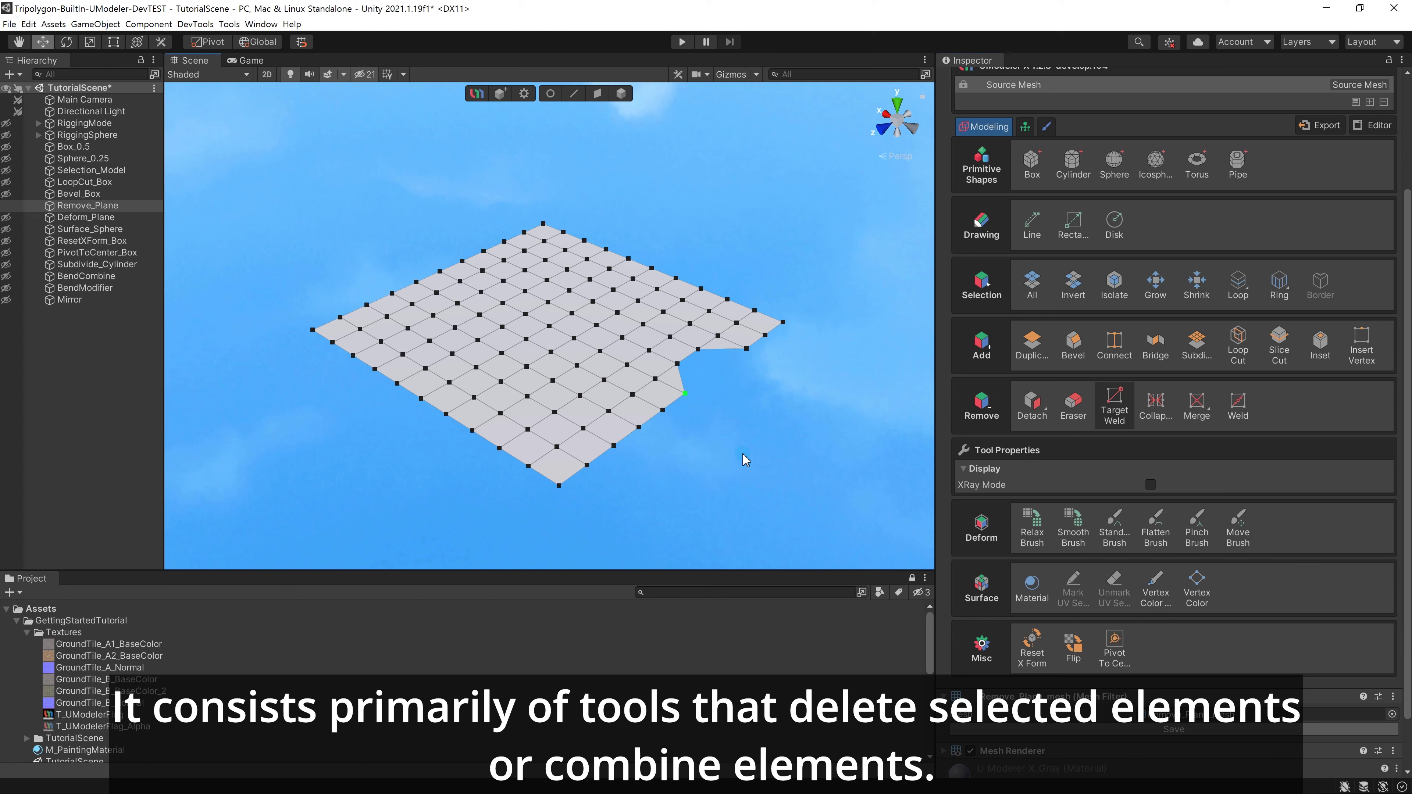
key("ctrl+z")
key("ctrl+z")
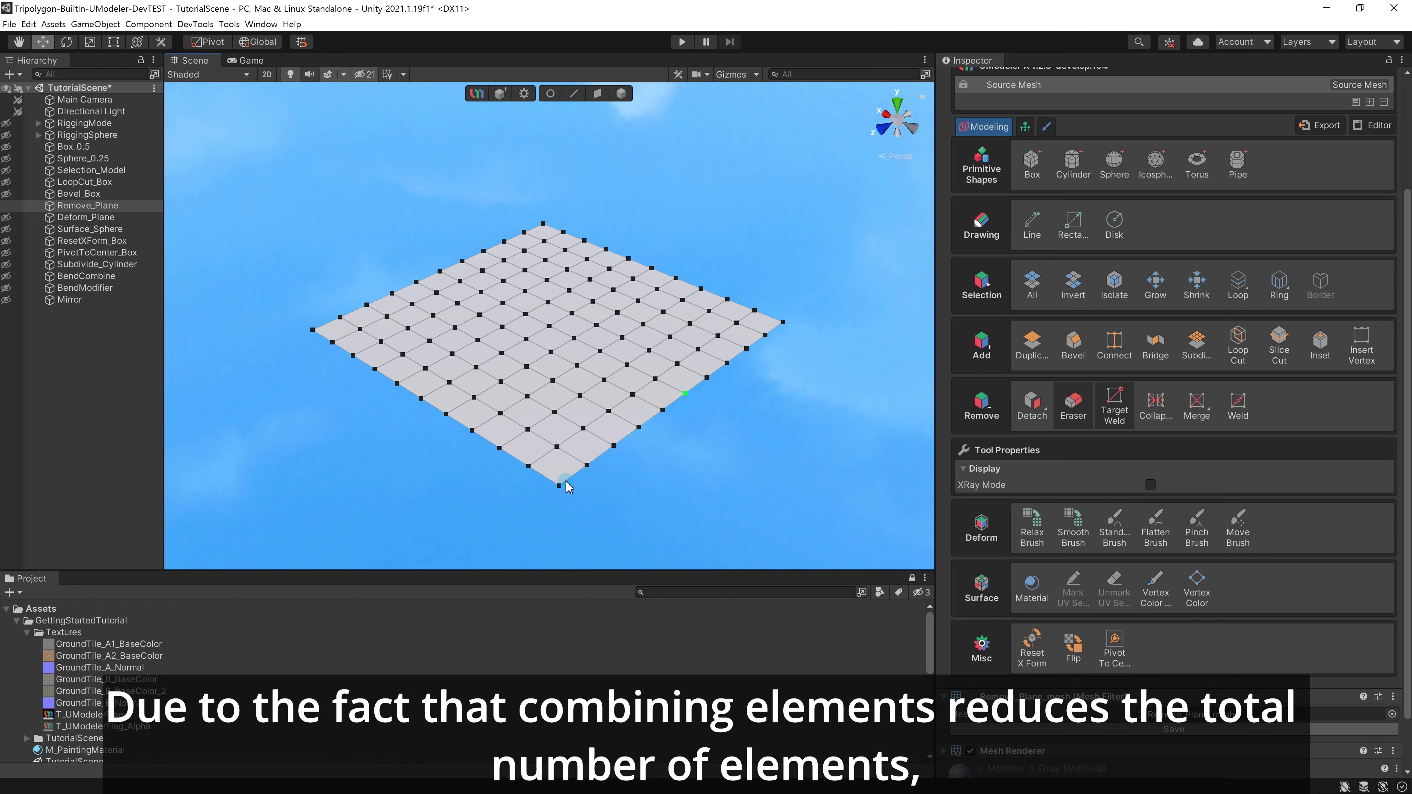
Merge the plane's front and right-hand corner vertices into neighbouring border vertices with Target Weld.
left_click_drag(558, 481, 663, 410)
left_click_drag(685, 394, 744, 359)
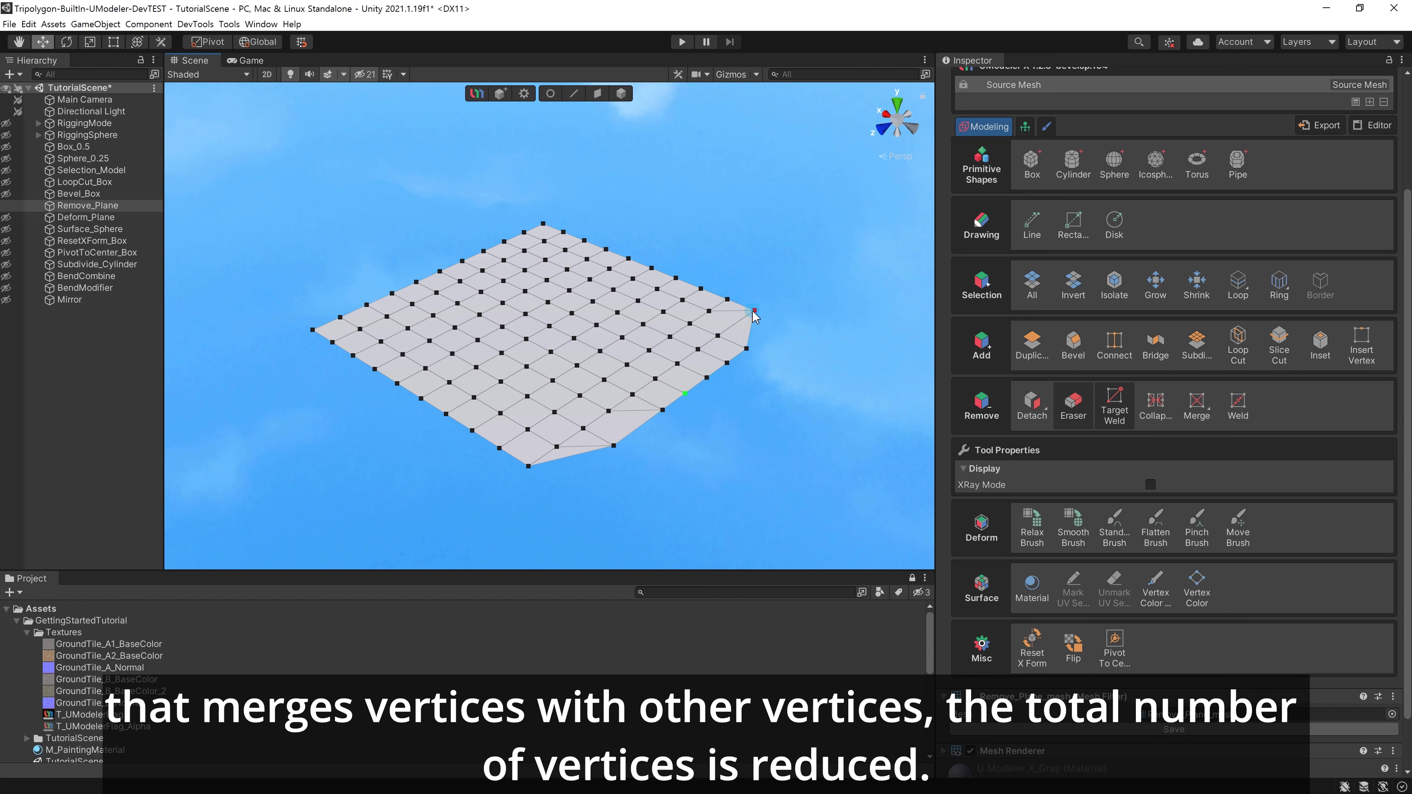
left_click_drag(741, 356, 723, 363)
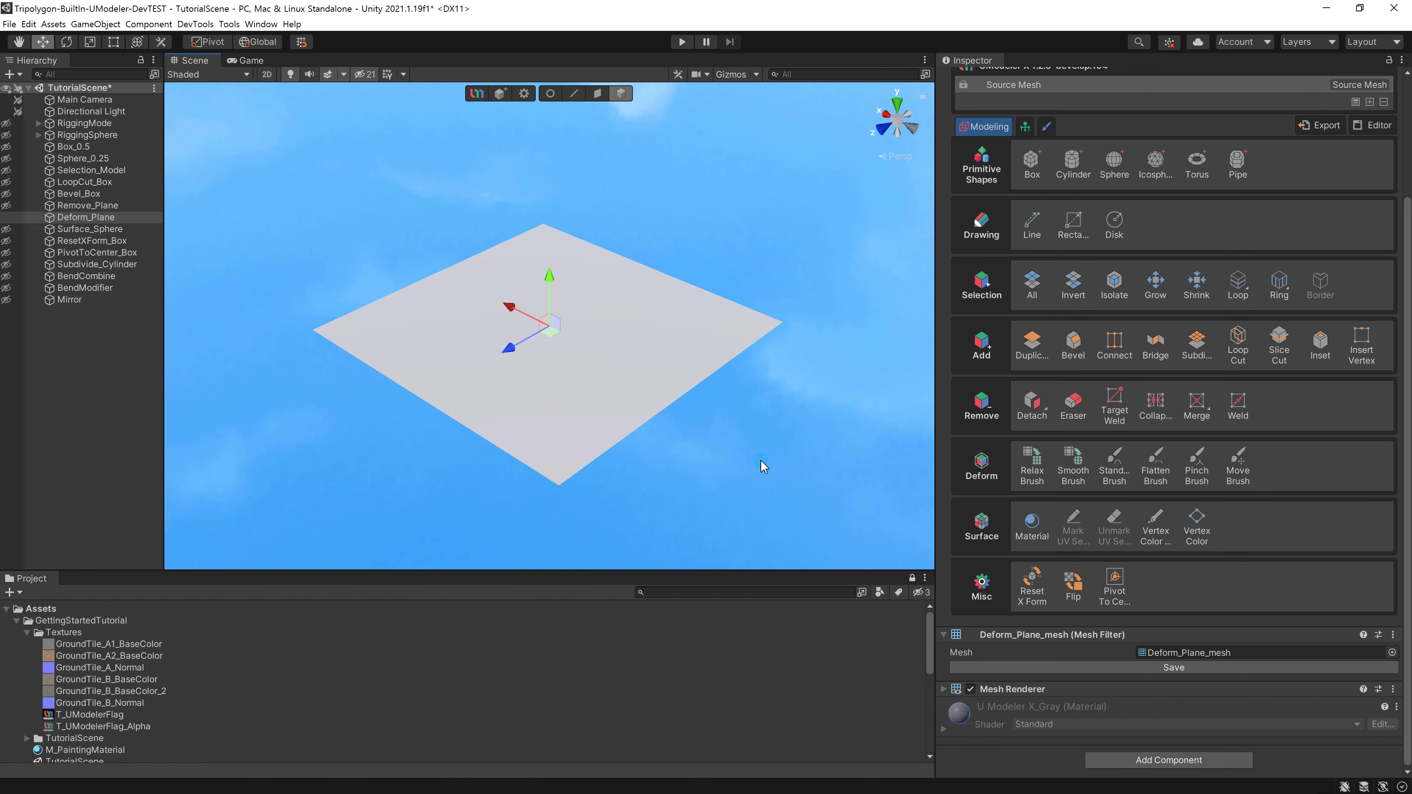
Deform Deform_Plane with a stroke of the Standard Brush and several strokes of the Move Brush.
left_click(1115, 462)
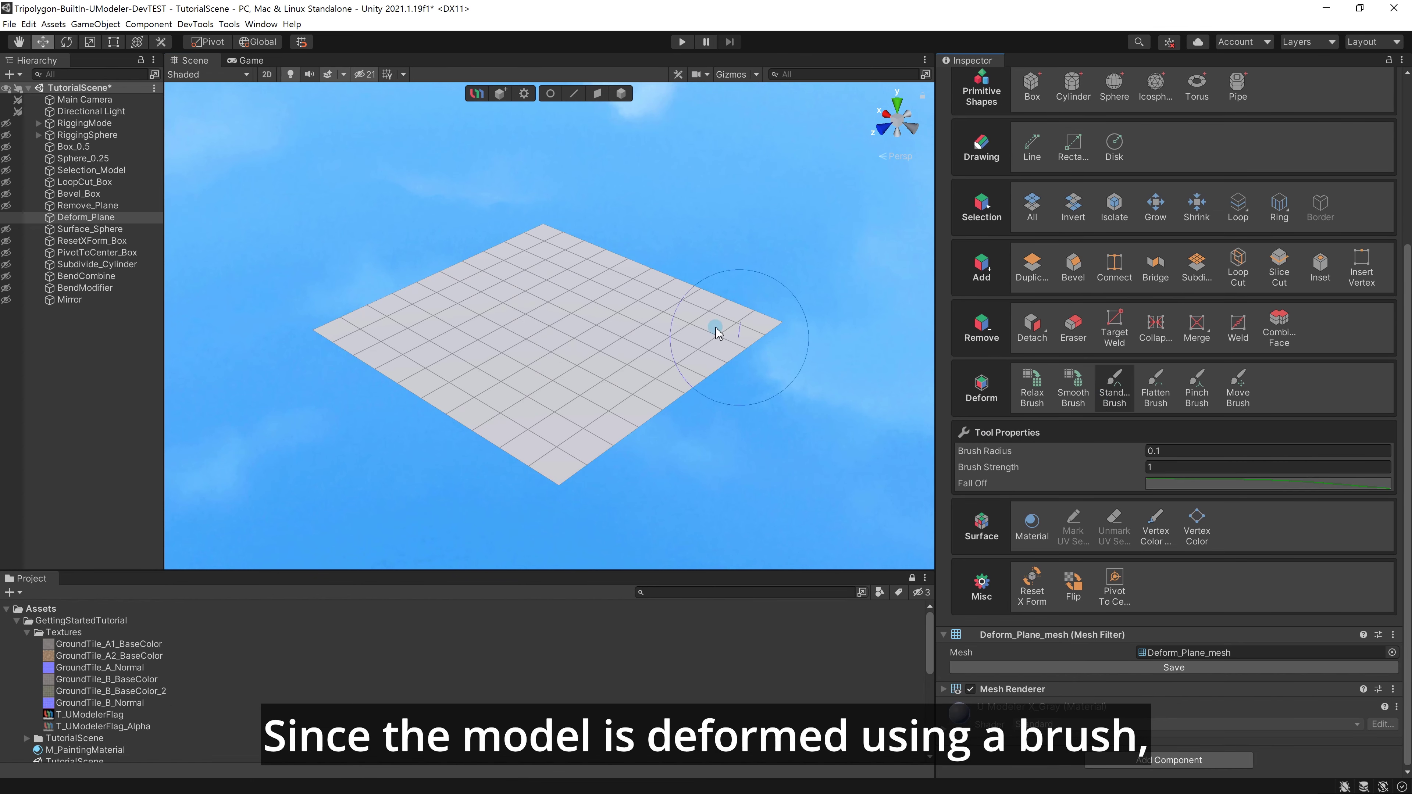
mouse_move(719, 324)
left_mouse_down()
mouse_move(590, 283)
mouse_move(499, 369)
mouse_move(656, 343)
mouse_move(512, 278)
mouse_move(423, 301)
mouse_move(556, 261)
mouse_move(575, 307)
mouse_move(542, 341)
mouse_move(504, 328)
mouse_move(625, 357)
mouse_move(667, 351)
left_mouse_up()
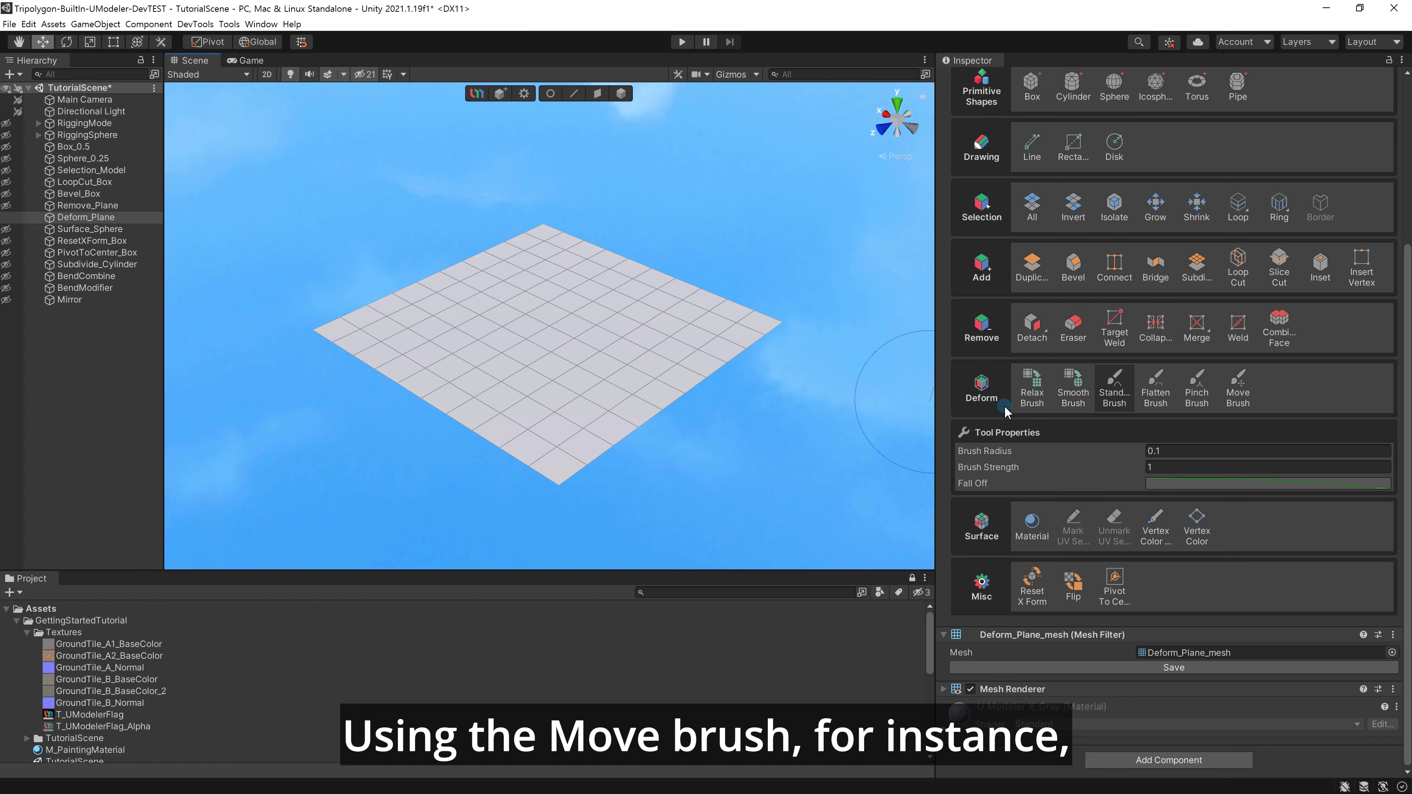
left_click(1243, 406)
mouse_move(546, 350)
left_mouse_down()
mouse_move(550, 167)
mouse_move(539, 461)
mouse_move(640, 384)
left_mouse_up()
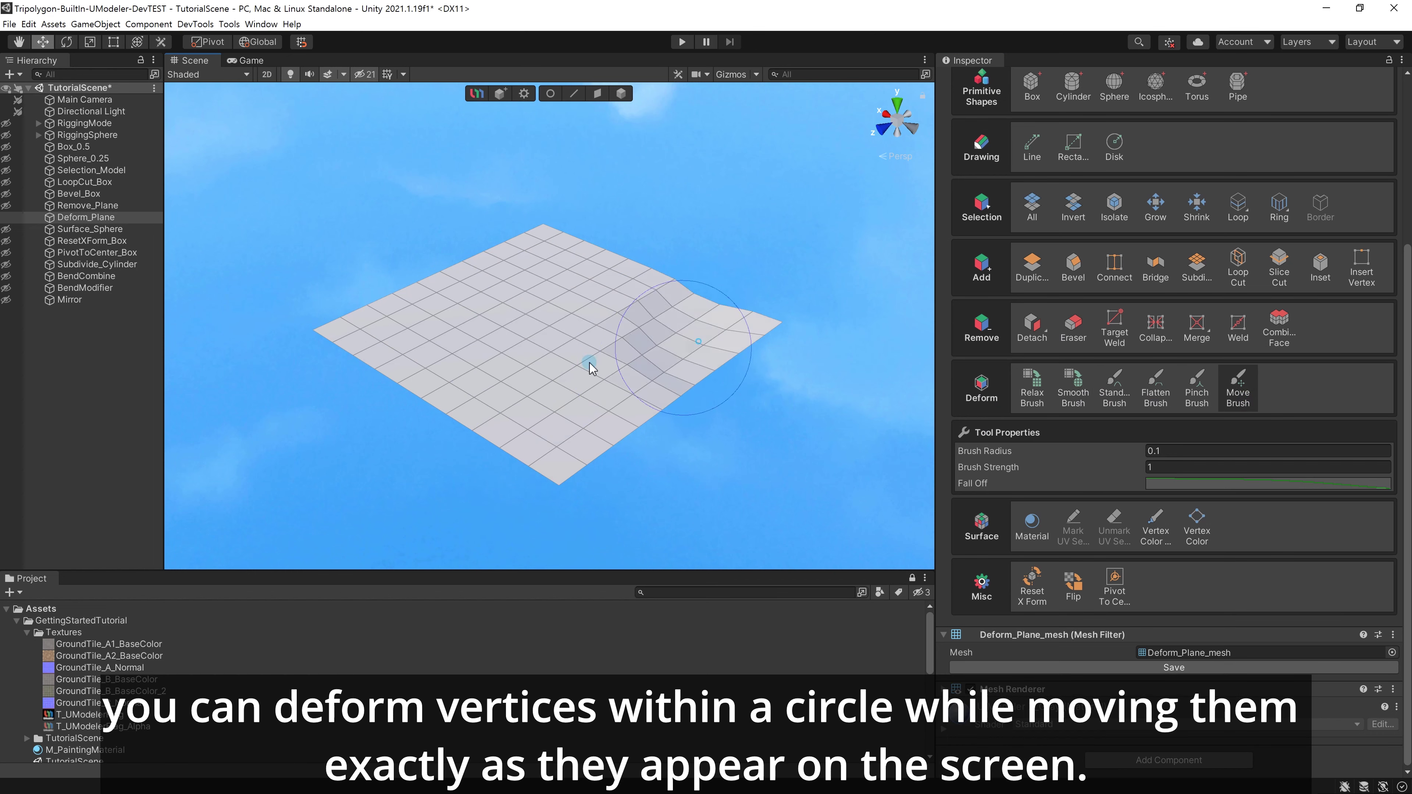
mouse_move(589, 366)
left_mouse_down()
mouse_move(313, 270)
mouse_move(882, 242)
mouse_move(408, 228)
mouse_move(856, 220)
left_mouse_up()
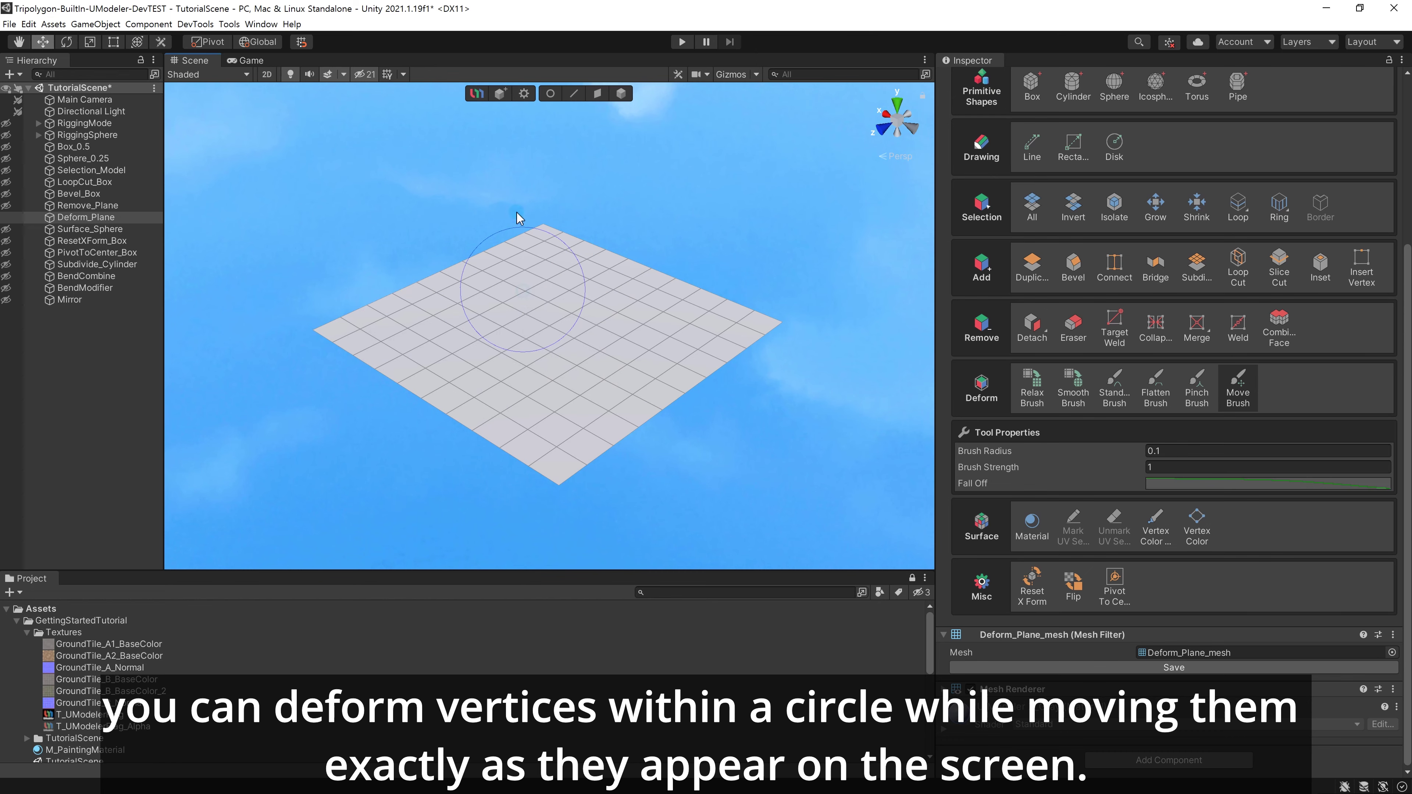
mouse_move(552, 300)
left_mouse_down()
mouse_move(567, 246)
mouse_move(413, 246)
mouse_move(667, 236)
left_mouse_up()
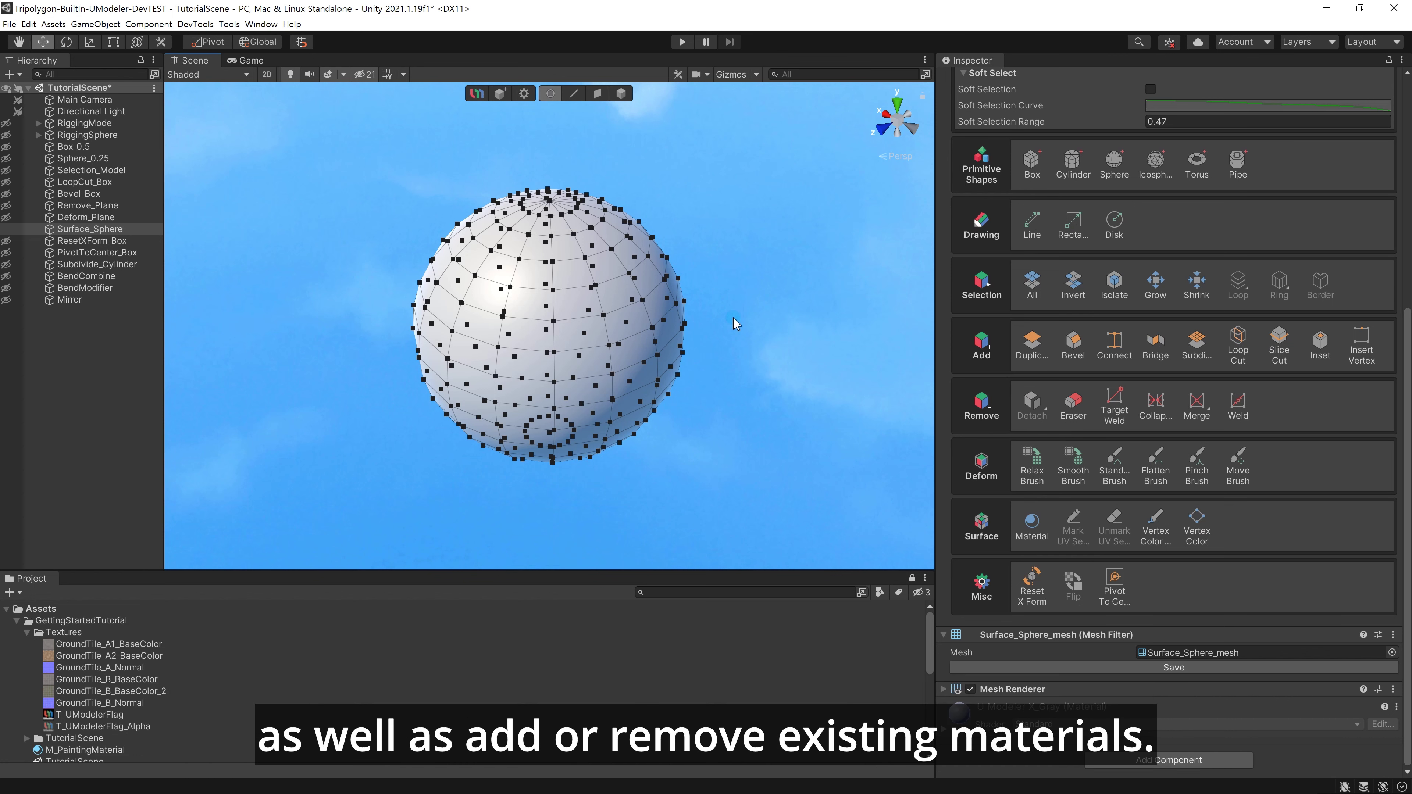
Select a block of faces on the upper right side of Surface_Sphere and add a second material slot with the Material tool.
left_click(599, 94)
left_click_drag(737, 347, 512, 248)
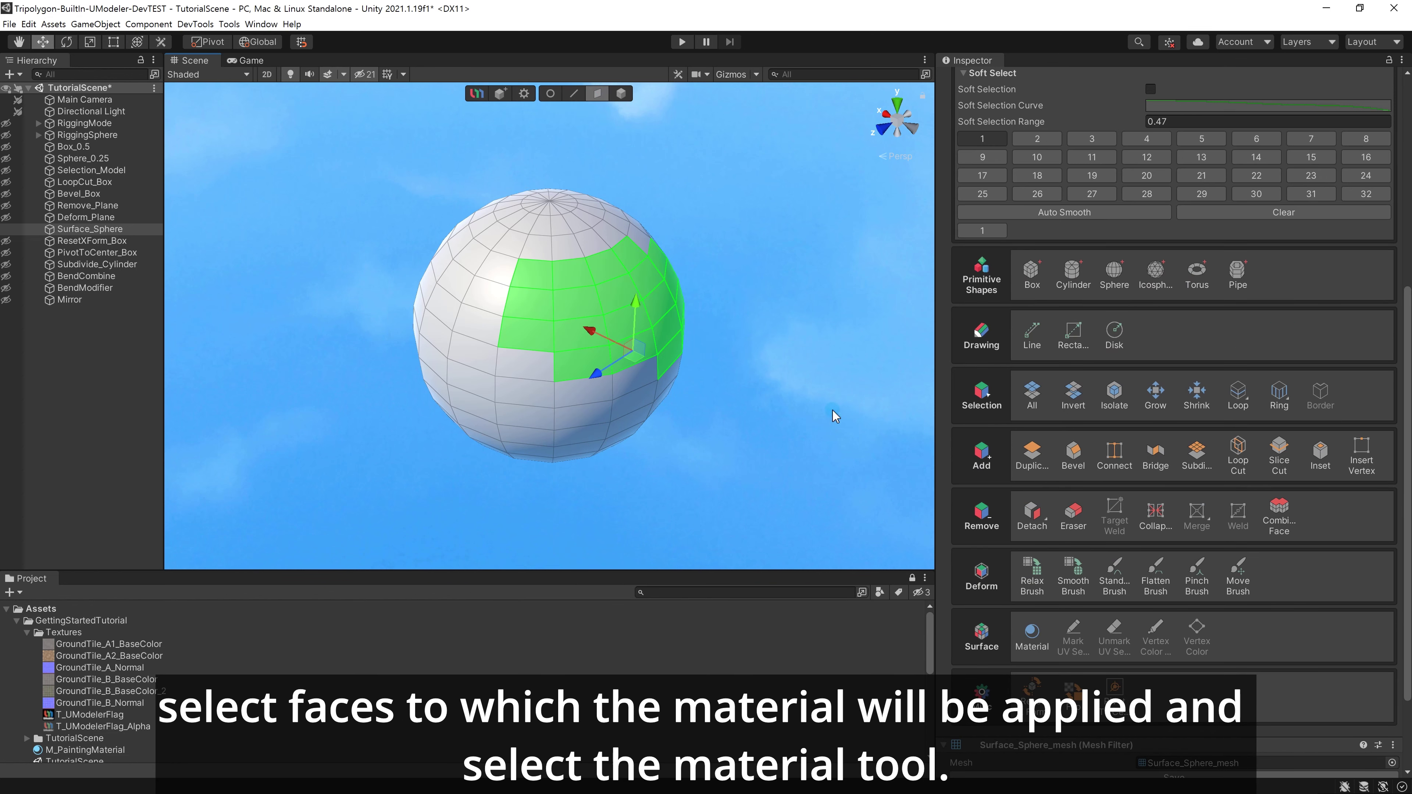
left_click(1044, 647)
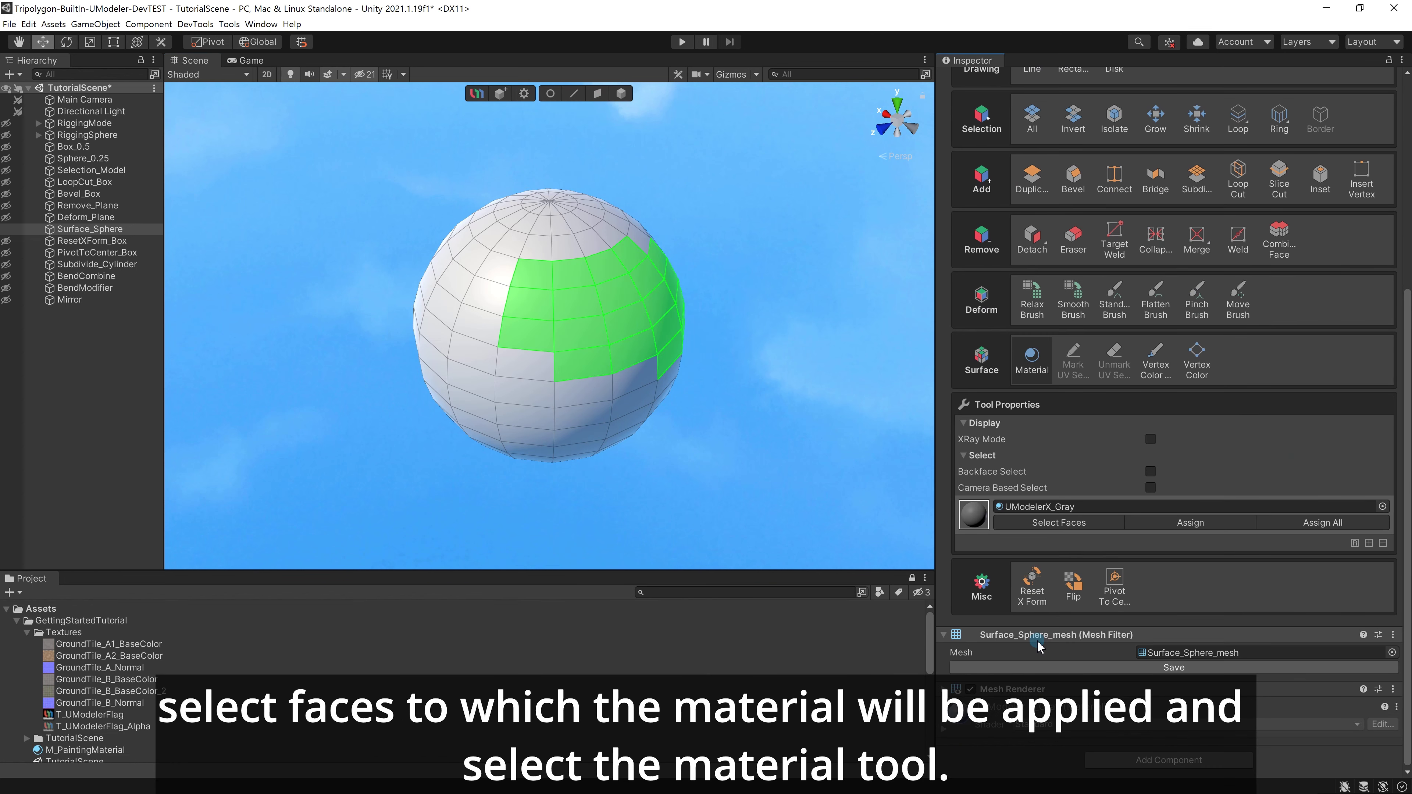
left_click(1369, 543)
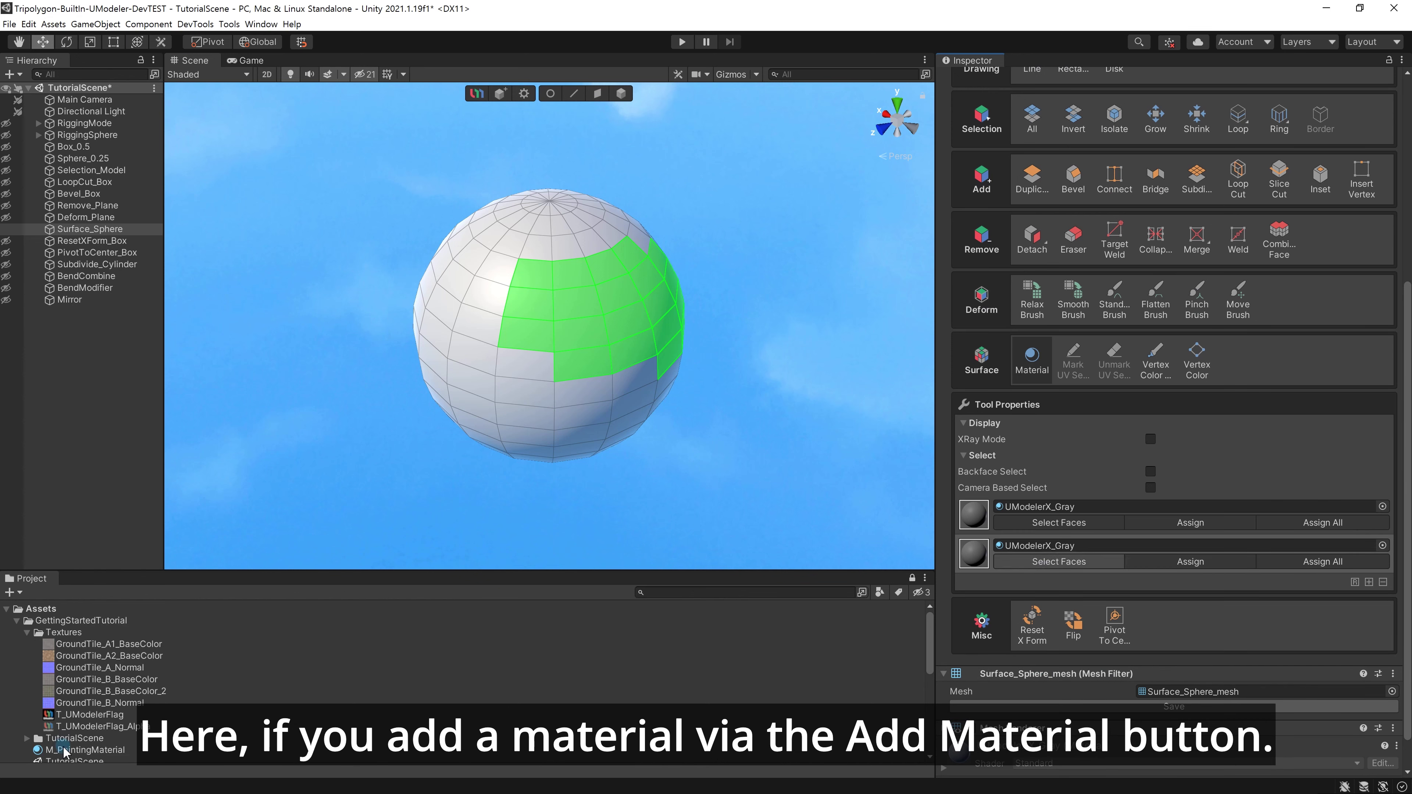
Put M_PaintingMaterial in the new slot, assign it to the selected sphere faces, and clear the face selection.
left_click_drag(64, 753, 1149, 551)
left_click(1171, 563)
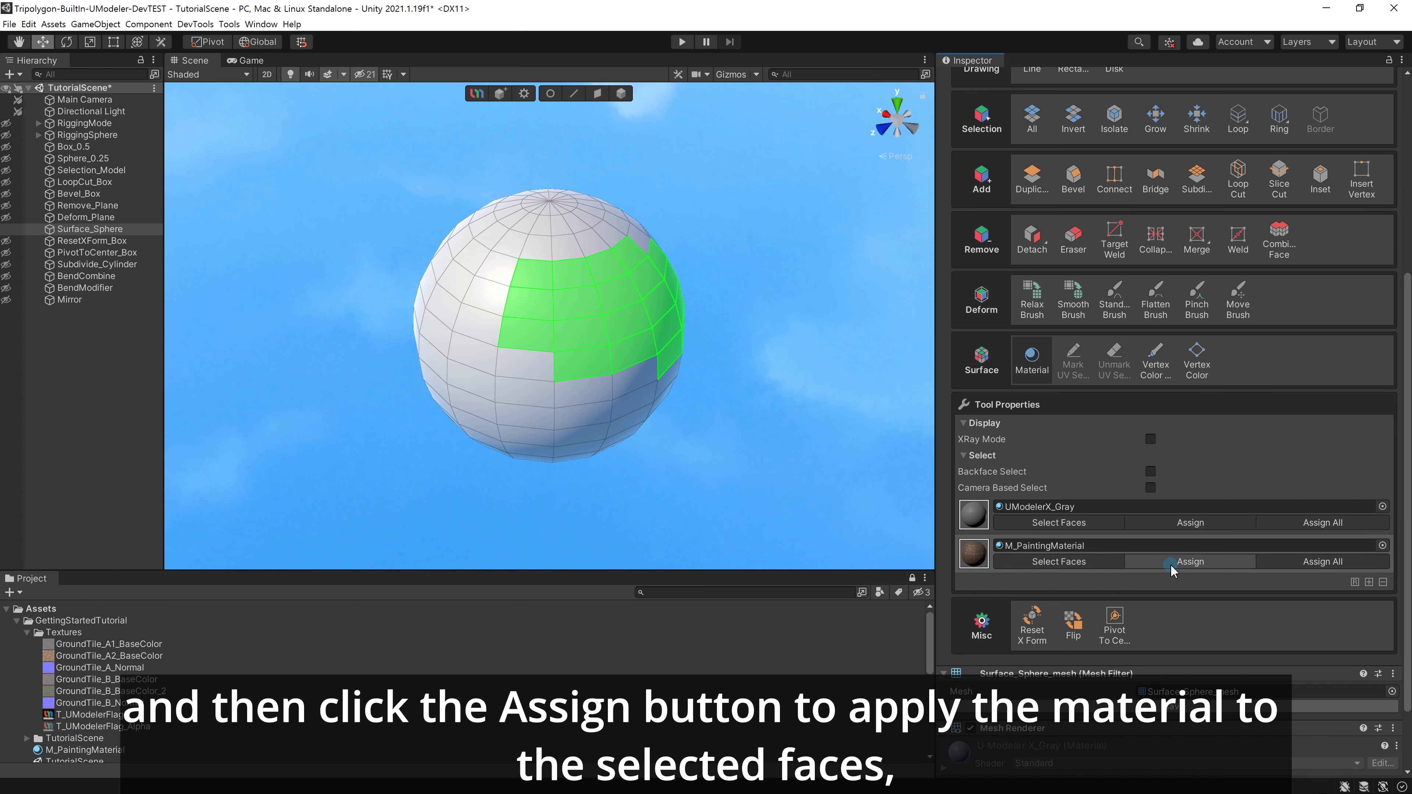
left_click_drag(853, 497, 619, 458, "alt")
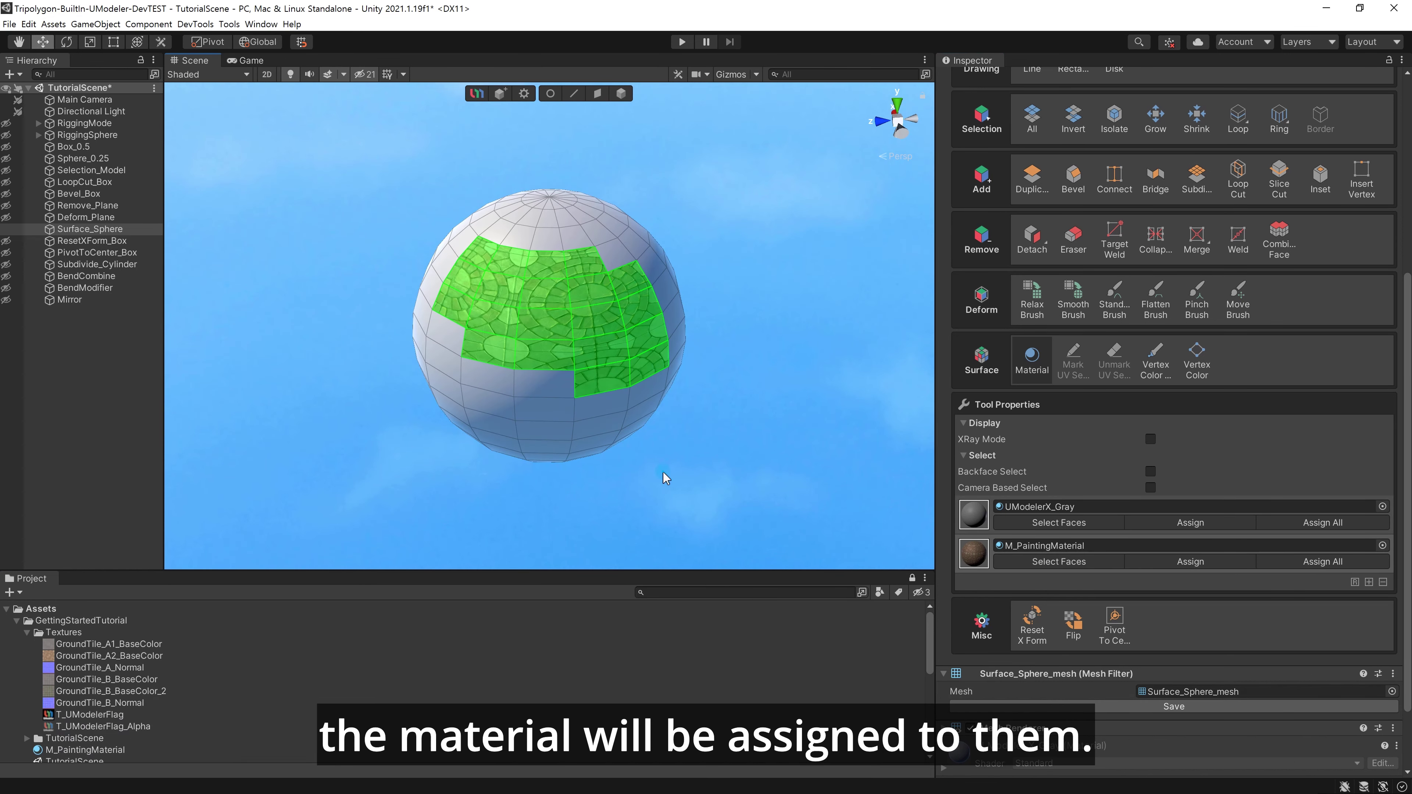
left_click(725, 492)
left_click_drag(703, 495, 873, 491, "alt")
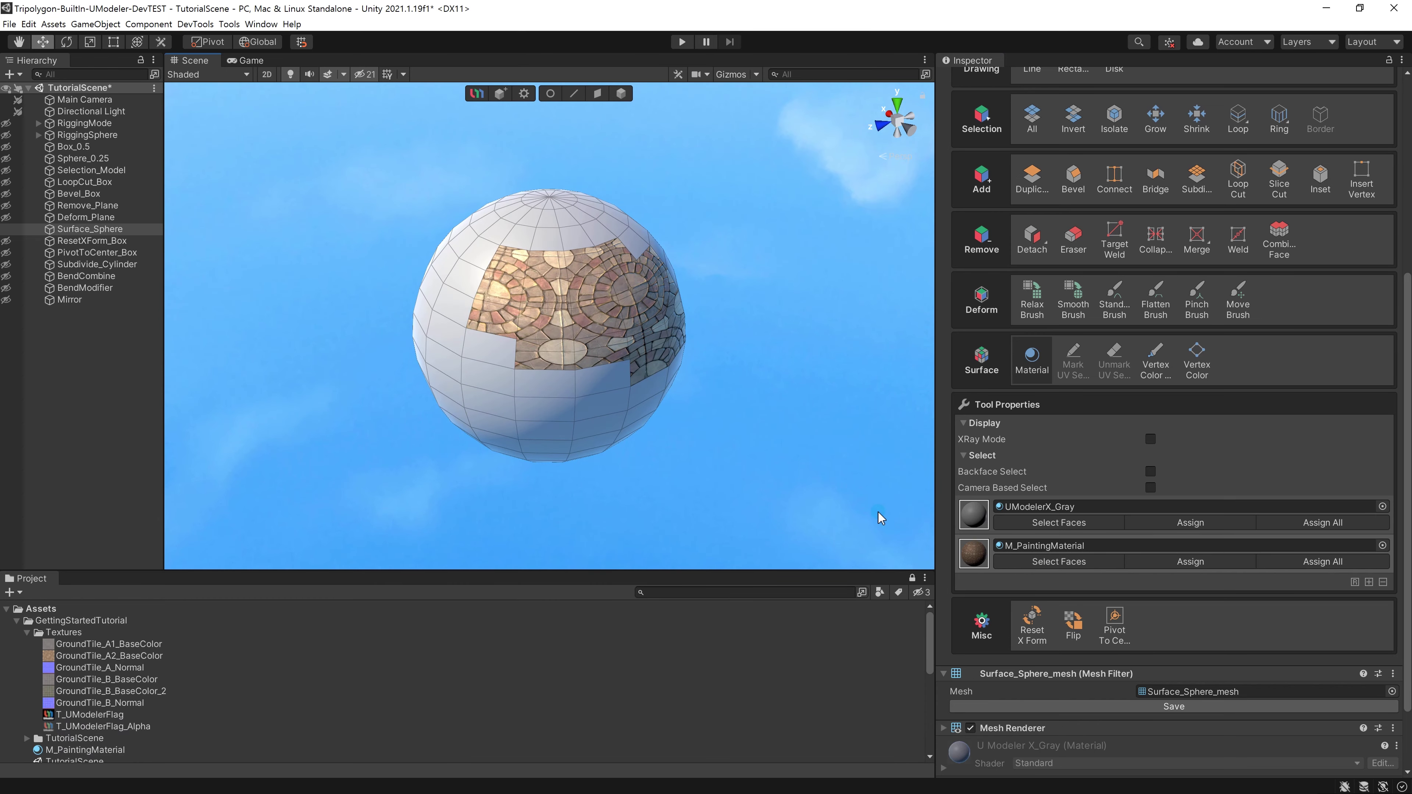
Try removing M_PaintingMaterial from the sphere's material list, and undo the removal.
left_click(1263, 582)
left_click(995, 557)
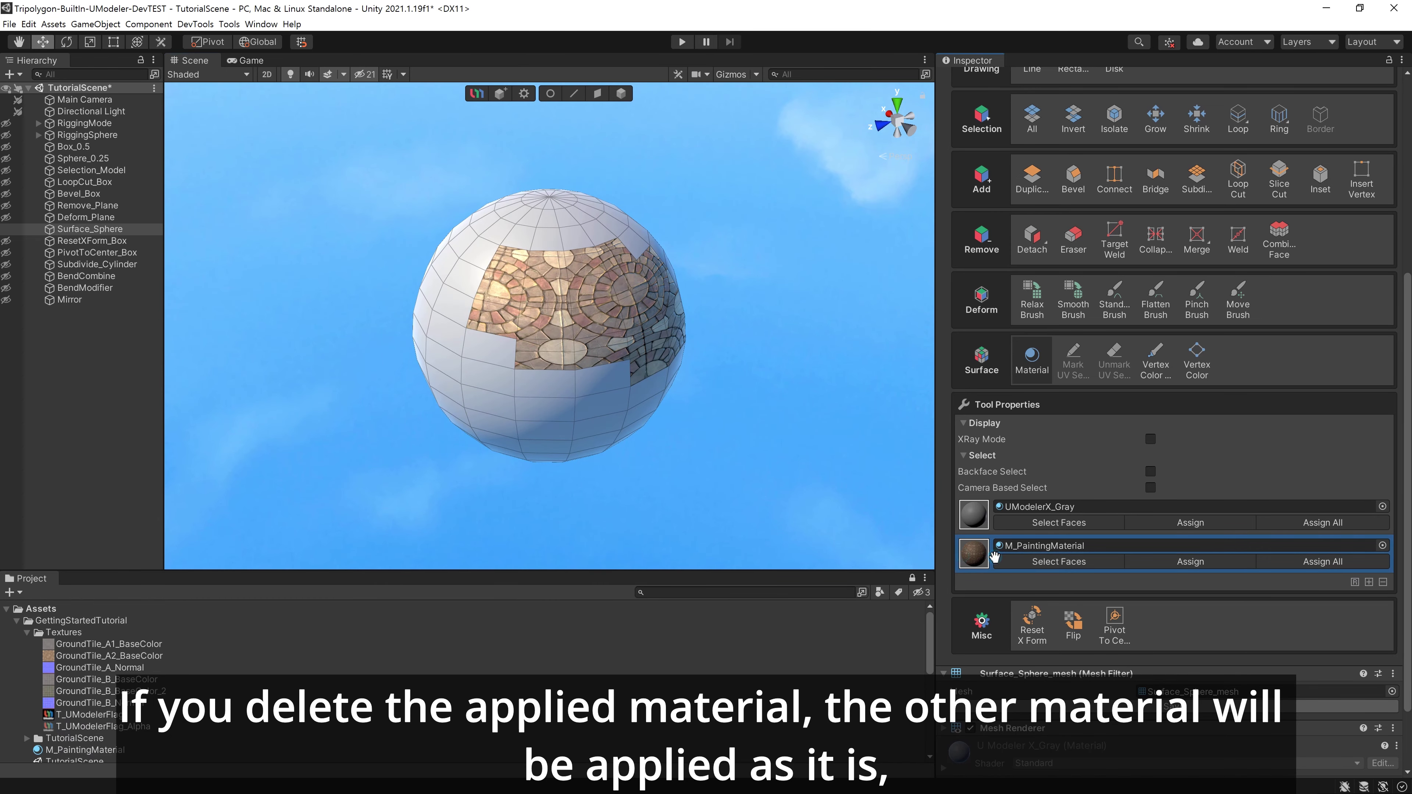
left_click(1384, 583)
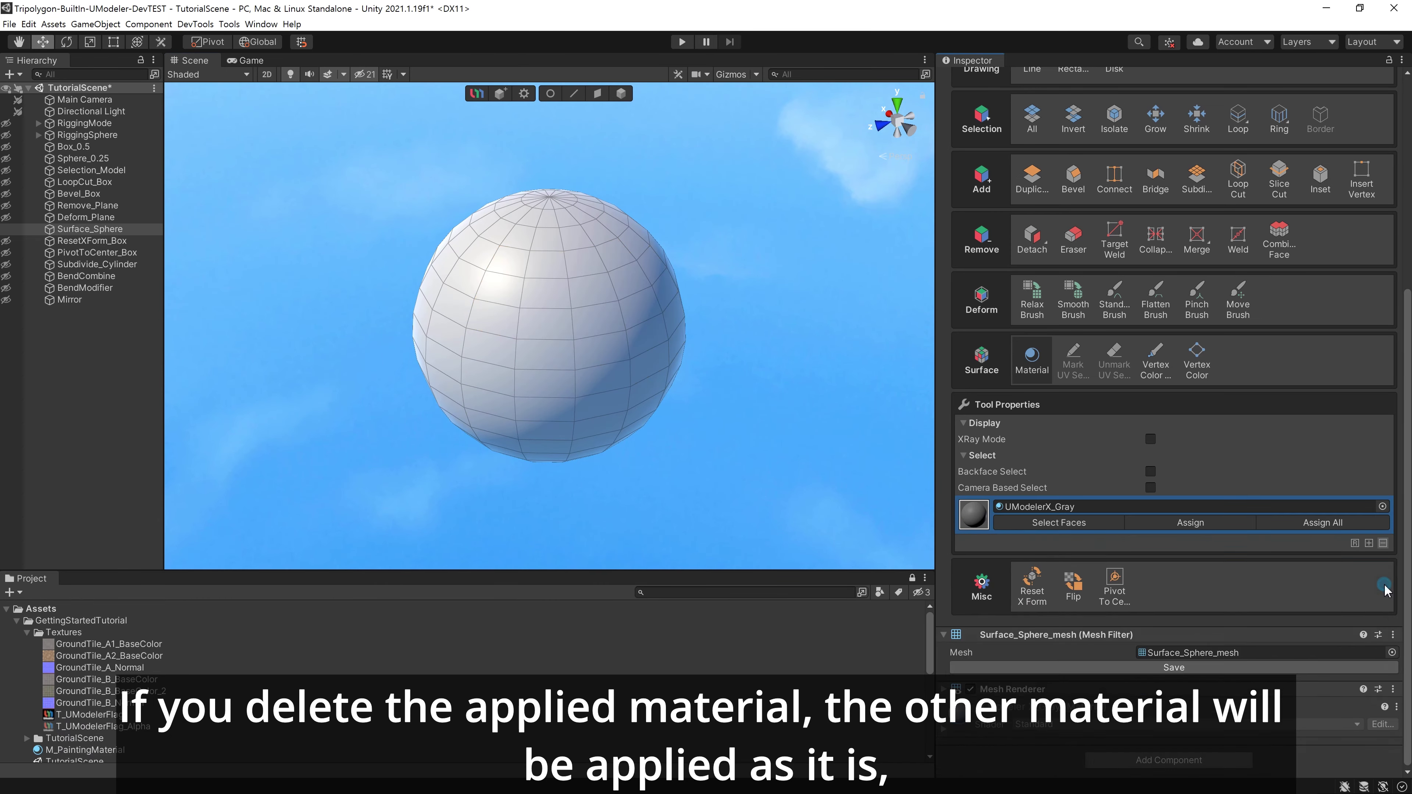
key("ctrl+z")
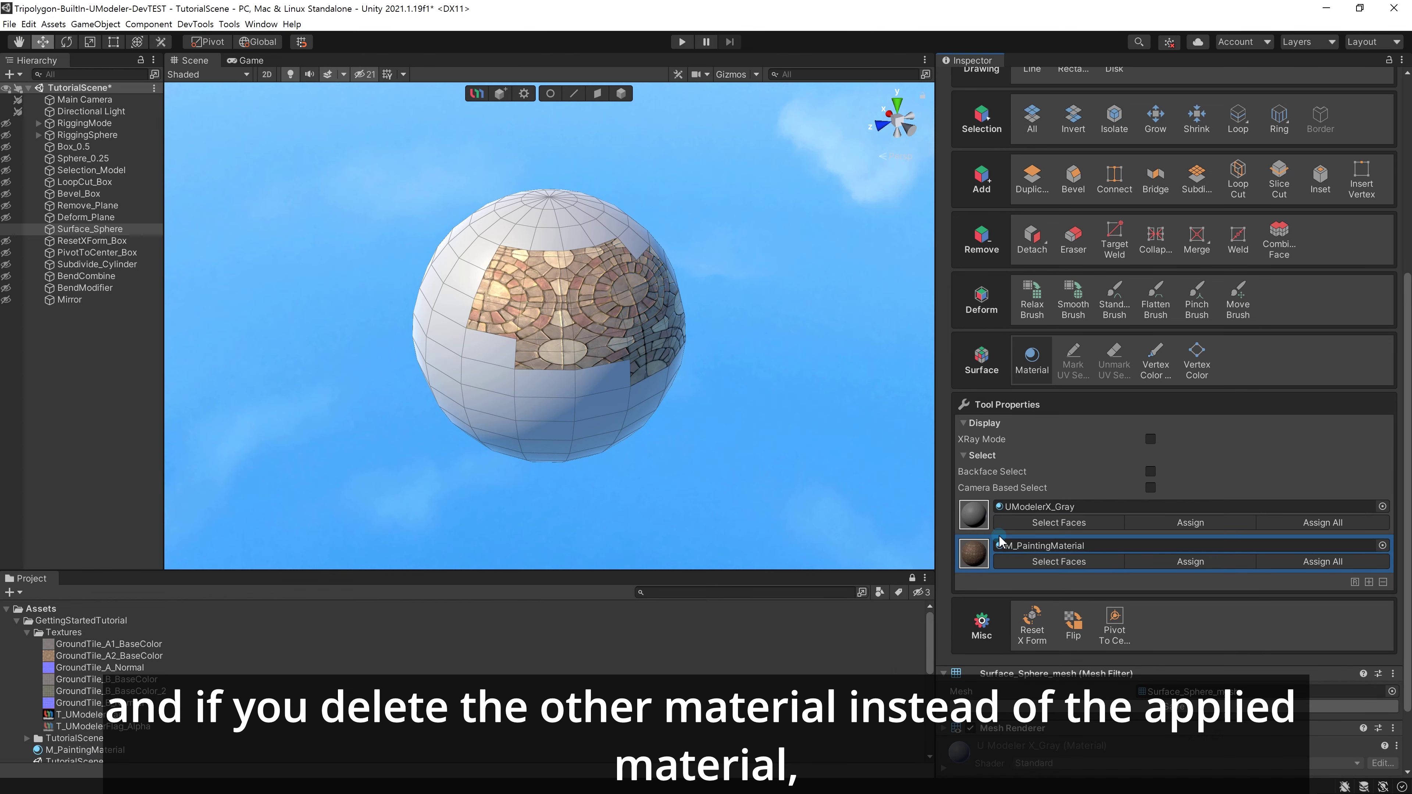
Remove UModelerX_Gray from the material list of Surface_Sphere.
left_click(975, 516)
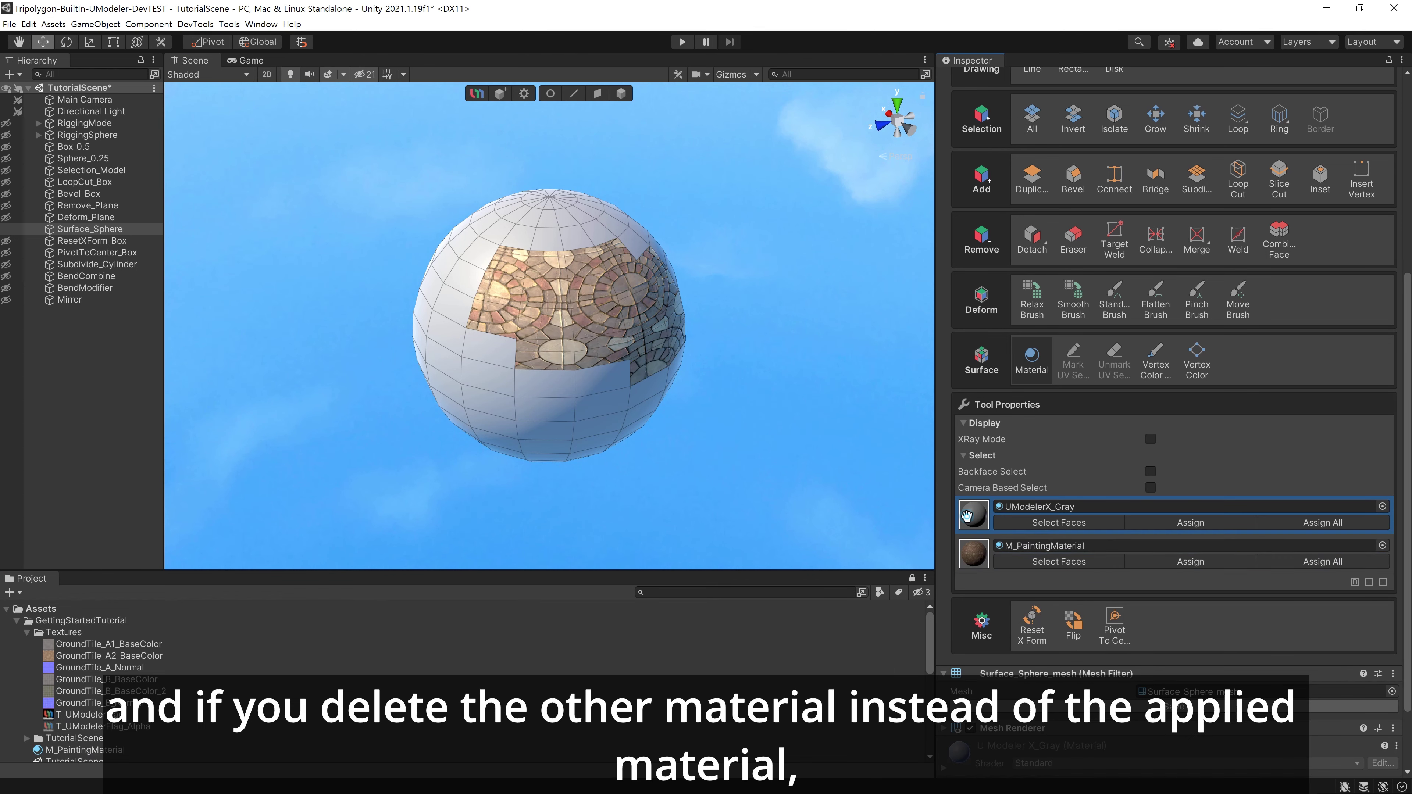
left_click(1384, 582)
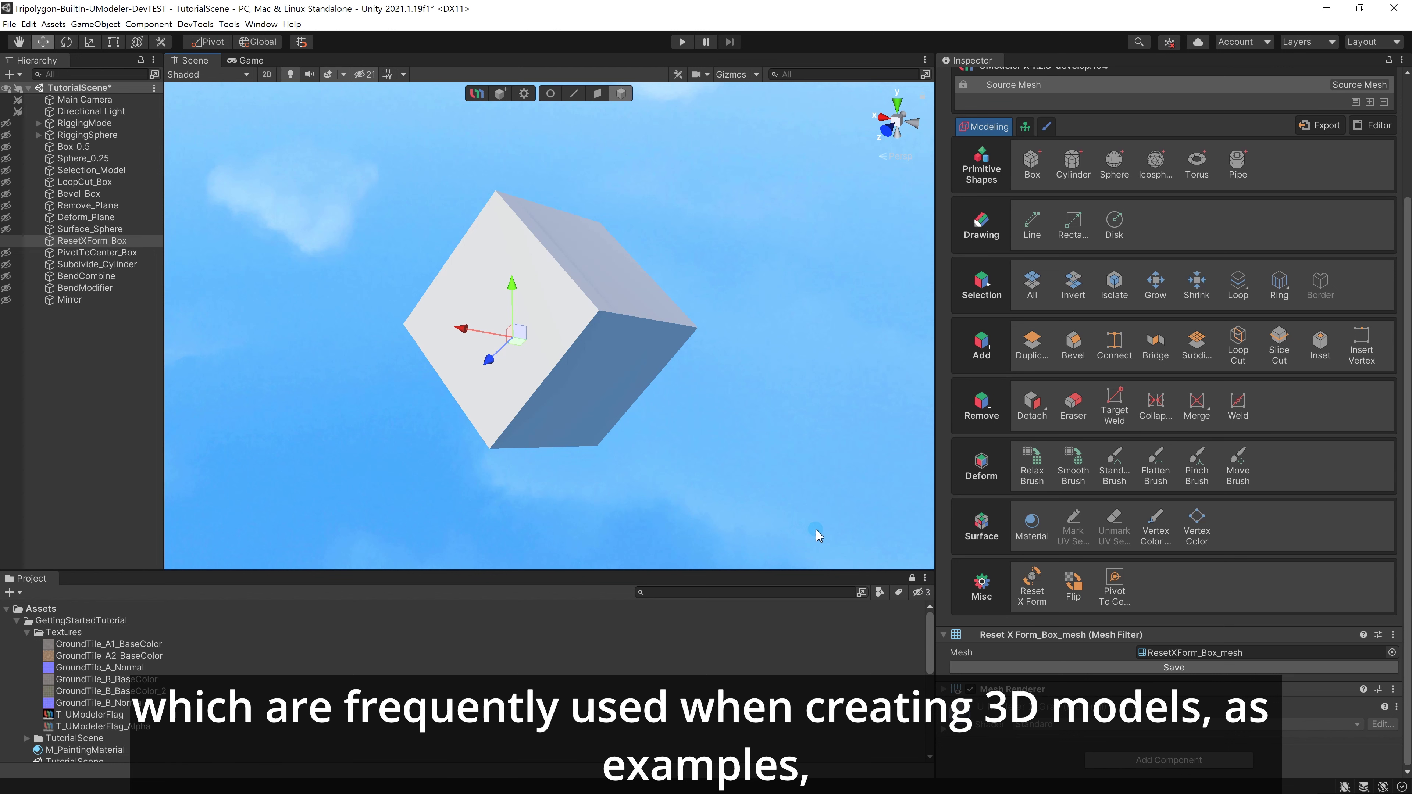
Apply the rotation and scale of ResetXForm_Box to its mesh with the Reset X Form tool's Reset All option.
scroll(1408, 500, "up", 5)
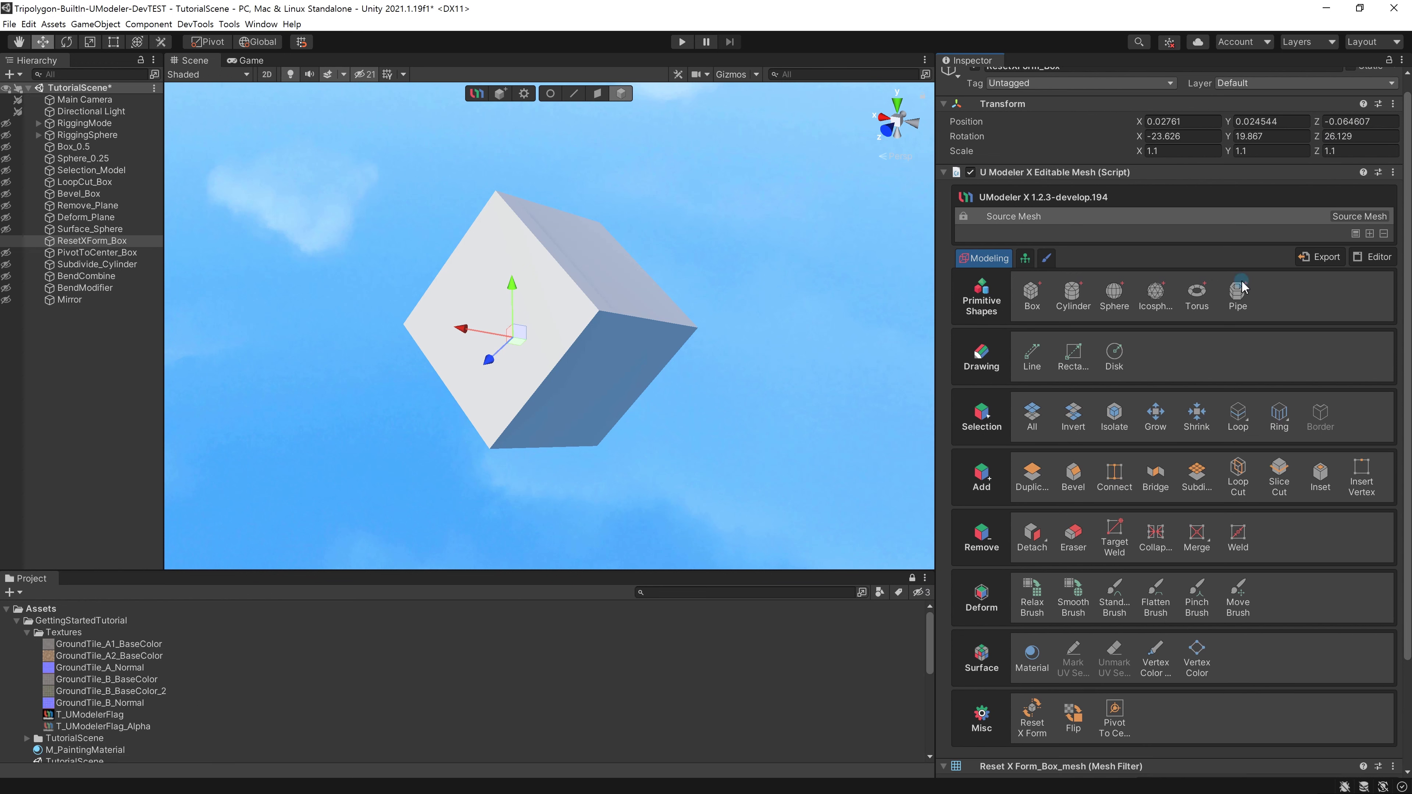
scroll(1409, 306, "down", 2)
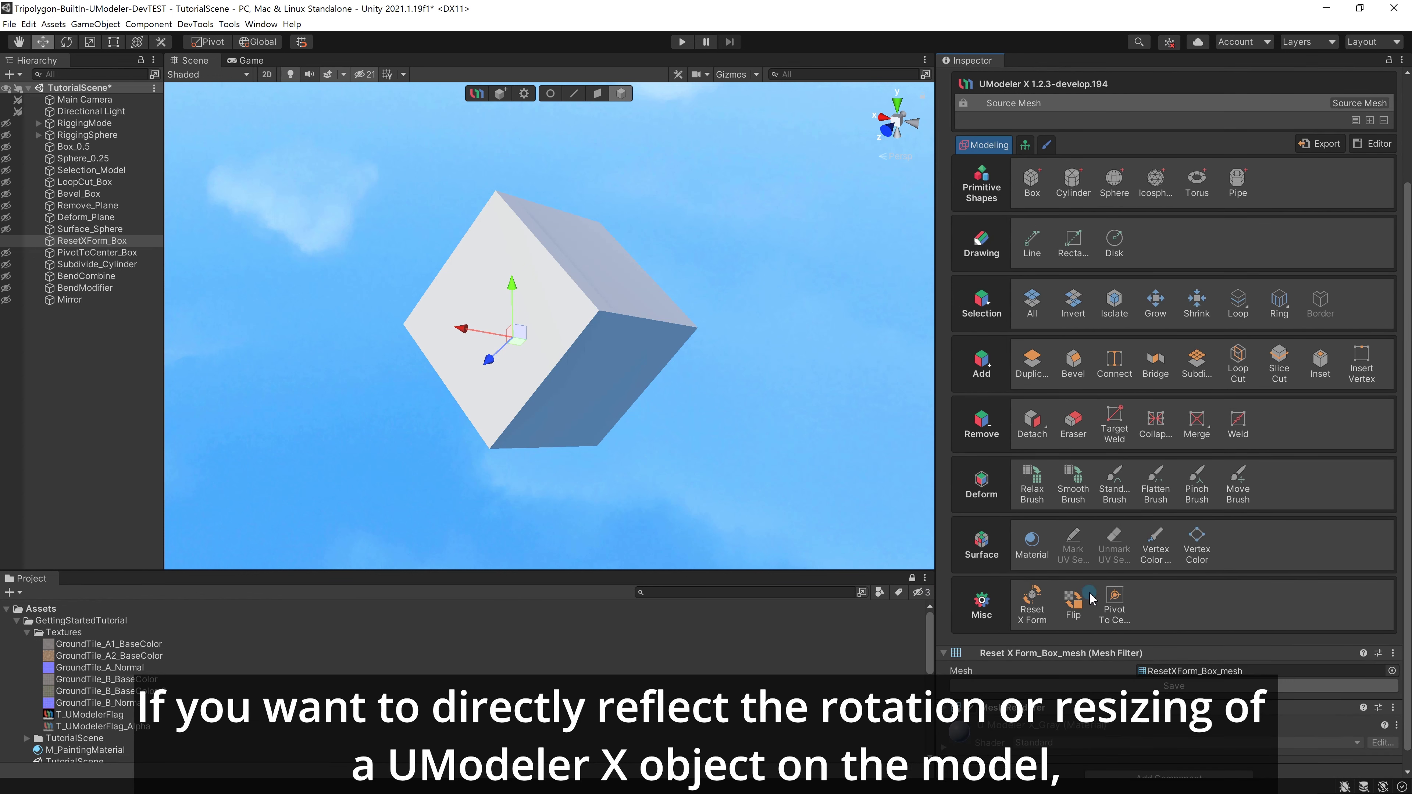
left_click(1034, 622)
left_click(1133, 670)
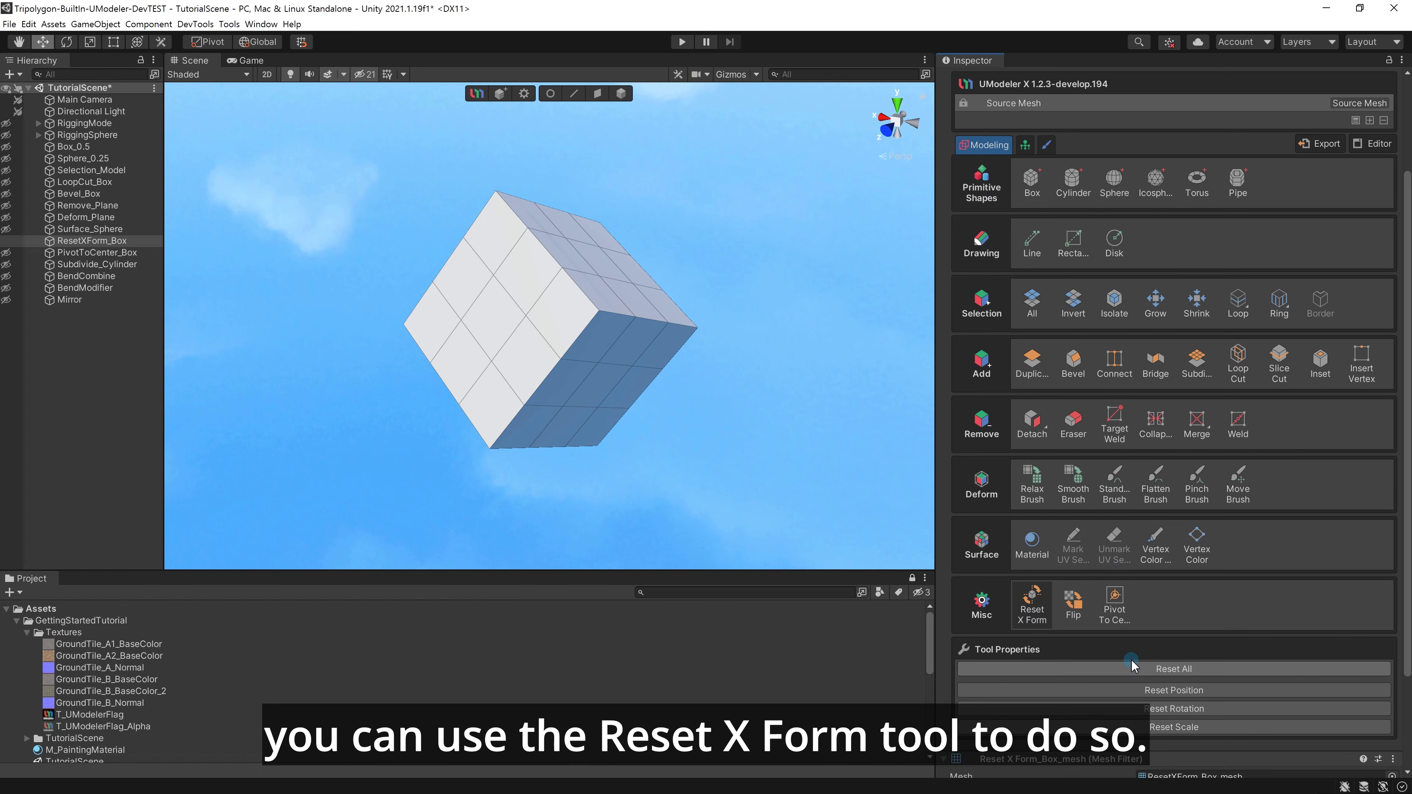
left_click(1151, 669)
left_click(1369, 558)
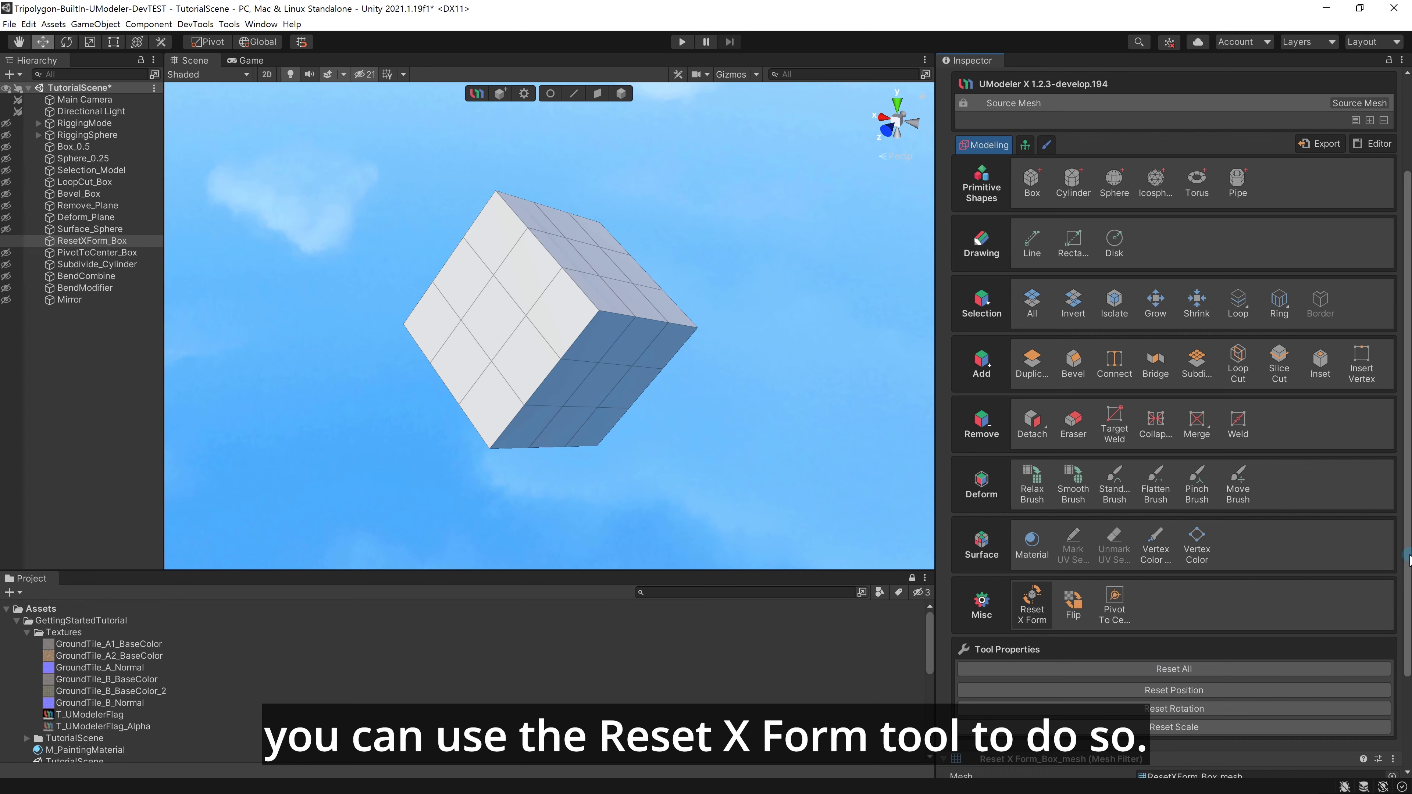
scroll(1410, 559, "up", 3)
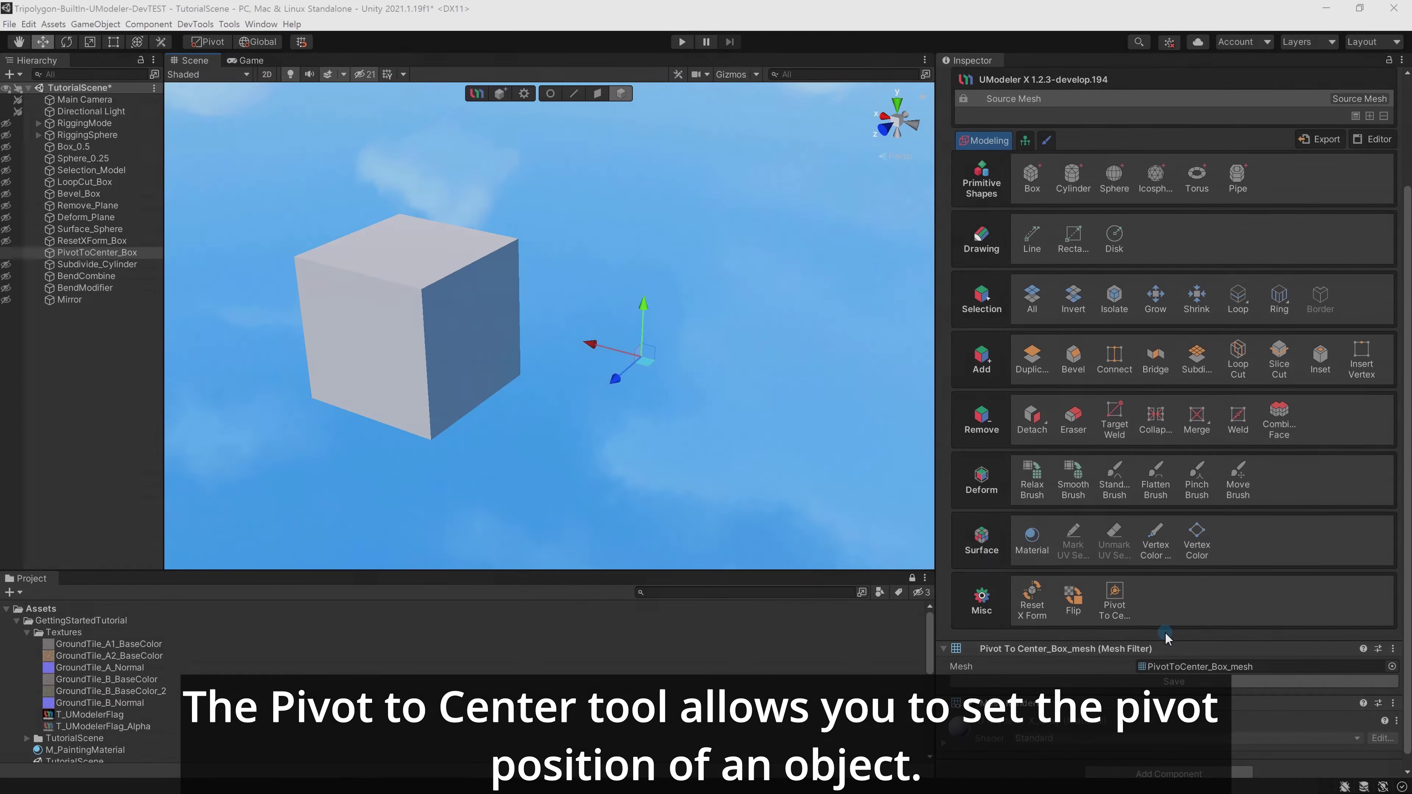
Set the pivot of PivotToCenter_Box to its top center with the Pivot To Center tool.
left_click(1158, 624)
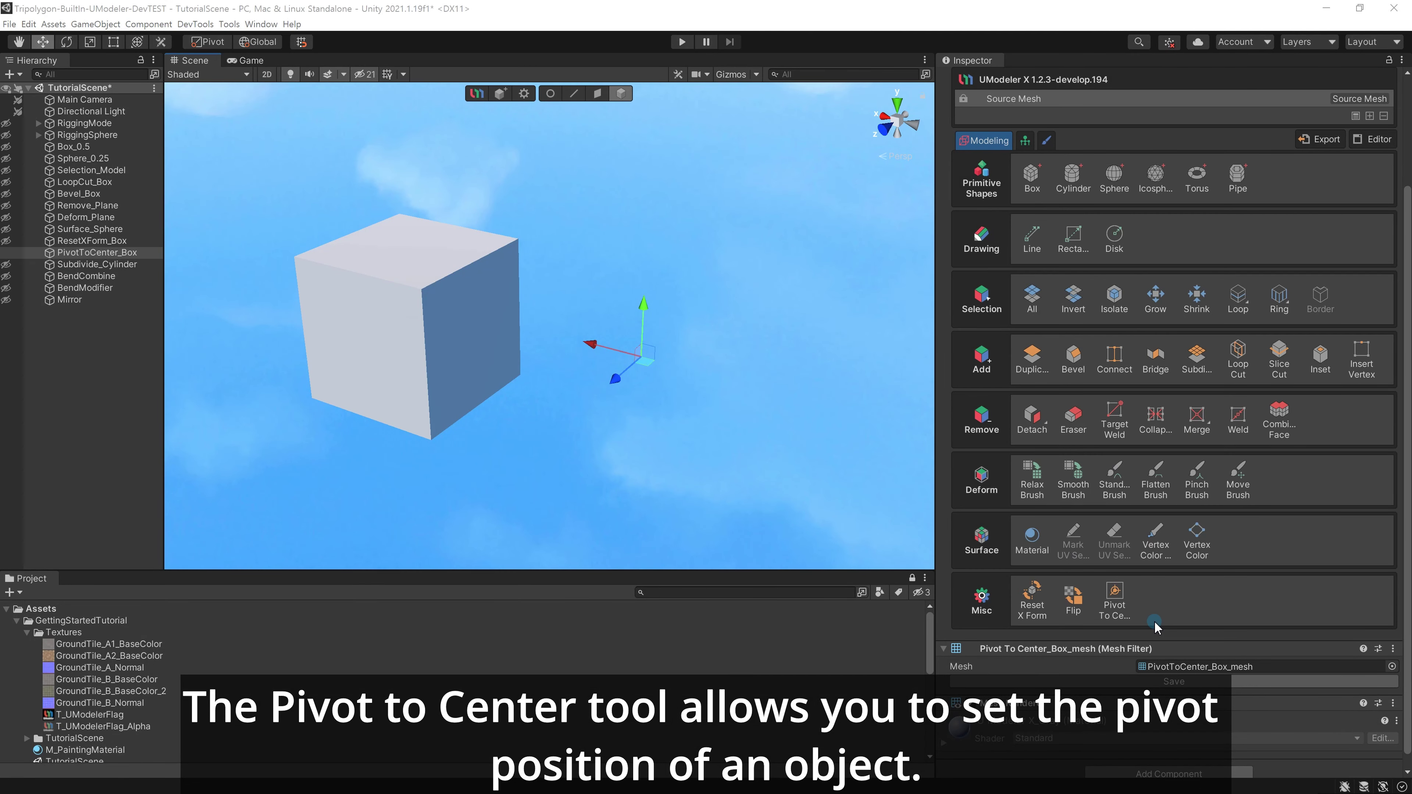
left_click(1123, 615)
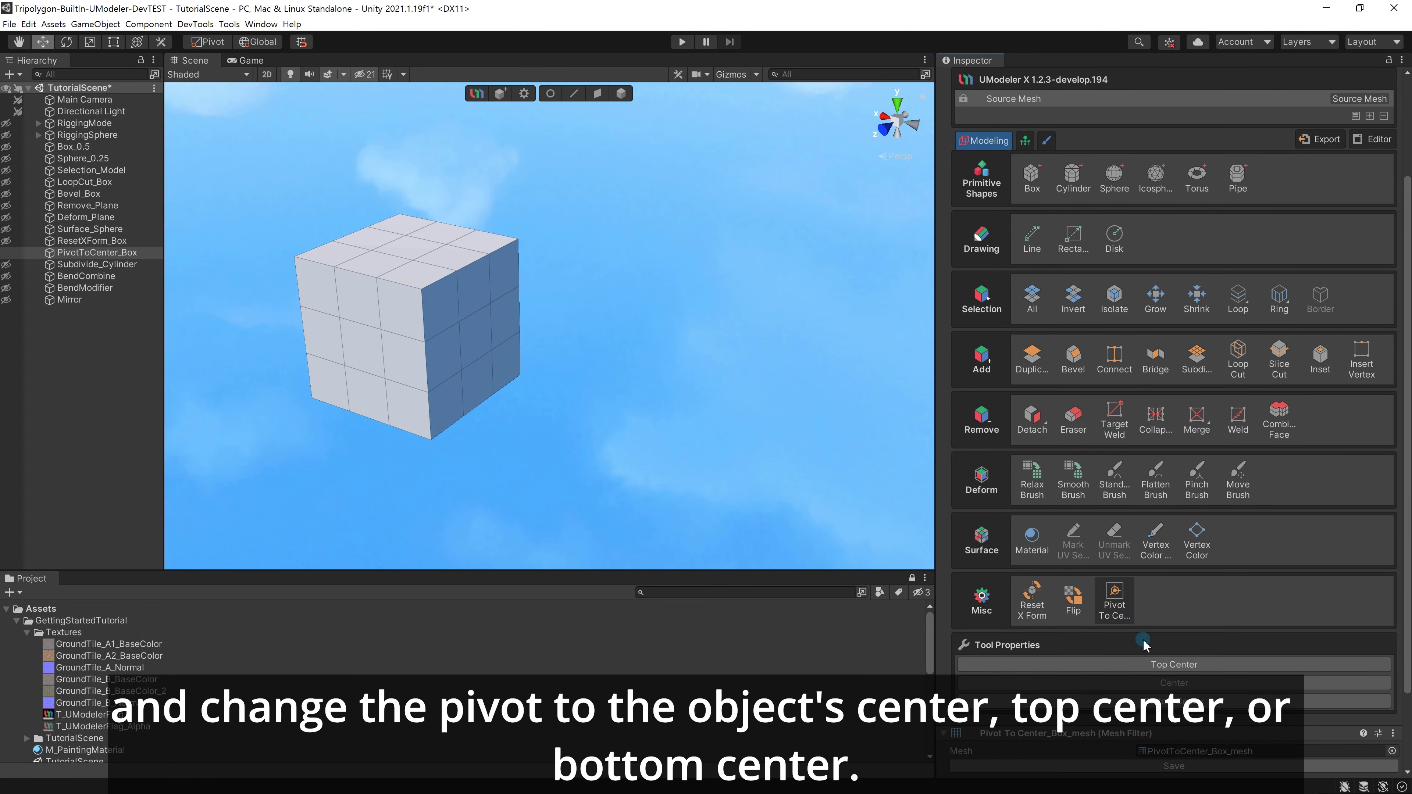
left_click(1169, 667)
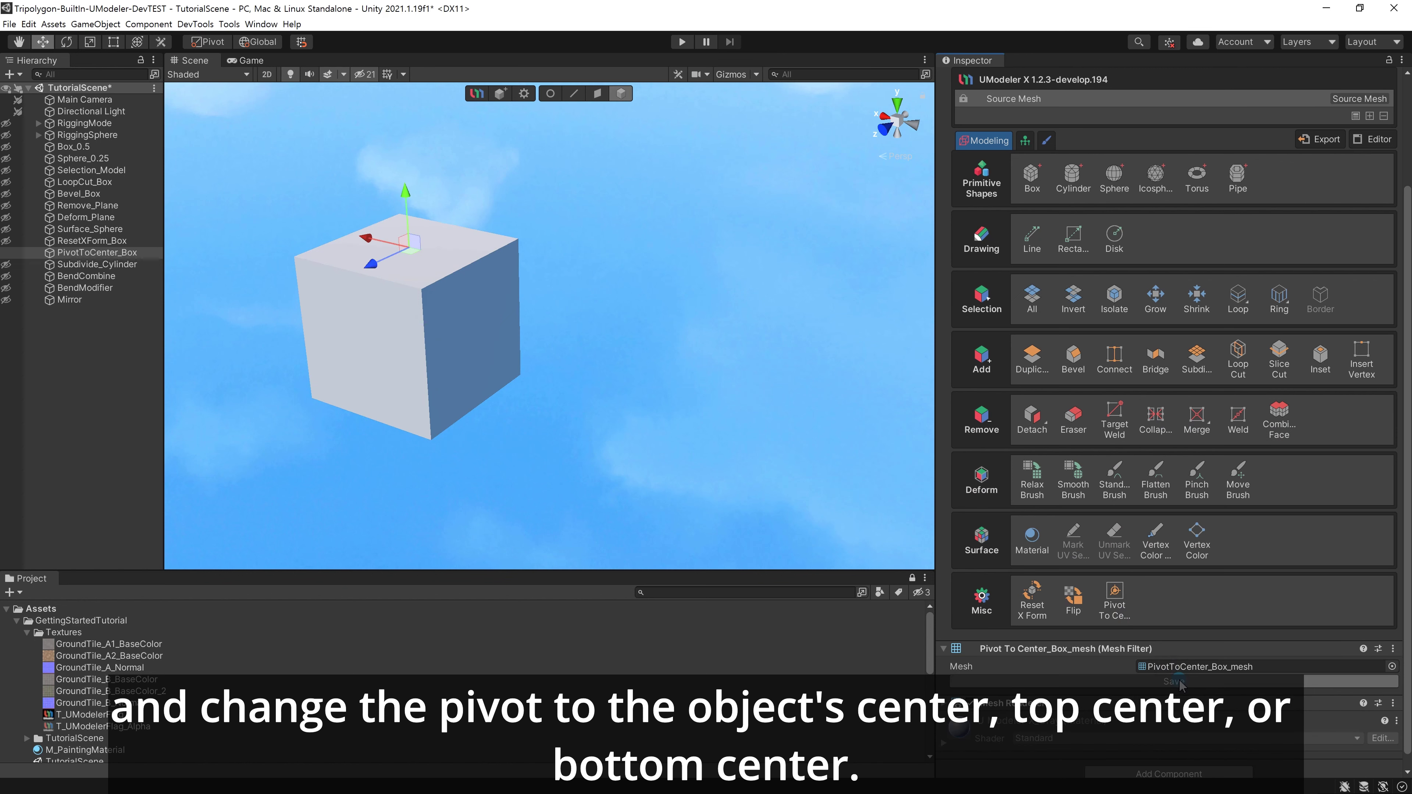
Set the pivot of PivotToCenter_Box to the object's center.
left_click_drag(657, 433, 816, 480, "alt")
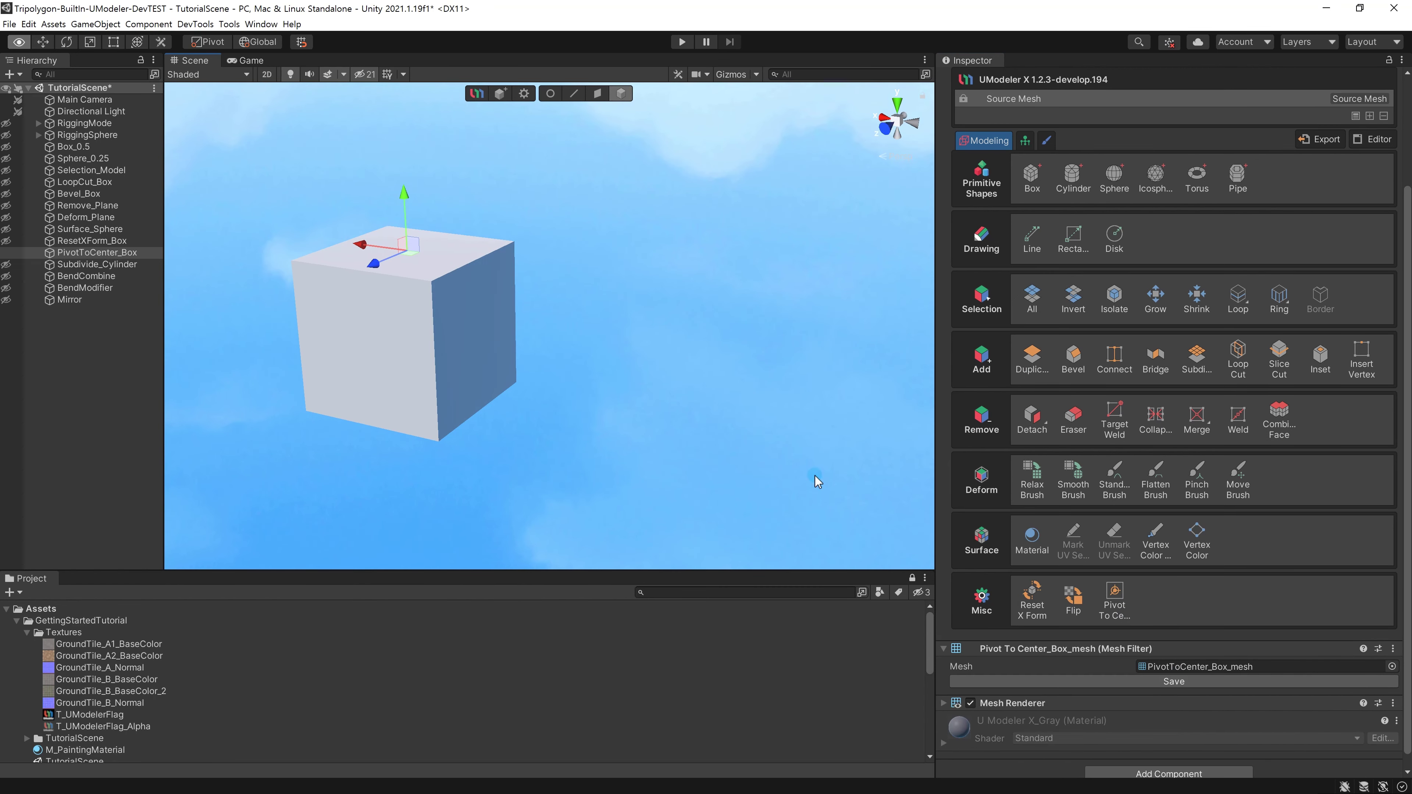
left_click(1134, 619)
left_click(1150, 683)
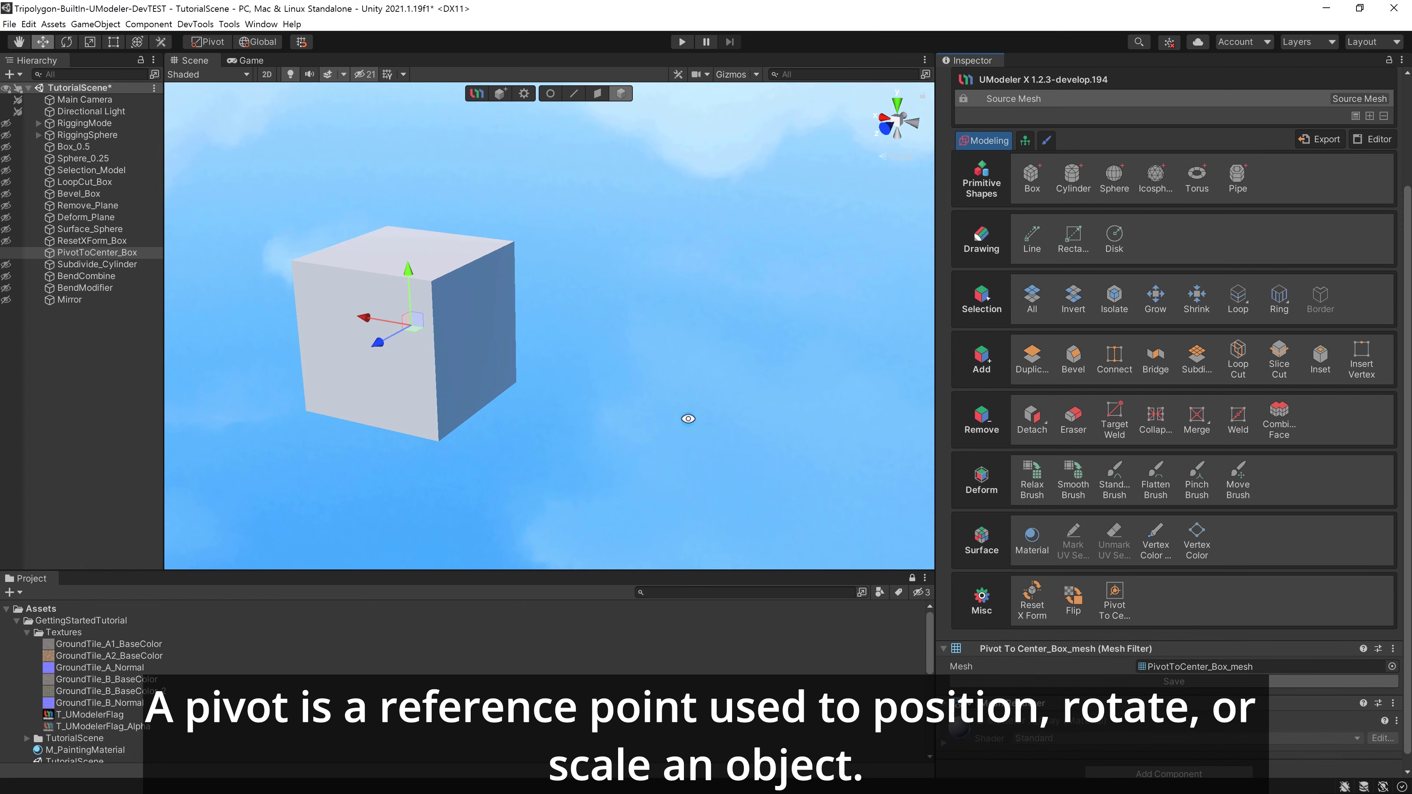
Set the pivot of PivotToCenter_Box to its bottom center and view the box from another angle.
left_click_drag(688, 419, 657, 412, "alt")
left_click(1111, 616)
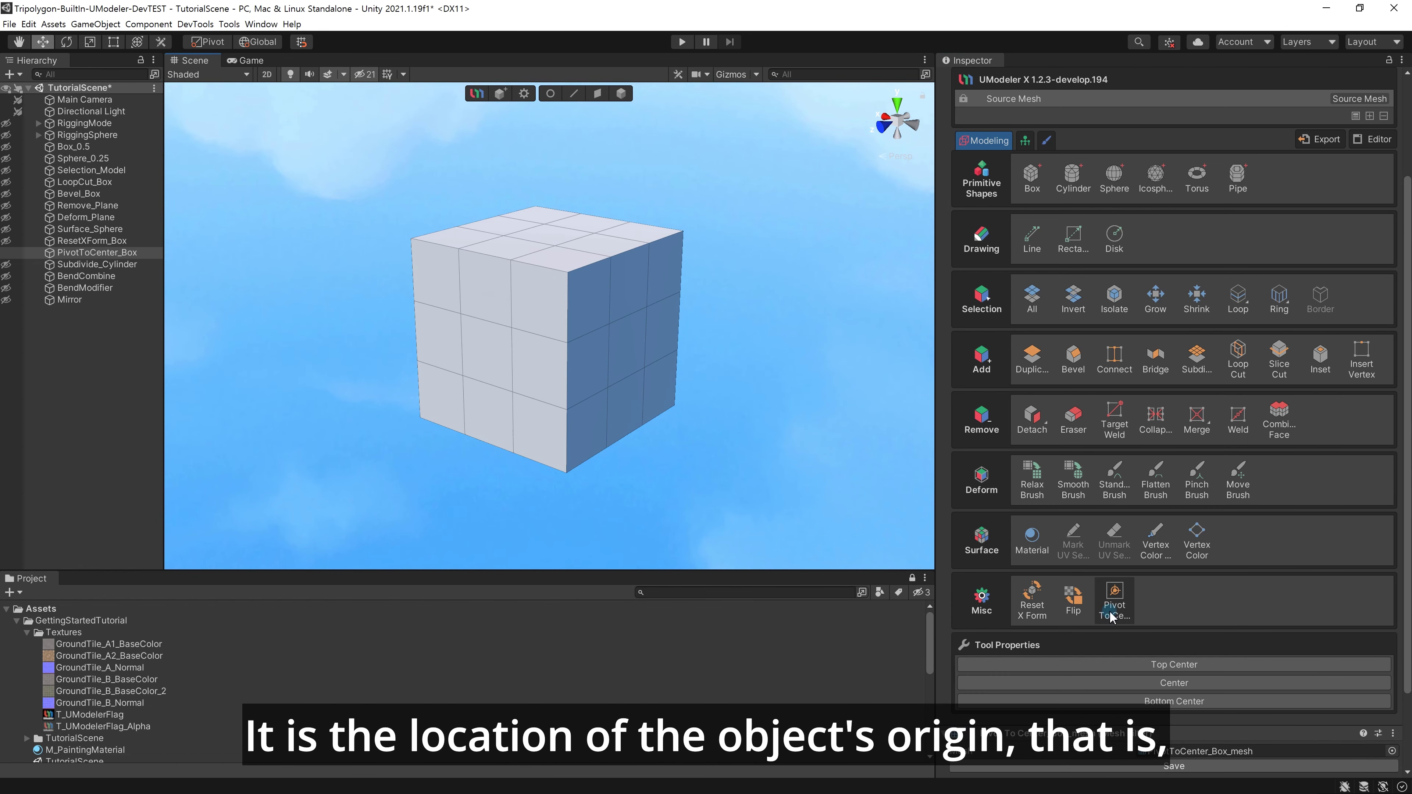
left_click(1145, 701)
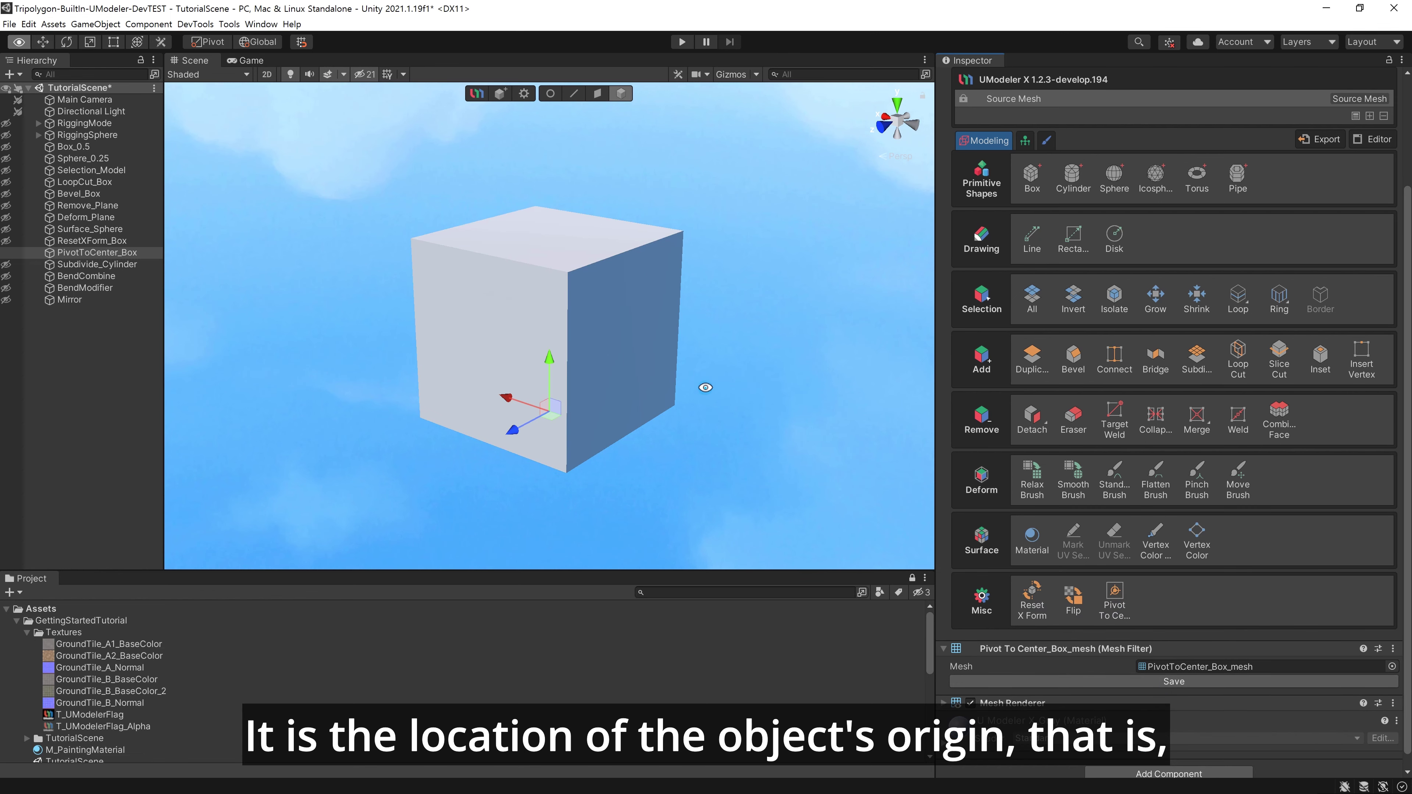
left_click_drag(705, 388, 675, 416, "alt")
mouse_move(552, 413)
left_mouse_down()
mouse_move(461, 402)
mouse_move(563, 417)
left_mouse_up()
right_click_drag(563, 417, 698, 362, "alt")
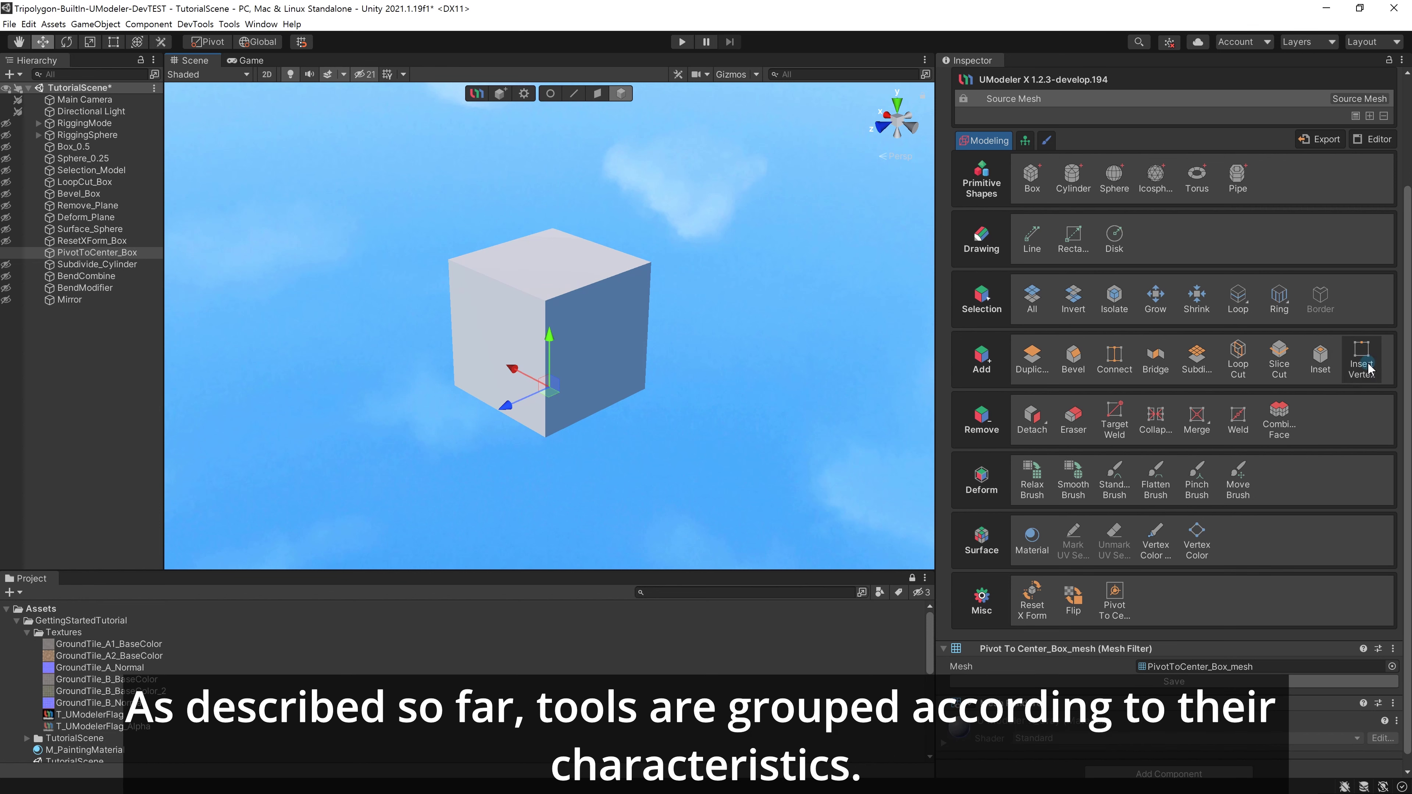
Switch PivotToCenter_Box to face and vertex editing and look through the tool groups offered for each.
left_click_drag(1408, 374, 1407, 352)
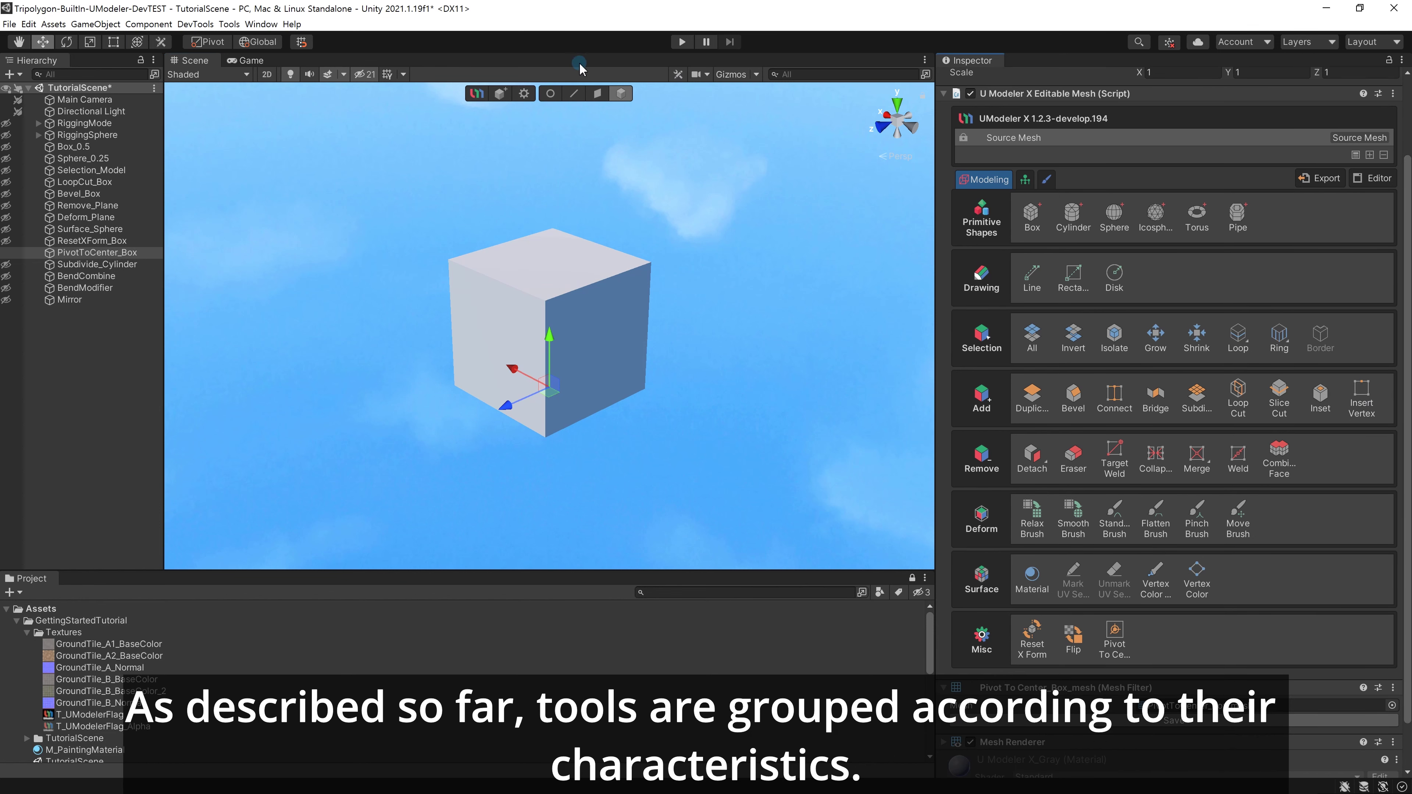
left_click(598, 98)
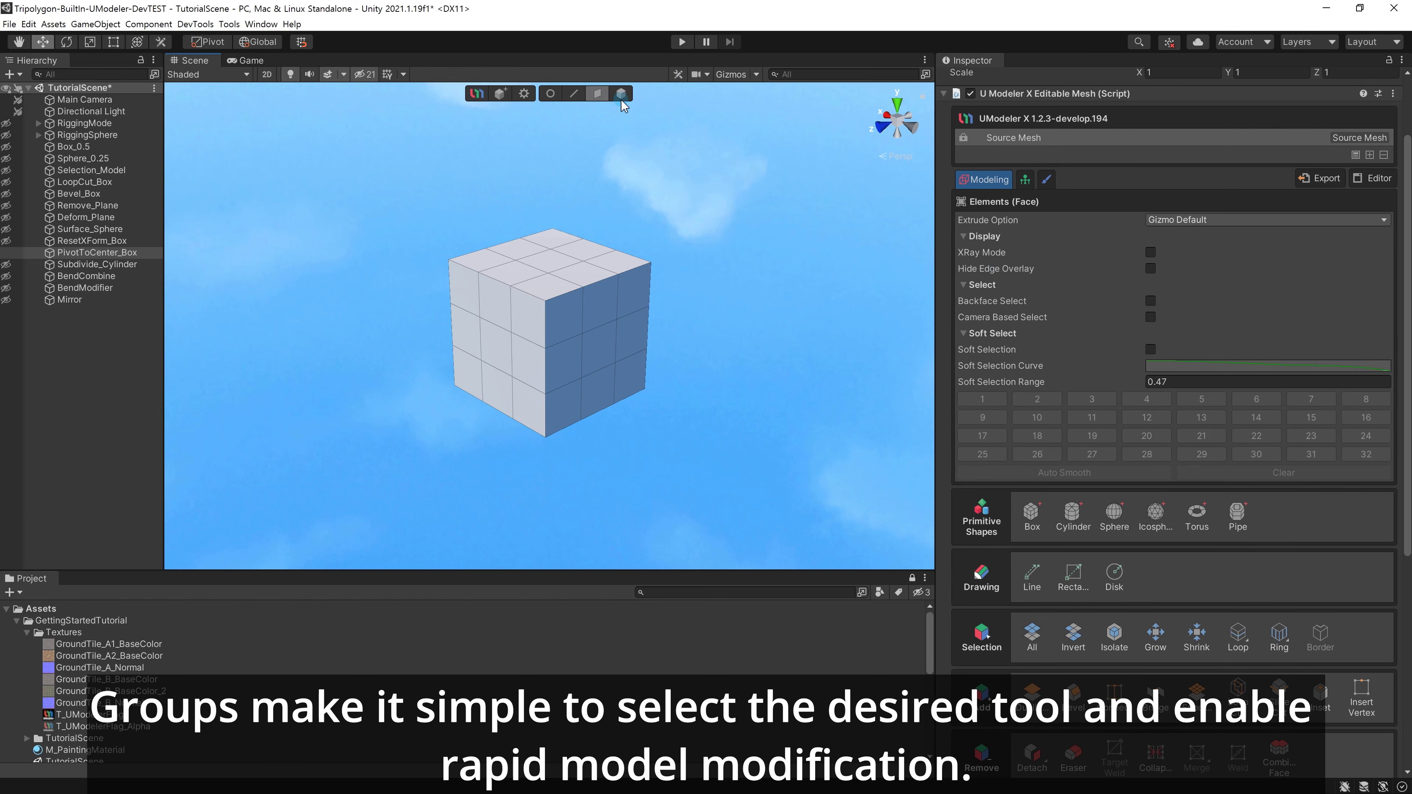
left_click(556, 95)
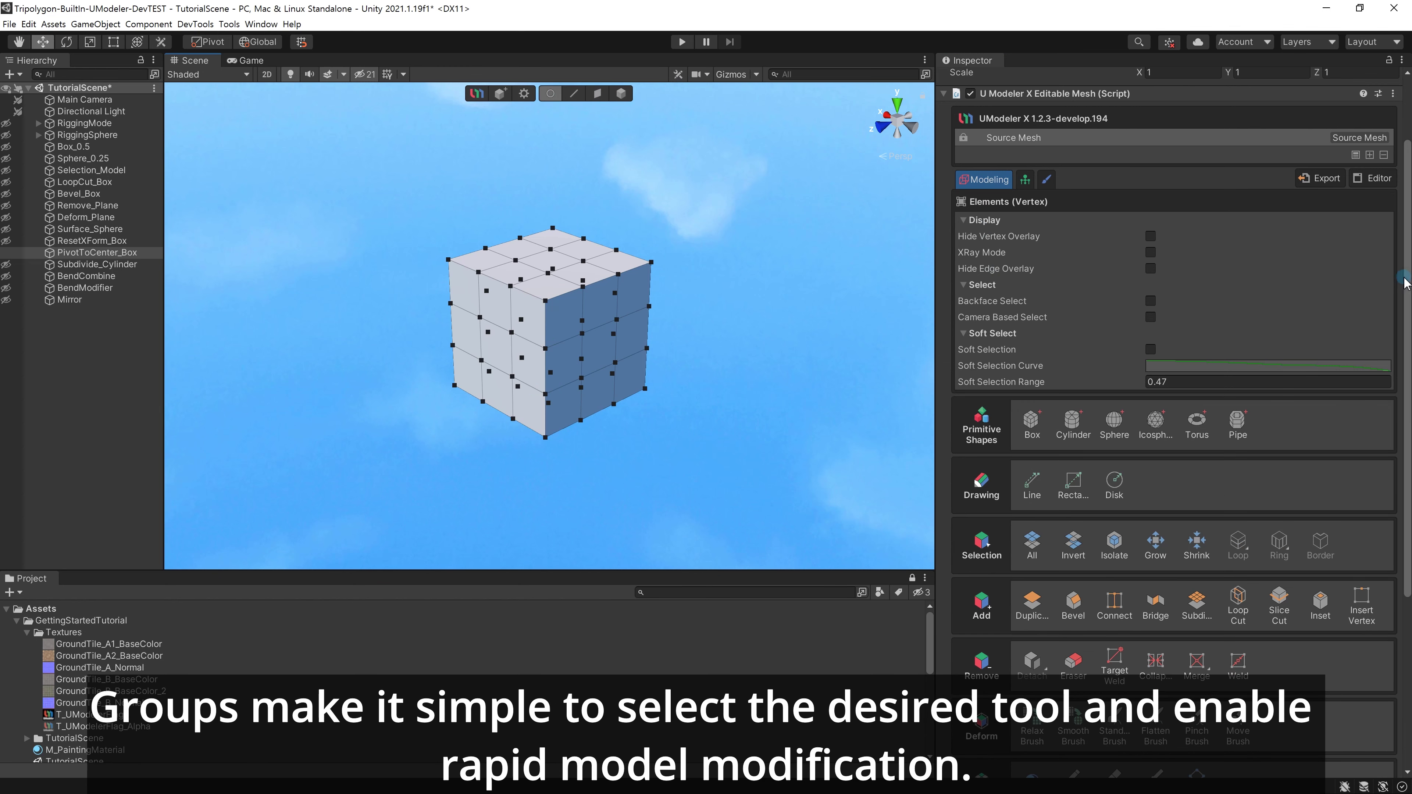
left_click_drag(1405, 283, 1405, 375)
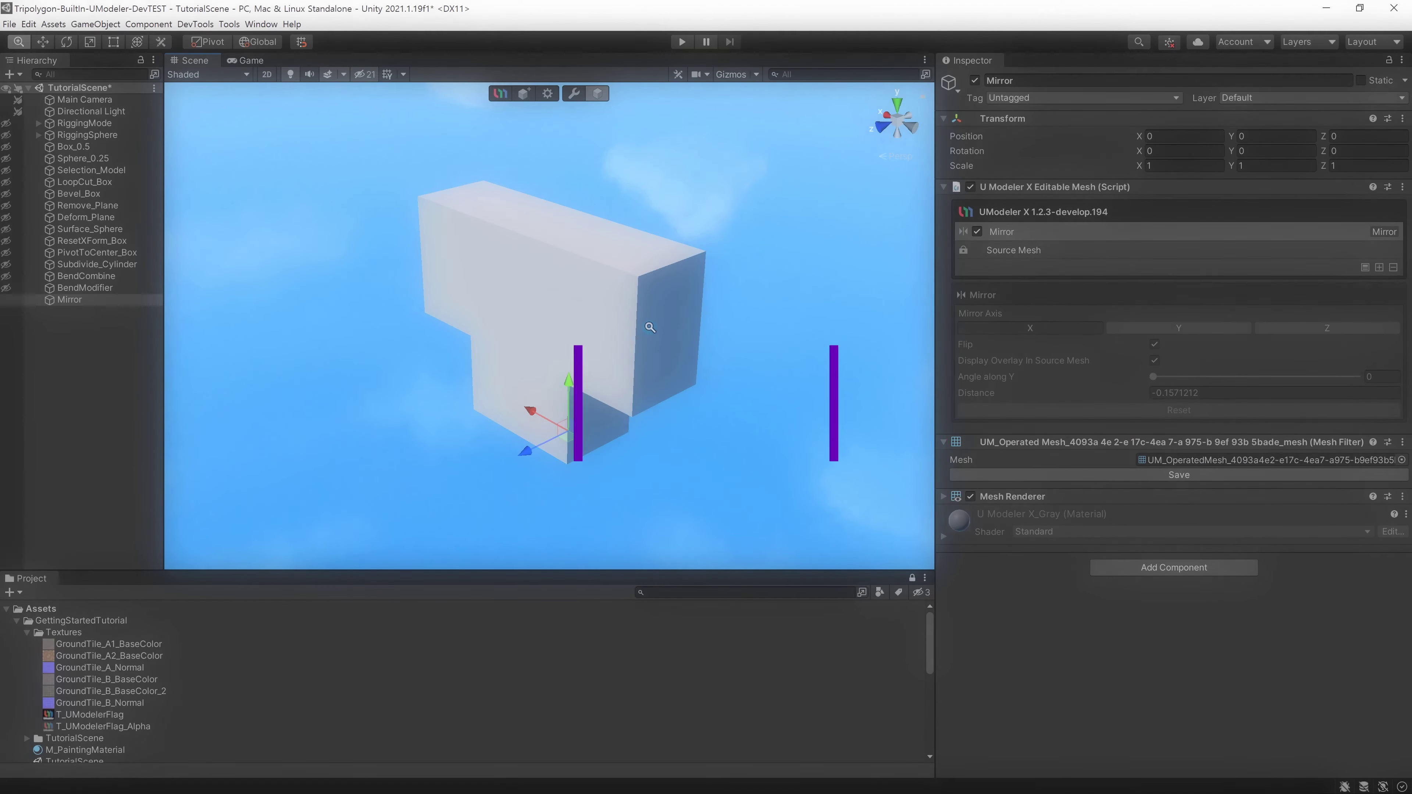
Activate modifier editing on the Mirror object and shift its mirror plane to a distance of about -0.13.
left_click(1381, 267)
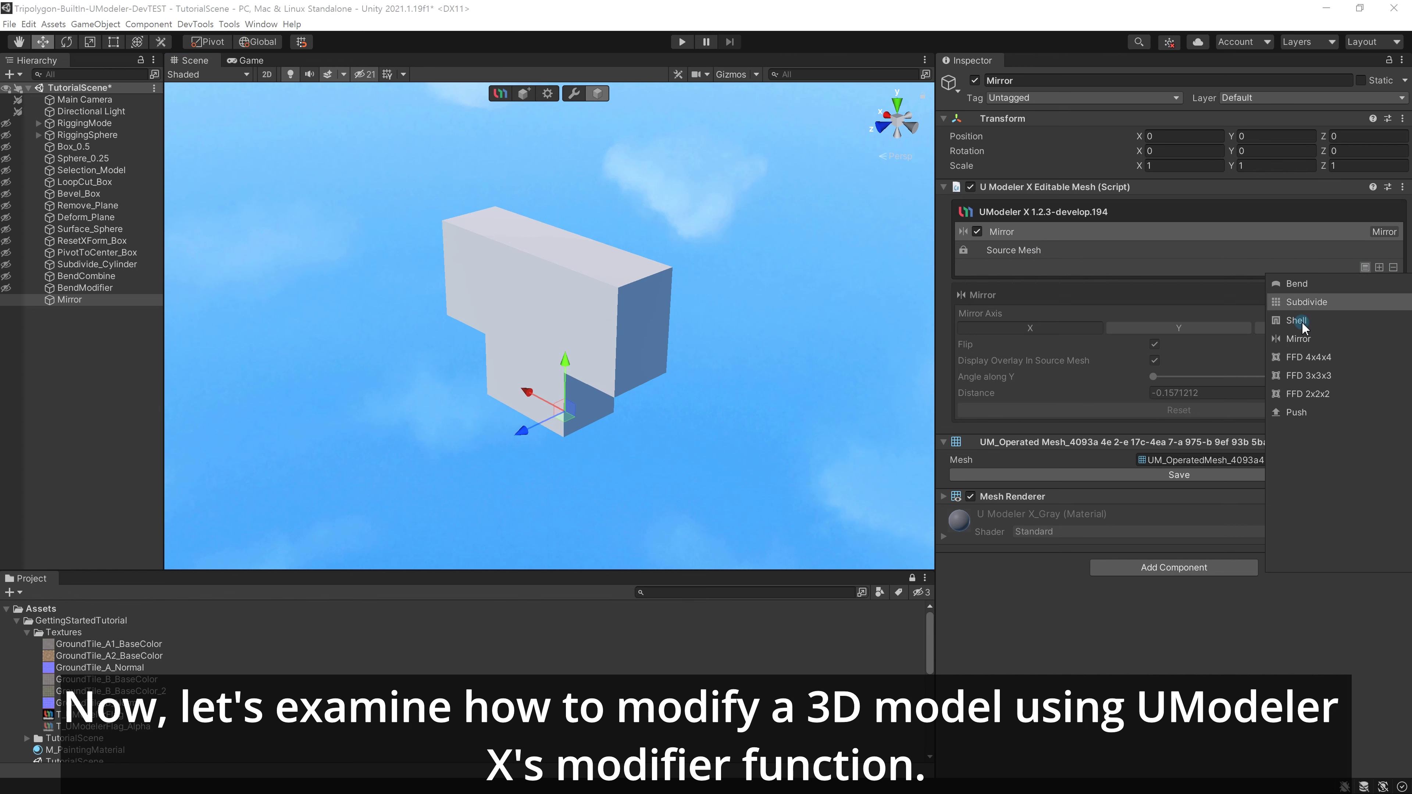
left_click(1093, 272)
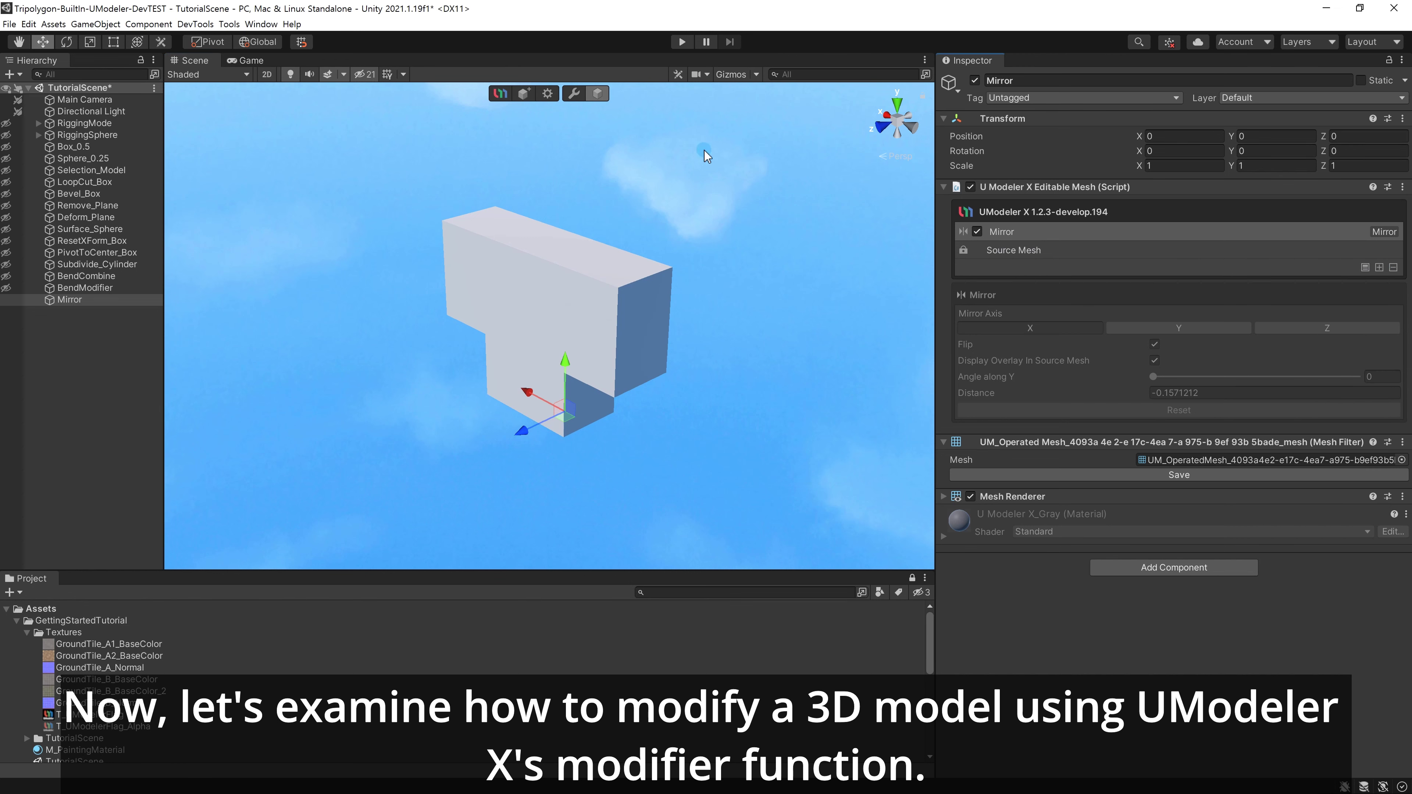
left_click(573, 93)
left_click_drag(684, 318, 804, 319, "alt")
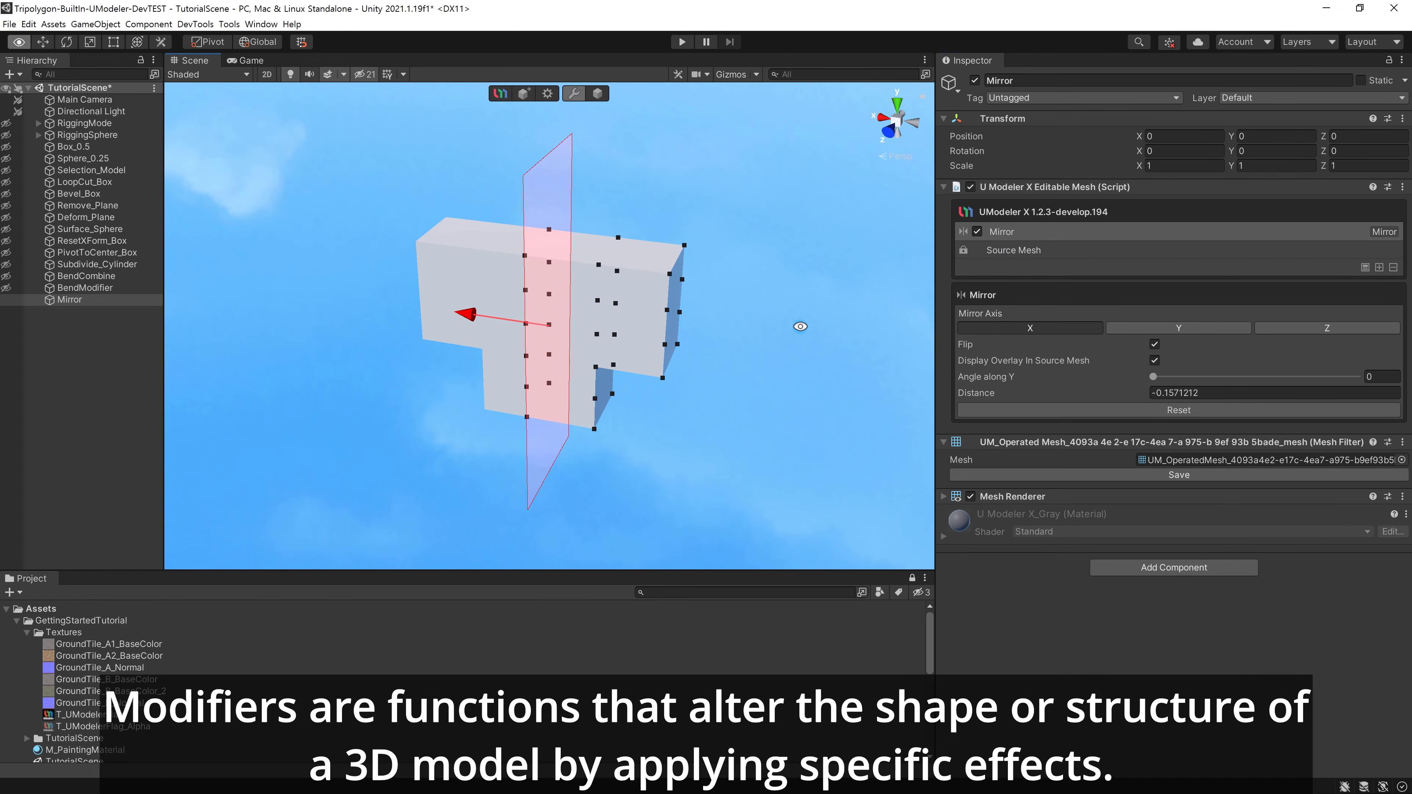
mouse_move(472, 320)
left_mouse_down()
mouse_move(505, 325)
mouse_move(480, 321)
left_mouse_up()
Try raising the side end faces of the Mirror object's source mesh in face editing, and undo the move.
left_click(1043, 251)
left_click_drag(839, 300, 789, 300, "alt")
left_click(597, 93)
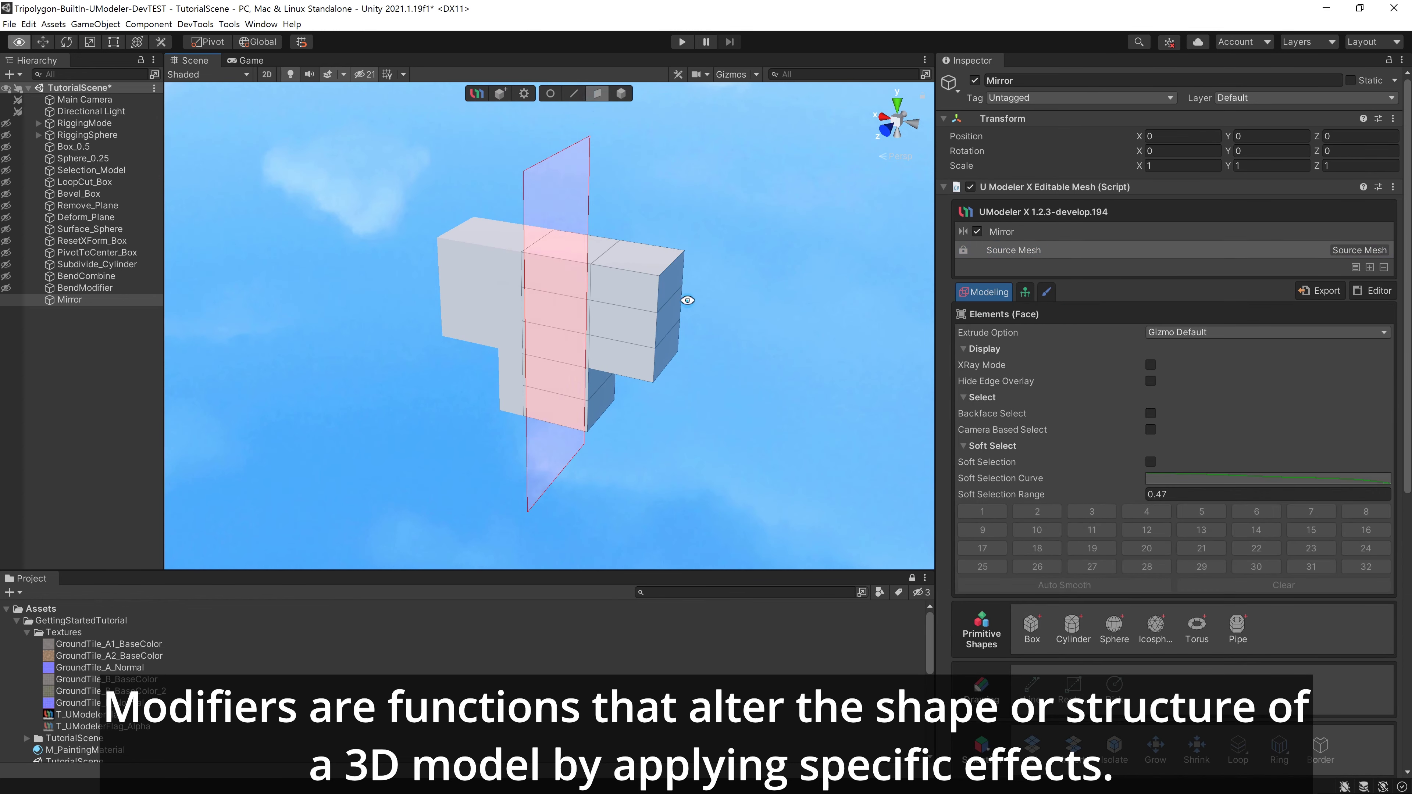
left_click(661, 286)
left_click_drag(662, 281, 662, 221)
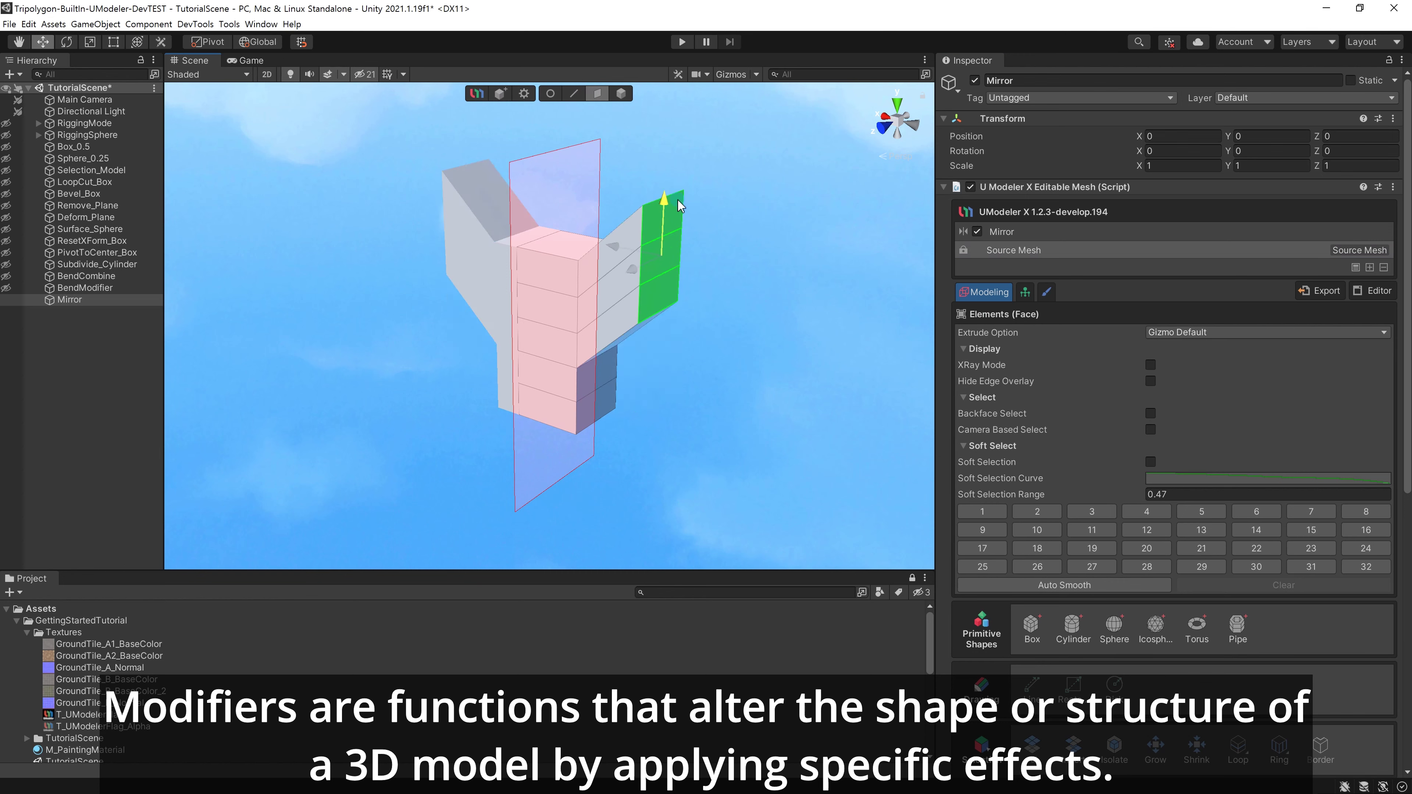
key("ctrl+z")
Clear the face selection and add a Subdivide modifier with subdivision level 1 above the Mirror modifier.
left_click(1371, 268)
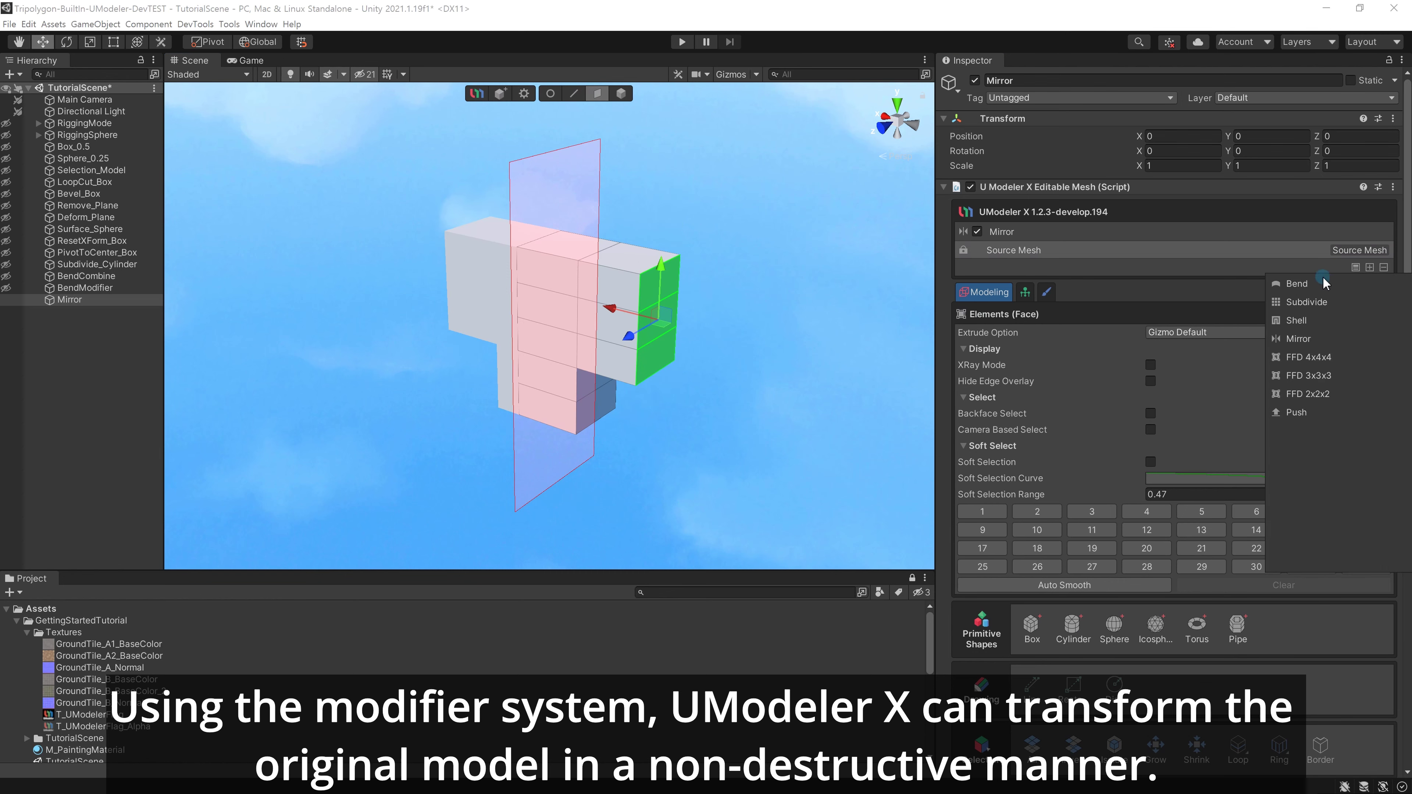
left_click(838, 306)
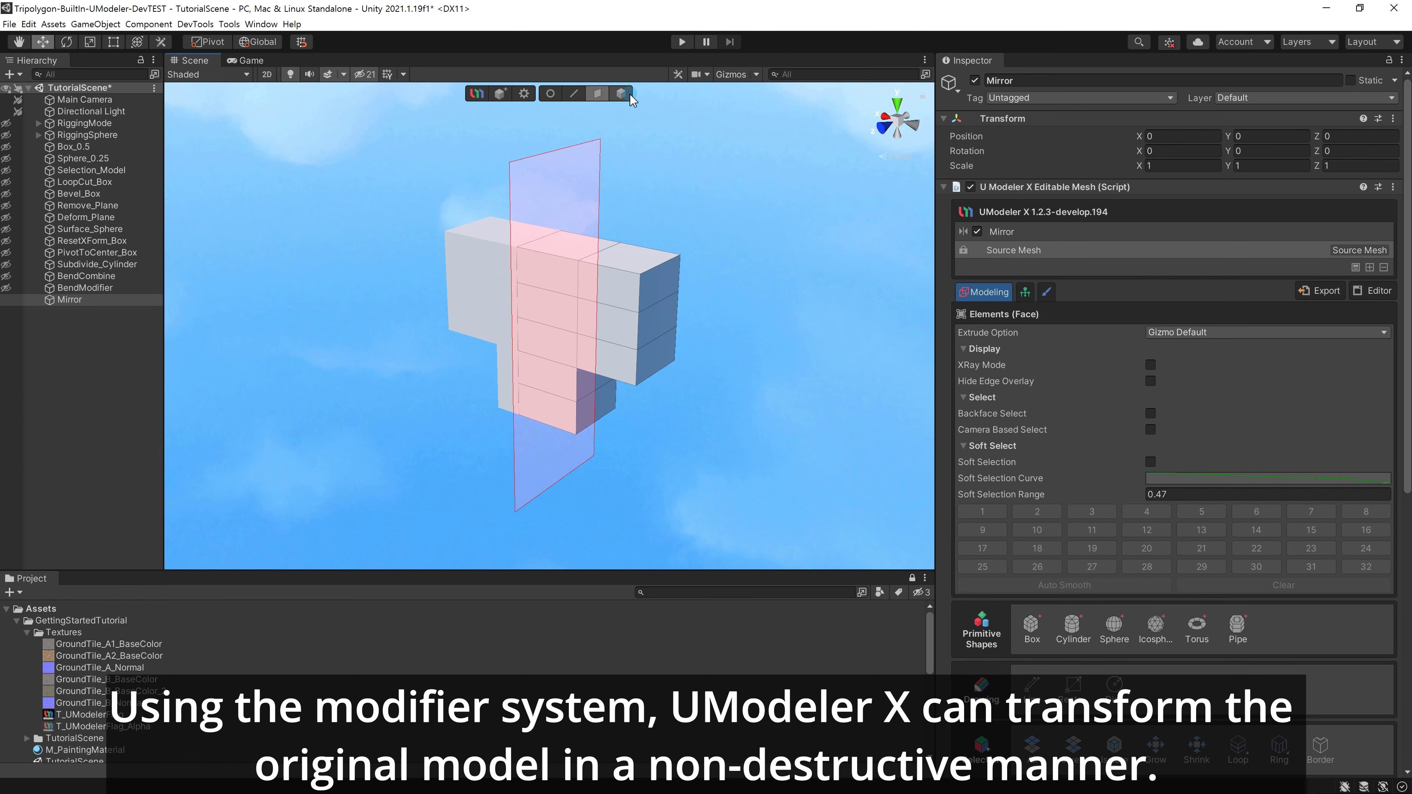
left_click(1370, 268)
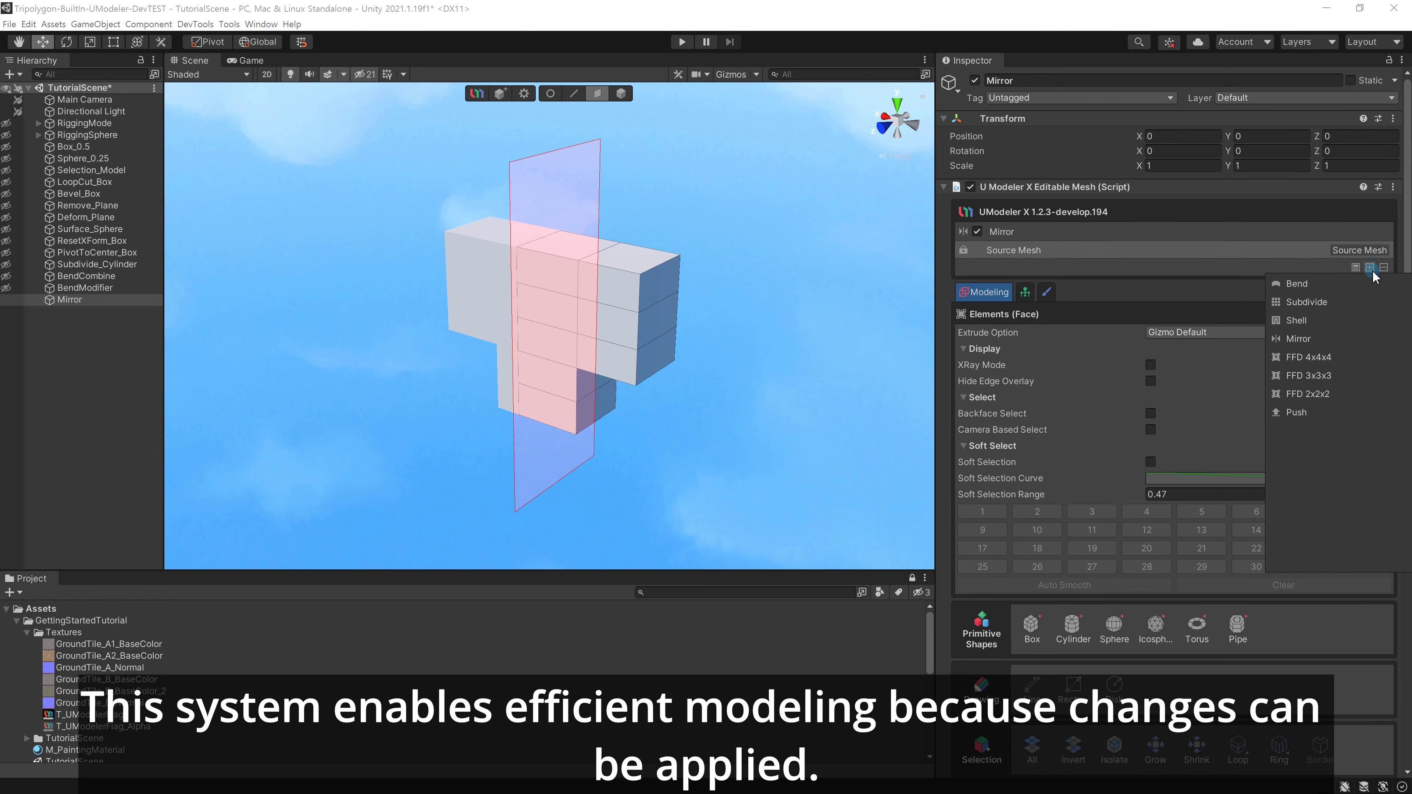
left_click(1327, 310)
left_click(1067, 347)
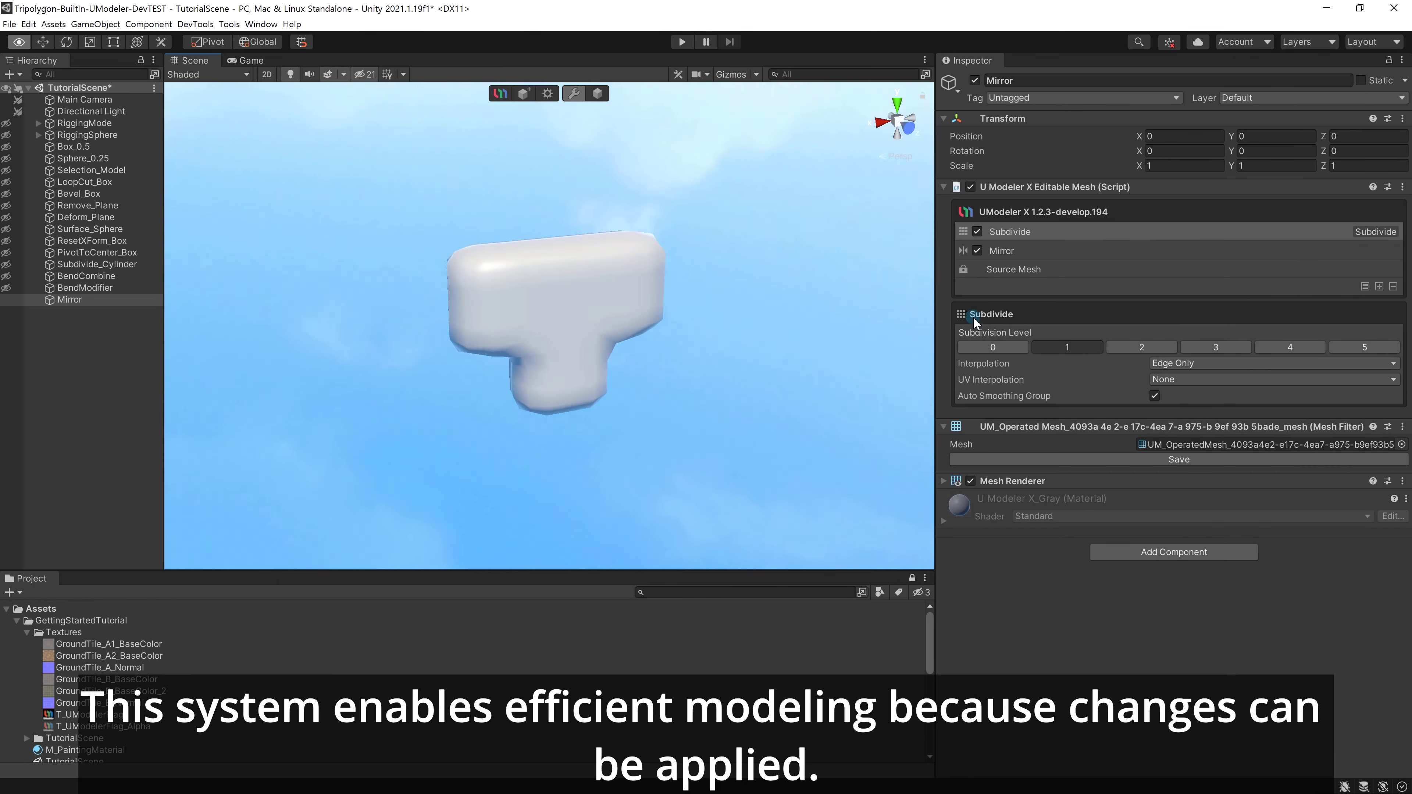
Return to the Mirror object's source mesh, select the middle row of front faces and pull them outward.
left_click_drag(806, 323, 651, 326, "alt")
left_click(1002, 251)
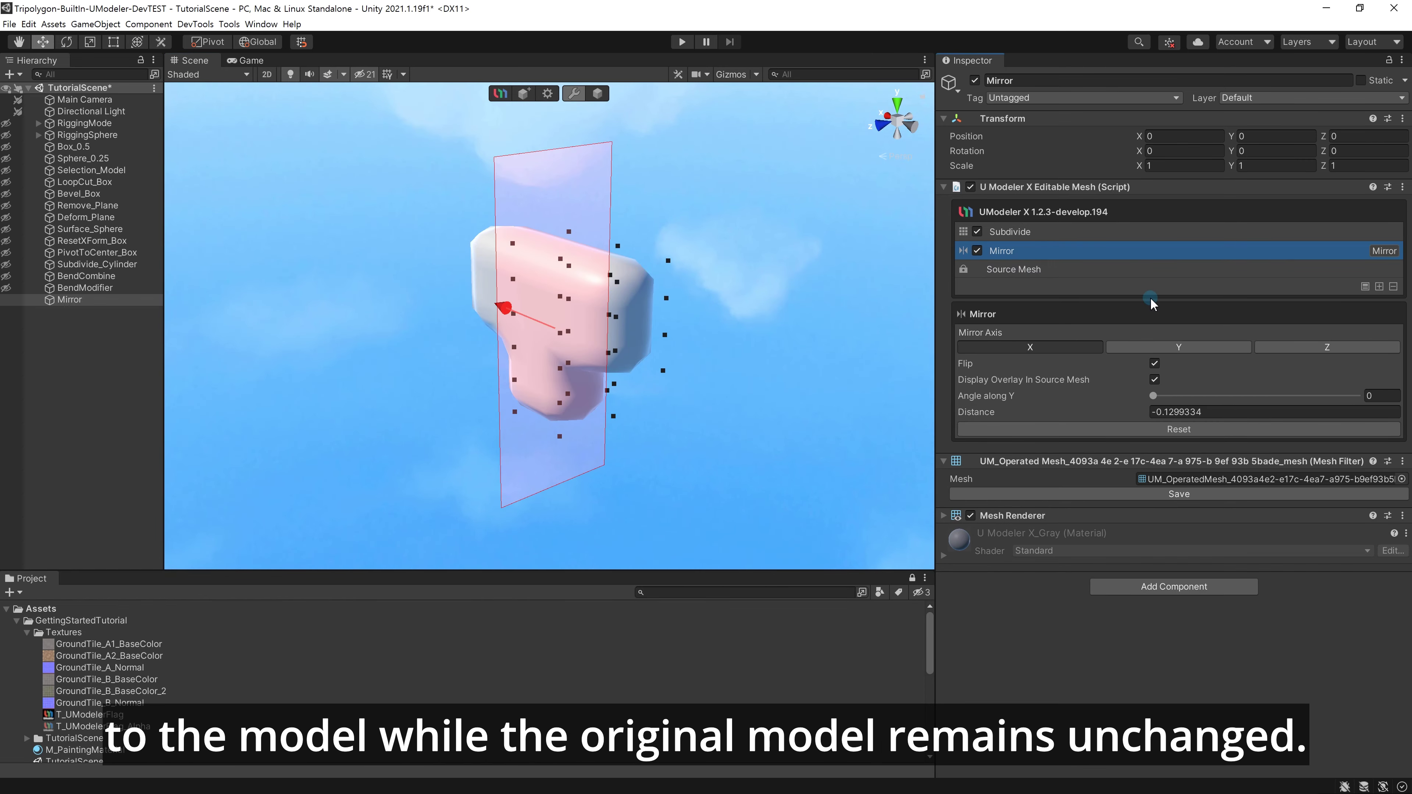
left_click(1077, 288)
left_click(632, 288)
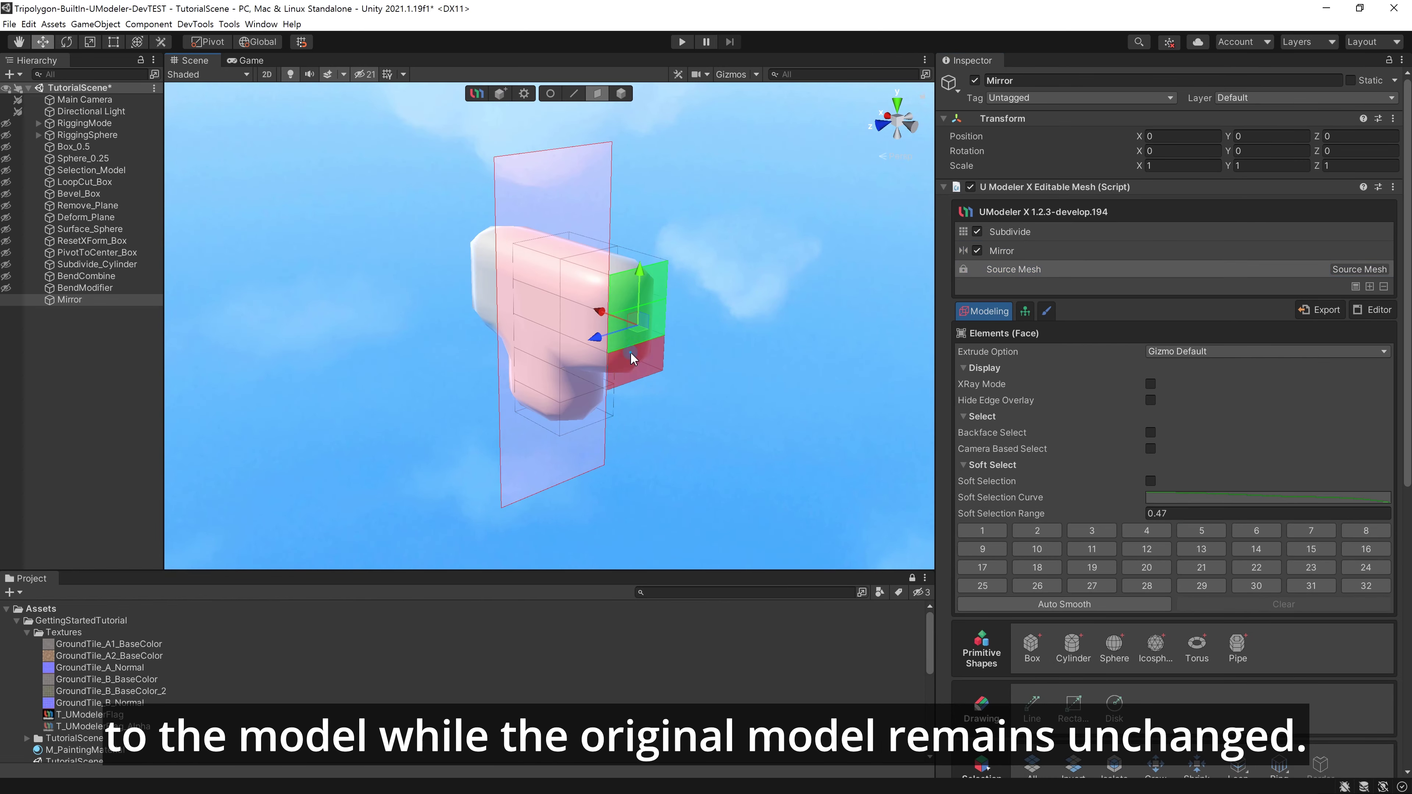
left_click(553, 311)
left_click(581, 323, "shift")
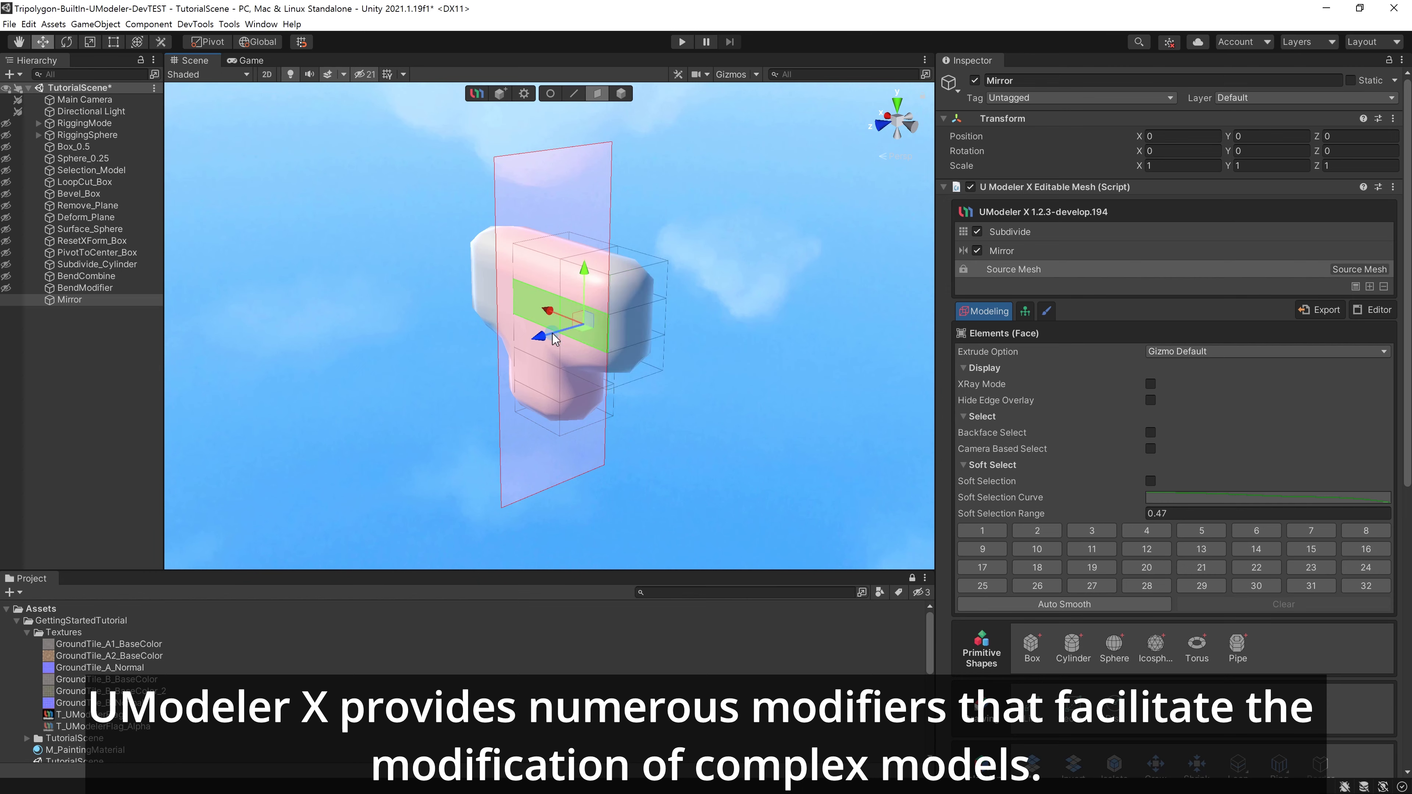
left_click_drag(542, 338, 509, 350, "shift")
Switch the source mesh to vertex editing, box-select a group of vertices and move them slightly.
left_click_drag(623, 356, 517, 334, "alt")
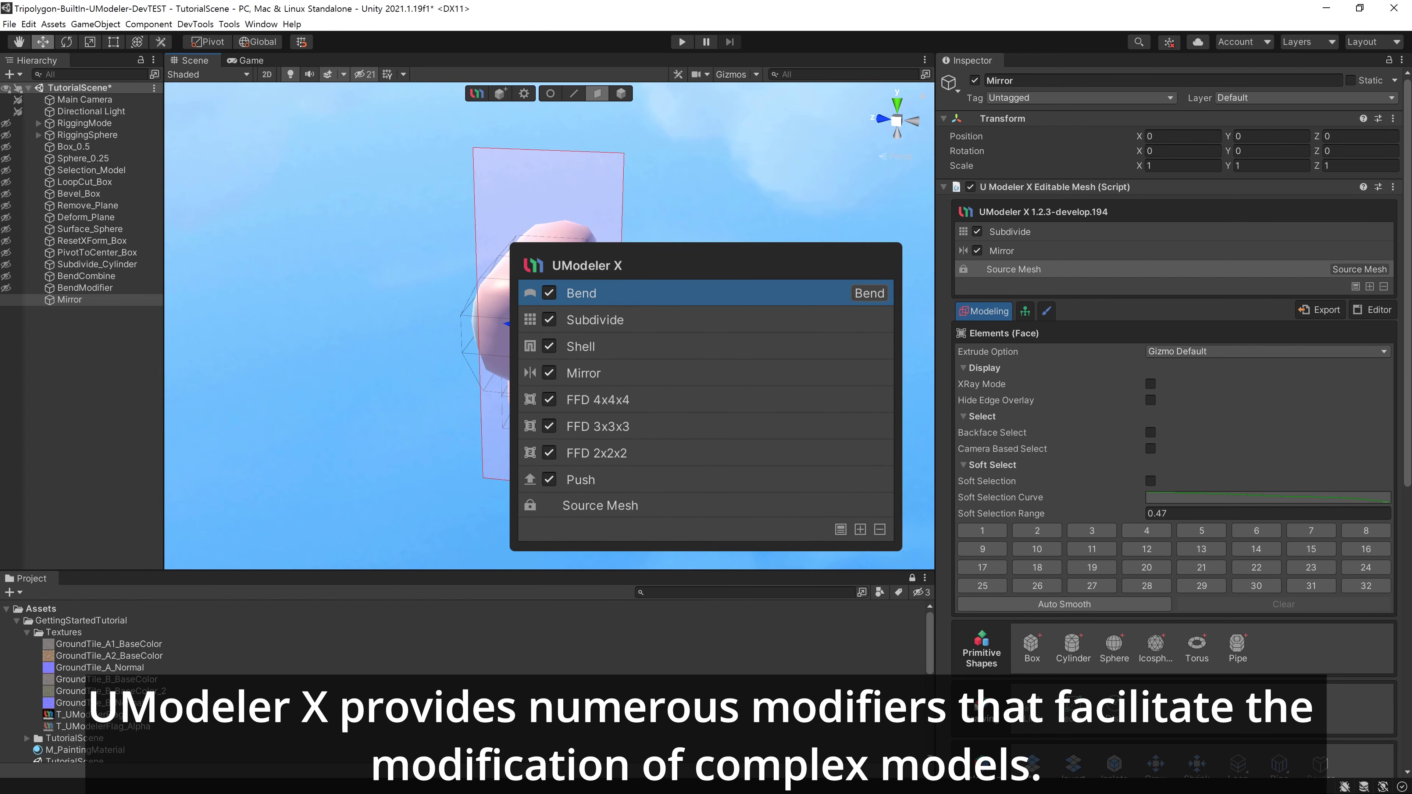
left_click_drag(639, 290, 559, 383, "alt")
left_click(551, 93)
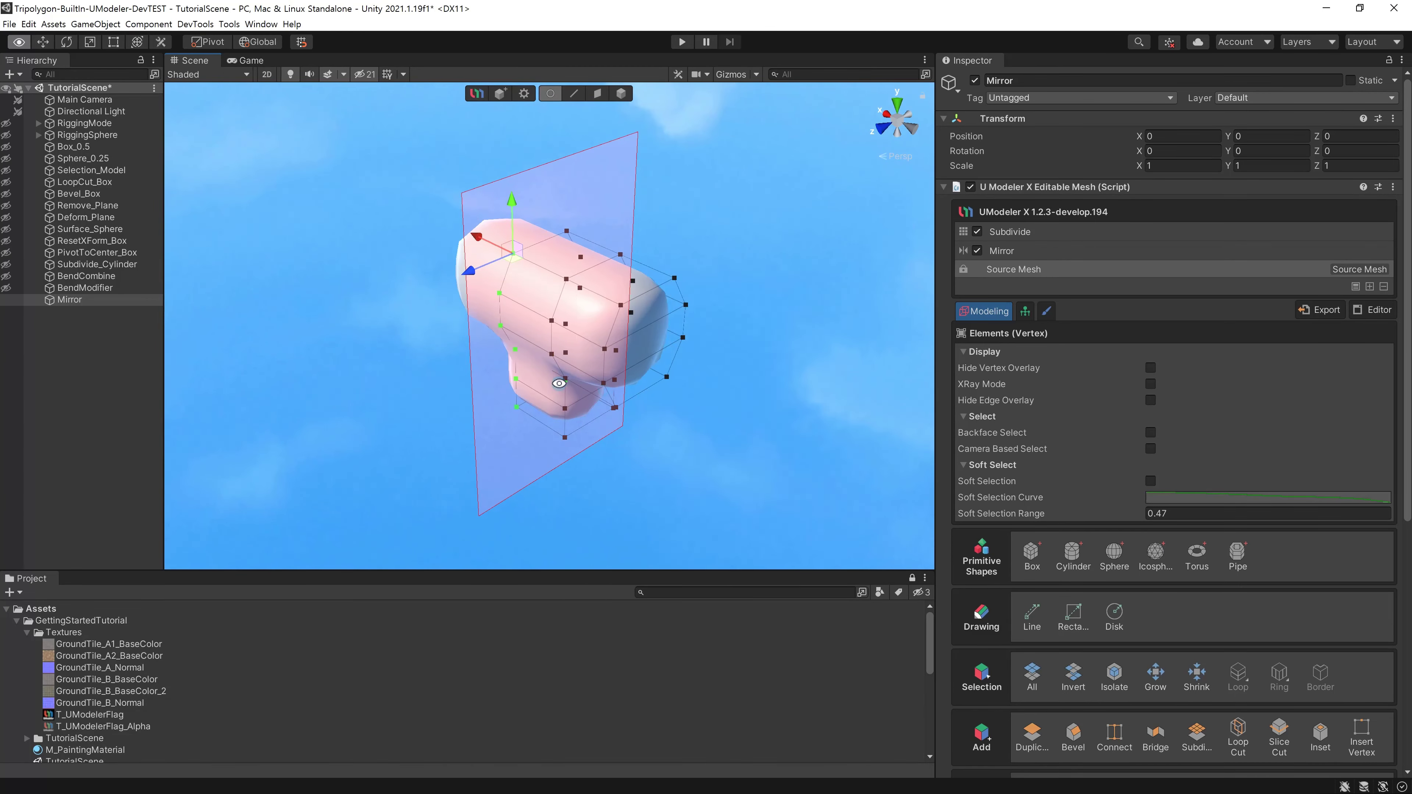
left_click_drag(490, 289, 267, 340, "alt")
left_click_drag(636, 432, 559, 223, "shift")
left_click_drag(548, 377, 558, 385)
left_click_drag(628, 334, 906, 286, "alt")
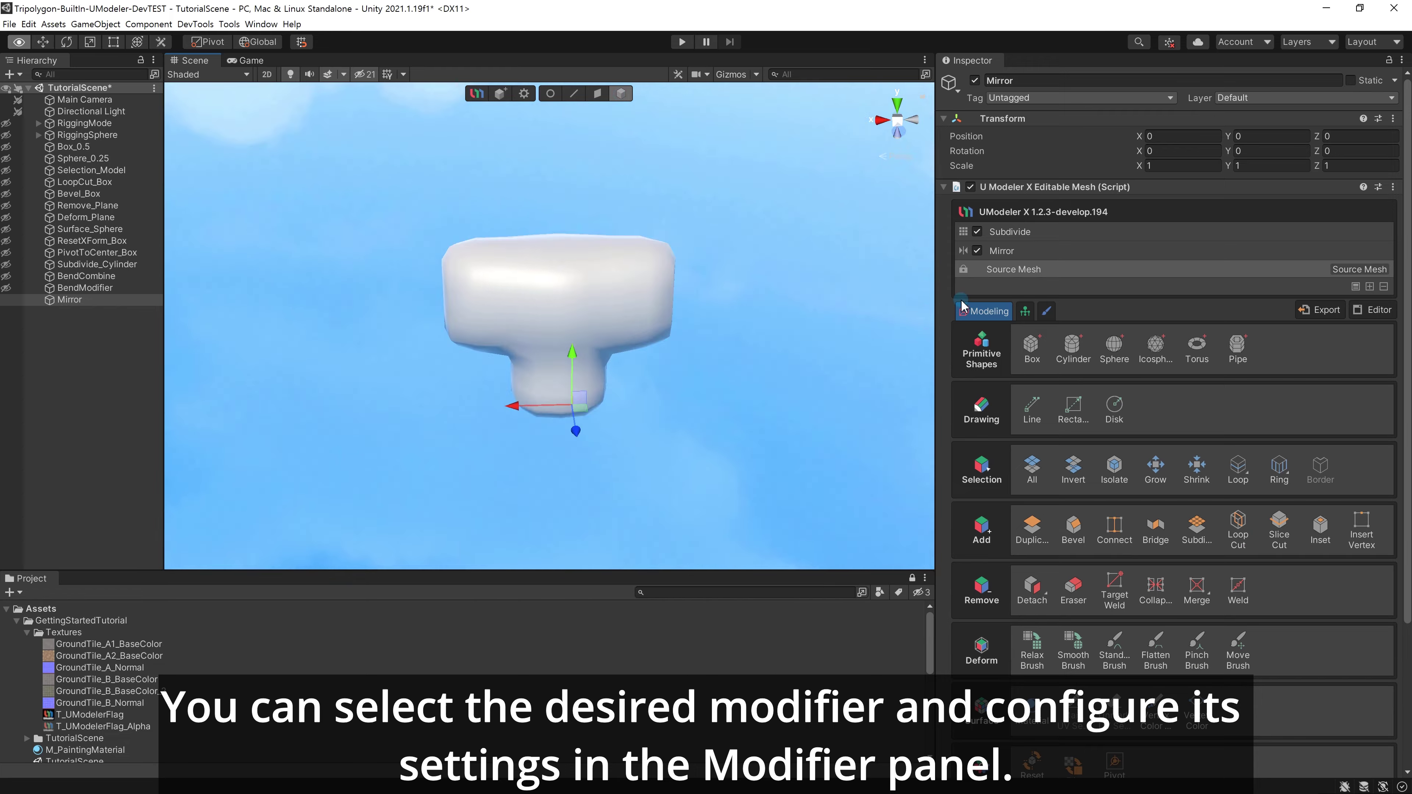
left_click_drag(656, 301, 716, 318, "alt")
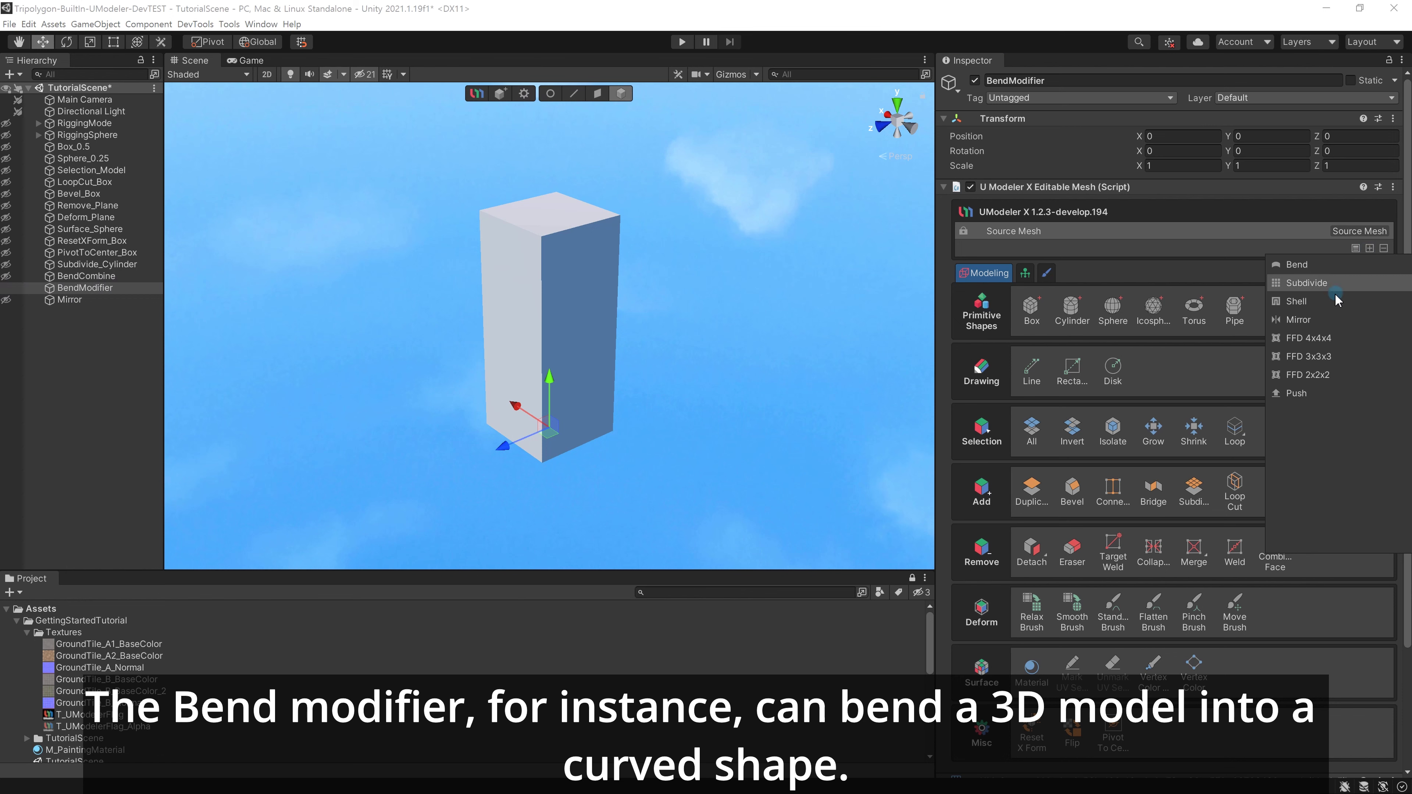
Add a Bend modifier to the BendModifier box with the Y axis, an angle of -51.64 and an adjusted direction of -23.38.
left_click(1334, 265)
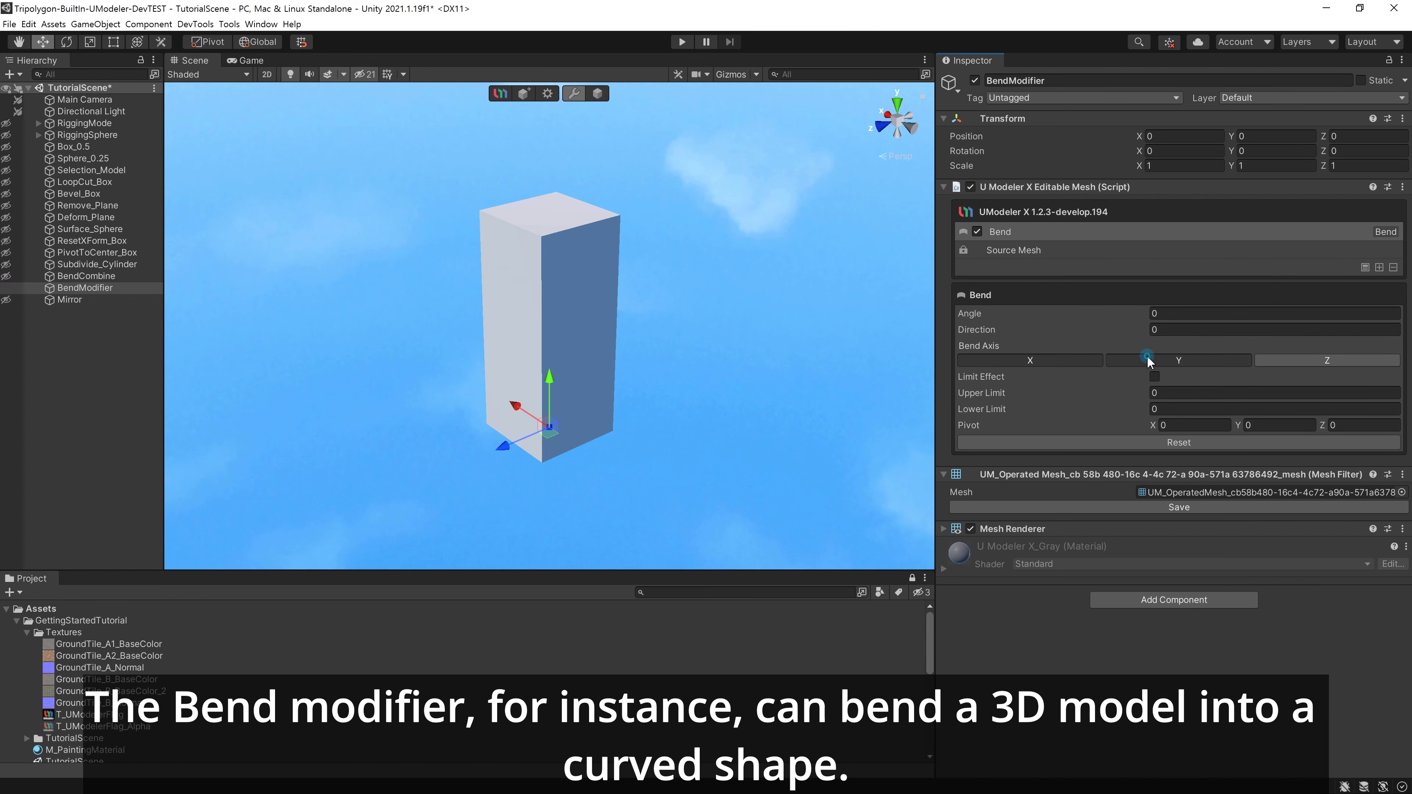
left_click_drag(1137, 314, 1316, 403)
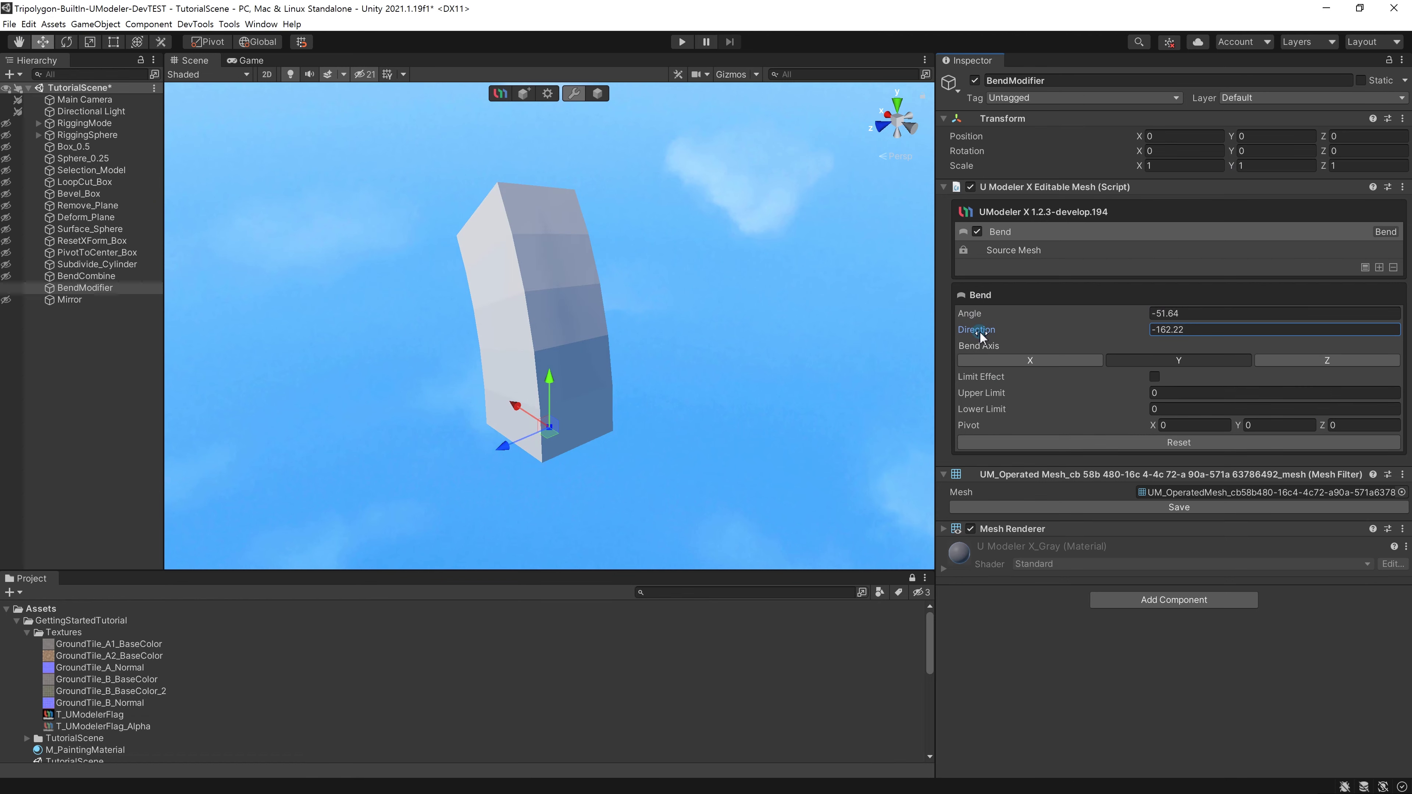
left_click_drag(981, 335, 530, 716)
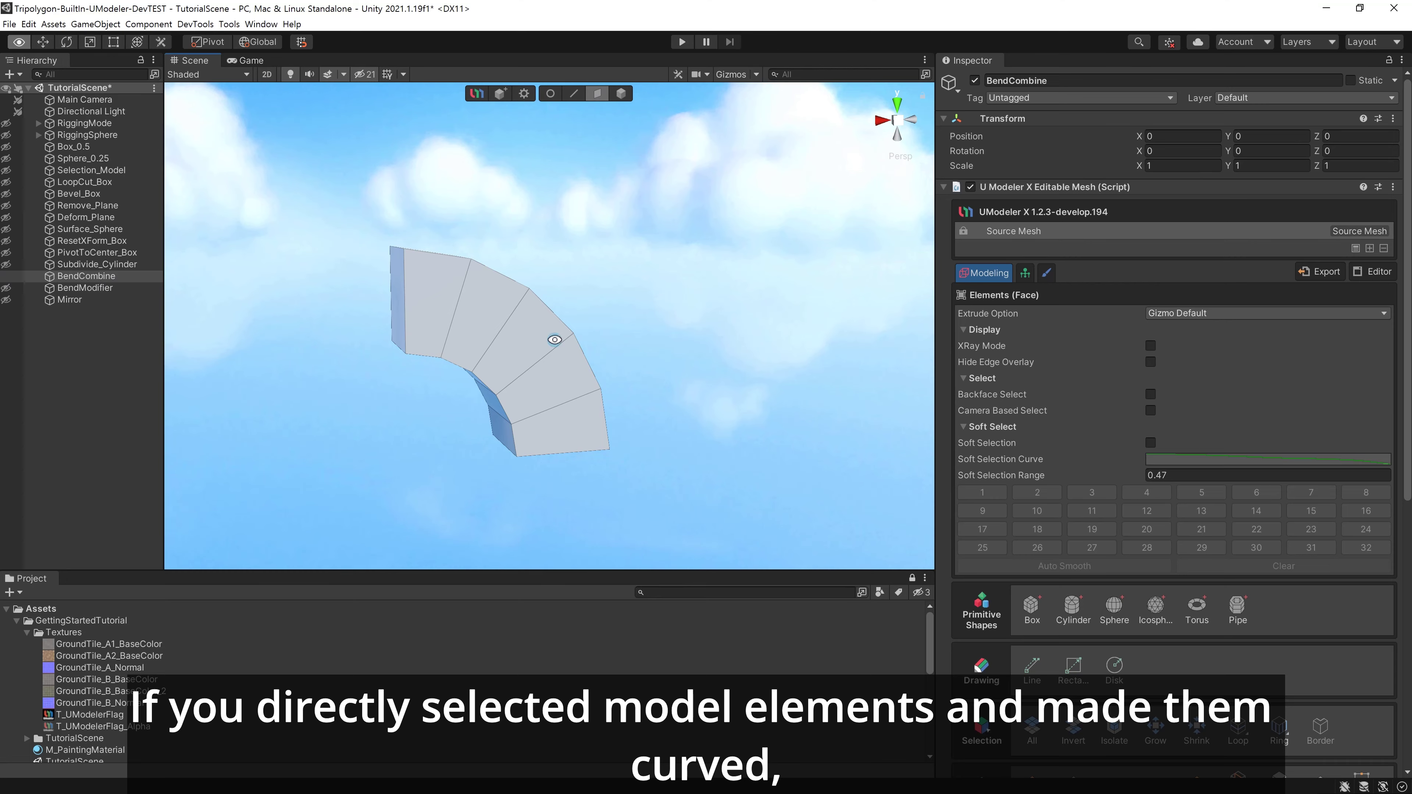
Try reshaping the curved BendCombine model by rotating its upper faces in face editing, and undo the rotation.
left_click_drag(554, 340, 315, 287, "alt")
left_click_drag(336, 207, 478, 356)
key("e")
left_click_drag(572, 401, 581, 366)
key("w")
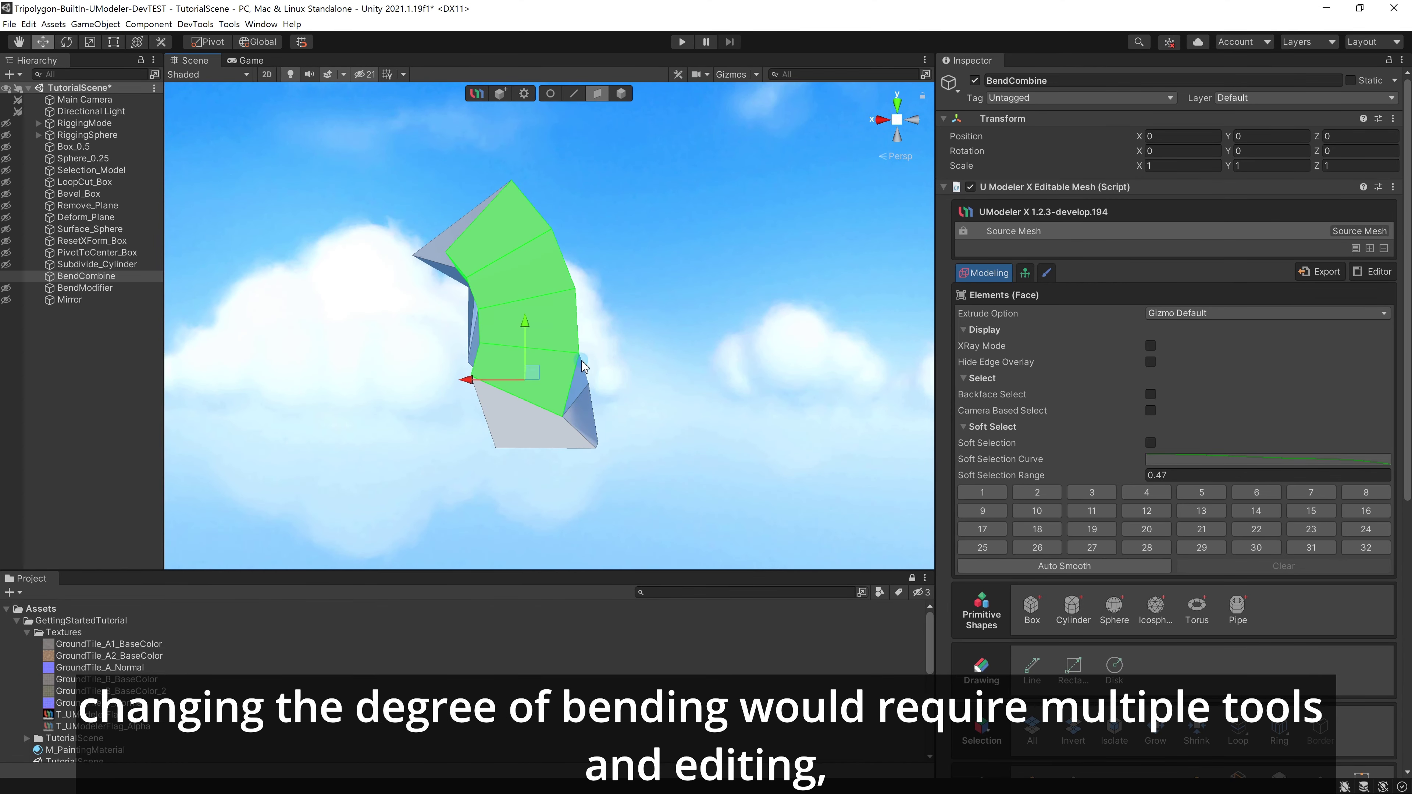
key("ctrl+z")
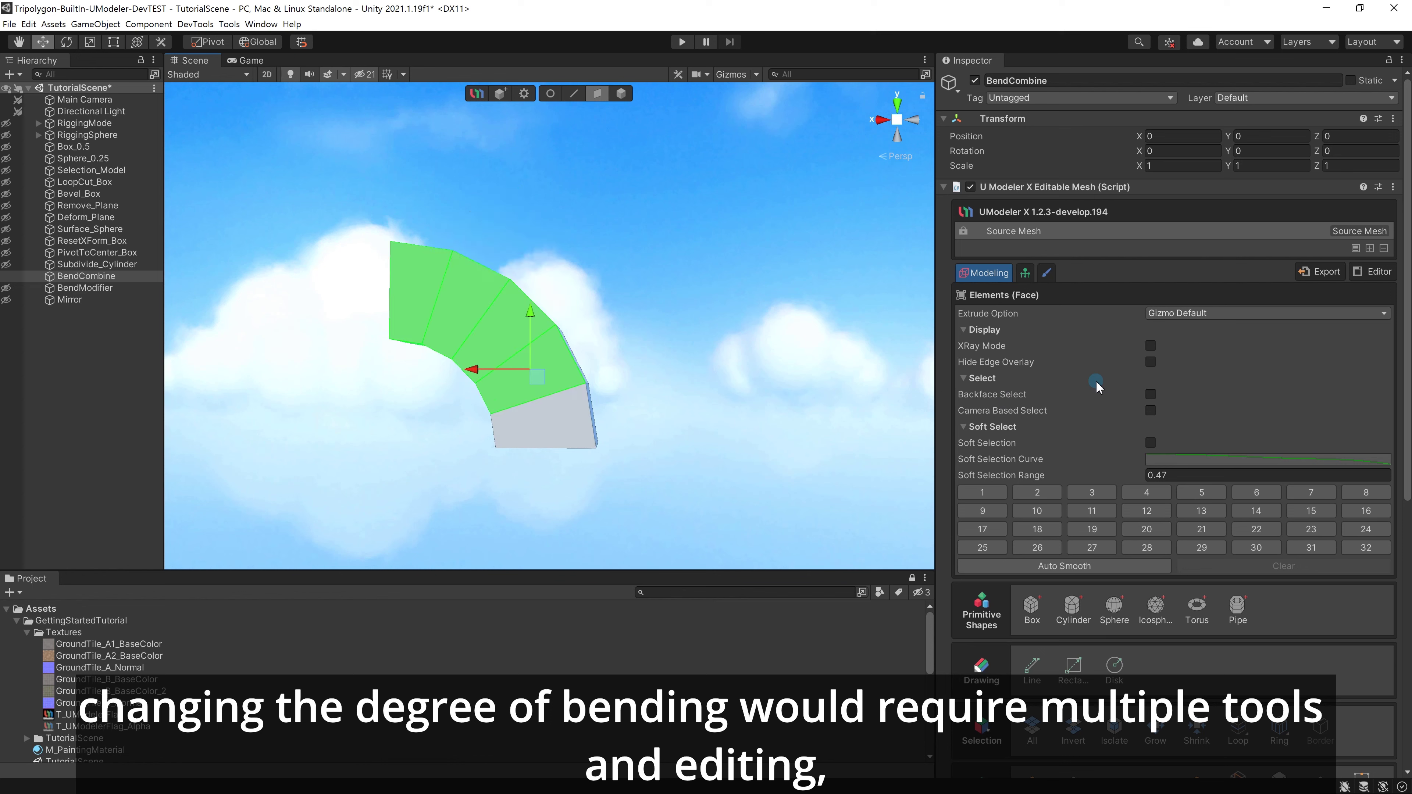
Turn on Backface Select and box-select the curved BendCombine model's upper faces.
left_click(1151, 395)
left_click_drag(278, 193, 577, 356)
key("e")
key("w")
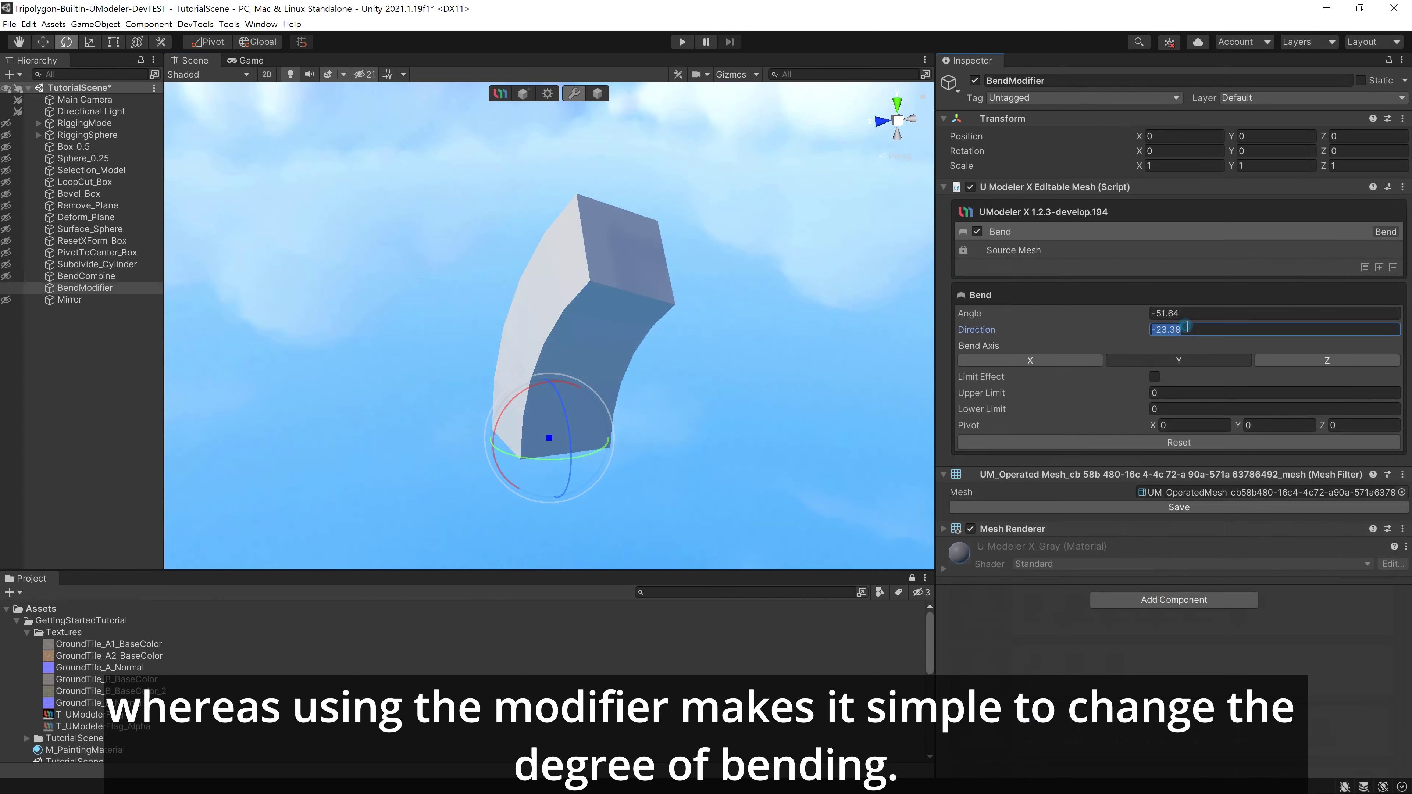
Set the Bend modifier's direction to 0 and its angle to about -17.1 on the BendModifier box, and return to its source mesh.
type("0")
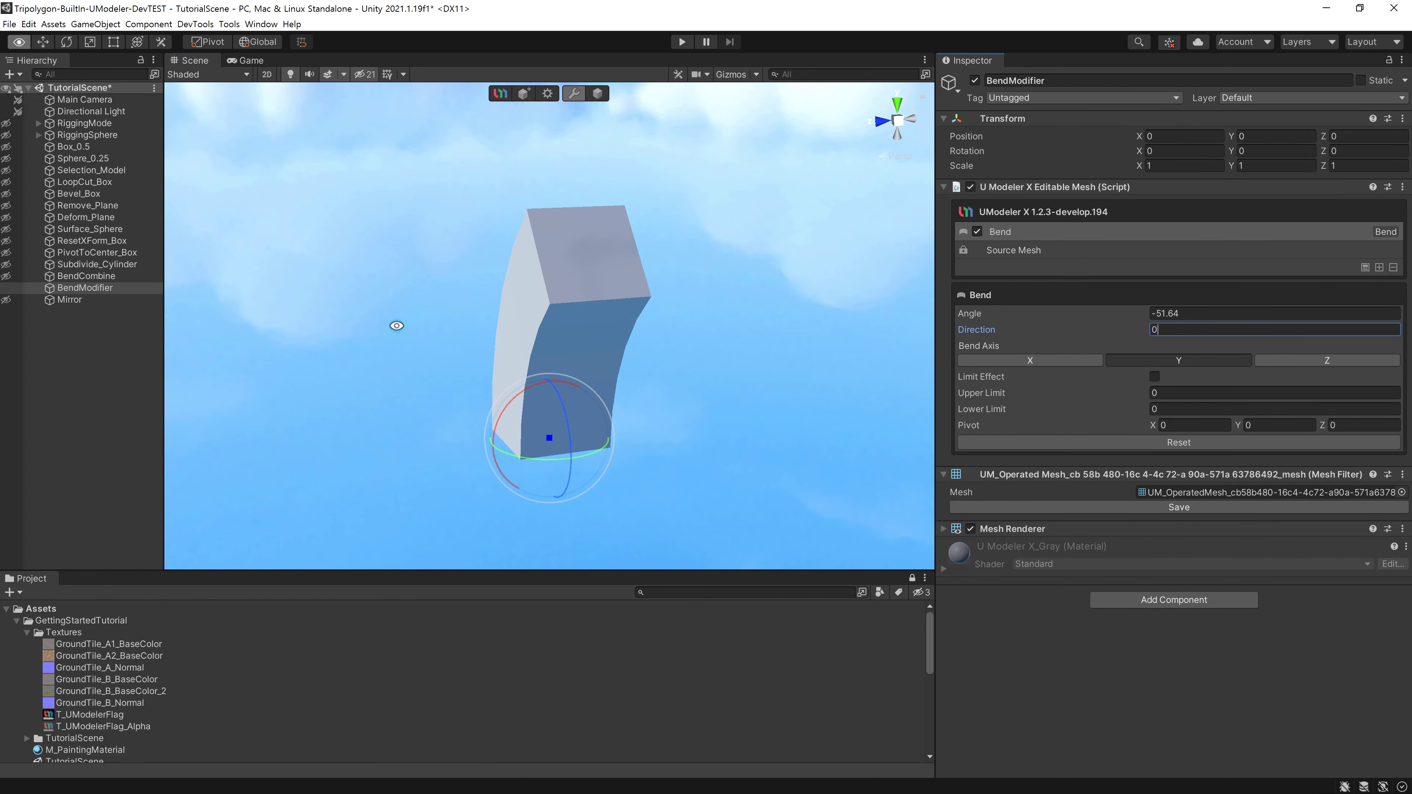
left_click_drag(394, 321, 734, 320, "alt")
left_click_drag(1150, 315, 1205, 328)
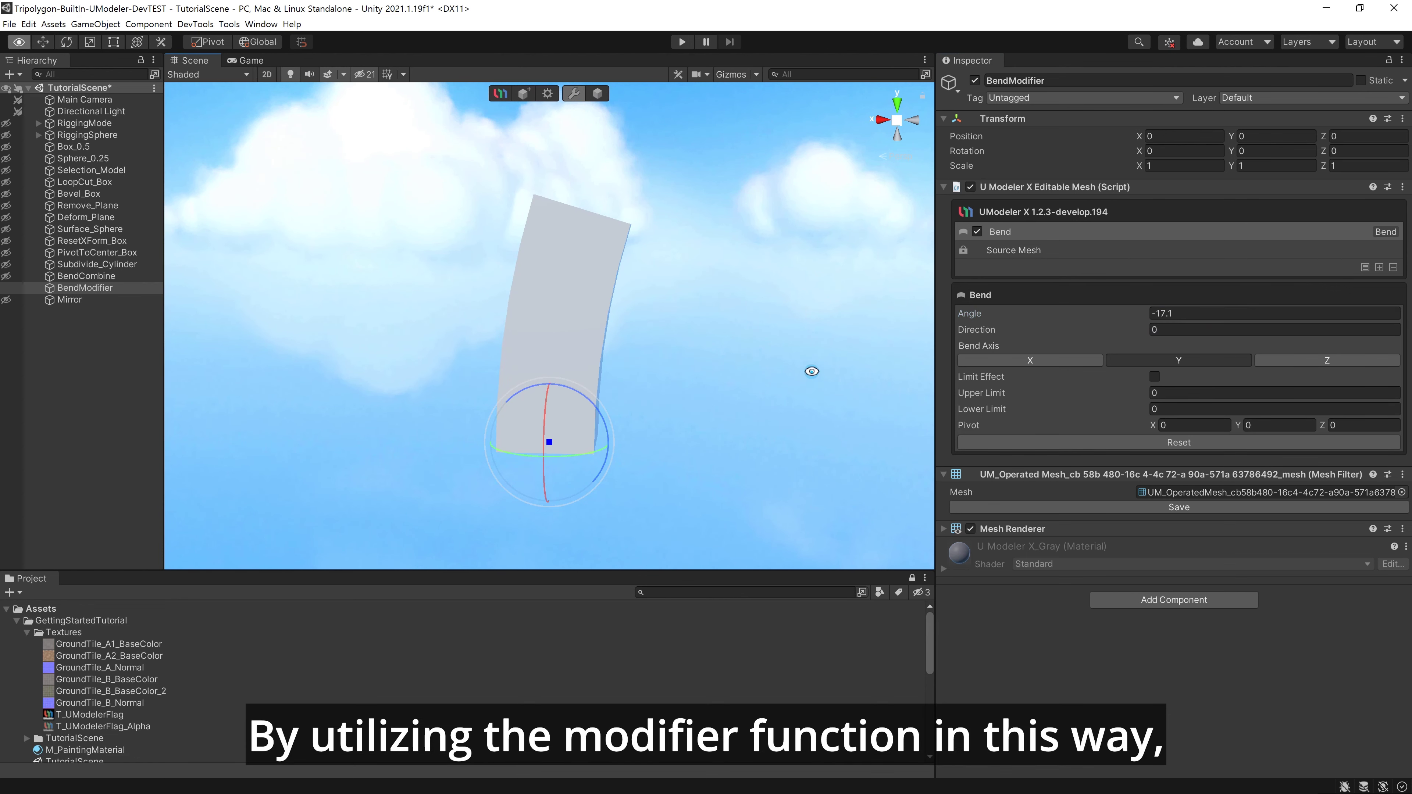
left_click_drag(810, 373, 416, 372, "alt")
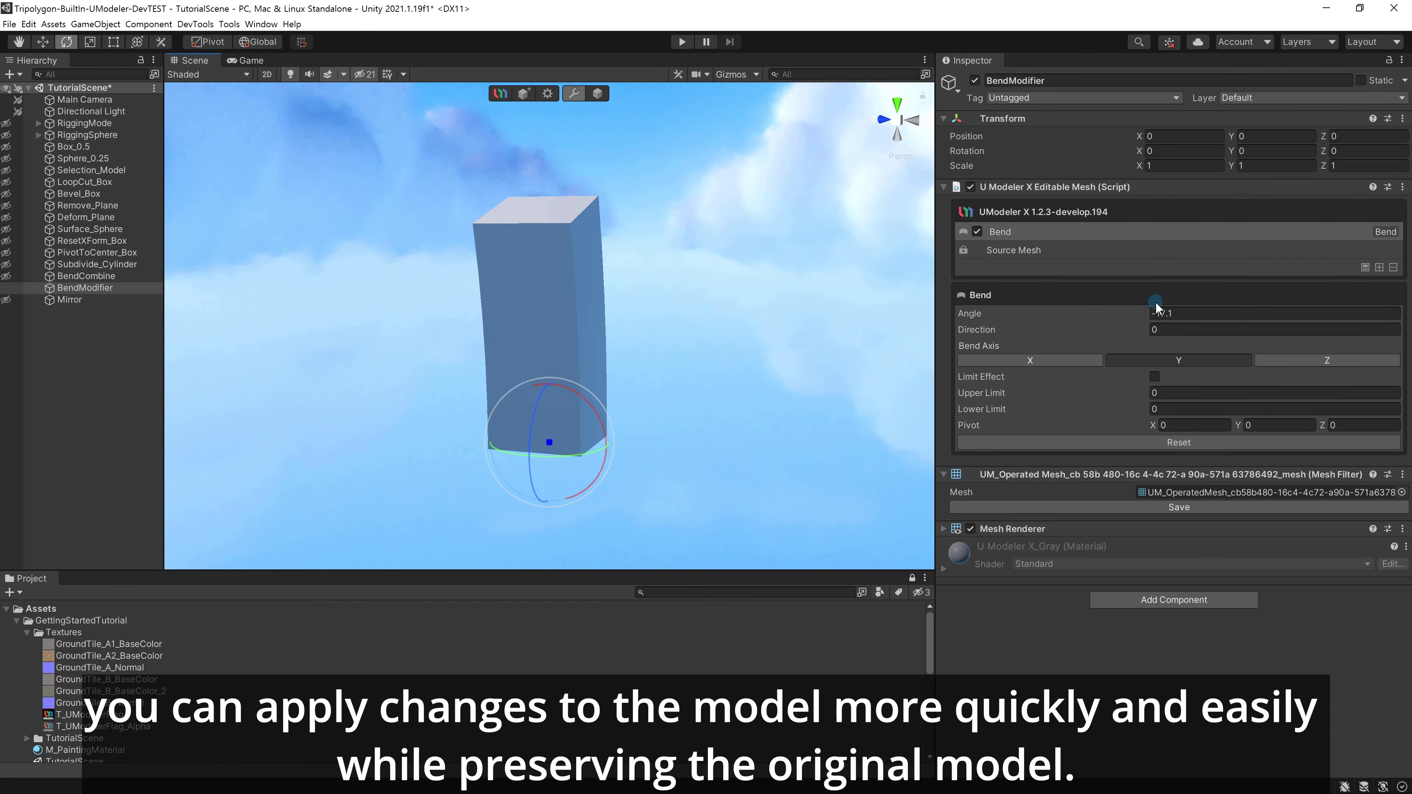
left_click(1014, 250)
left_click_drag(751, 356, 513, 354, "alt")
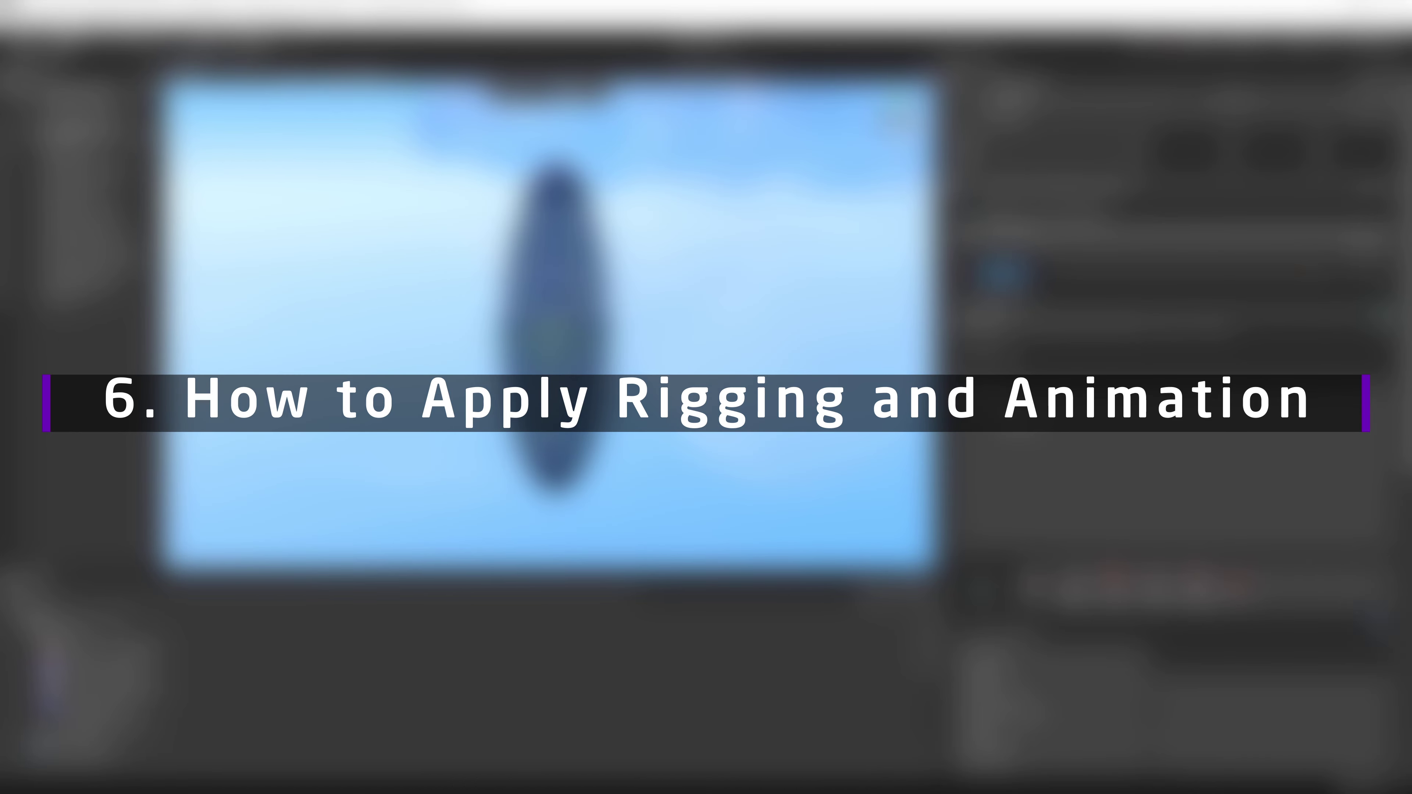
Assign Bone2 a weight of 1 on the selected upper vertices of RiggingSphere, then test-rotate the bone and undo the rotation.
scroll(1346, 590, "down", 10)
left_click(1363, 548)
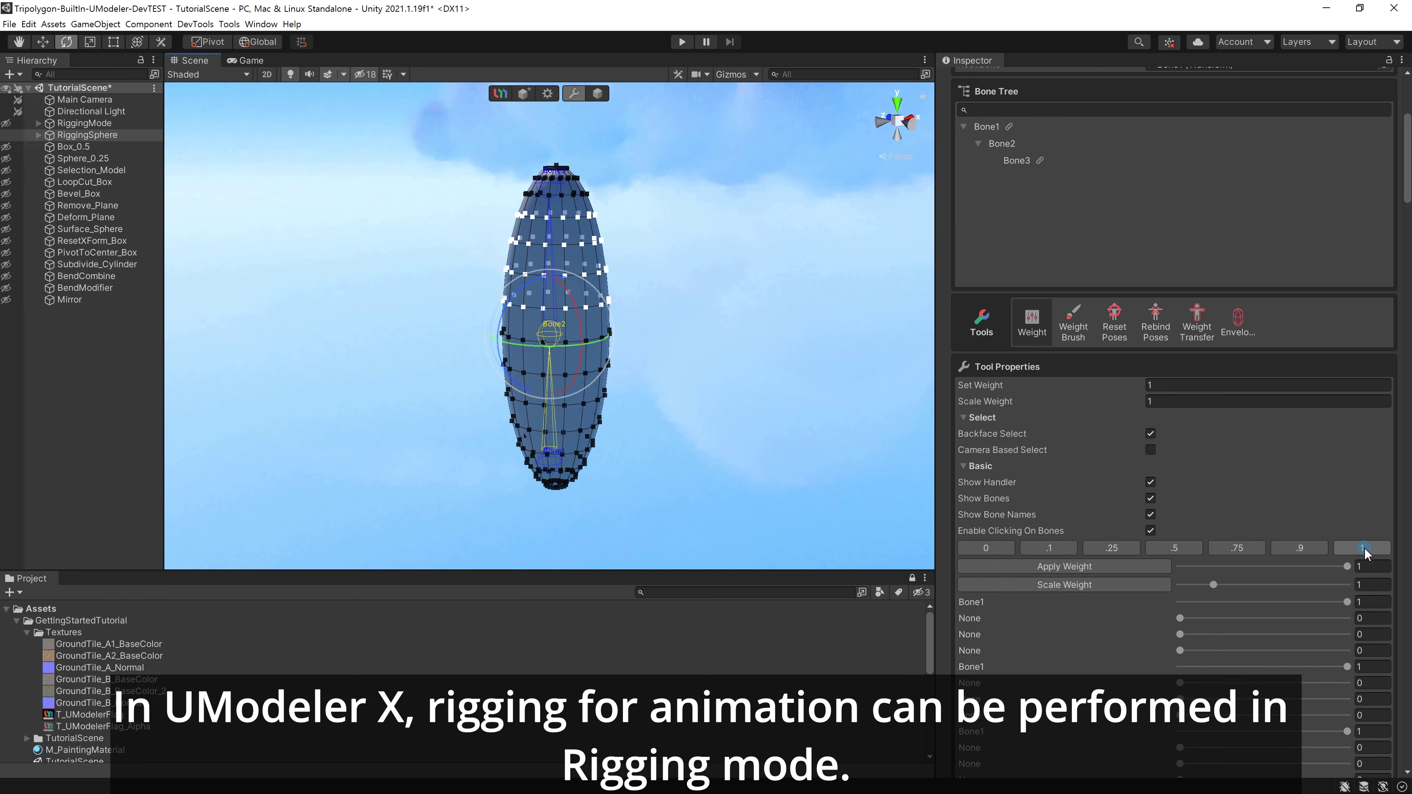
left_click(1365, 549)
left_click_drag(681, 331, 548, 329, "alt")
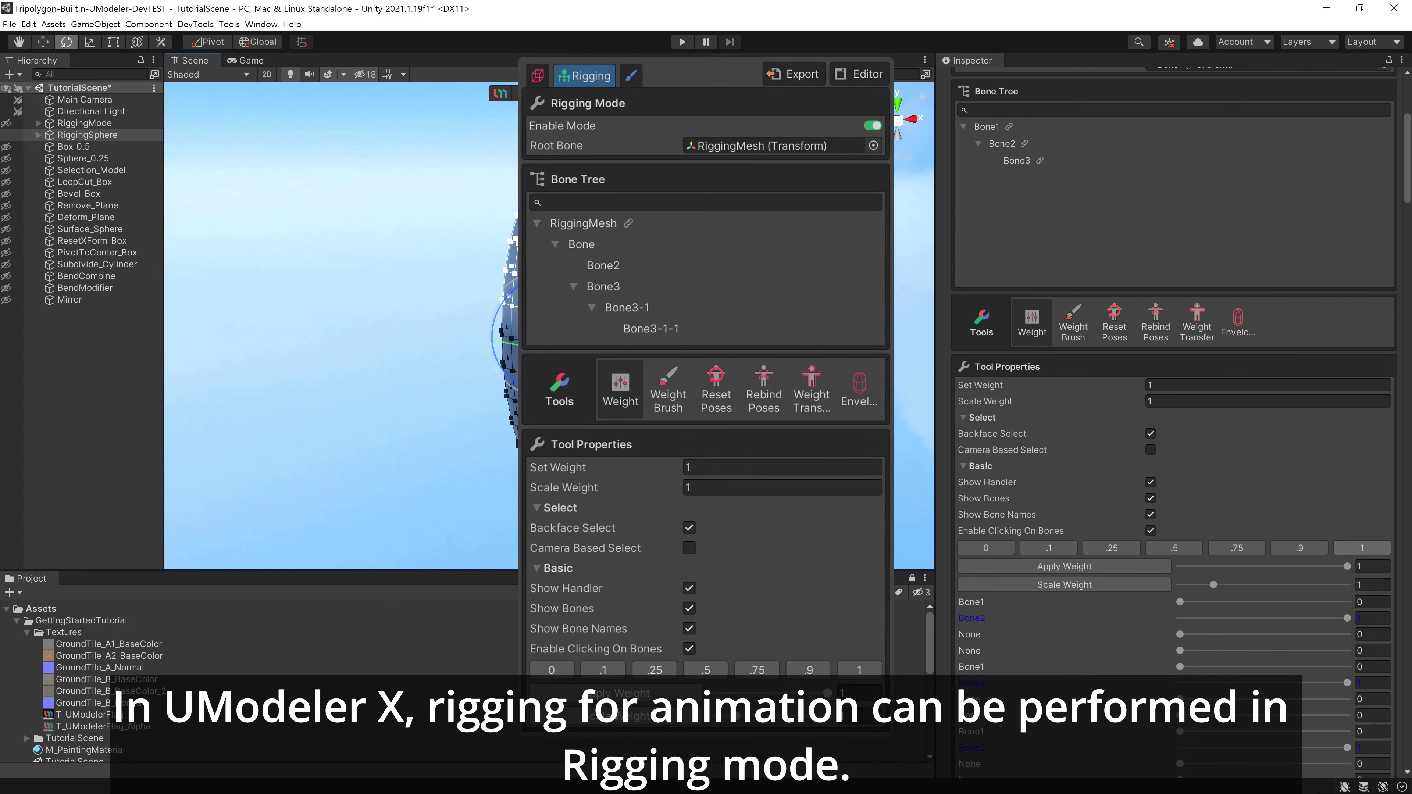
left_click_drag(515, 284, 634, 271)
key("ctrl+z")
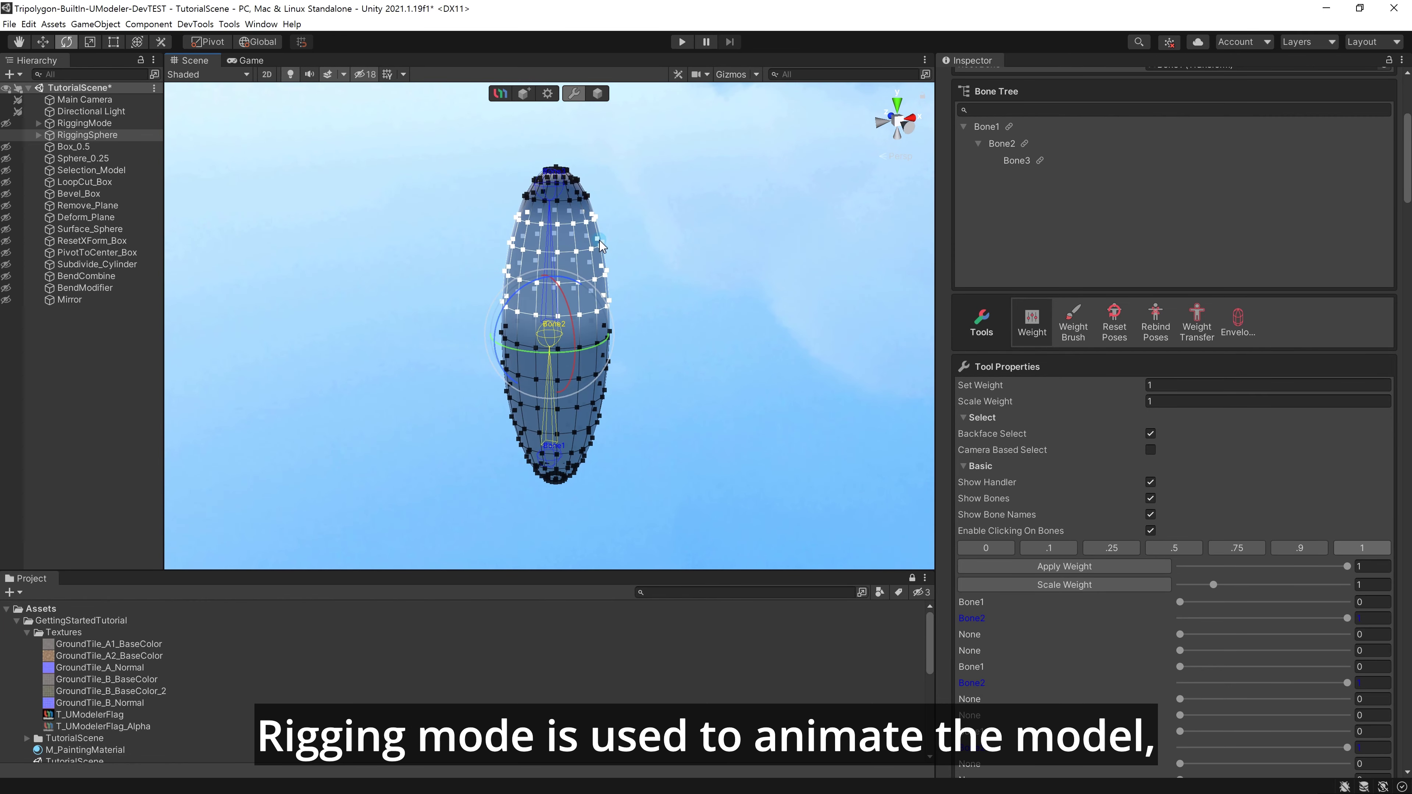
Select Bone3 of RiggingSphere with the Move tool and turn off Backface Select.
left_click(558, 201)
key("w")
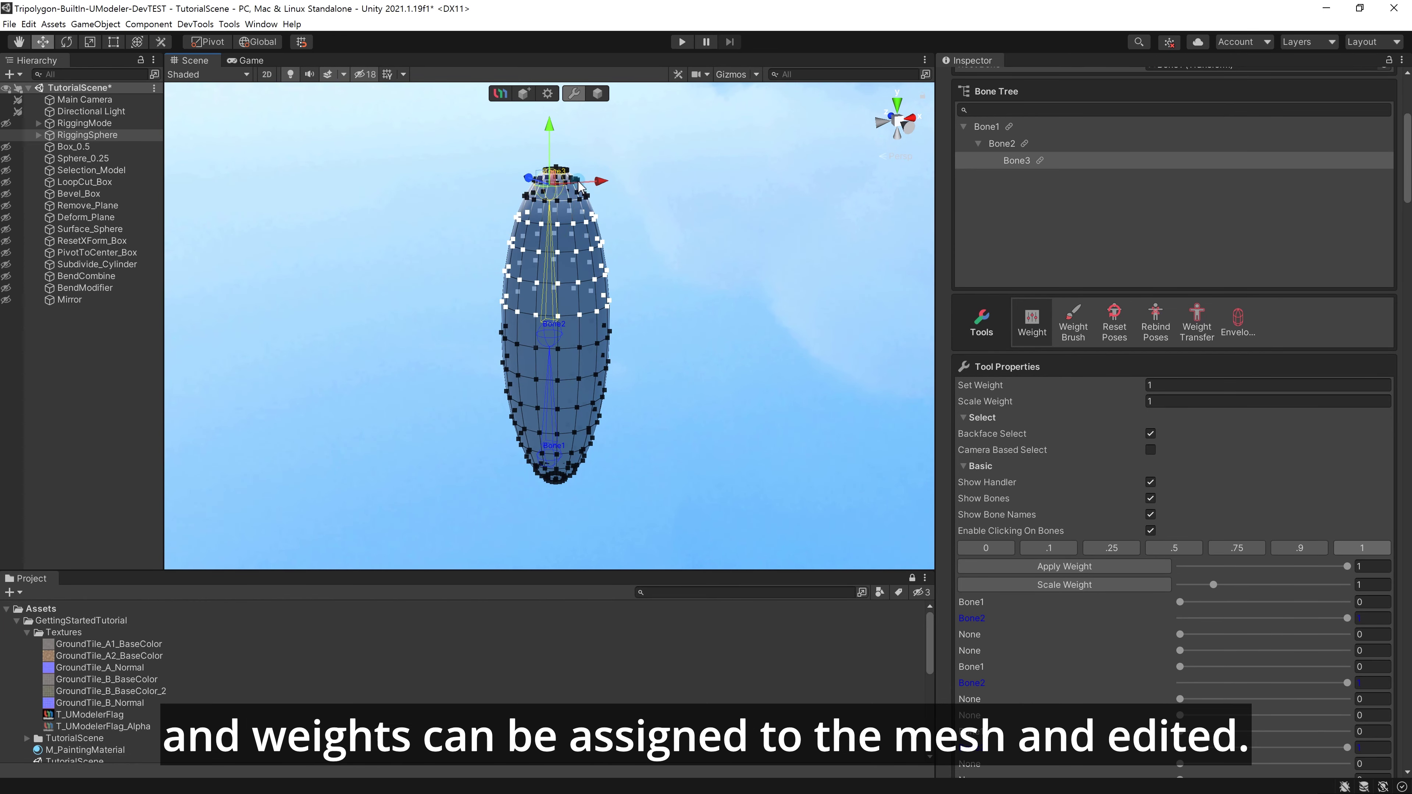
left_click_drag(561, 202, 788, 299)
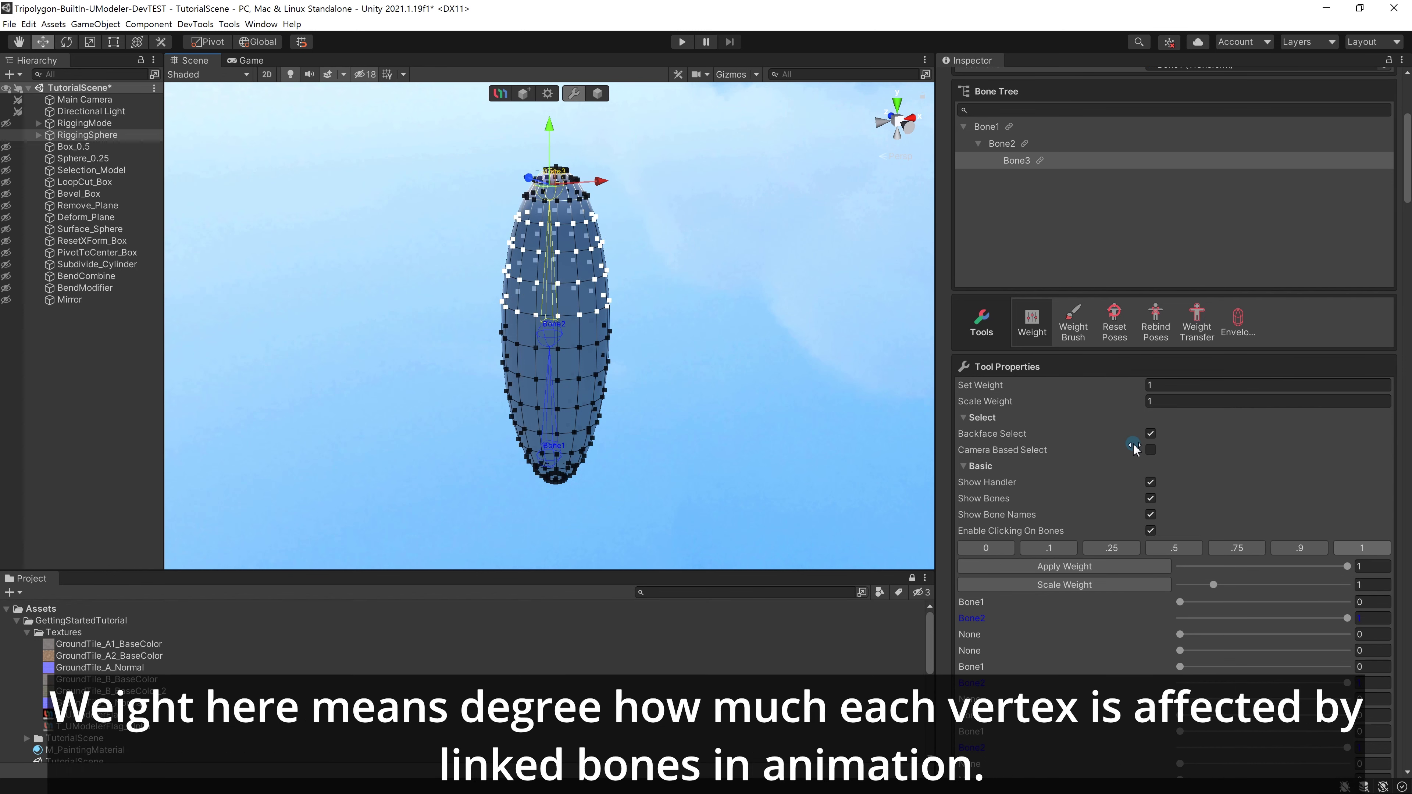
left_click(1150, 434)
left_click_drag(634, 329, 667, 340, "alt")
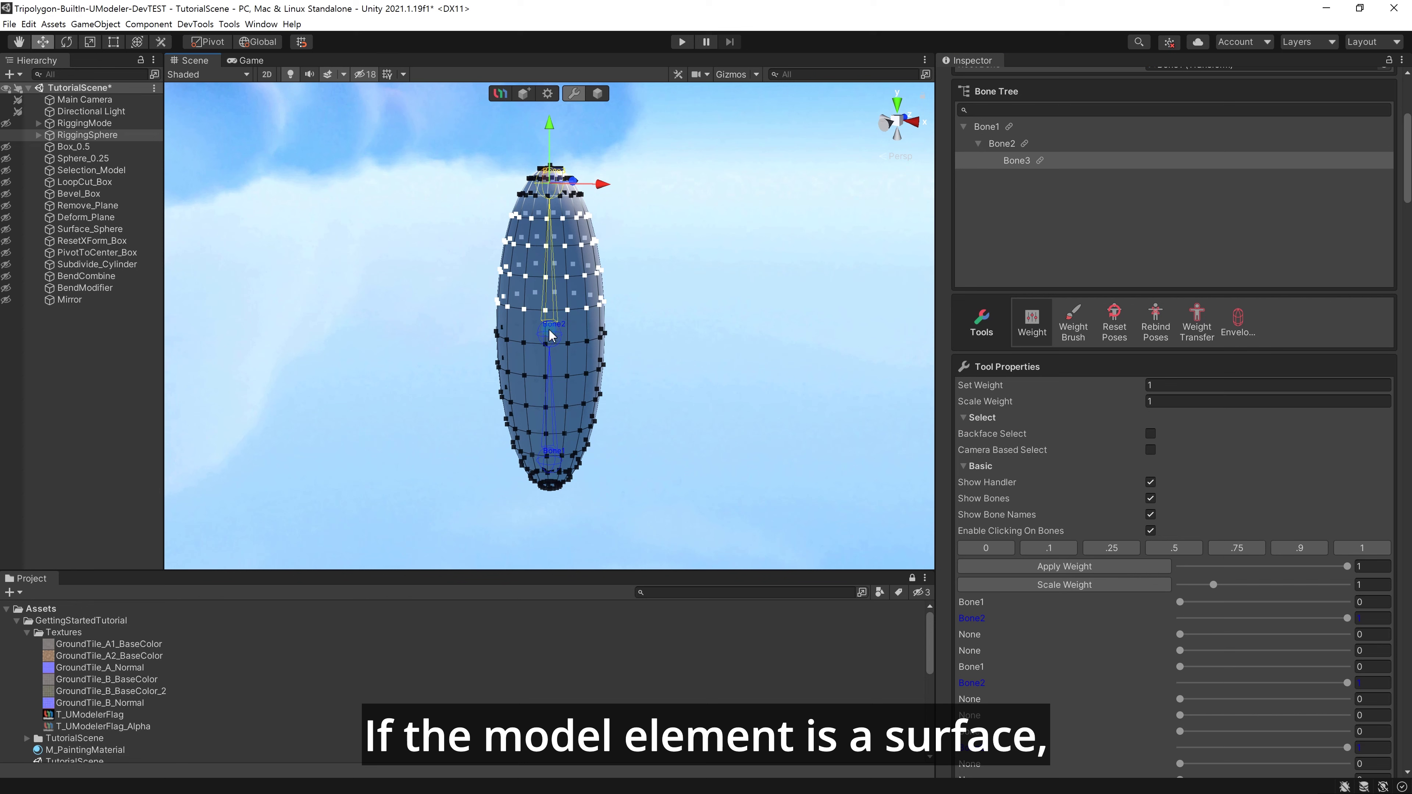
Test-rotate Bone2 to tilt the upper part of the sphere mesh, and undo the rotations with Bone1 selected.
left_click(552, 336)
key("e")
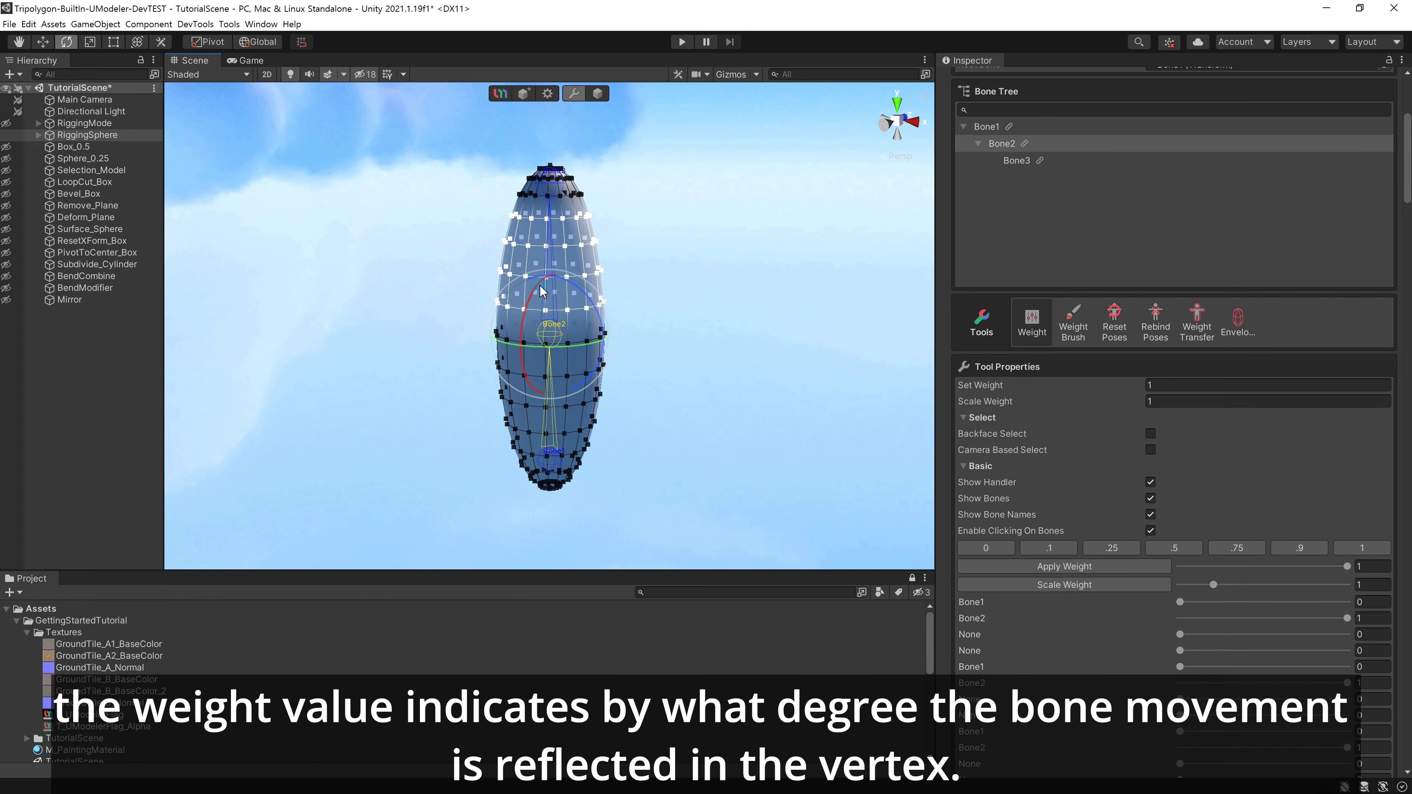
left_click_drag(546, 289, 608, 256)
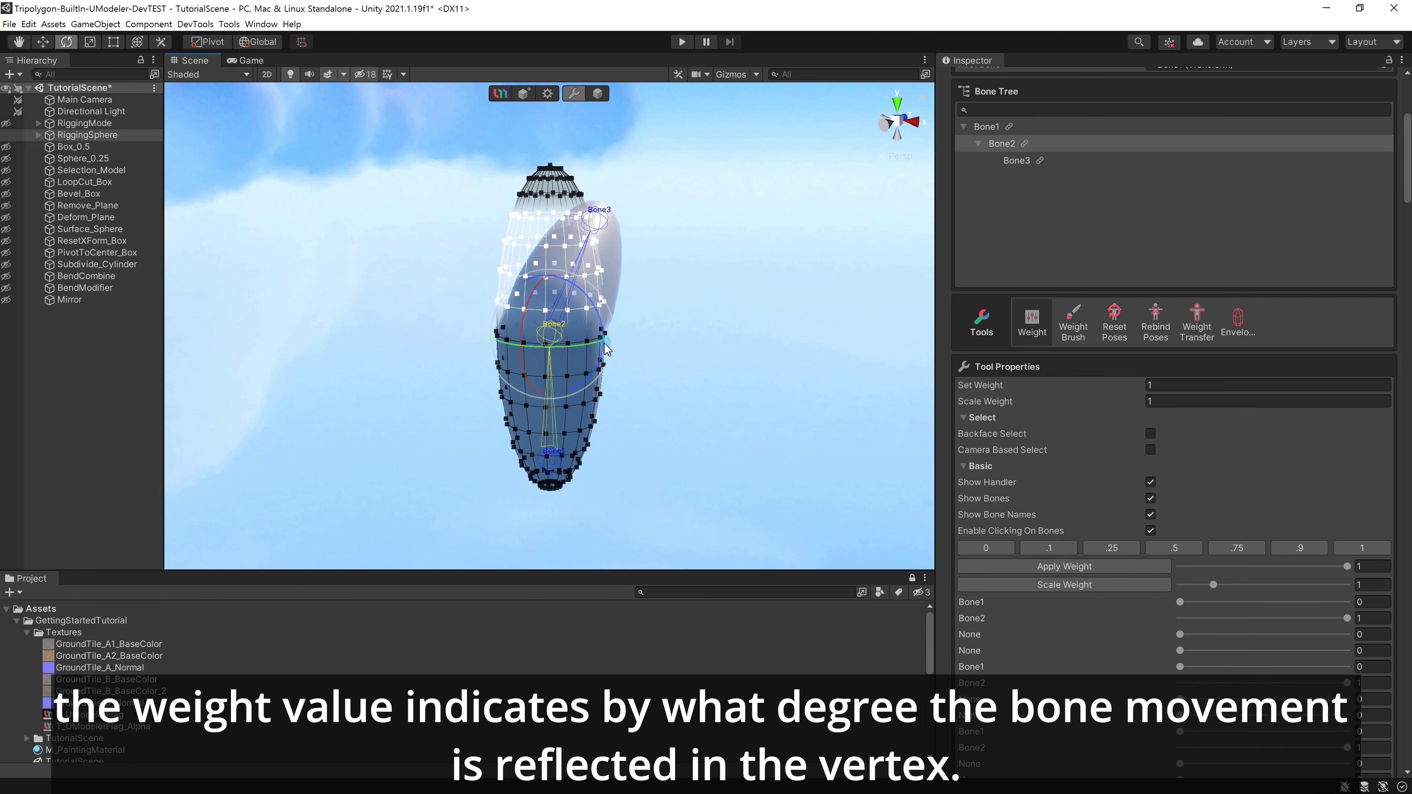
key("ctrl+z")
left_click_drag(539, 307, 543, 281)
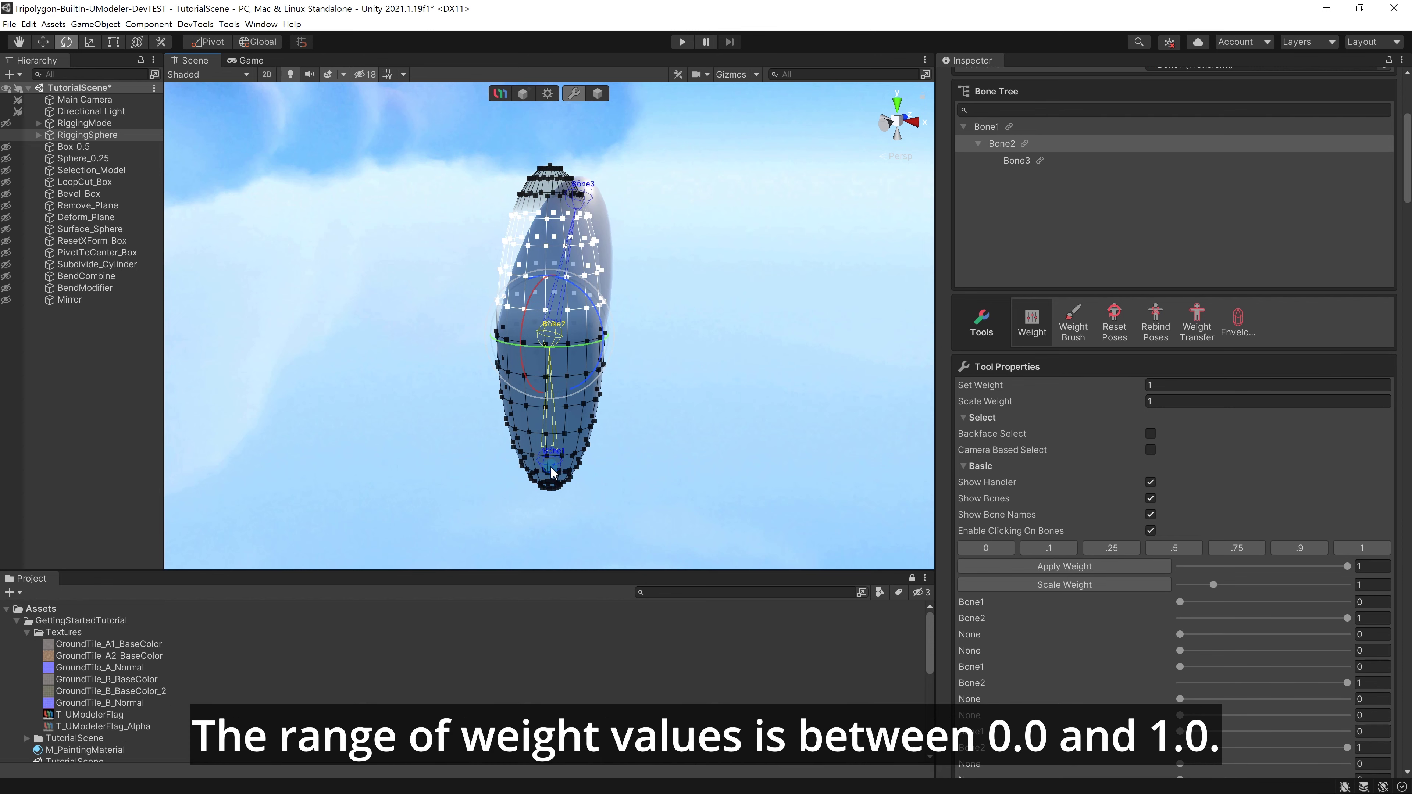
left_click(553, 468)
left_click_drag(553, 467, 305, 351, "alt")
key("ctrl+z")
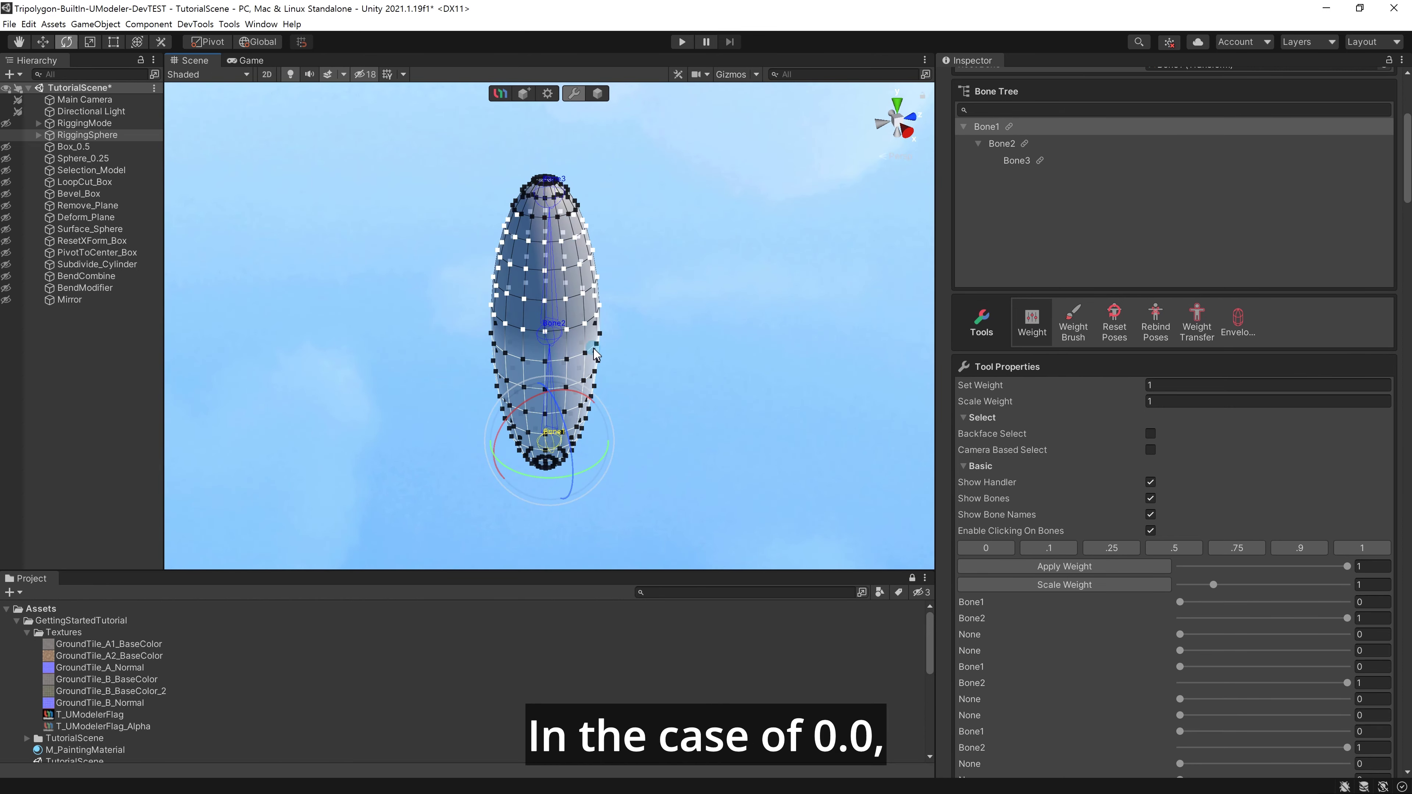
Switch to the Move tool, clear the vertex selection on RiggingSphere and select Bone2.
left_click_drag(633, 350, 800, 307, "alt")
key("w")
left_click(639, 287)
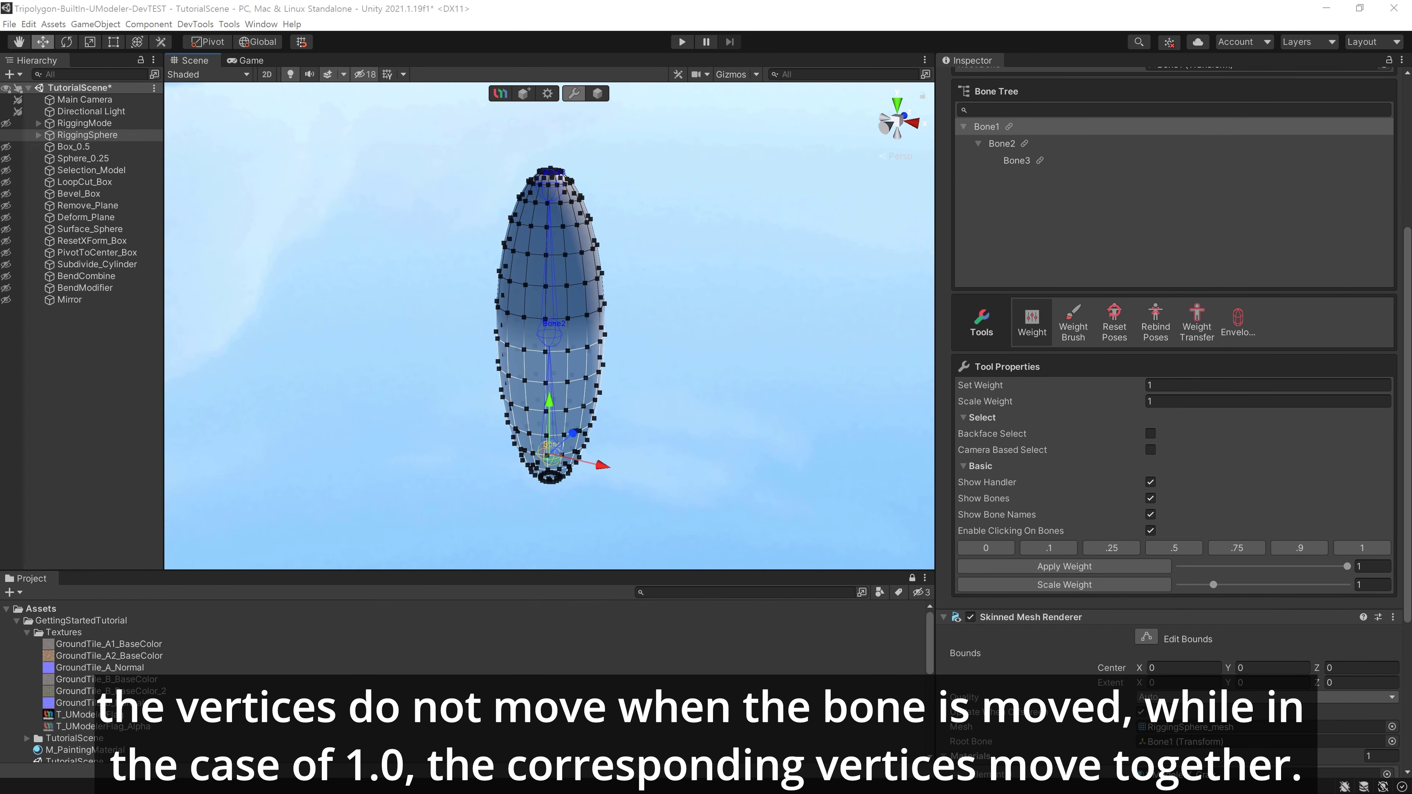
left_click(625, 312)
left_click(559, 334)
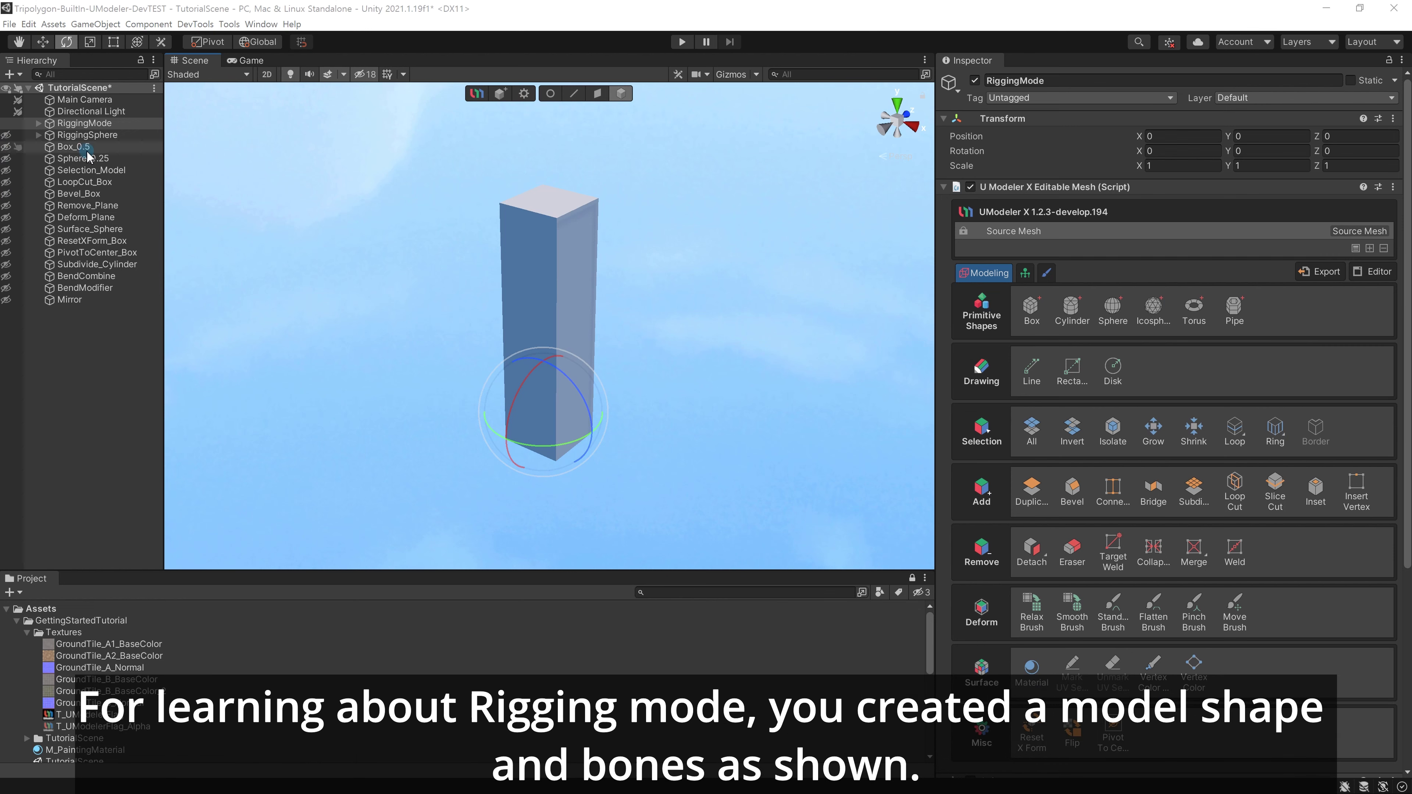
Expand the bone hierarchy under the RiggingMode object and examine its Bone2 and Bone3 game objects.
left_click(38, 124)
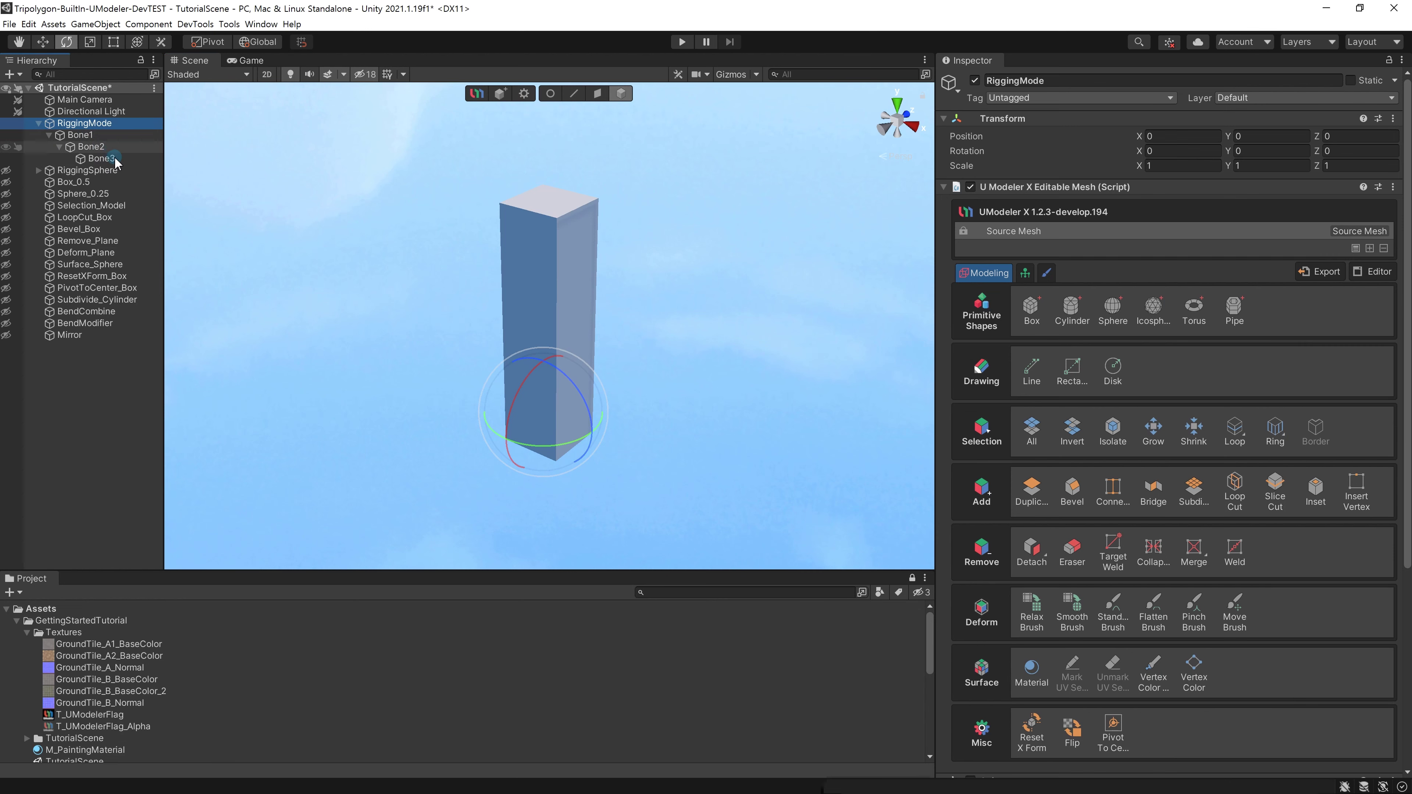
left_click(101, 148)
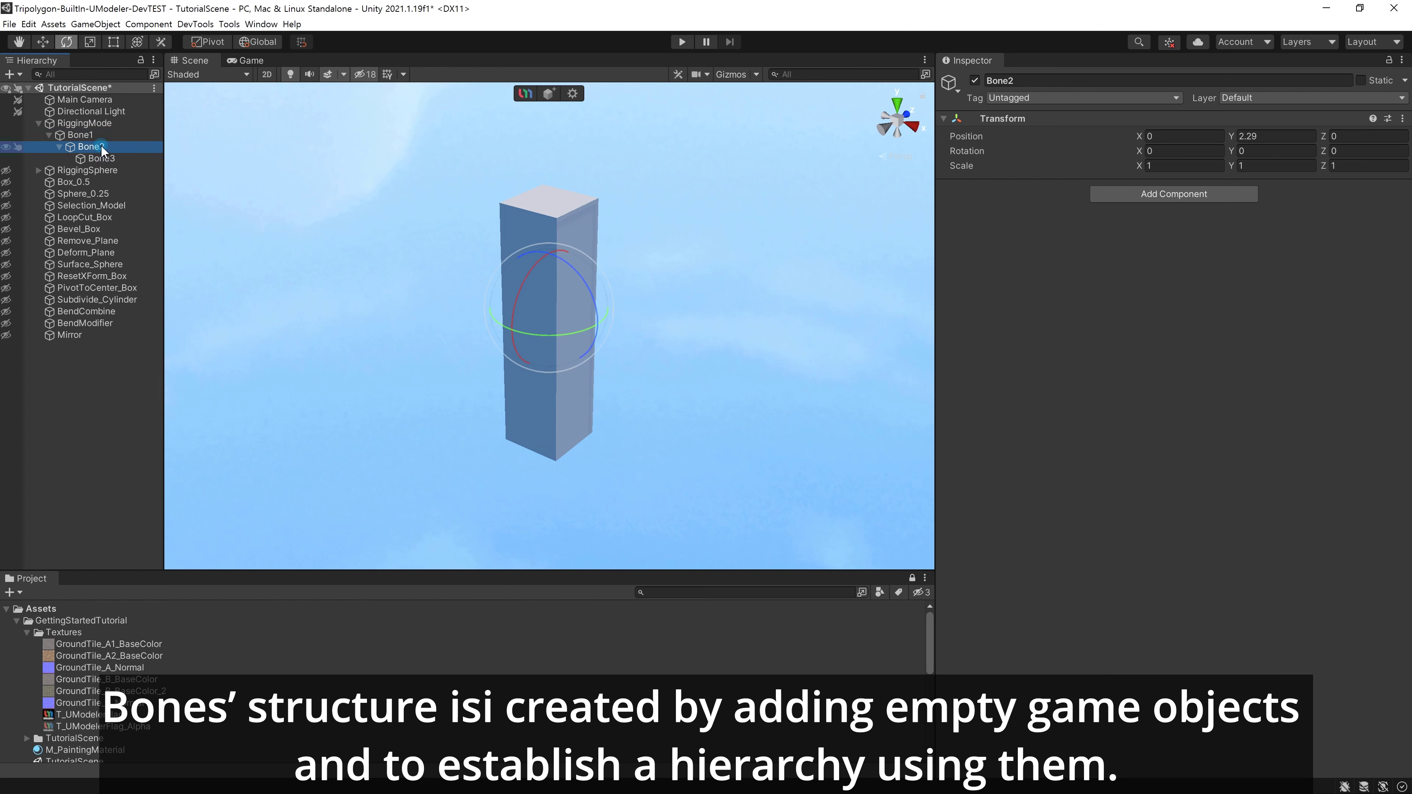
left_click(104, 157)
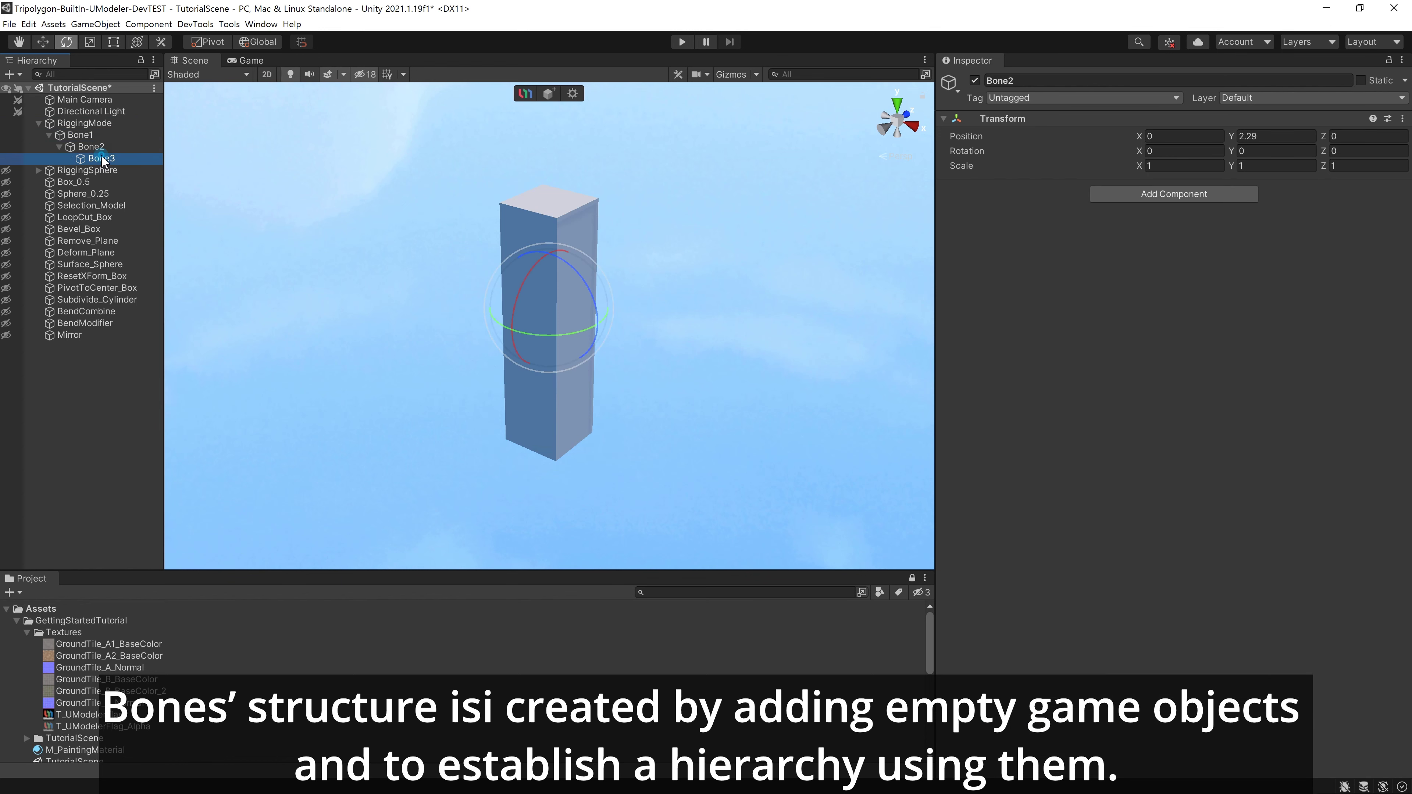
Switch the RiggingMode object to Rigging, set Bone1 as the root bone and start rigging.
left_click(108, 125)
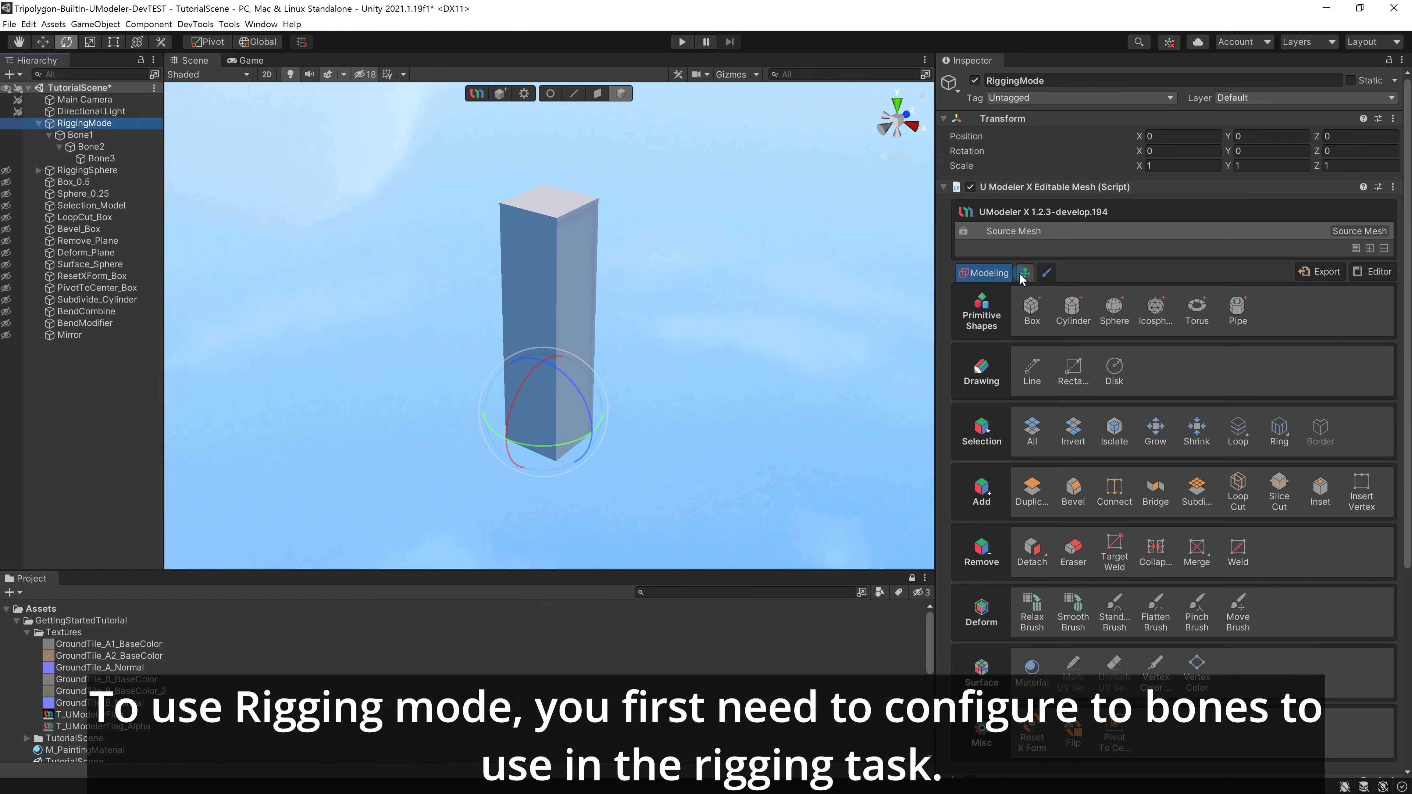
left_click(1024, 274)
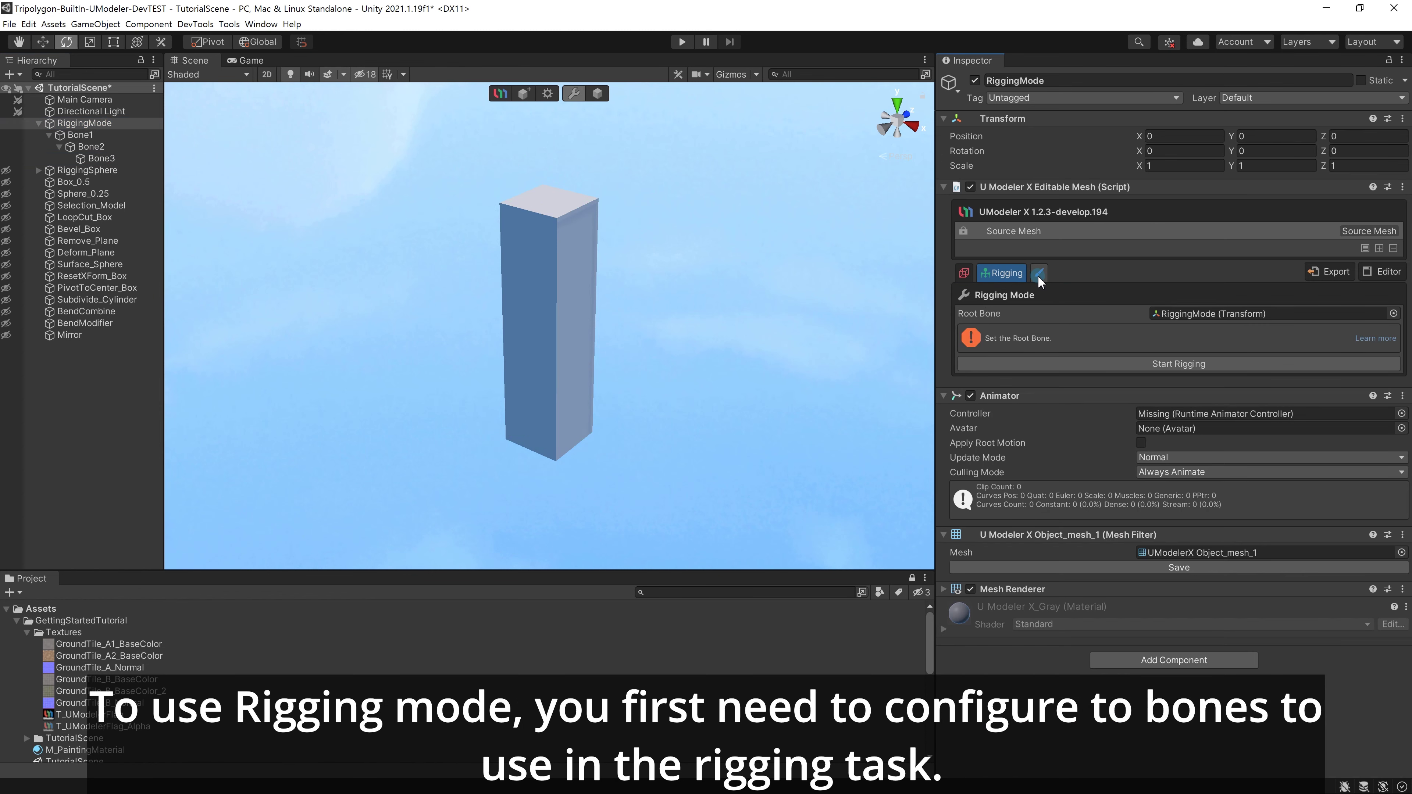
left_click_drag(60, 141, 388, 244)
left_click_drag(992, 308, 1181, 315)
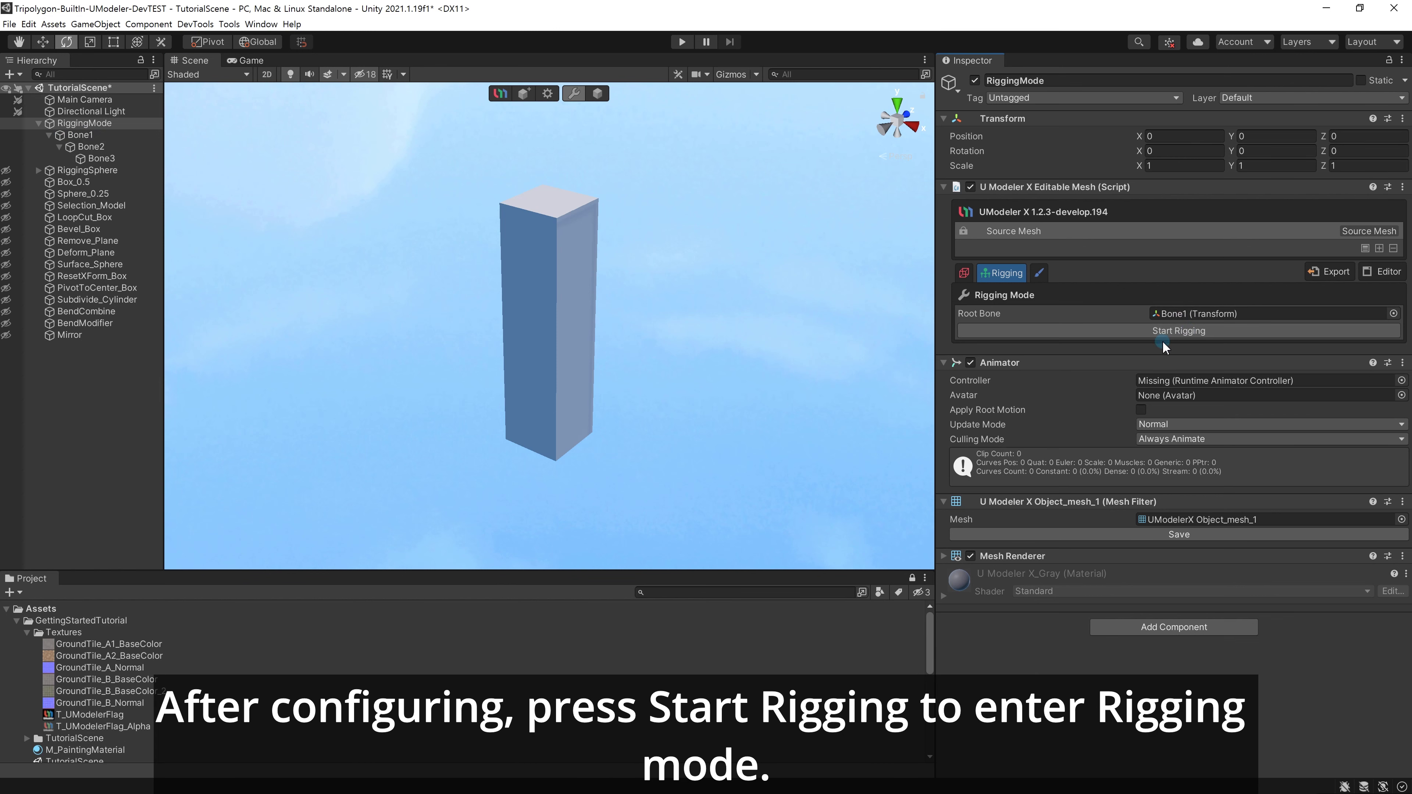
left_click(1169, 328)
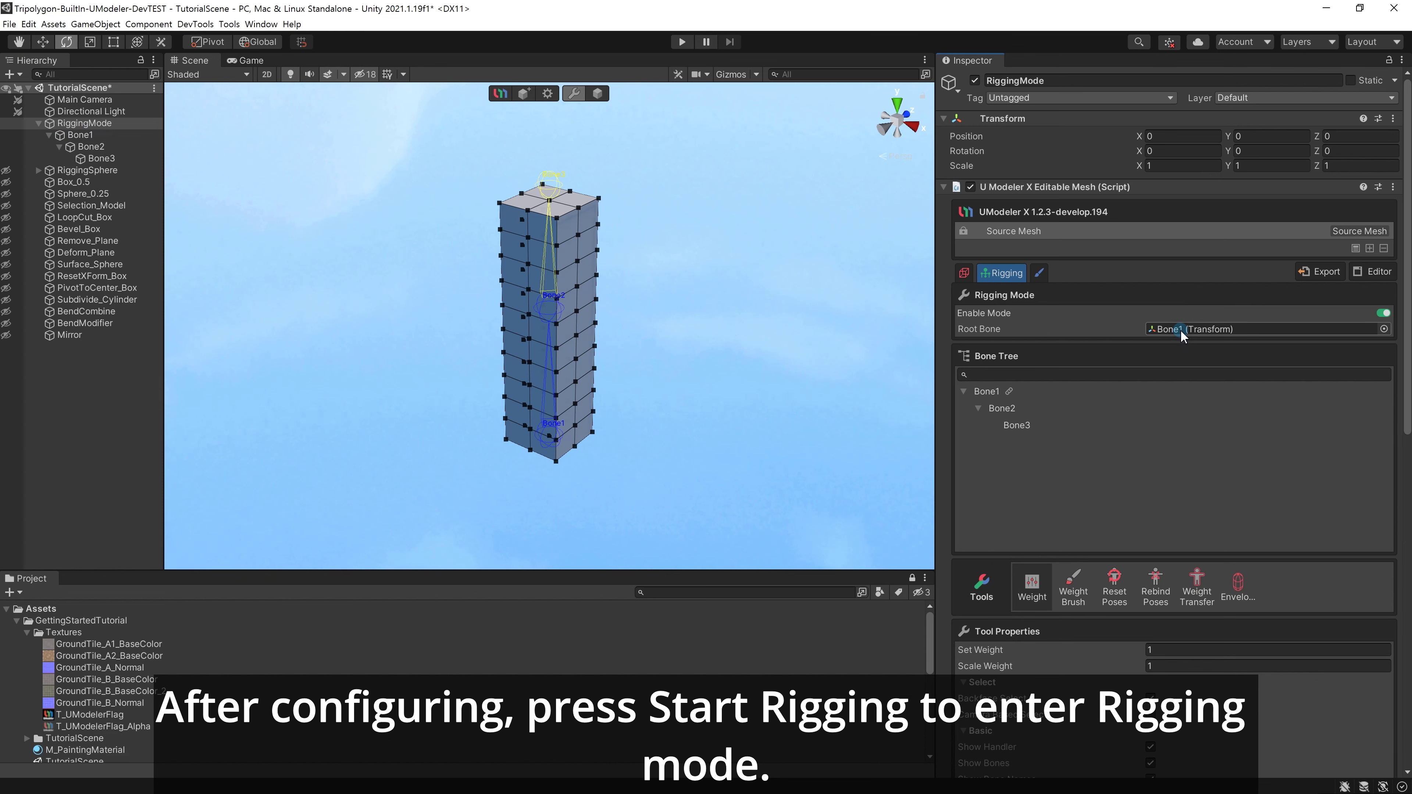
left_click_drag(678, 363, 666, 342, "alt")
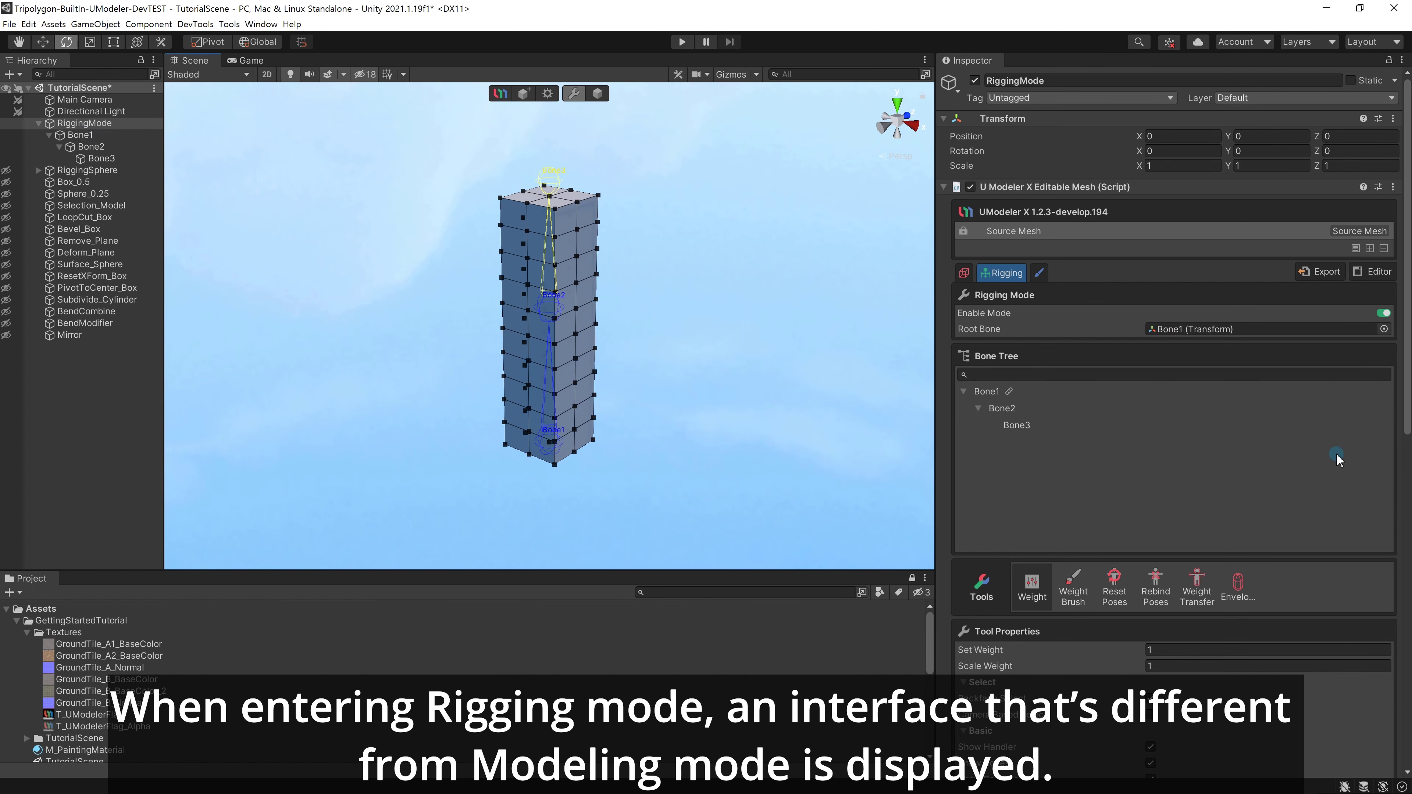
Go through Bone3, Bone2 and Bone1 in the Bone Tree, and select Bone3 with the Move tool active.
left_click_drag(1408, 413, 1408, 461)
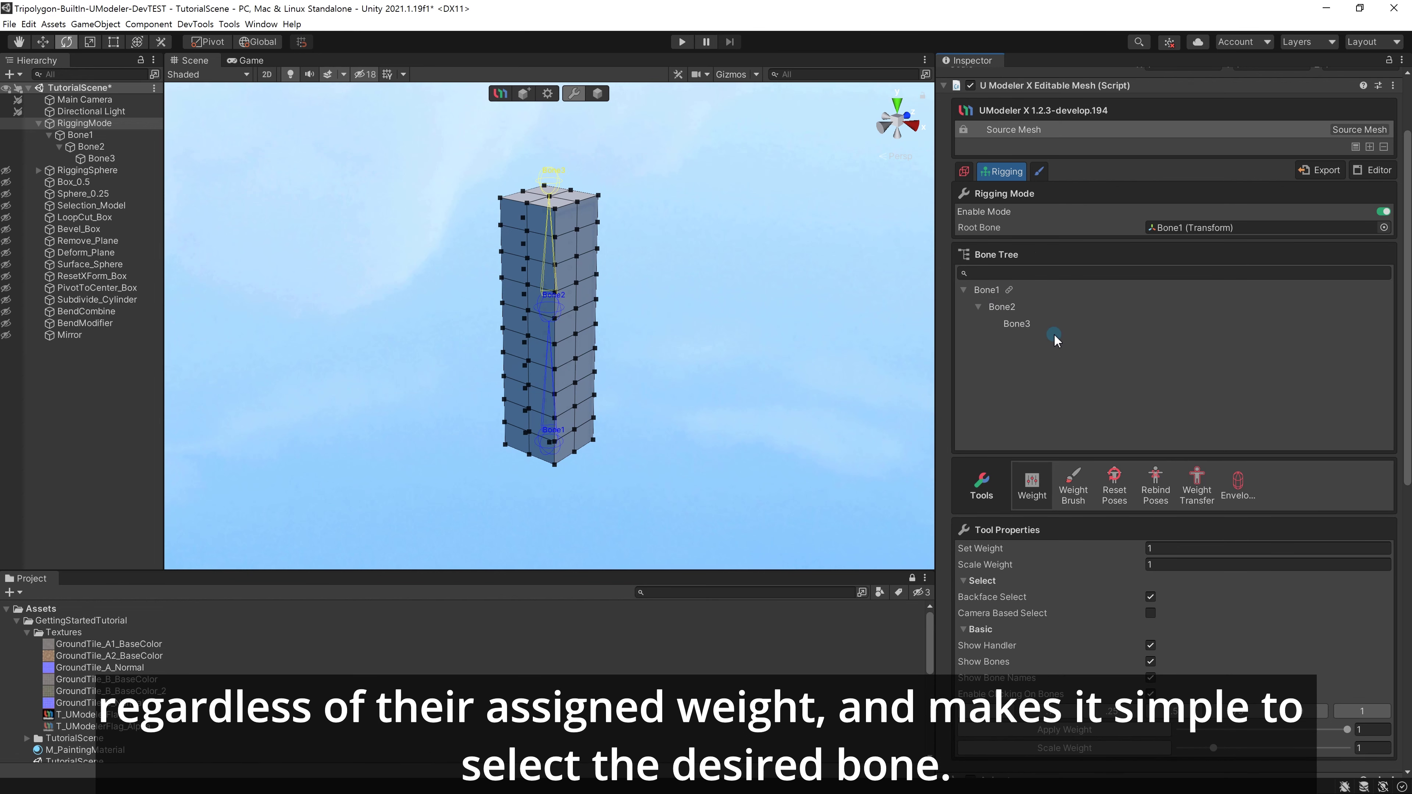
left_click(1043, 325)
left_click(1043, 306)
left_click(1041, 290)
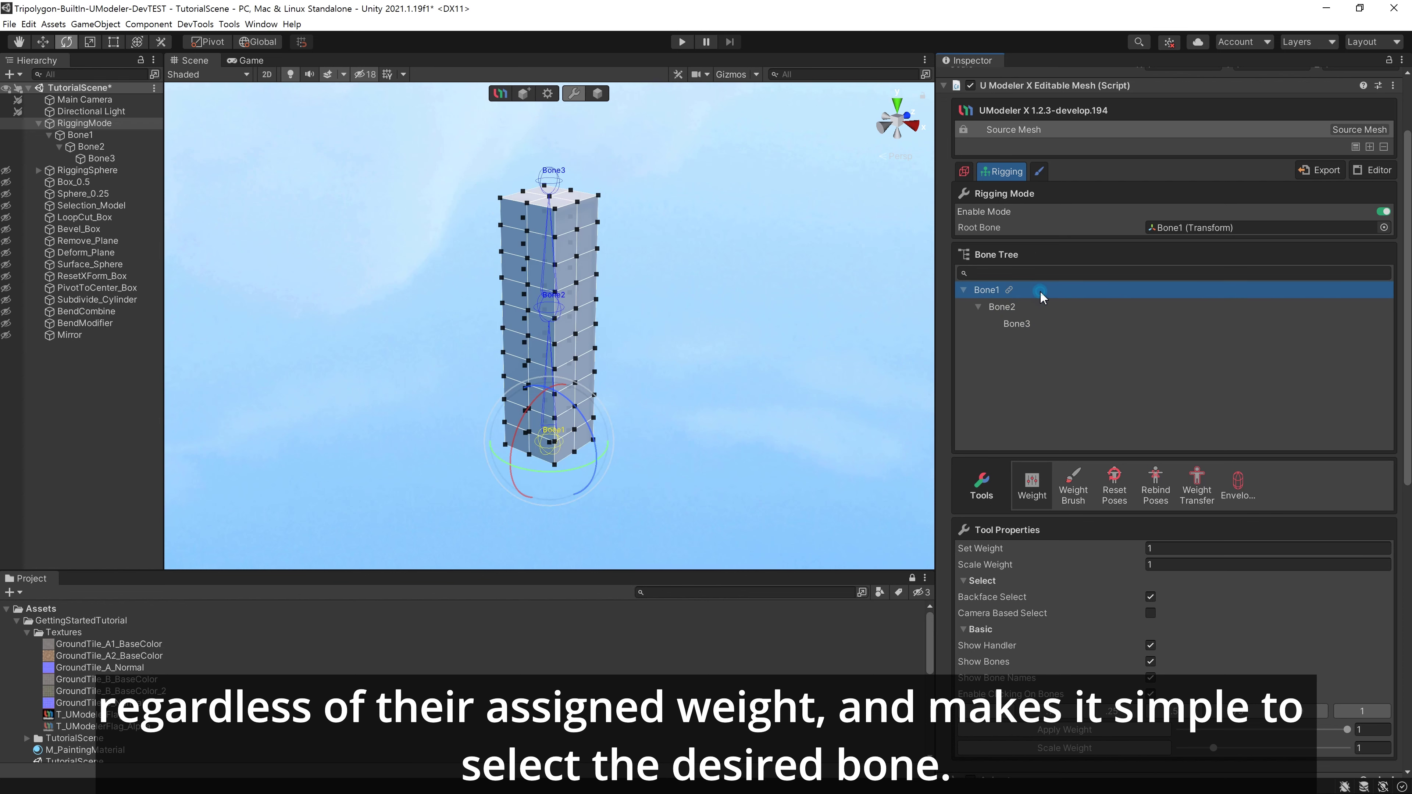
key("w")
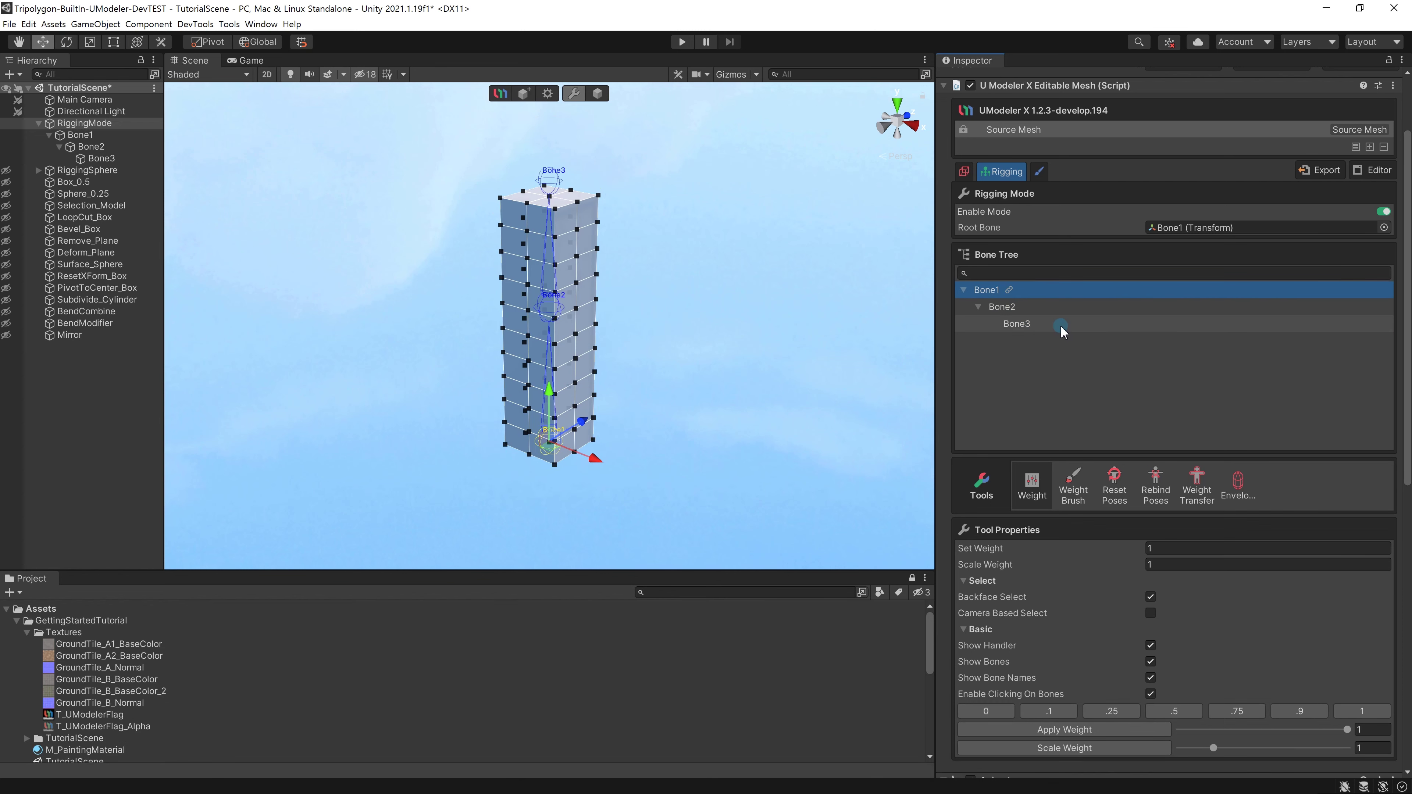
left_click(1061, 324)
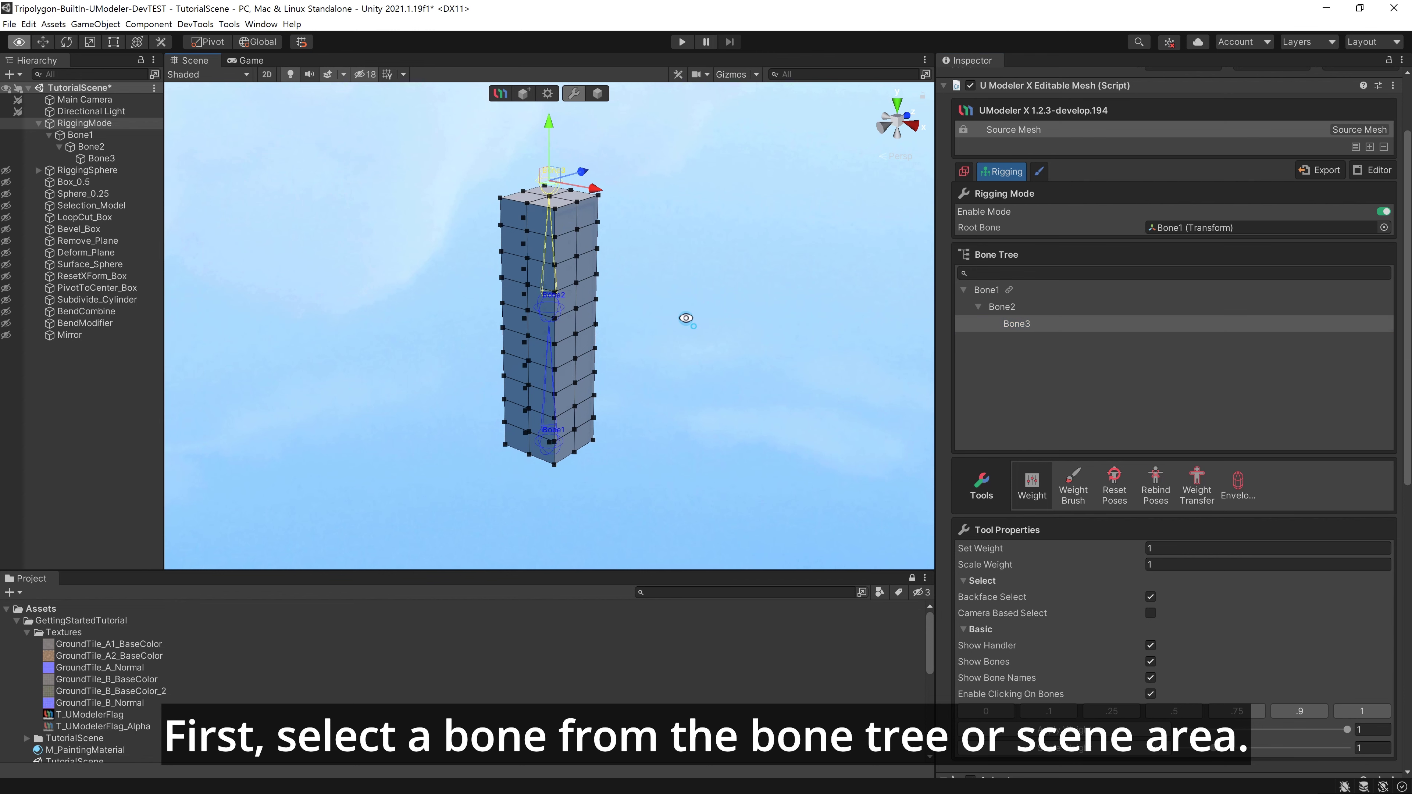
Select the box's top vertices, then pick Bone2 and Bone3 directly in the scene.
left_click_drag(684, 319, 492, 175, "alt")
left_click_drag(734, 284, 826, 328, "alt")
left_click(557, 311)
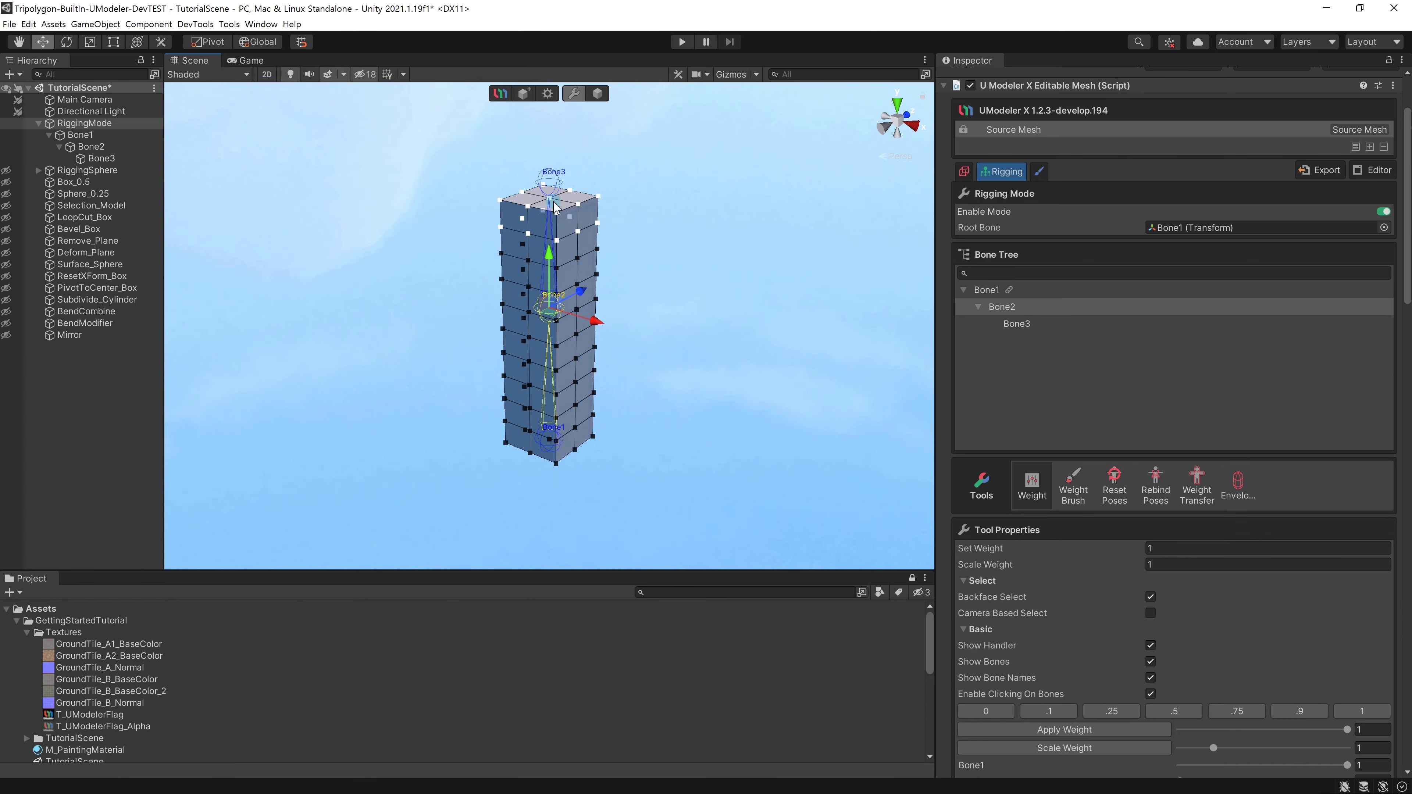
left_click(556, 185)
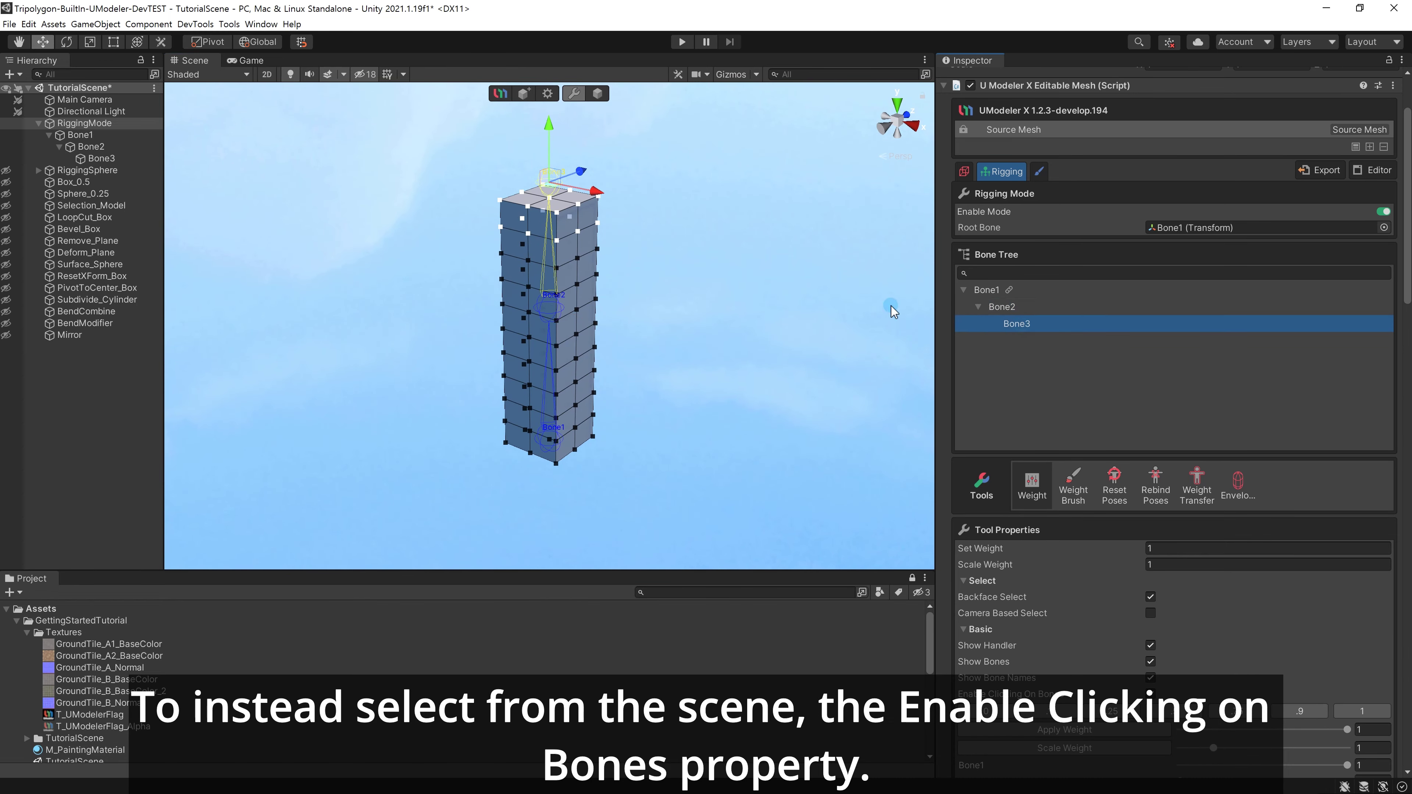
left_click_drag(719, 331, 655, 275, "alt")
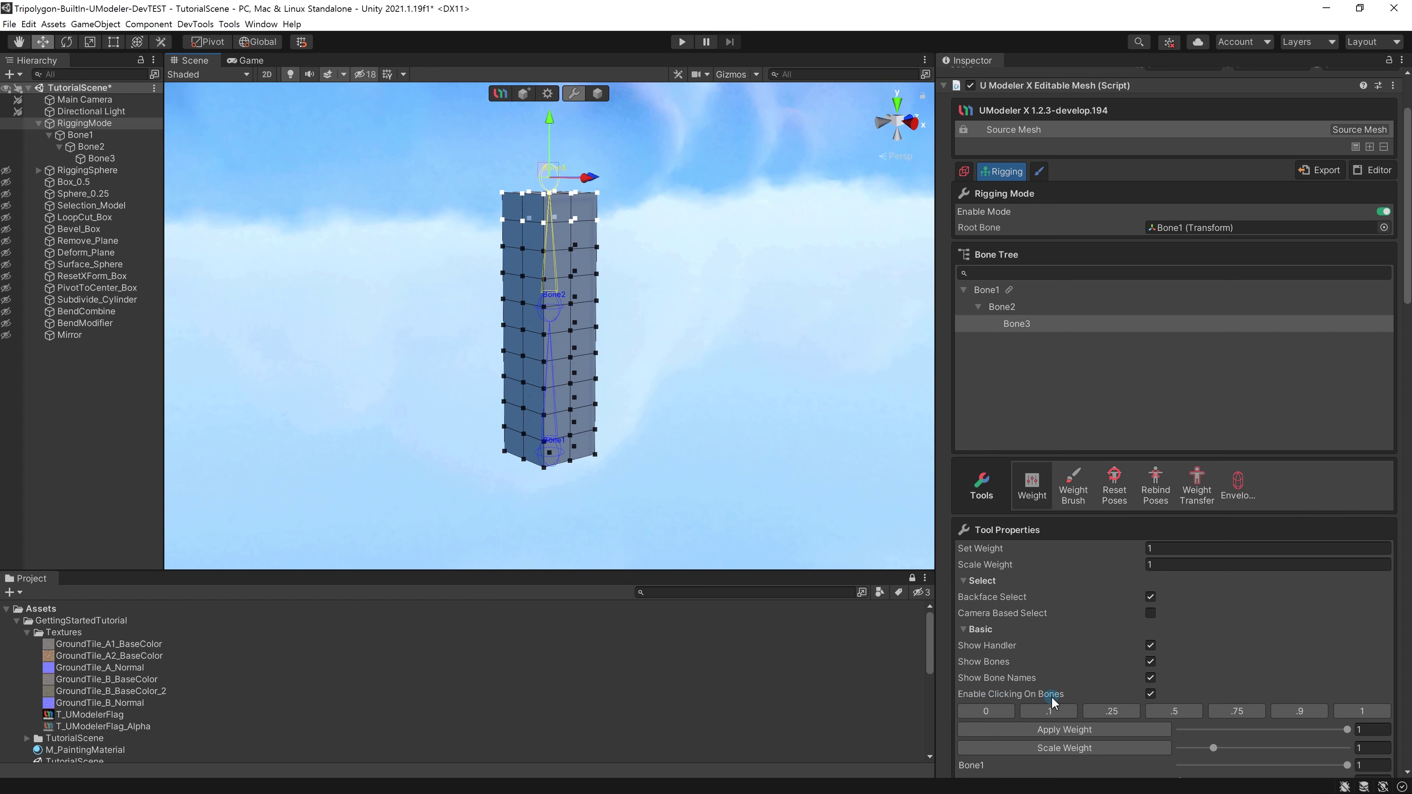
Clear the vertex selection and pick Bone3 in the scene as the bone for weighting.
left_click(781, 372)
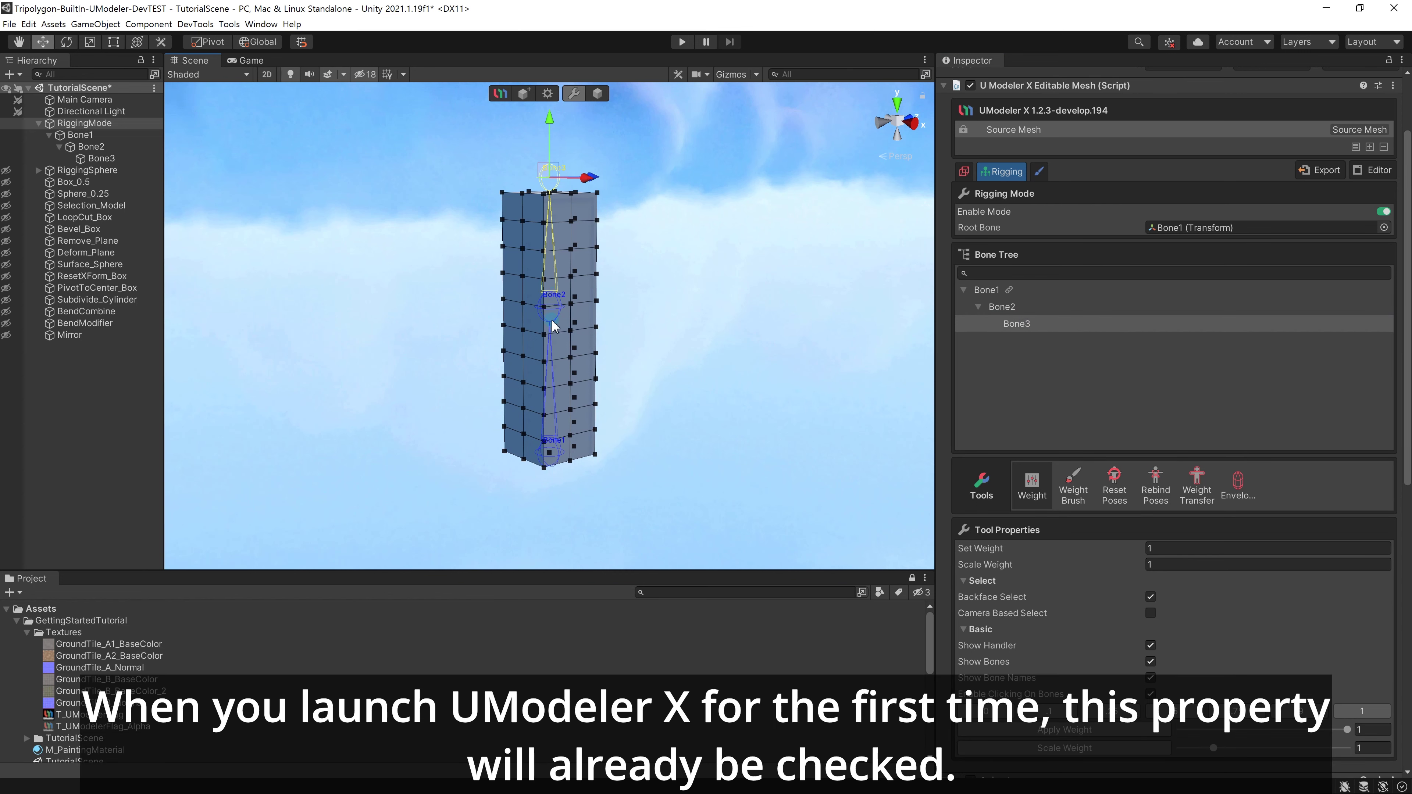
left_click(553, 325)
left_click(552, 185)
left_click_drag(636, 284, 696, 340, "alt")
left_click(1138, 664)
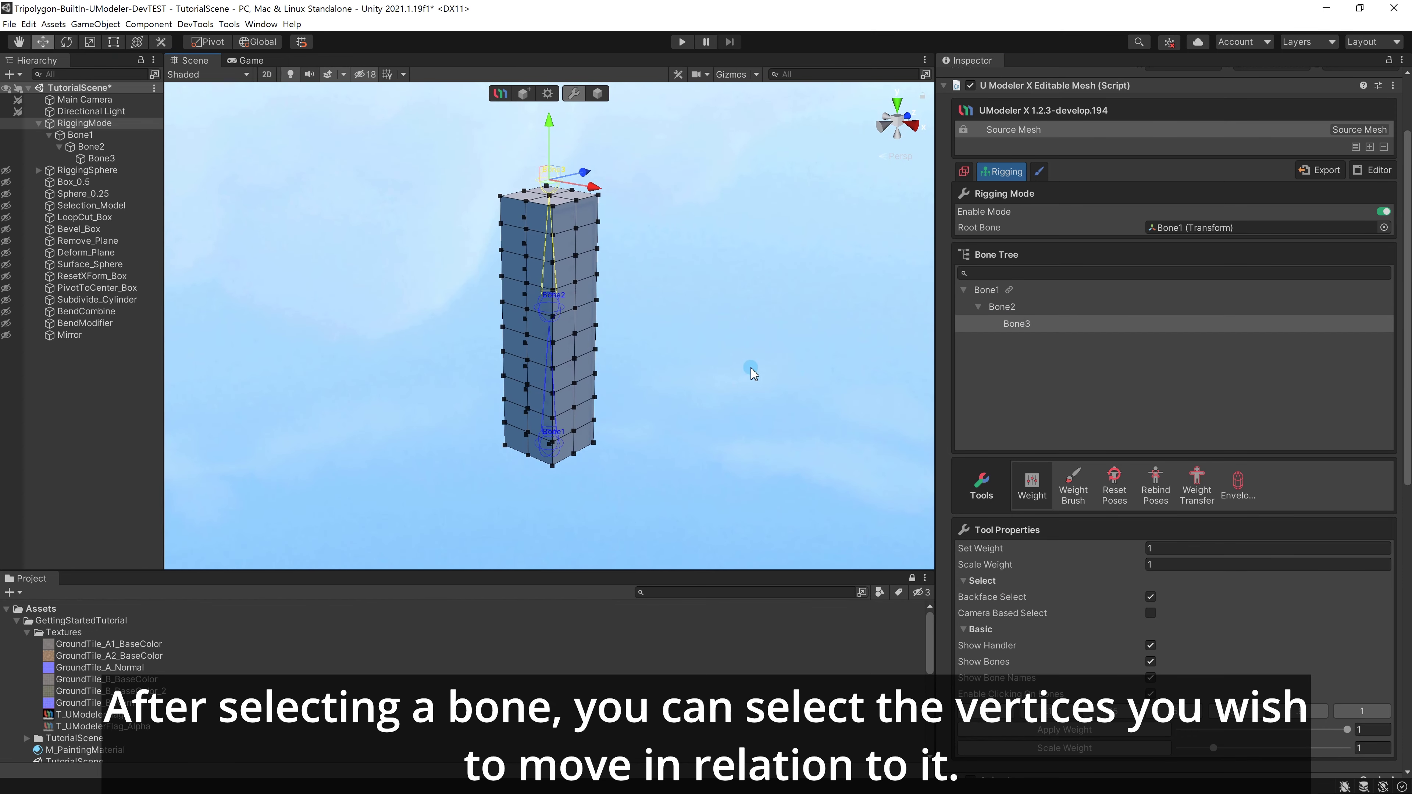
Select the upper four rows of the box's vertices and assign them a weight of 1 to Bone3.
left_click_drag(668, 319, 457, 142, "alt")
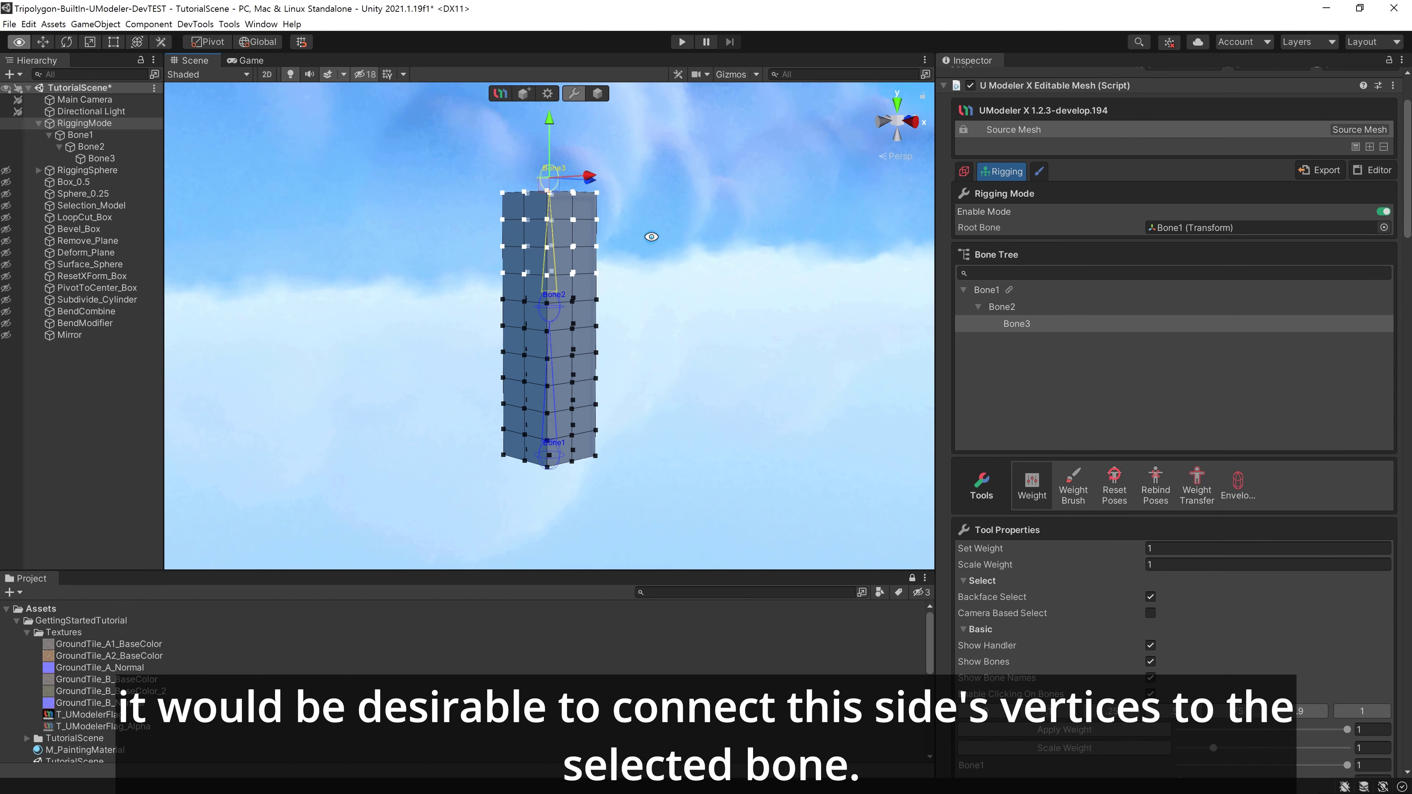
left_click_drag(653, 238, 659, 276, "alt")
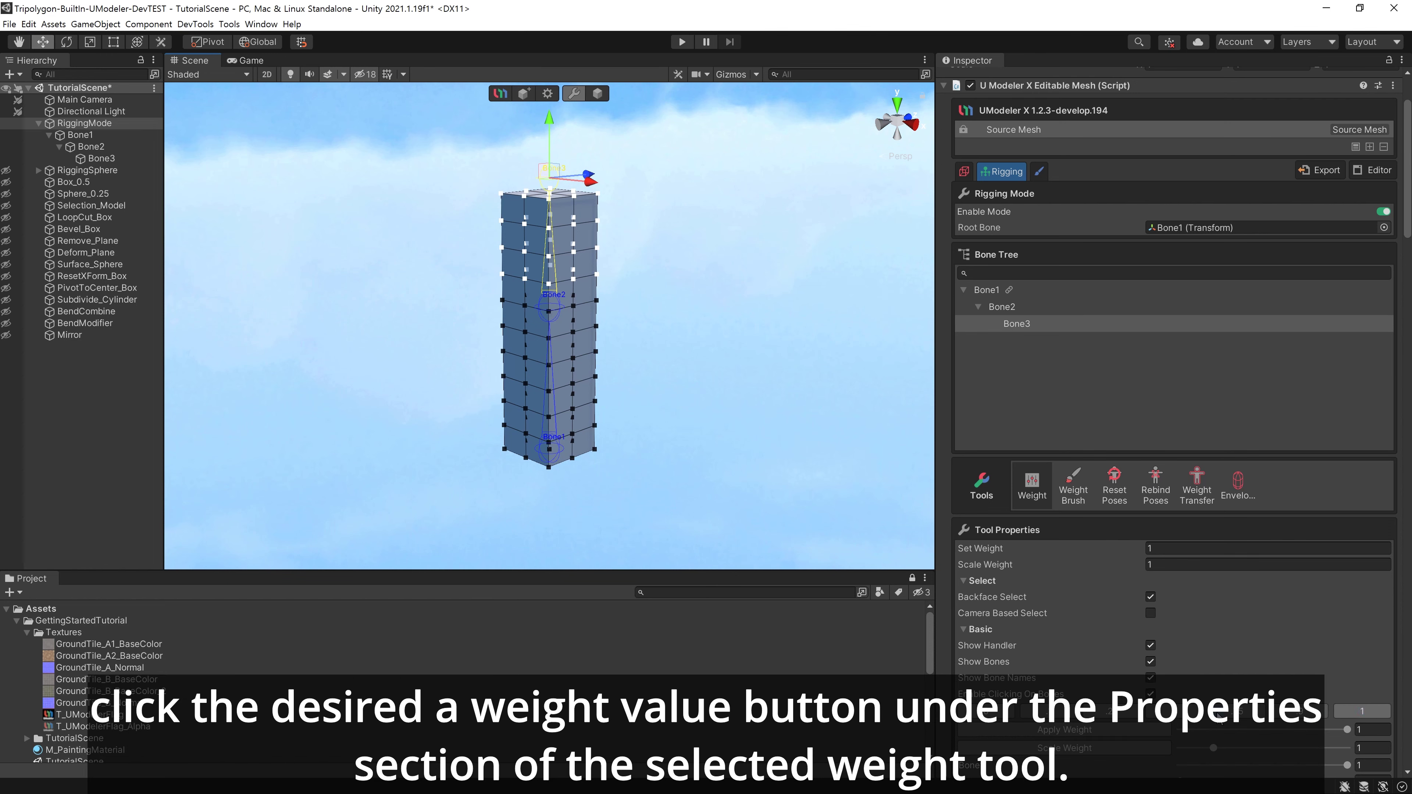
left_click(1357, 717)
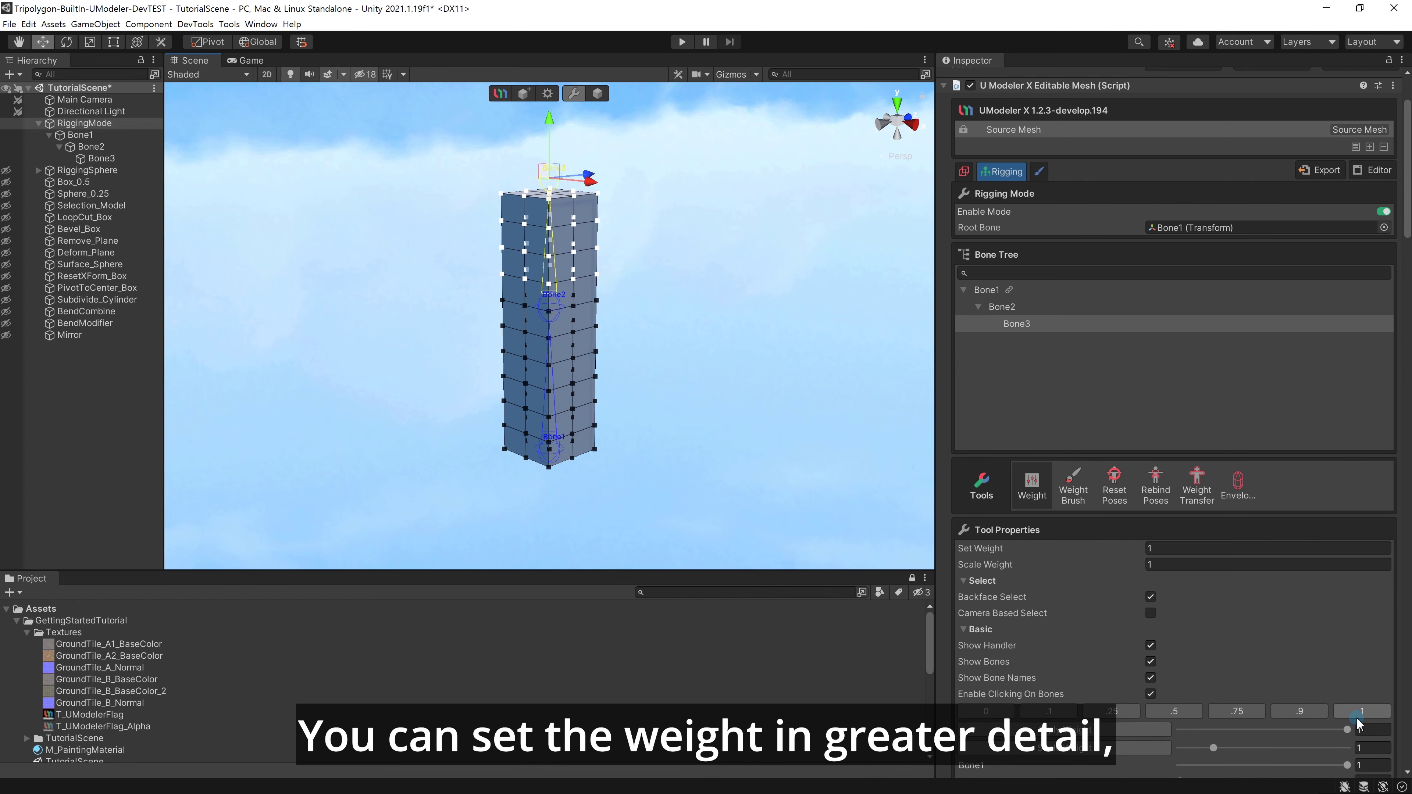
left_click(1361, 712)
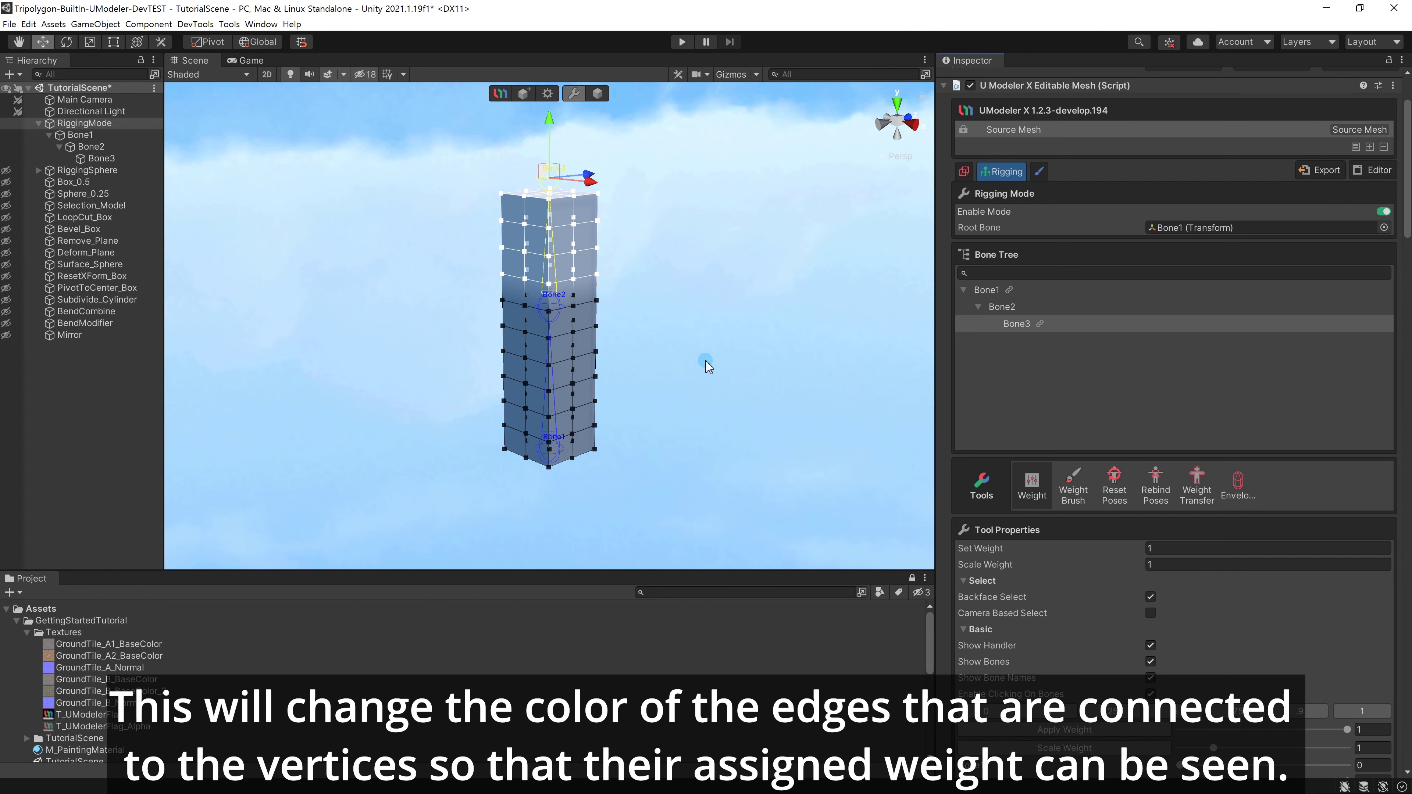
Clear the vertex selection and move Bone3 sideways along the X axis to test its weights.
left_click_drag(661, 288, 779, 301, "alt")
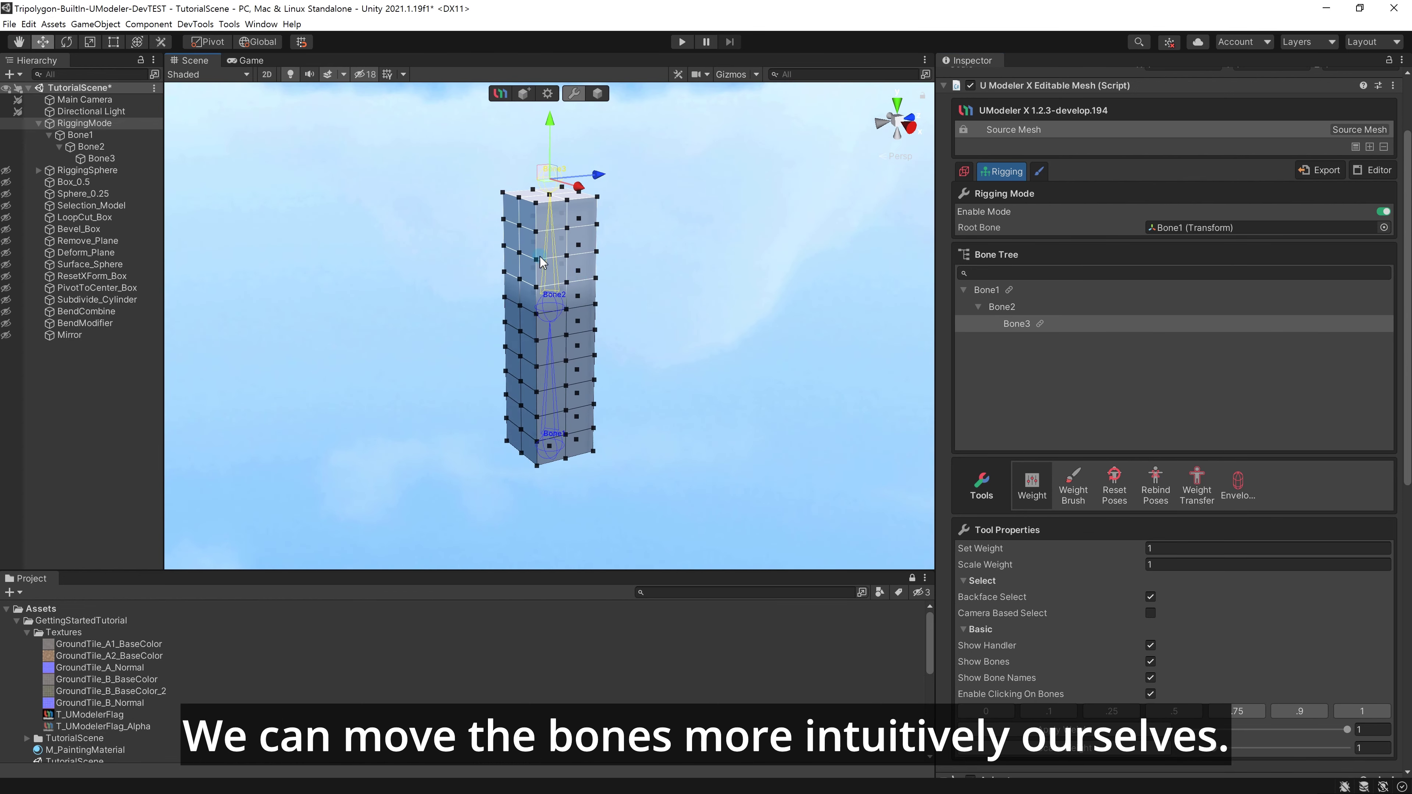
left_click_drag(643, 303, 740, 315, "alt")
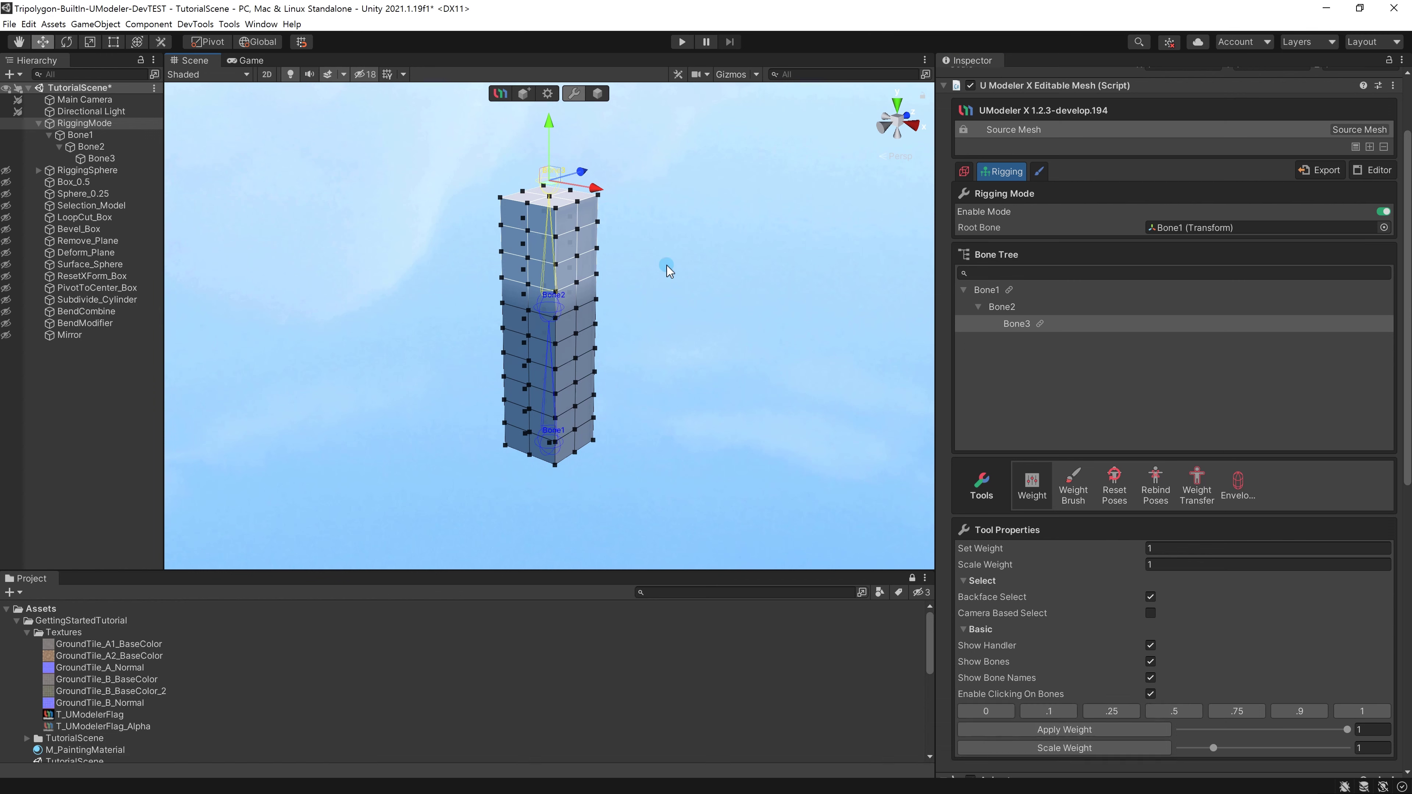
left_click_drag(592, 193, 681, 231)
left_click_drag(694, 315, 796, 355, "alt")
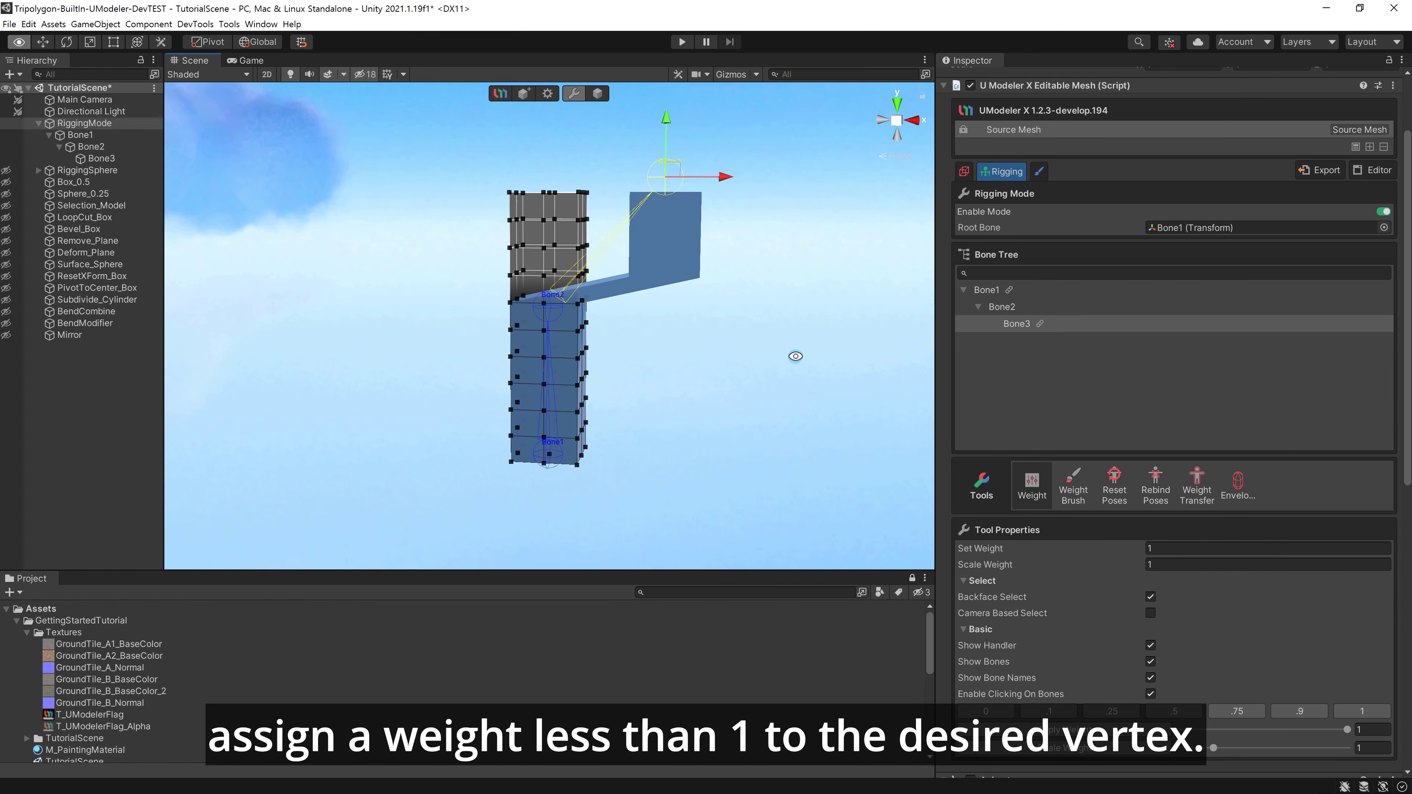
Select the two lower vertex rows of Bone3's weighted section and set their weight to 0.5.
left_click_drag(723, 325, 695, 285, "alt")
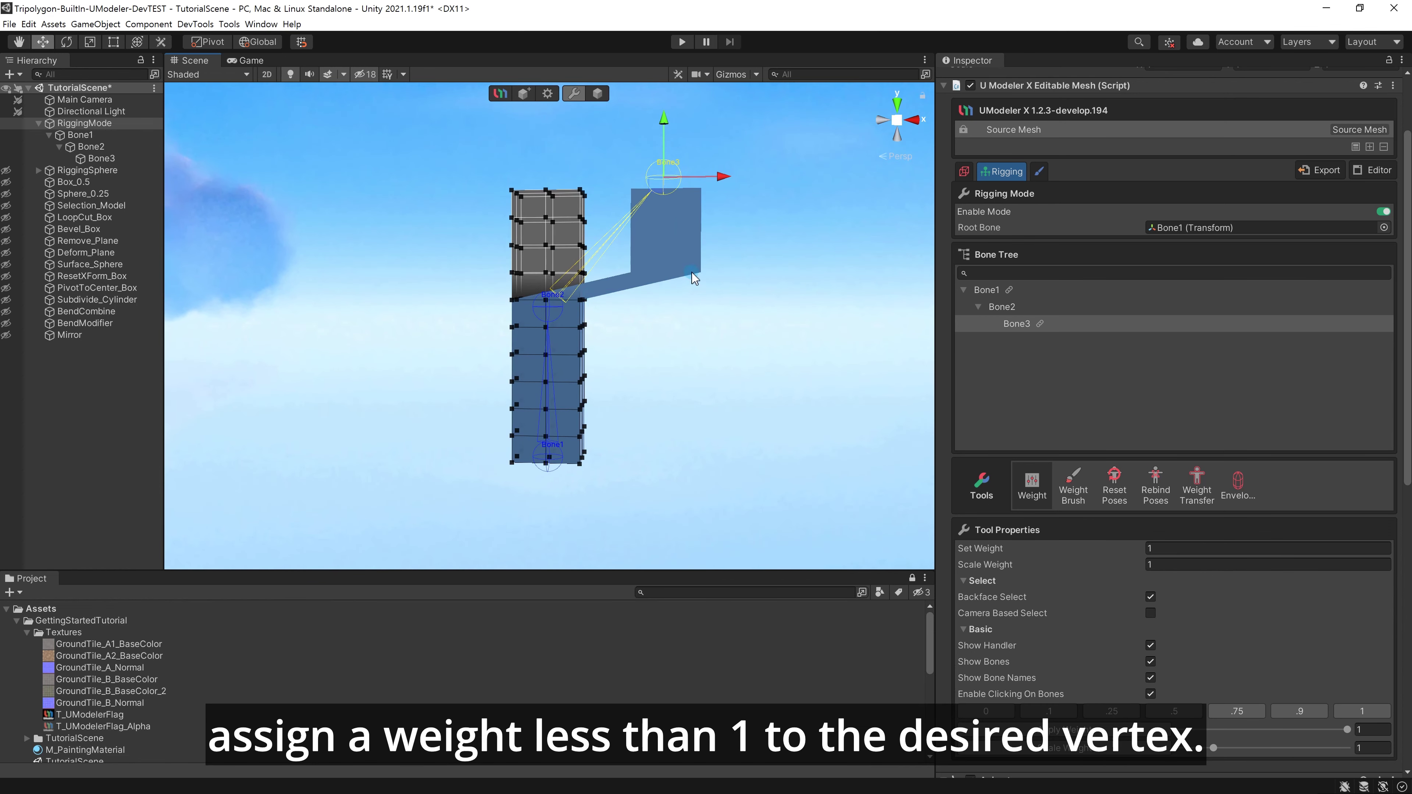
left_click_drag(627, 318, 624, 315, "alt")
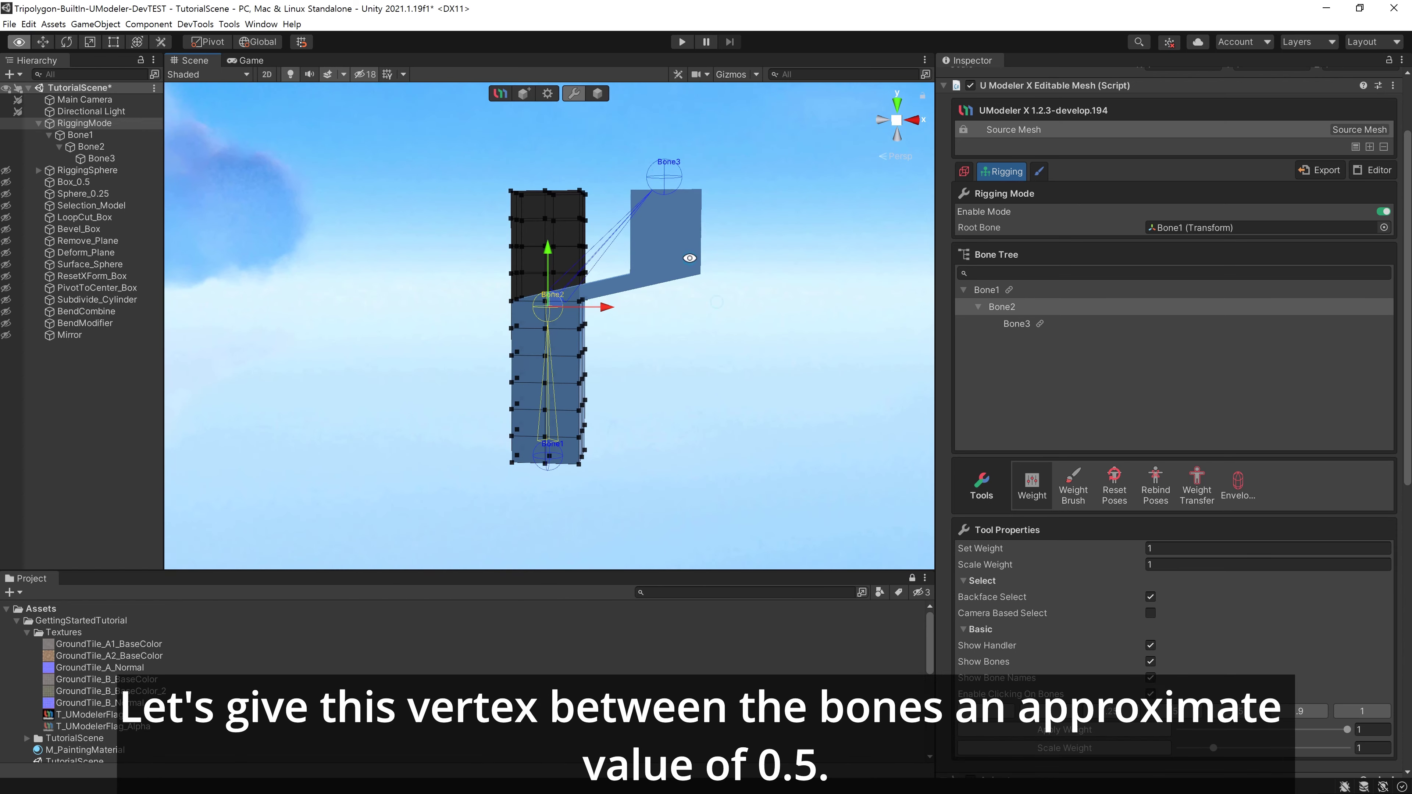
left_click_drag(688, 262, 479, 238, "alt")
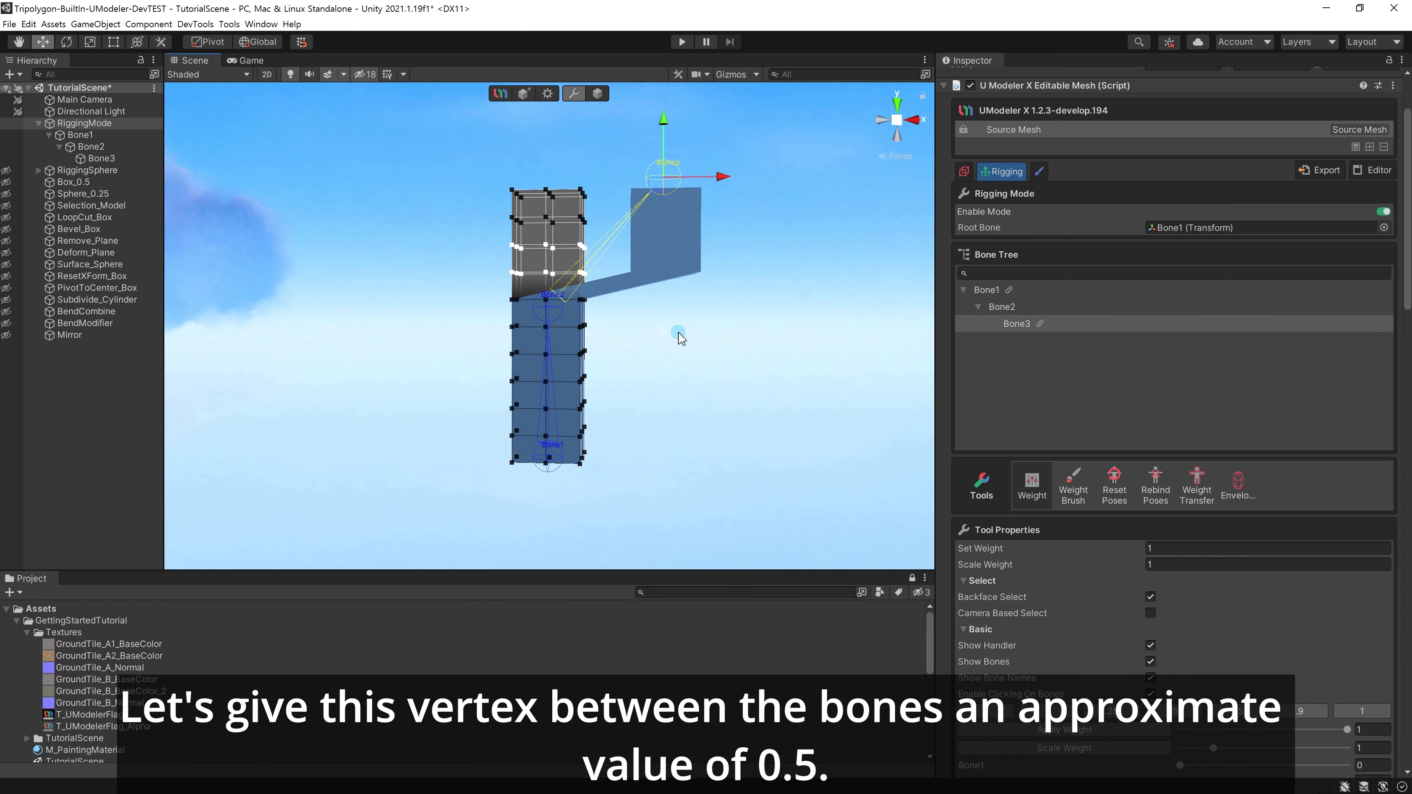
left_click(1201, 712)
left_click_drag(631, 300, 589, 327, "alt")
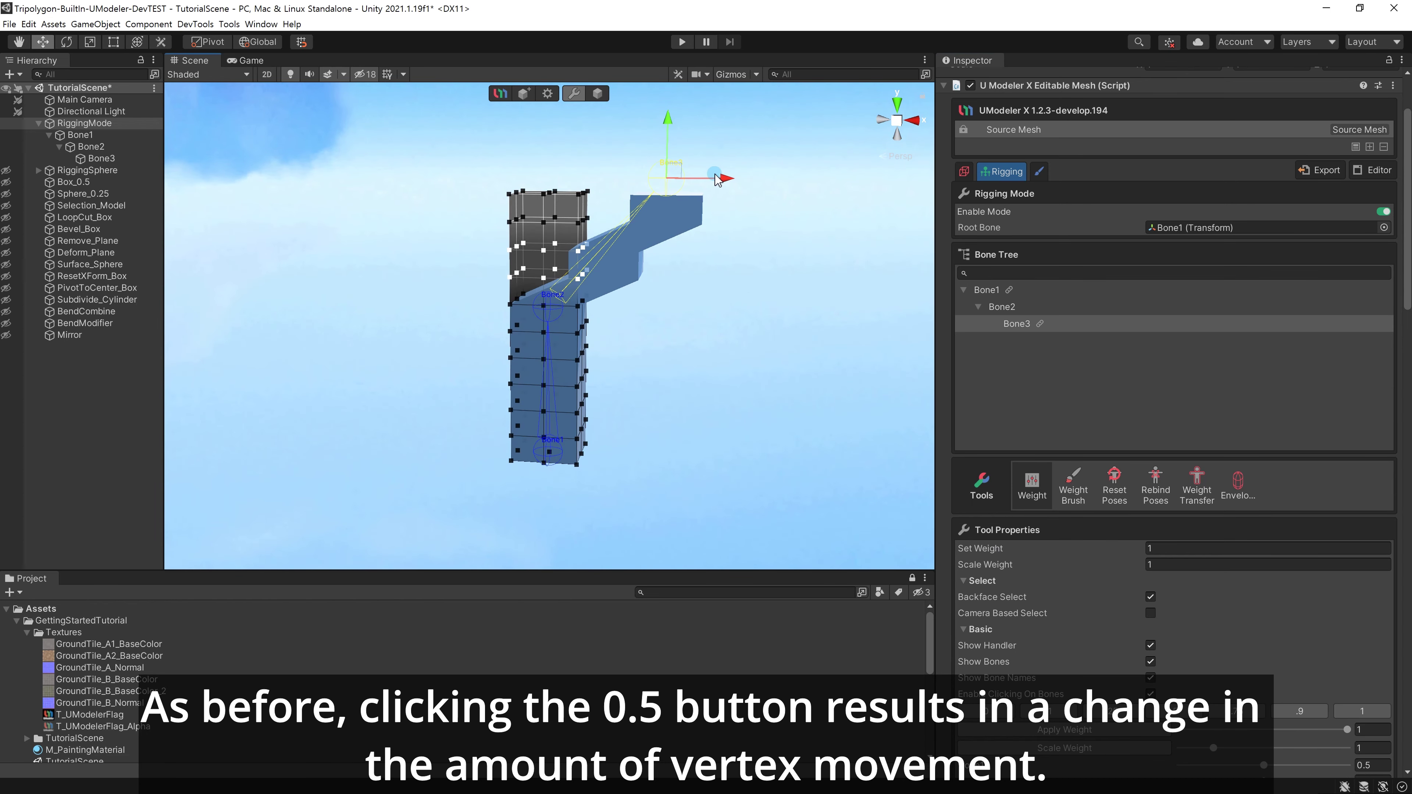
Move Bone3 to the opposite side of the box, then reset the bone poses.
left_click_drag(717, 183, 389, 184)
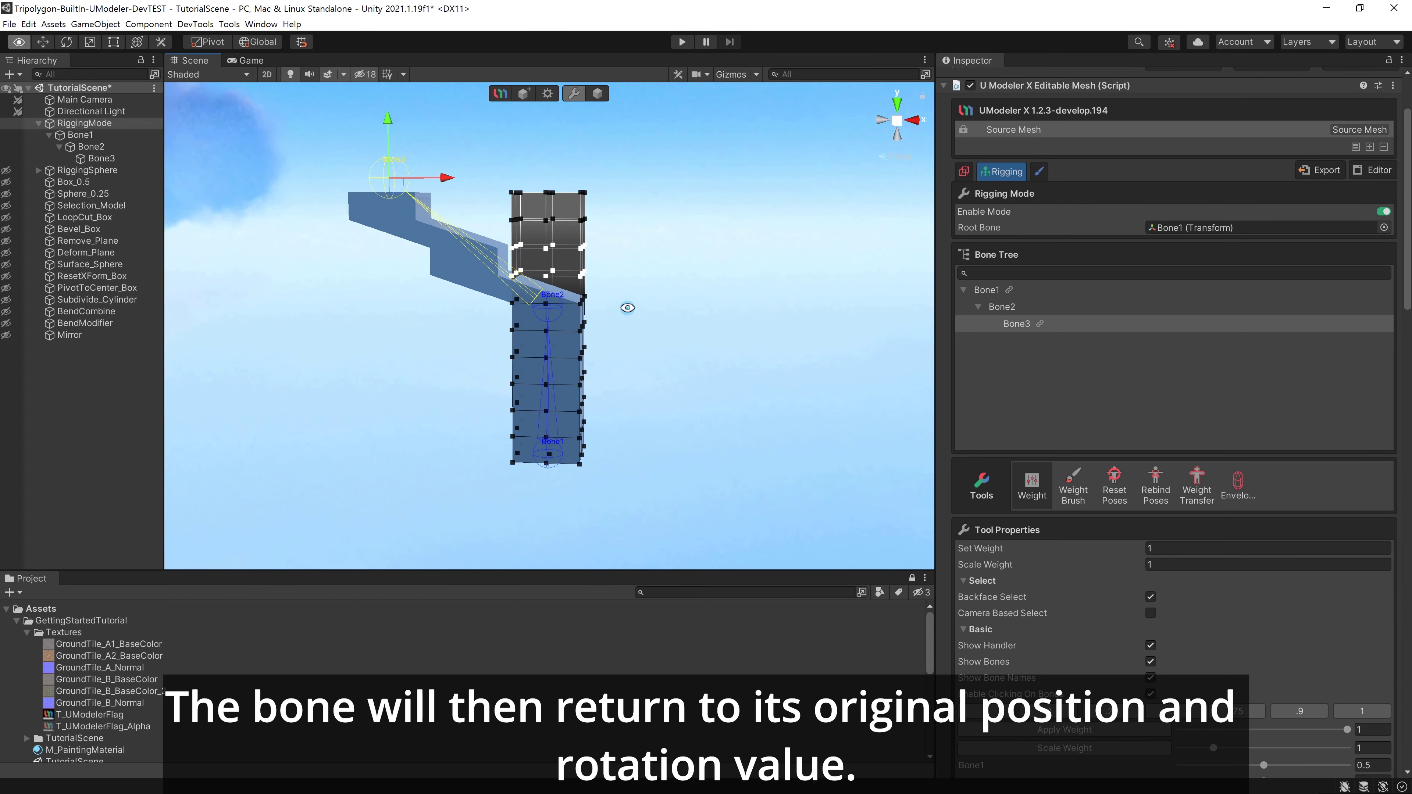
left_click_drag(627, 307, 579, 333, "alt")
left_click(1115, 489)
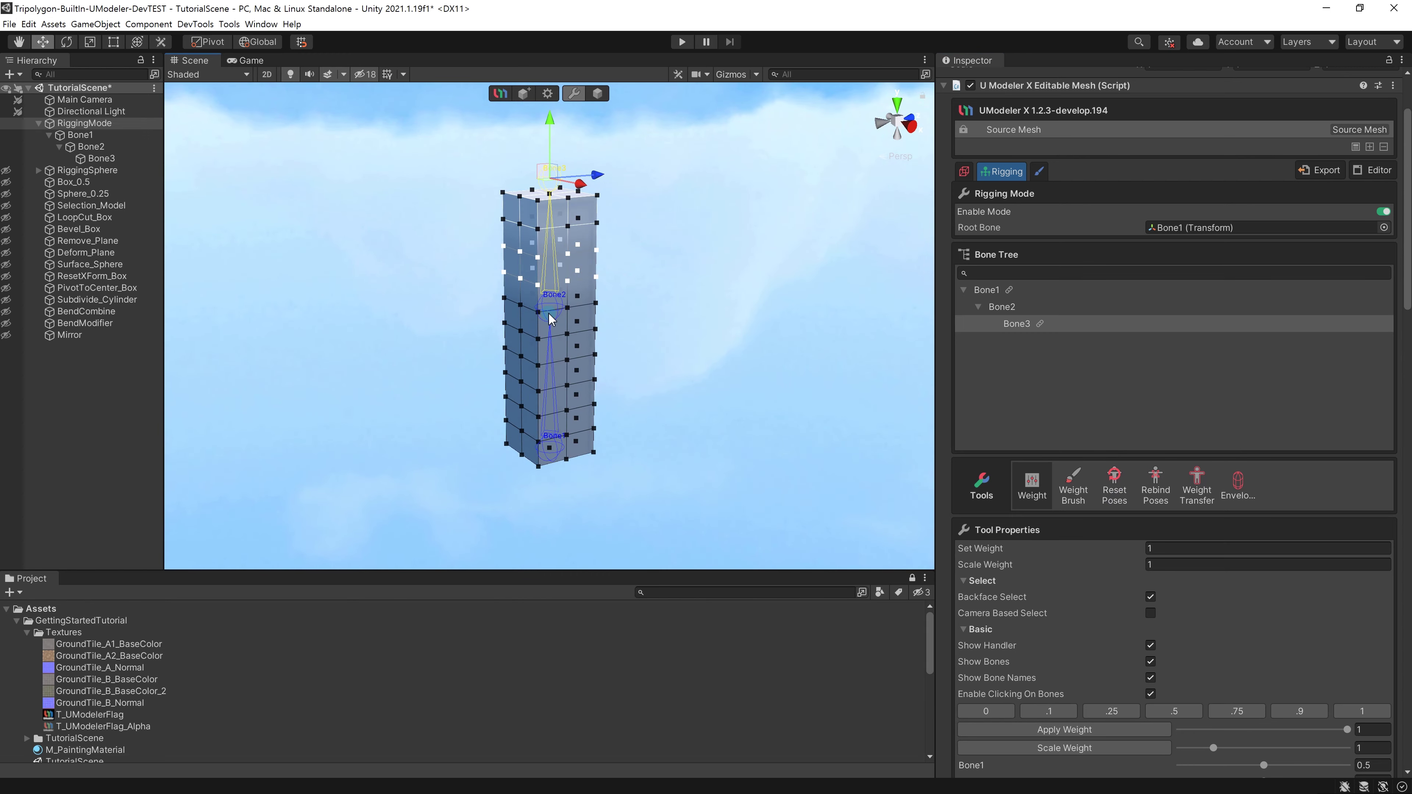
Select Bone1 with the Rotate tool, tilt the bone chain and face the box from the front.
left_click(553, 445)
key("e")
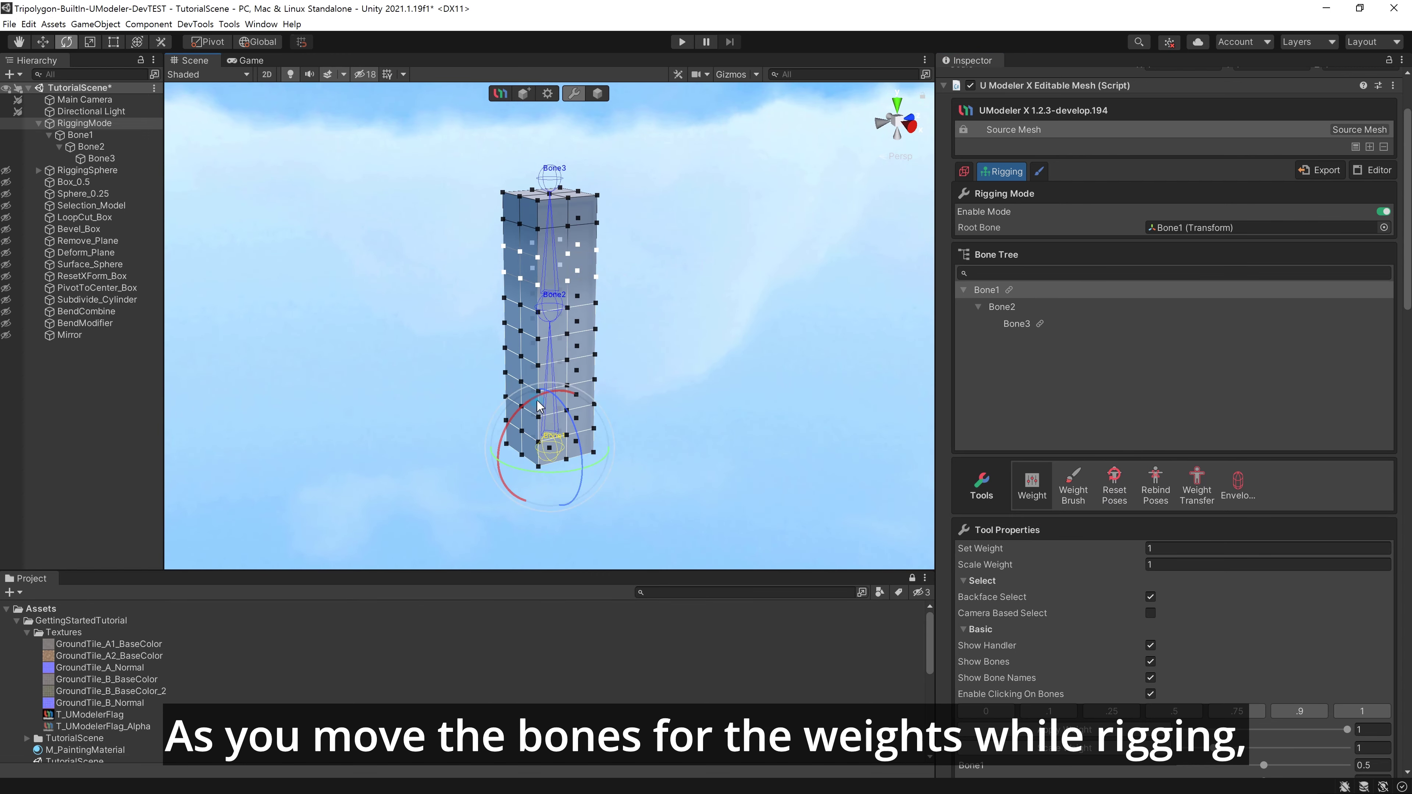
left_click_drag(539, 406, 501, 384)
left_click(481, 346)
left_click(883, 122)
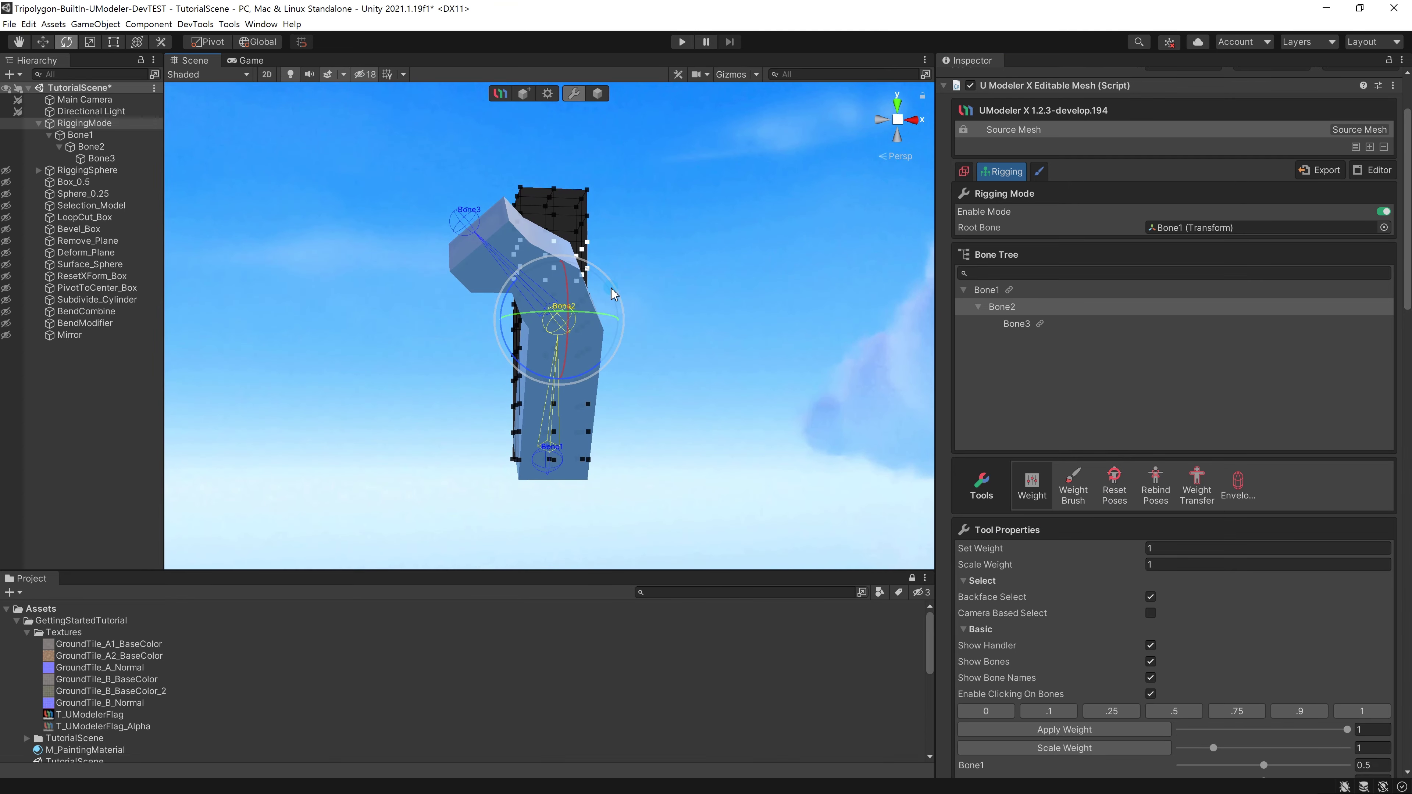
Rotate the bones further to deform the box, then reset all poses to their default.
left_click_drag(615, 289, 791, 354)
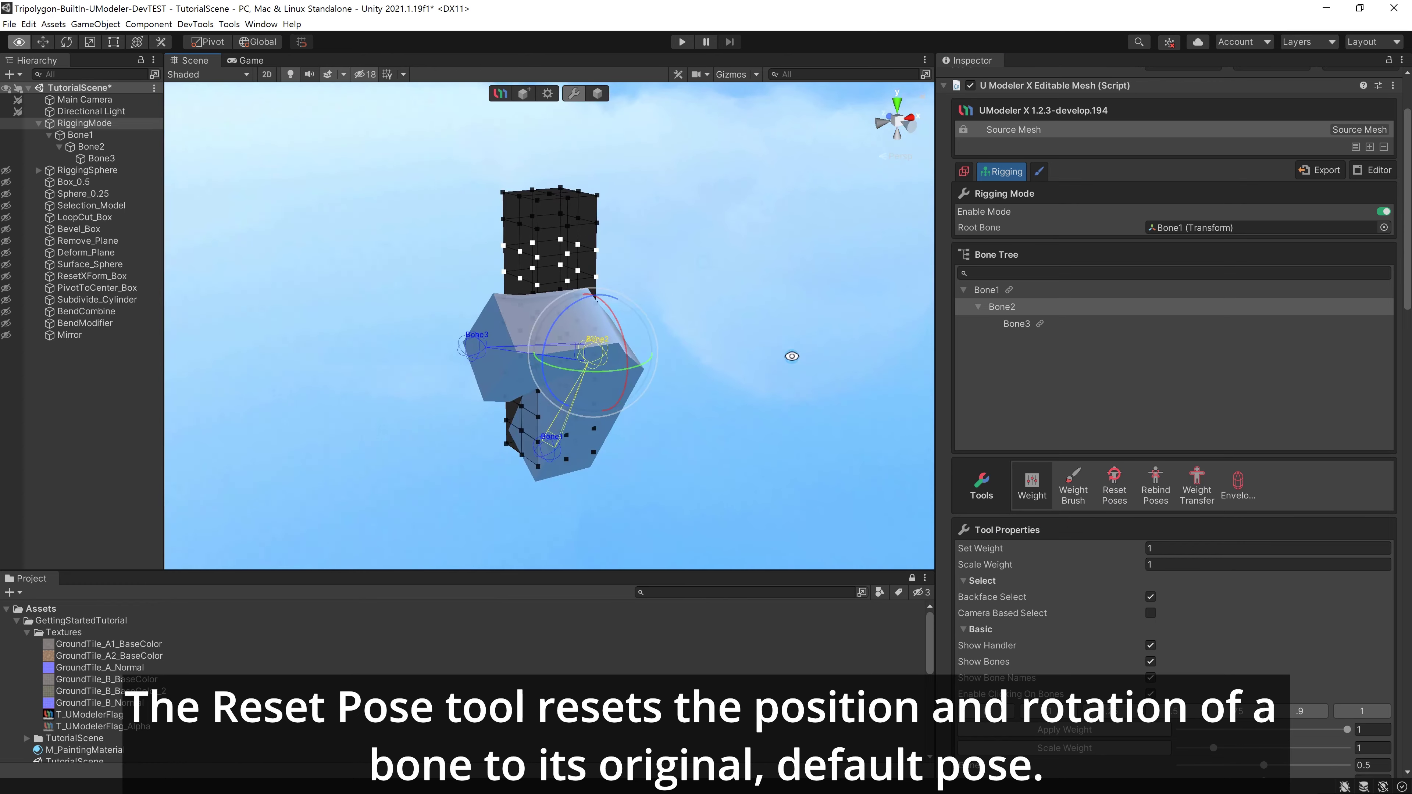
left_click_drag(579, 379, 595, 356)
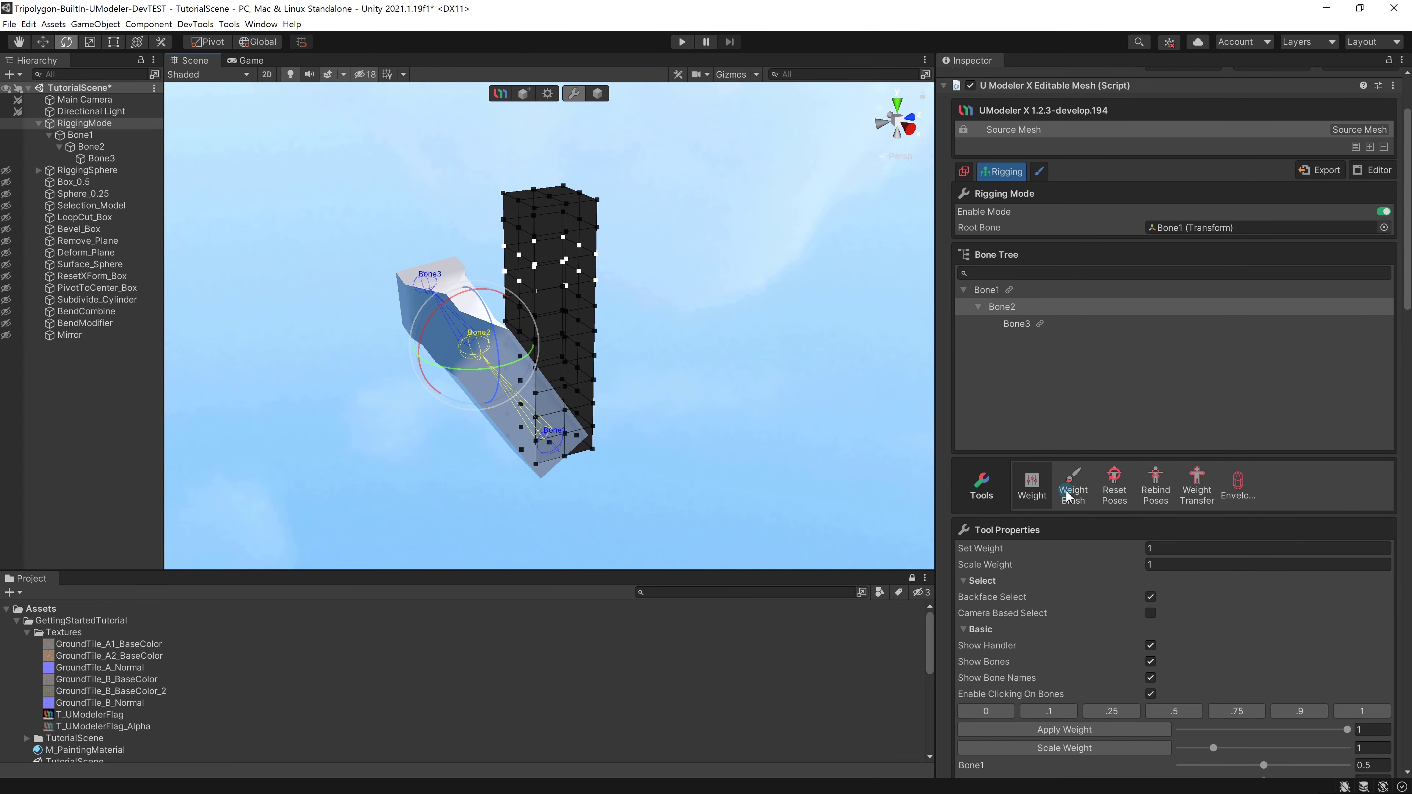
left_click(1115, 483)
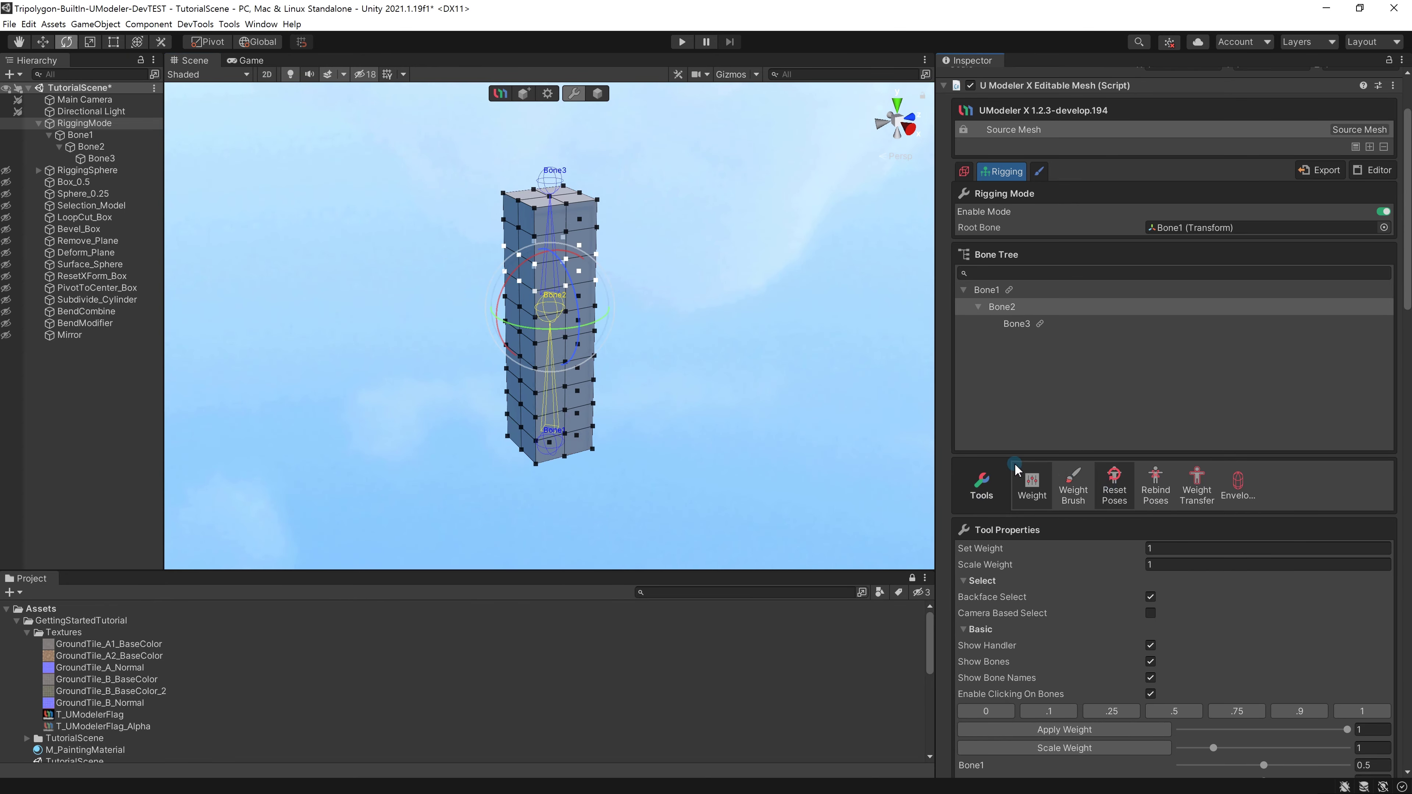
mouse_move(722, 414)
left_mouse_down("alt")
mouse_move(703, 405)
mouse_move(725, 403)
left_mouse_up("alt")
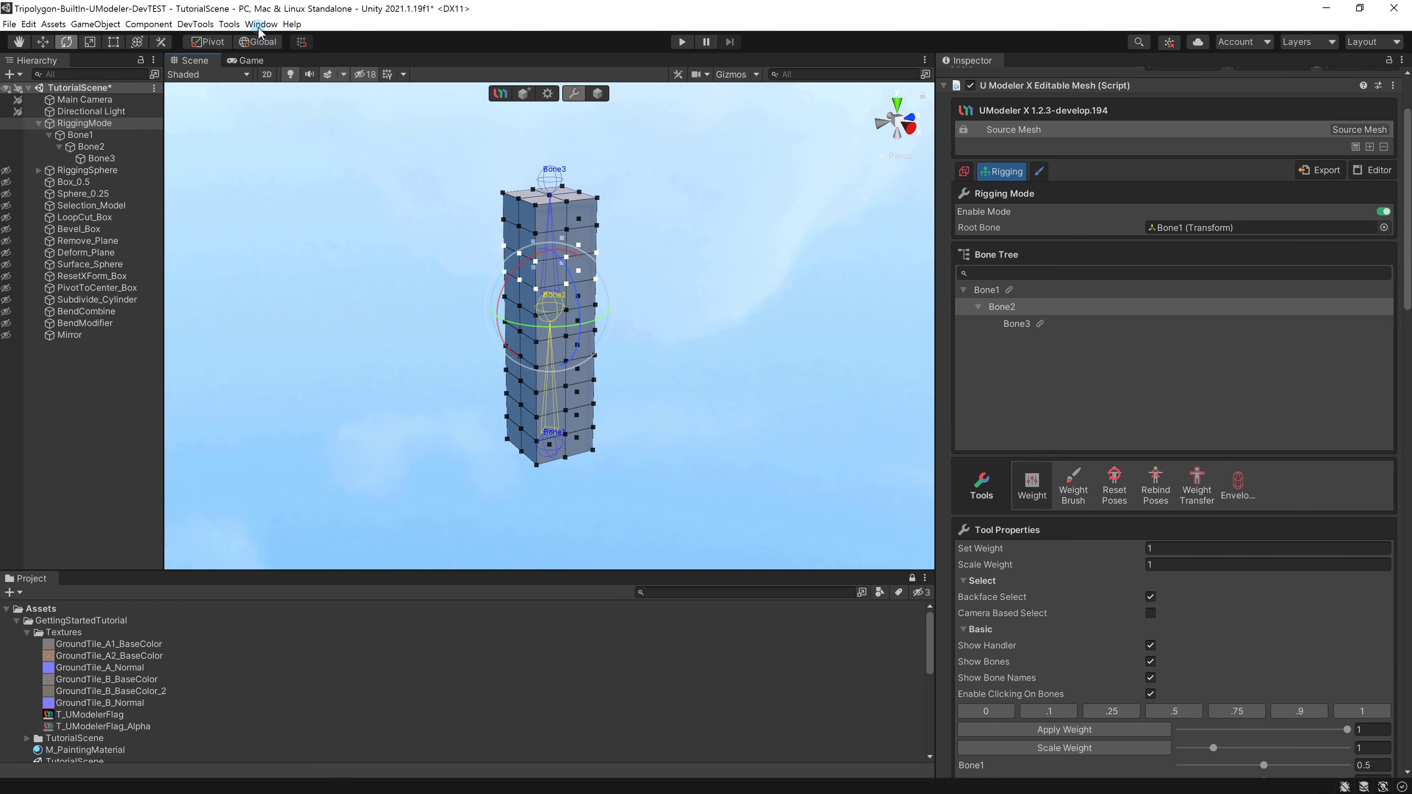
Open the Animation window and place it so the upper part of the box stays visible.
left_click(258, 27)
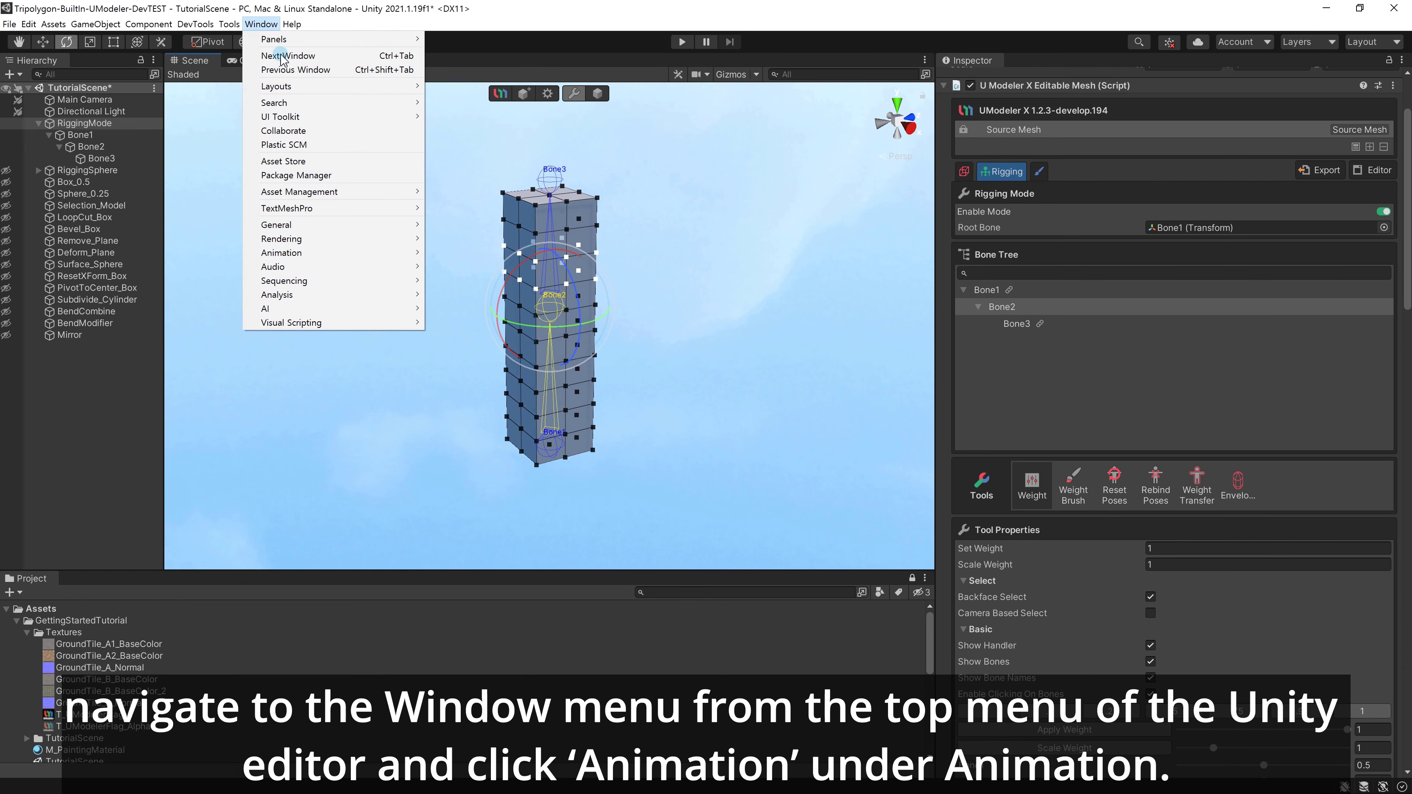
mouse_move(319, 260)
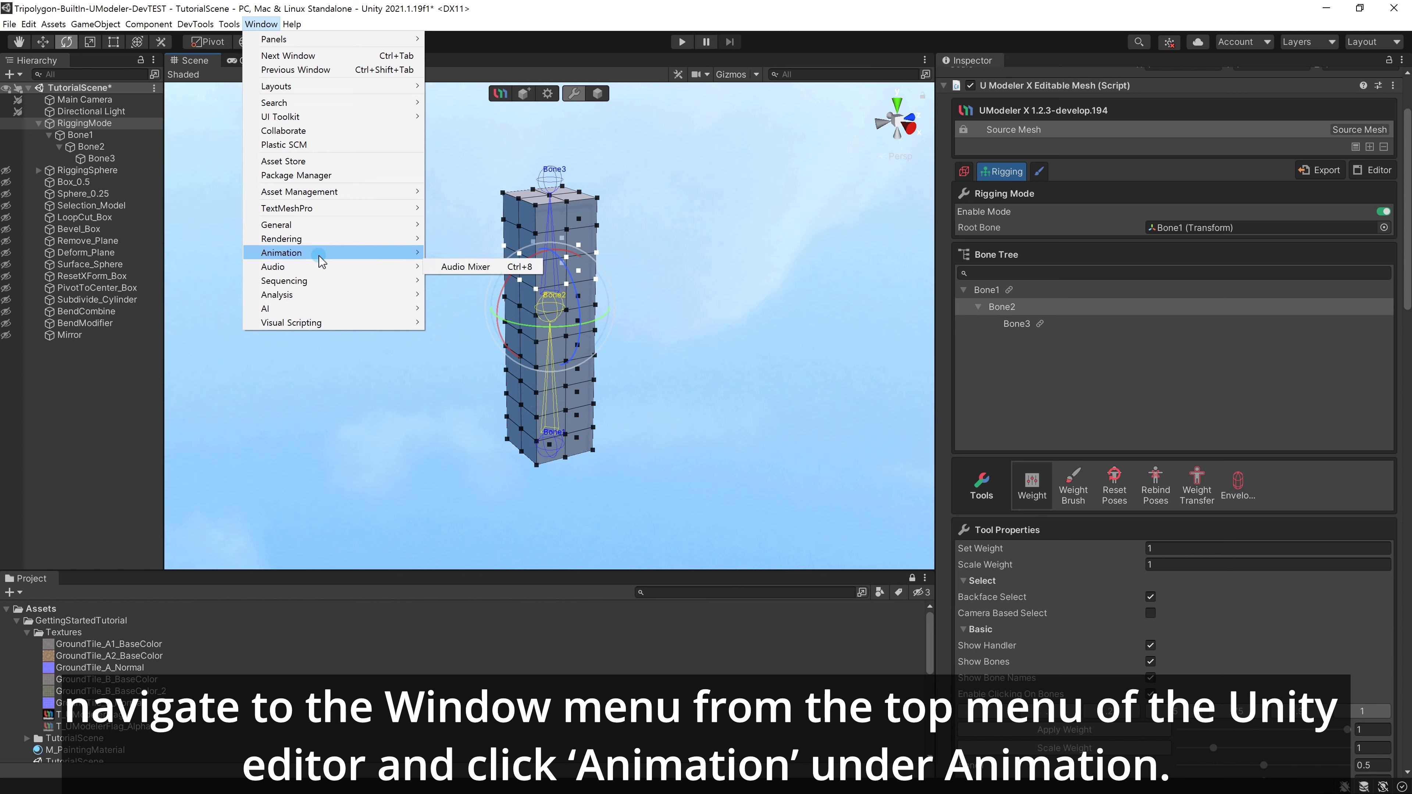
left_click(460, 254)
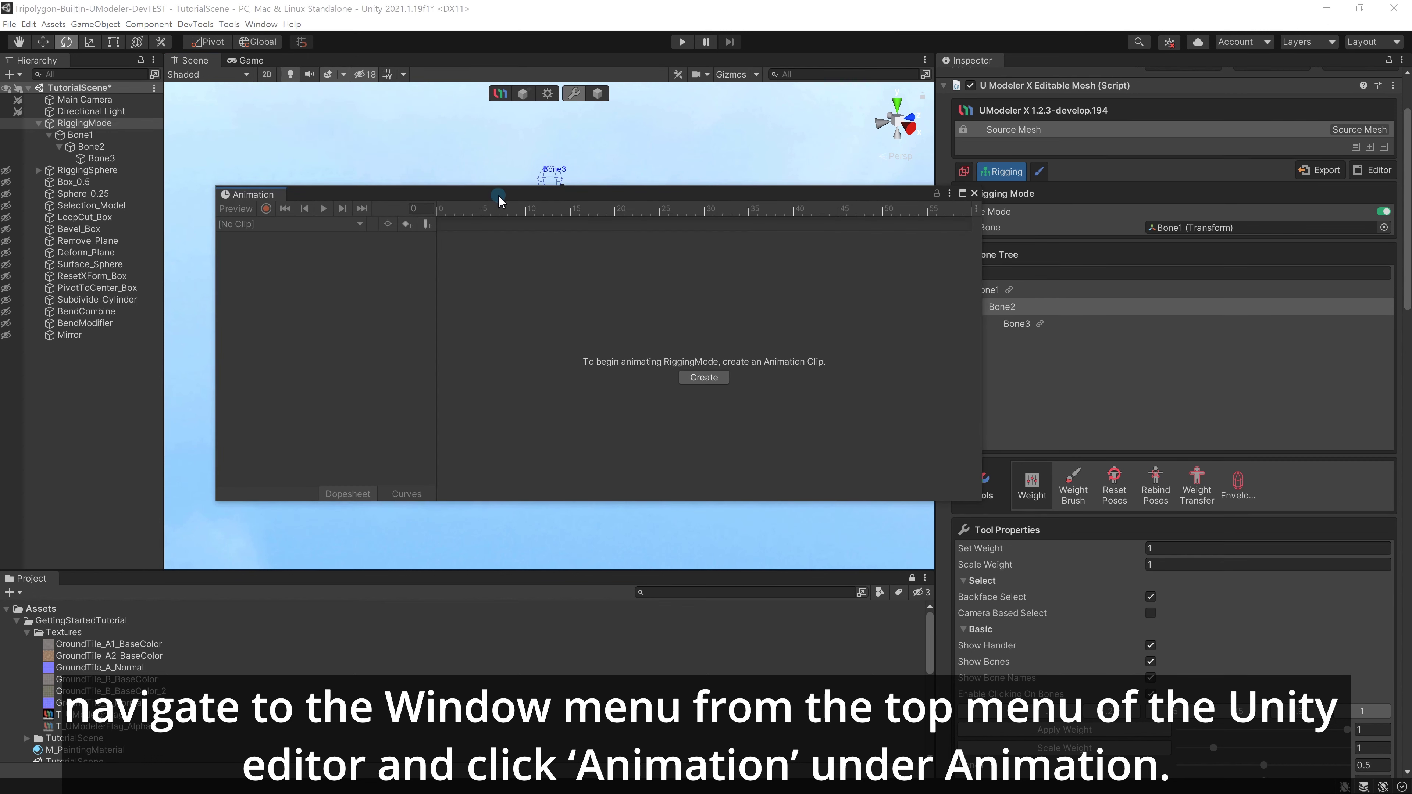
left_click_drag(499, 200, 417, 374)
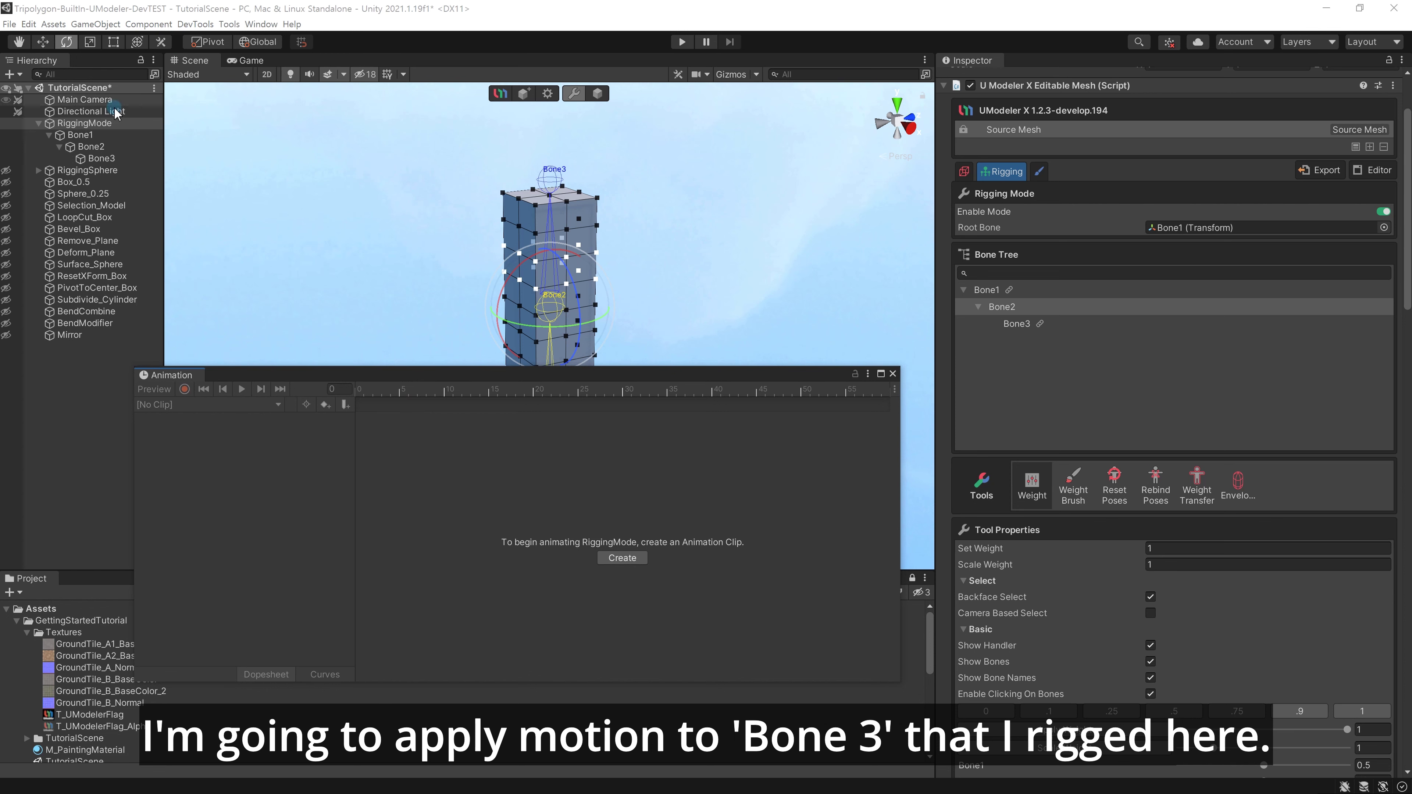
Create an animation clip for the RiggingMode object, saved as New Animation.anim in the GettingStartedTutorial folder.
left_click(106, 125)
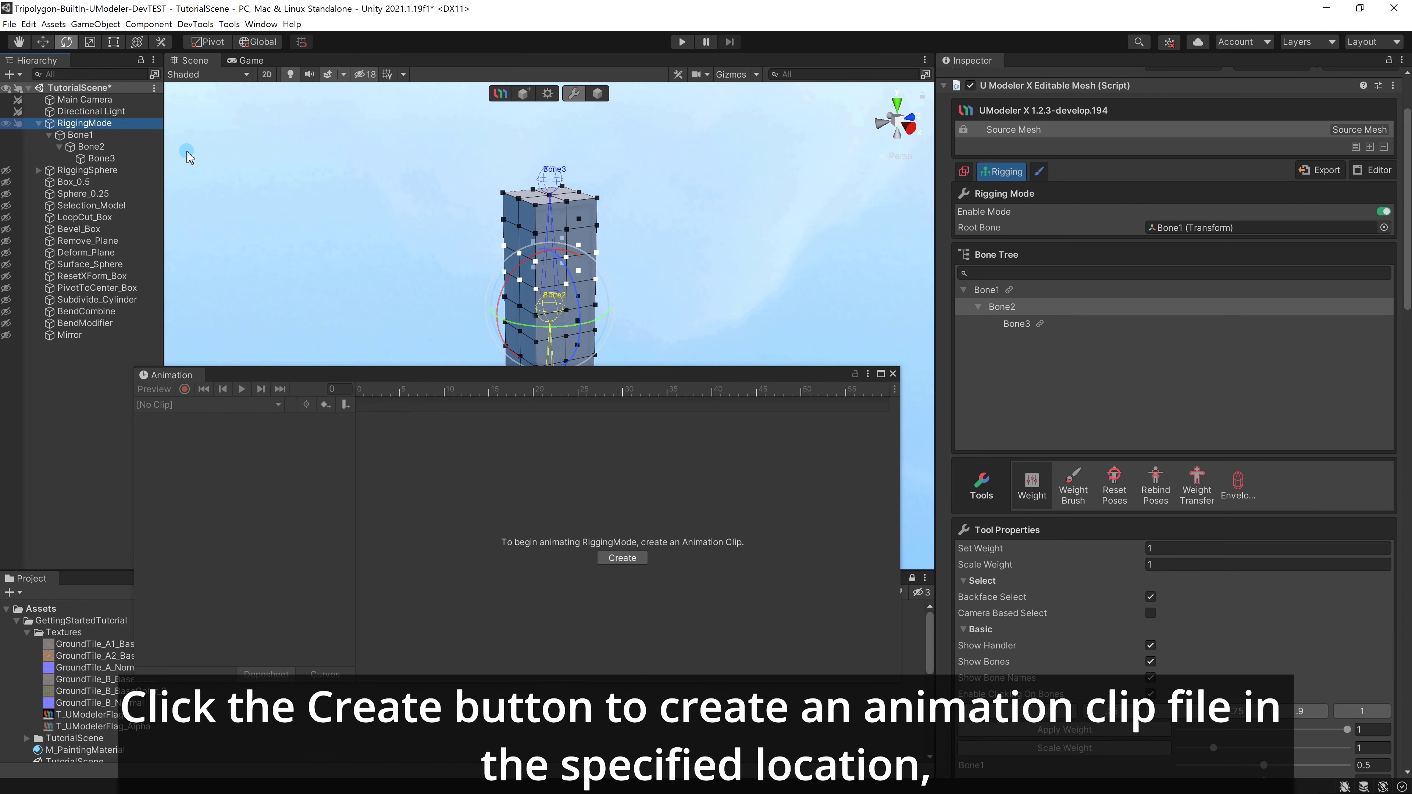
left_click(617, 558)
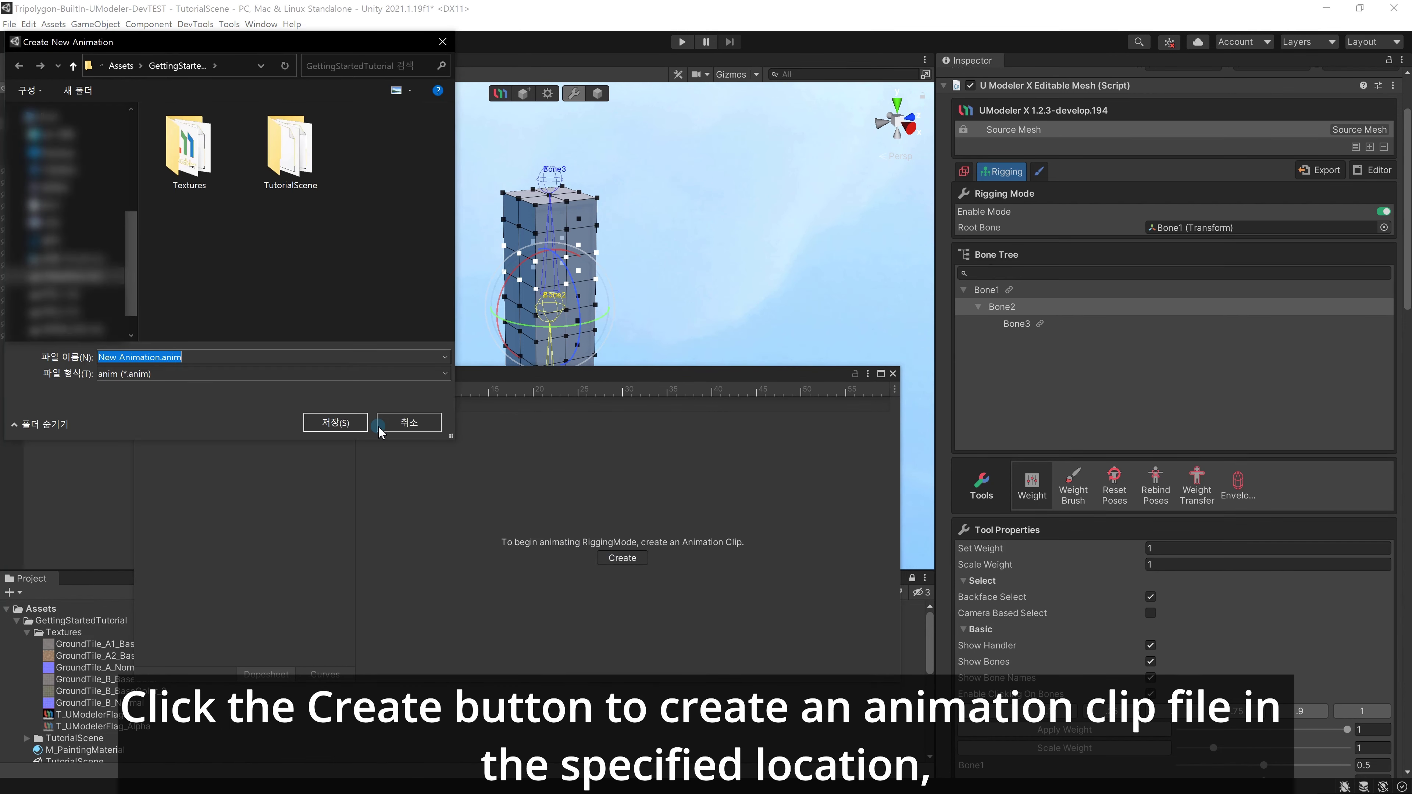
left_click(345, 423)
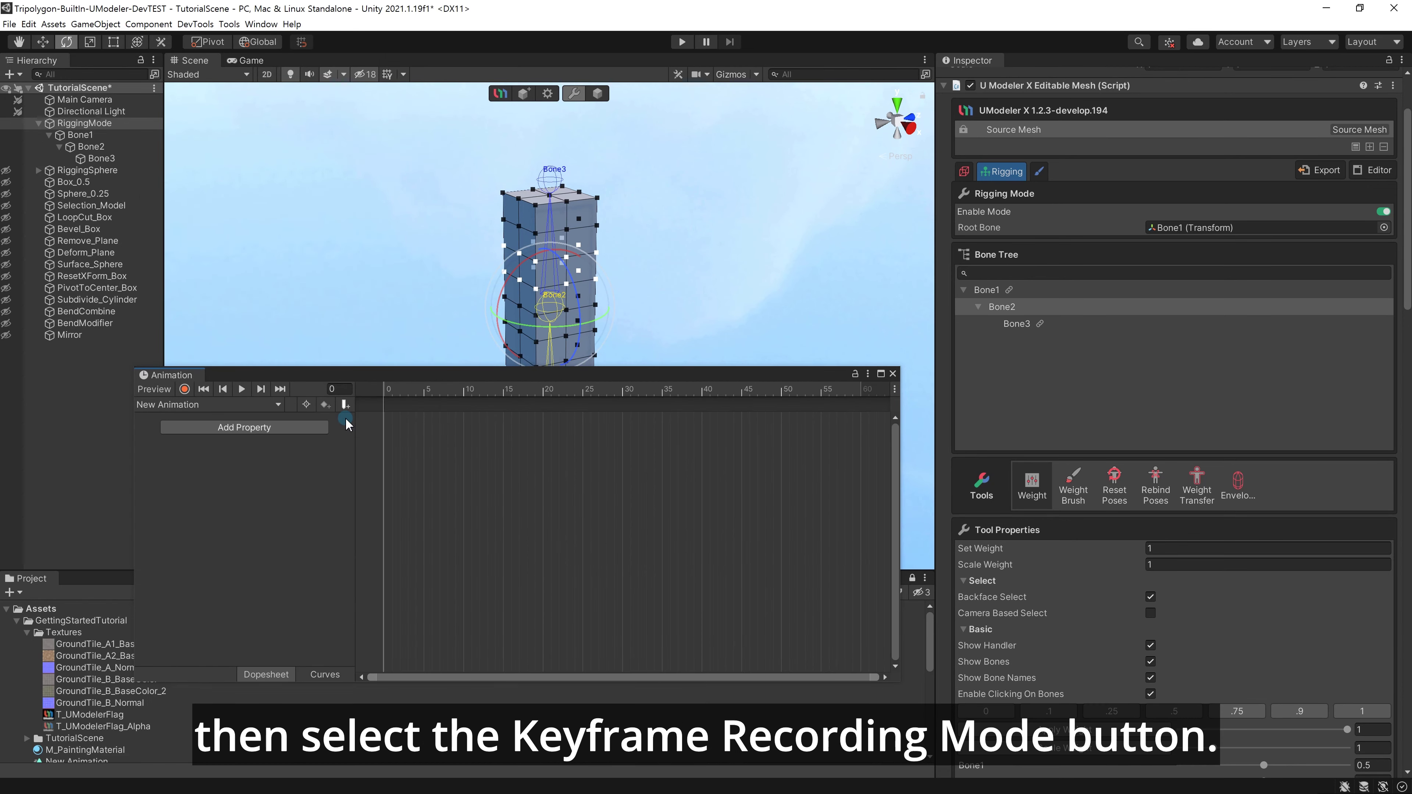
Turn on keyframe recording and move Bone3 to about Z -2.788 to record its position at frame 0.
left_click(185, 389)
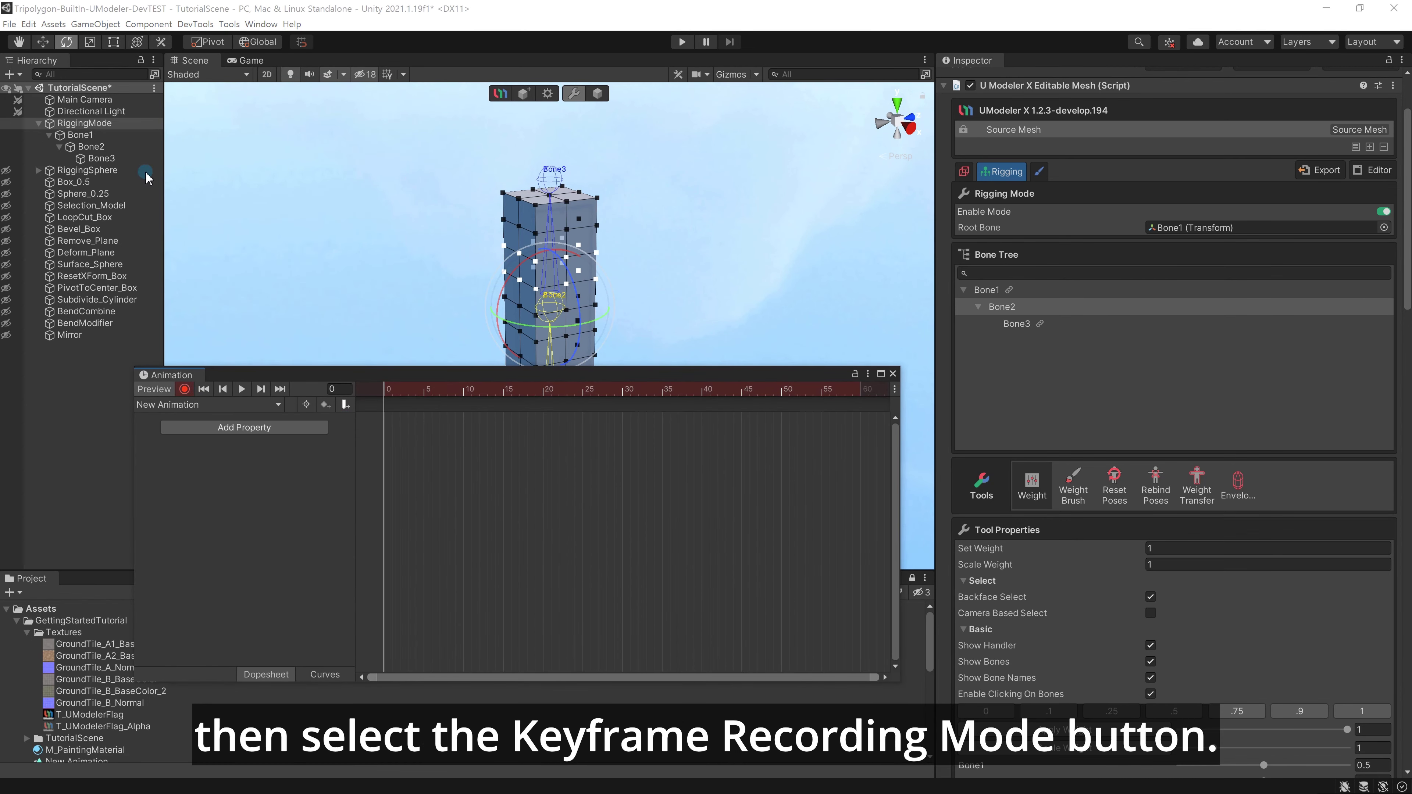
left_click(142, 160)
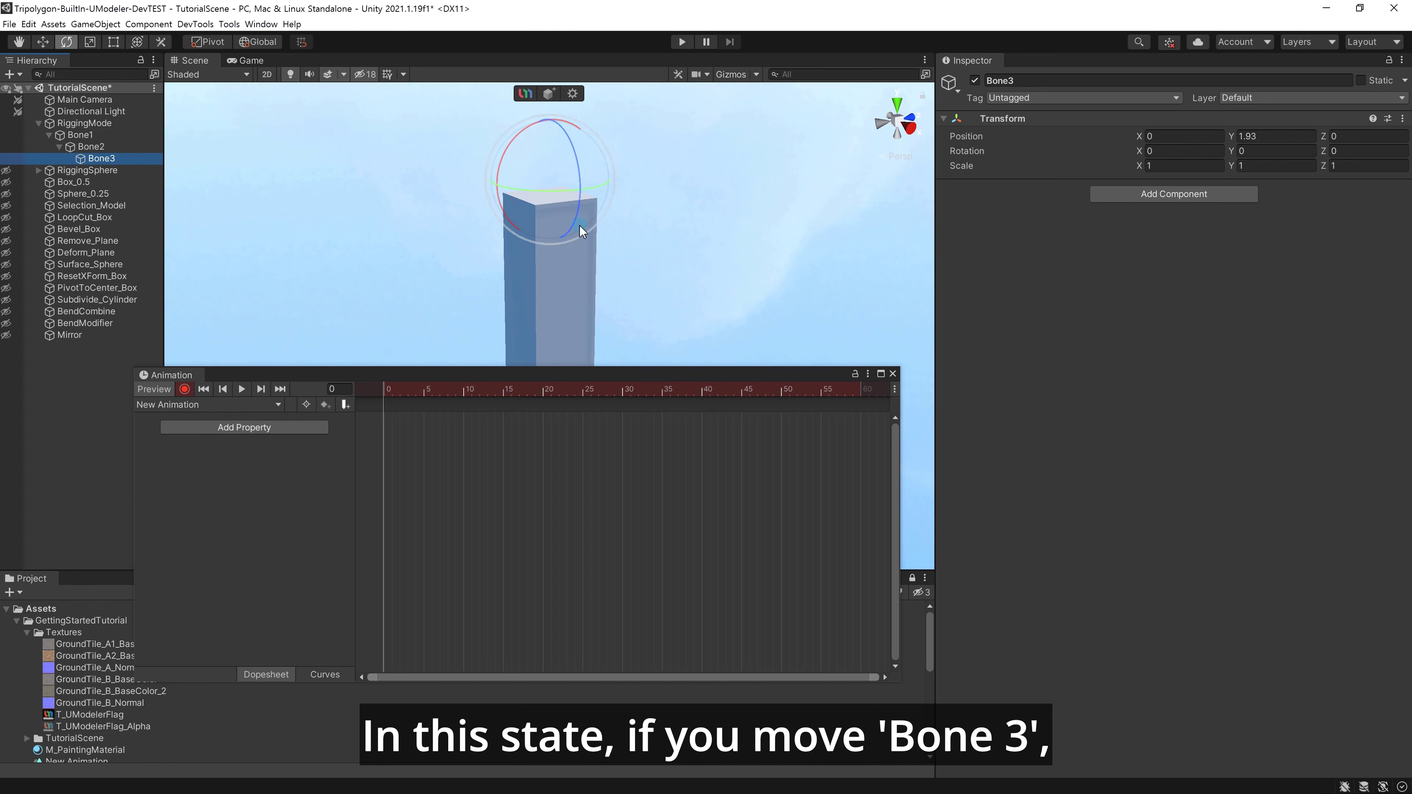
key("w")
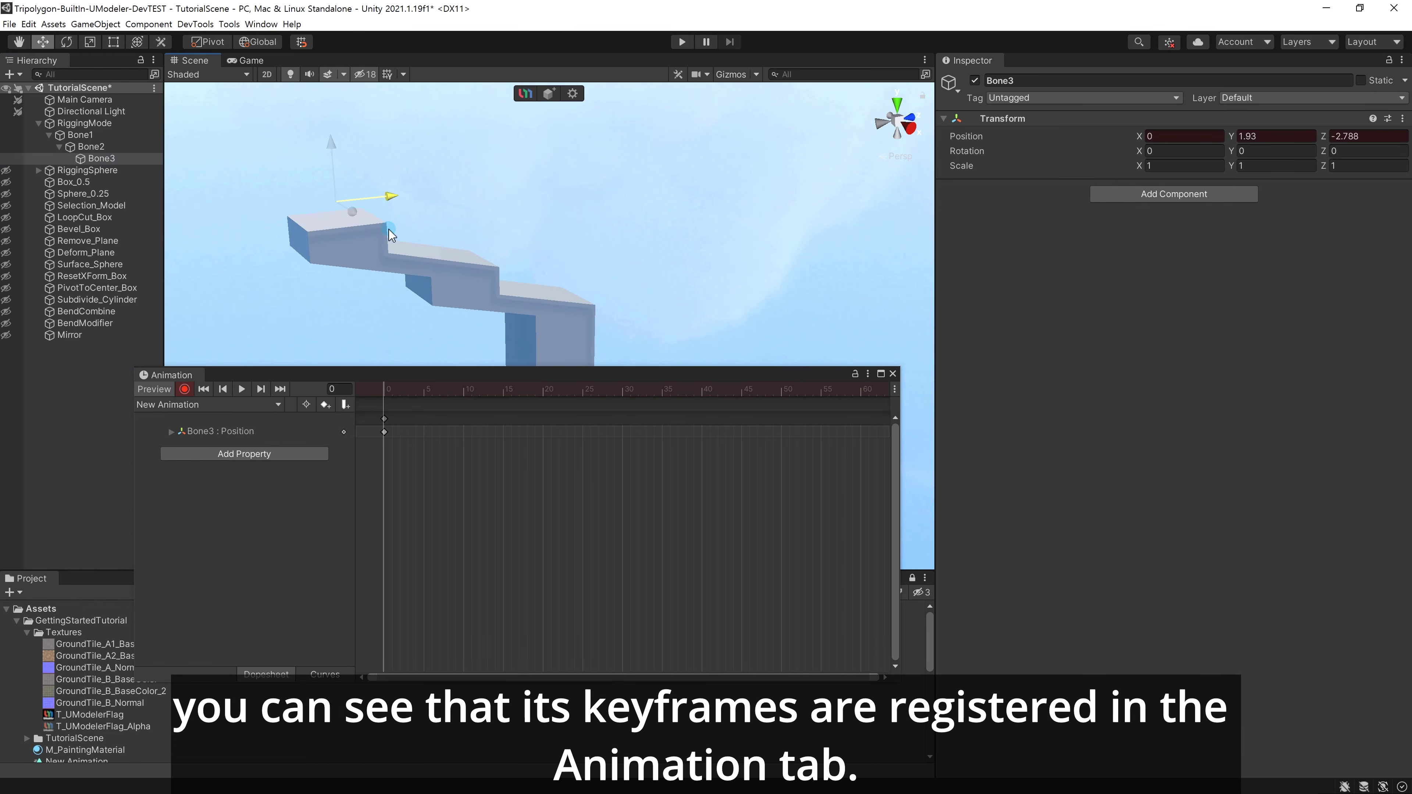
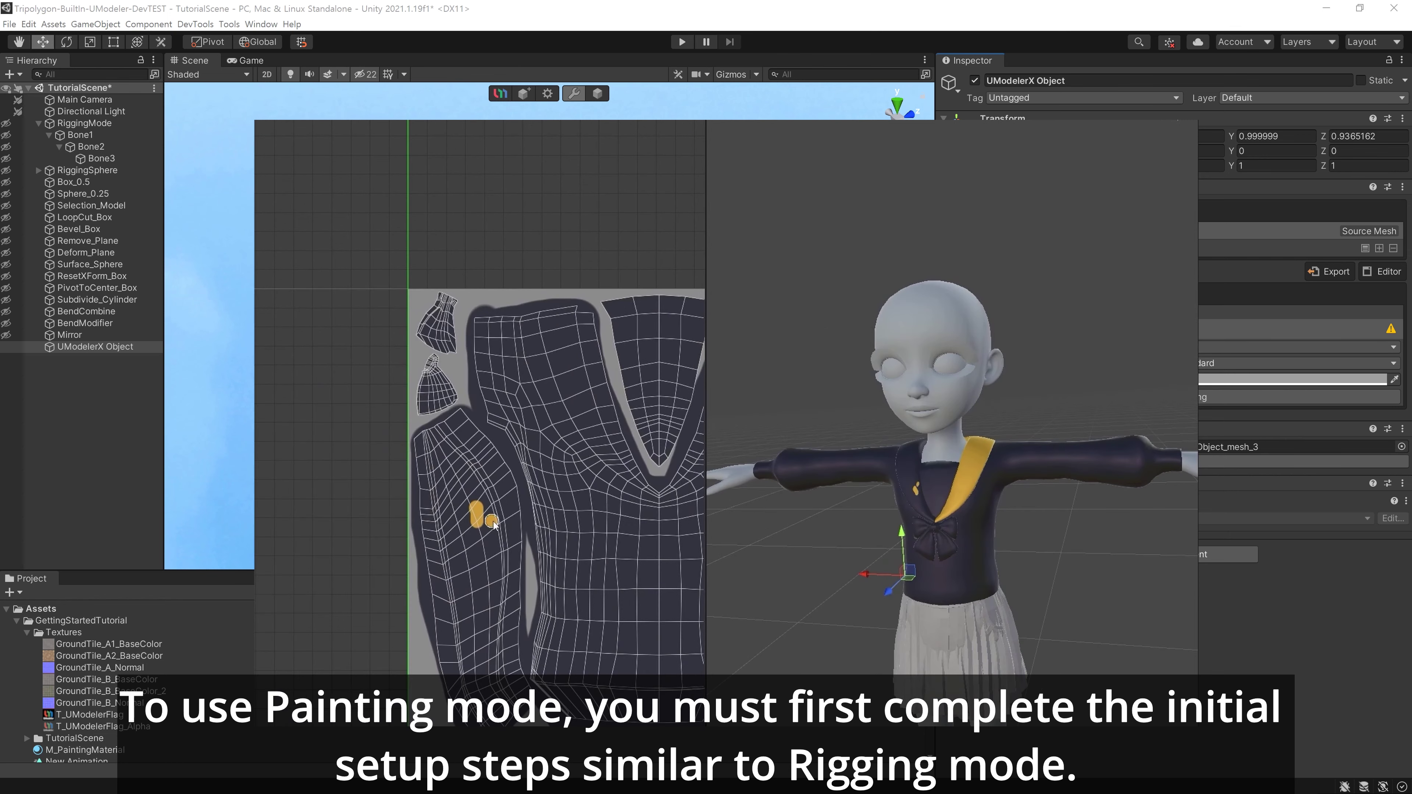
Start Painting mode on the UModelerX Object and look through its layers, properties and map source areas.
mouse_move(431, 440)
left_mouse_down()
mouse_move(457, 575)
mouse_move(462, 420)
left_mouse_up()
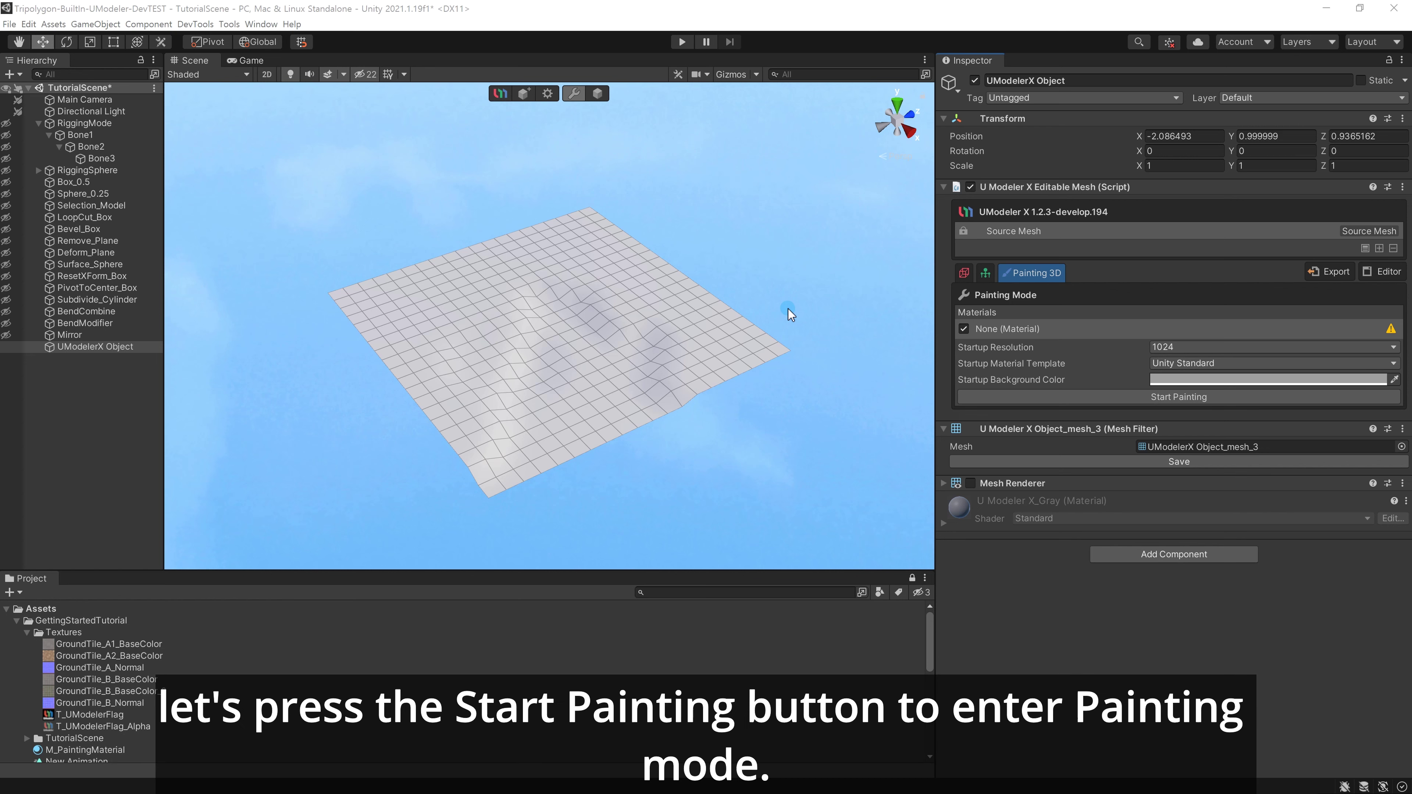
left_click(1137, 398)
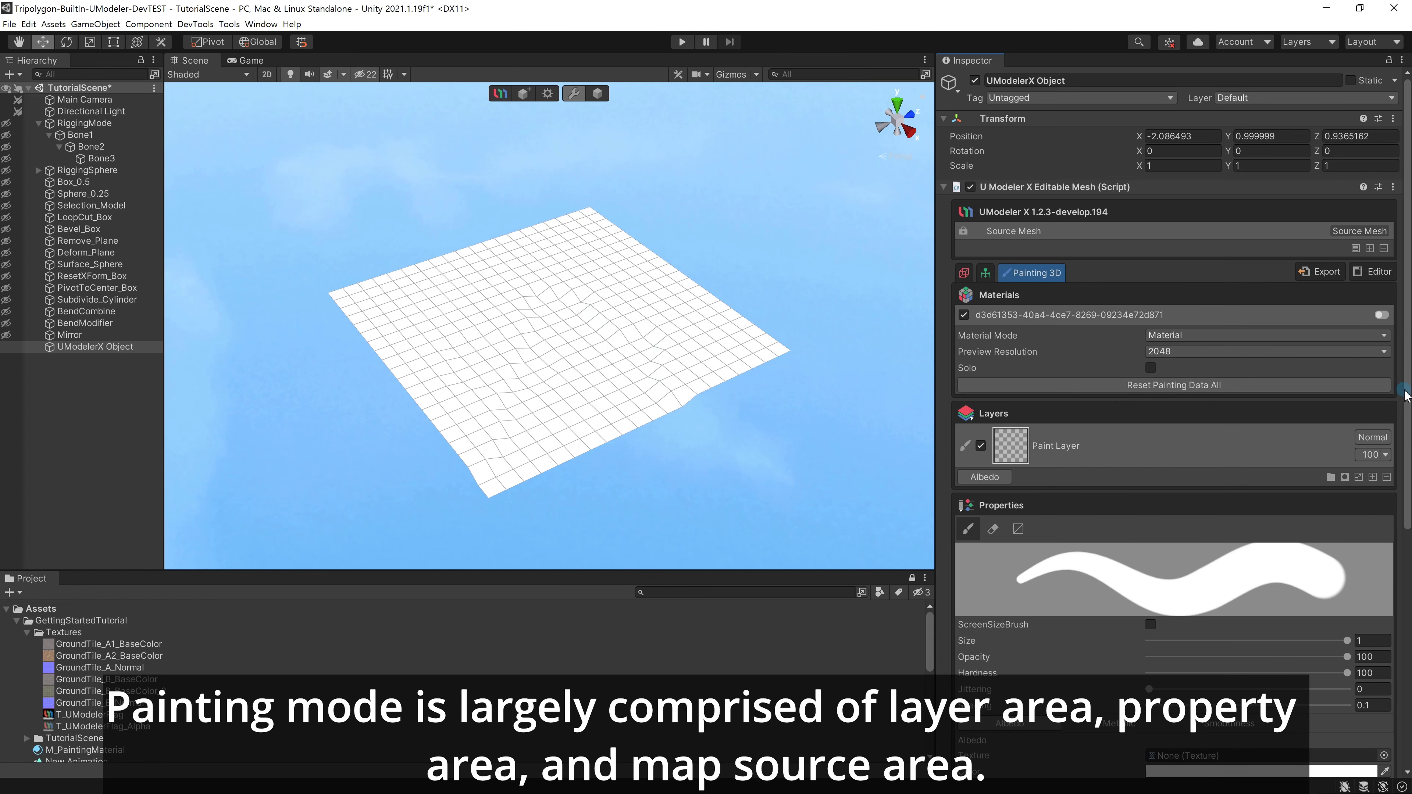
left_click_drag(1407, 396, 1409, 564)
scroll(1173, 423, "up", 5)
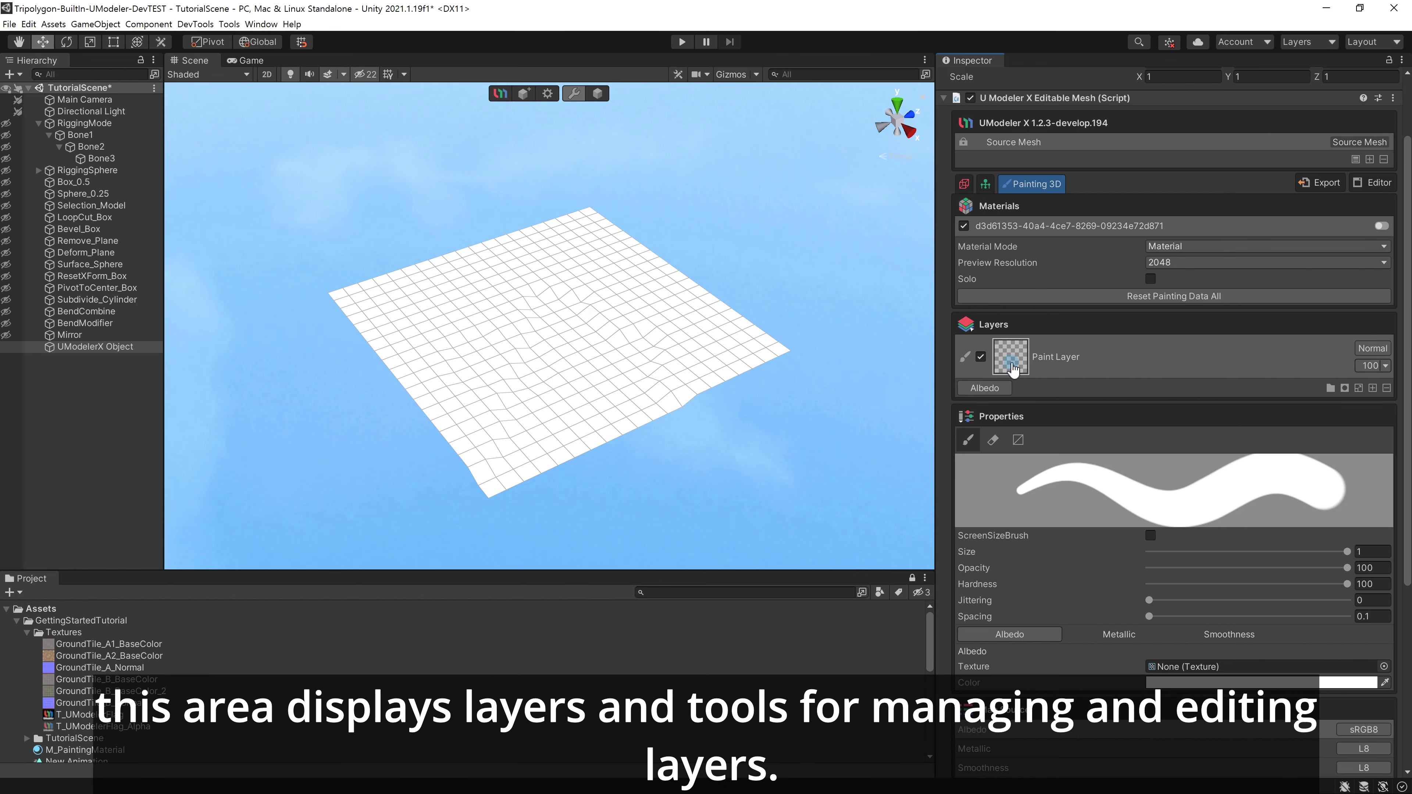
left_click(981, 358)
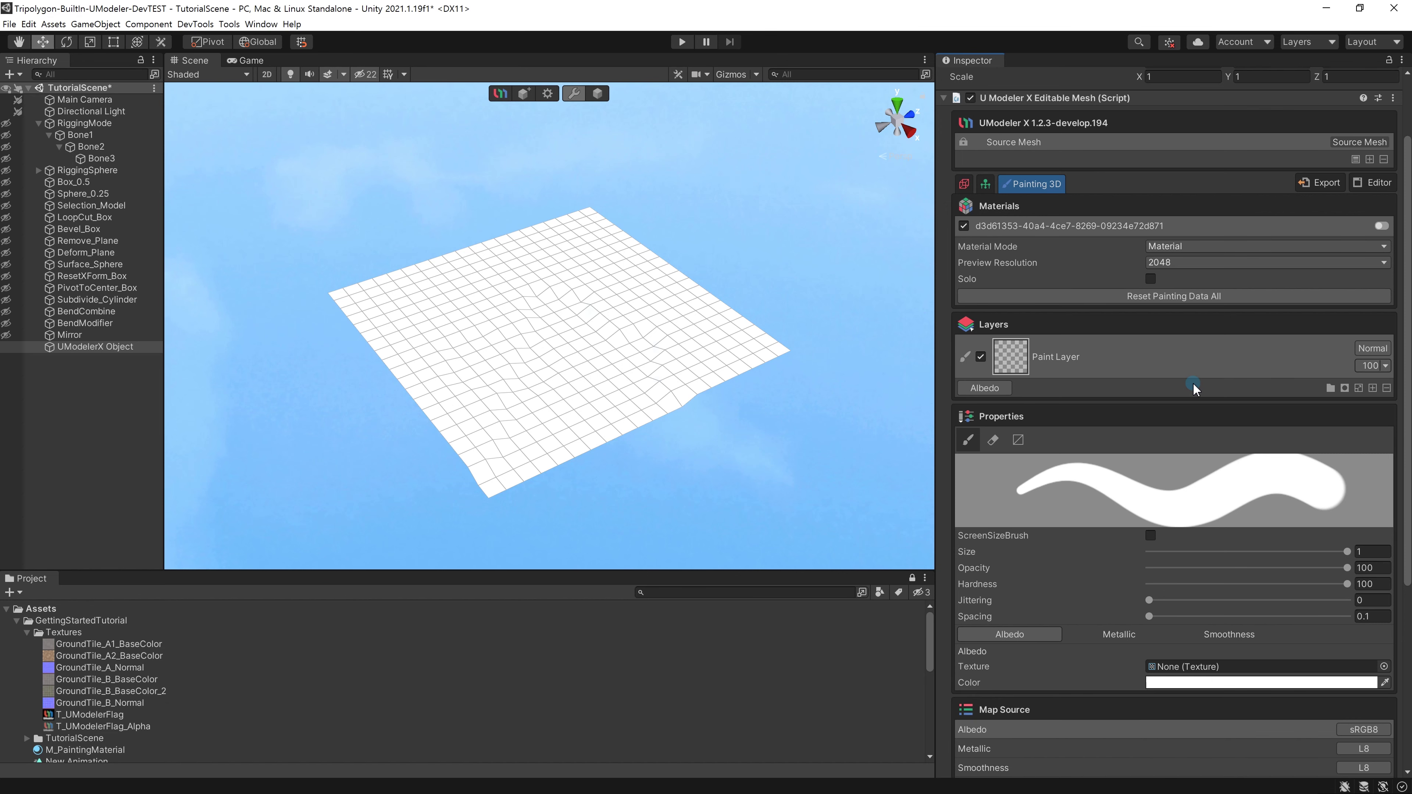
Add a fill layer and switch between it and the Paint Layer to compare their properties.
scroll(1196, 387, "down", 1)
left_click(1373, 359)
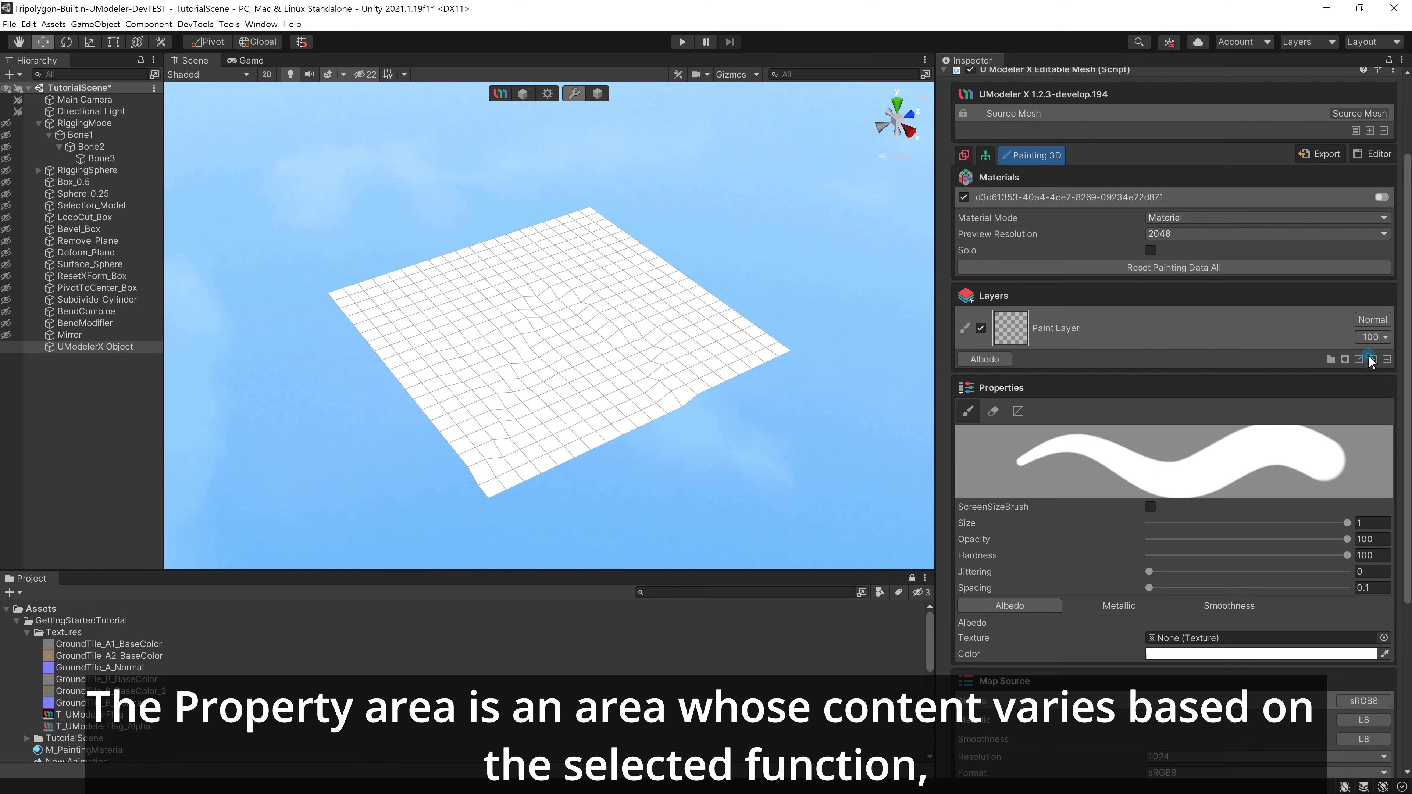
left_click(1338, 394)
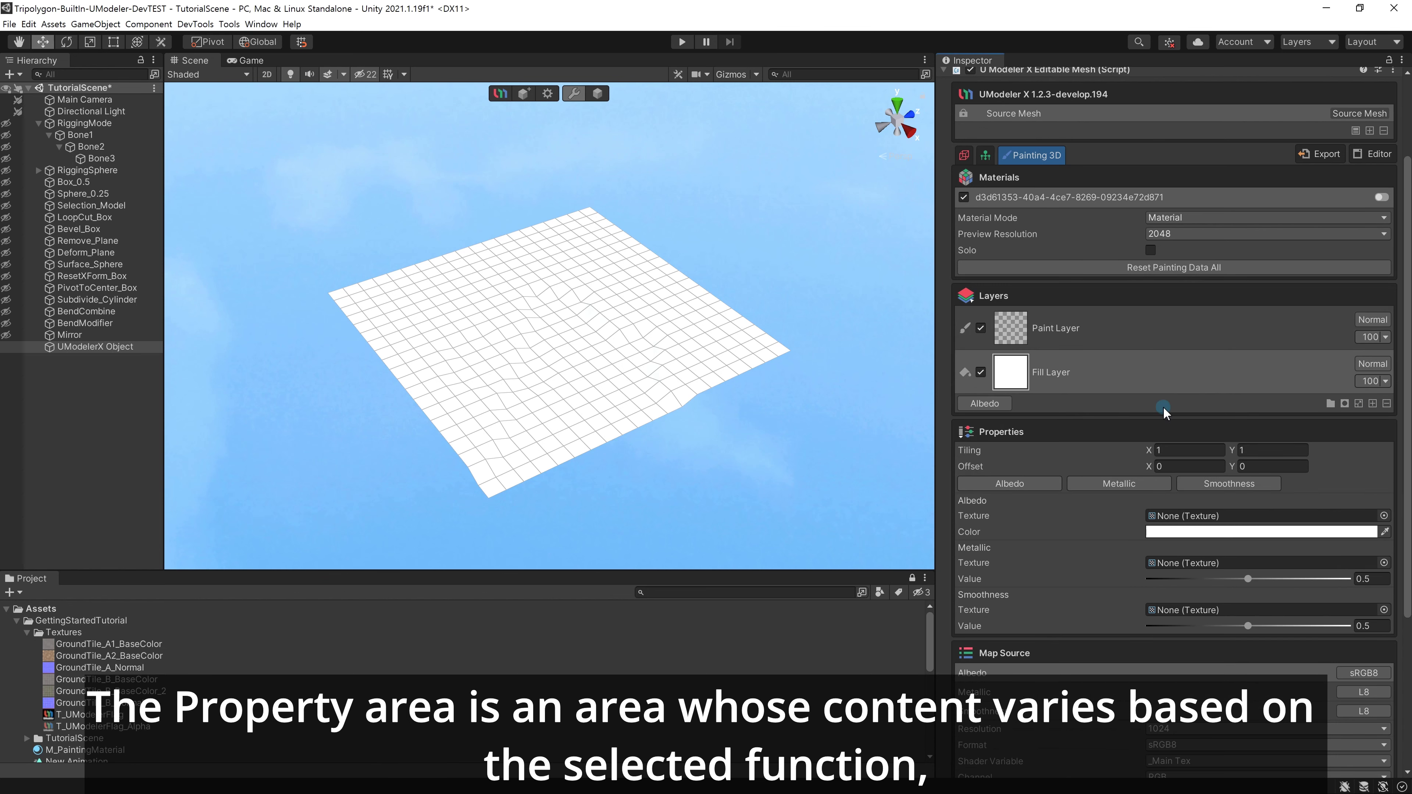
left_click(1101, 342)
left_click(1089, 375)
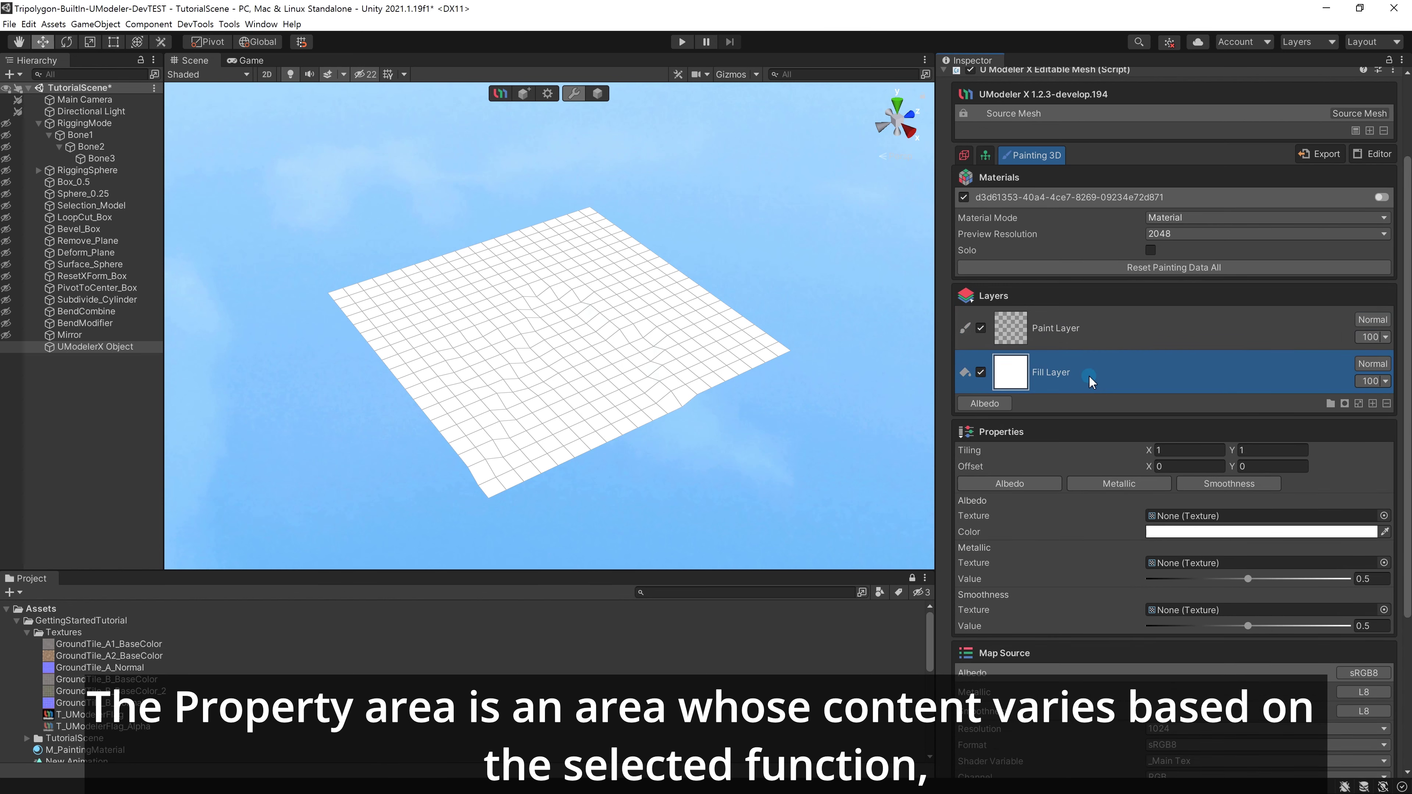
left_click(1107, 339)
Switch through the brush, eraser and fill tools of the Paint Layer to view each tool's properties.
left_click(998, 458)
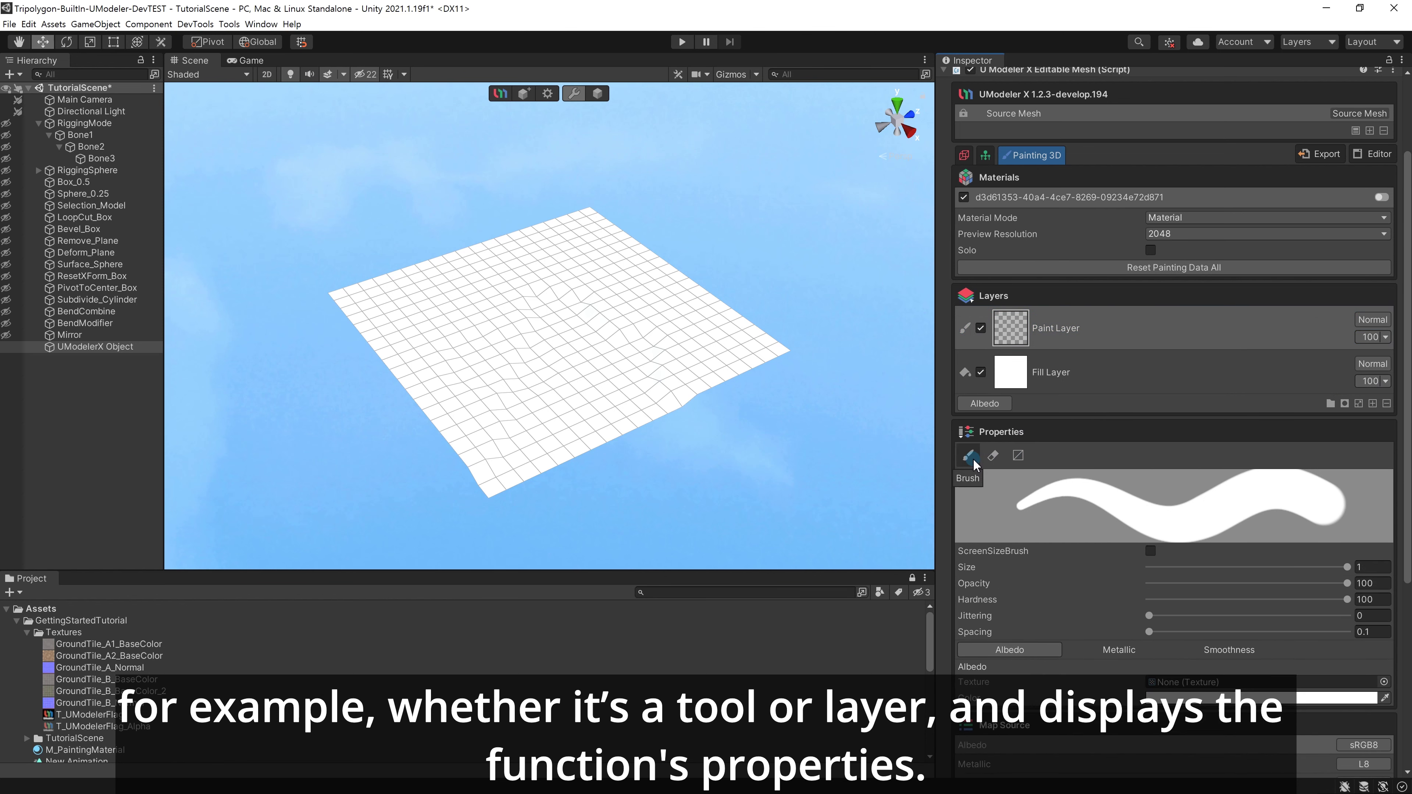
left_click(993, 456)
left_click(1016, 467)
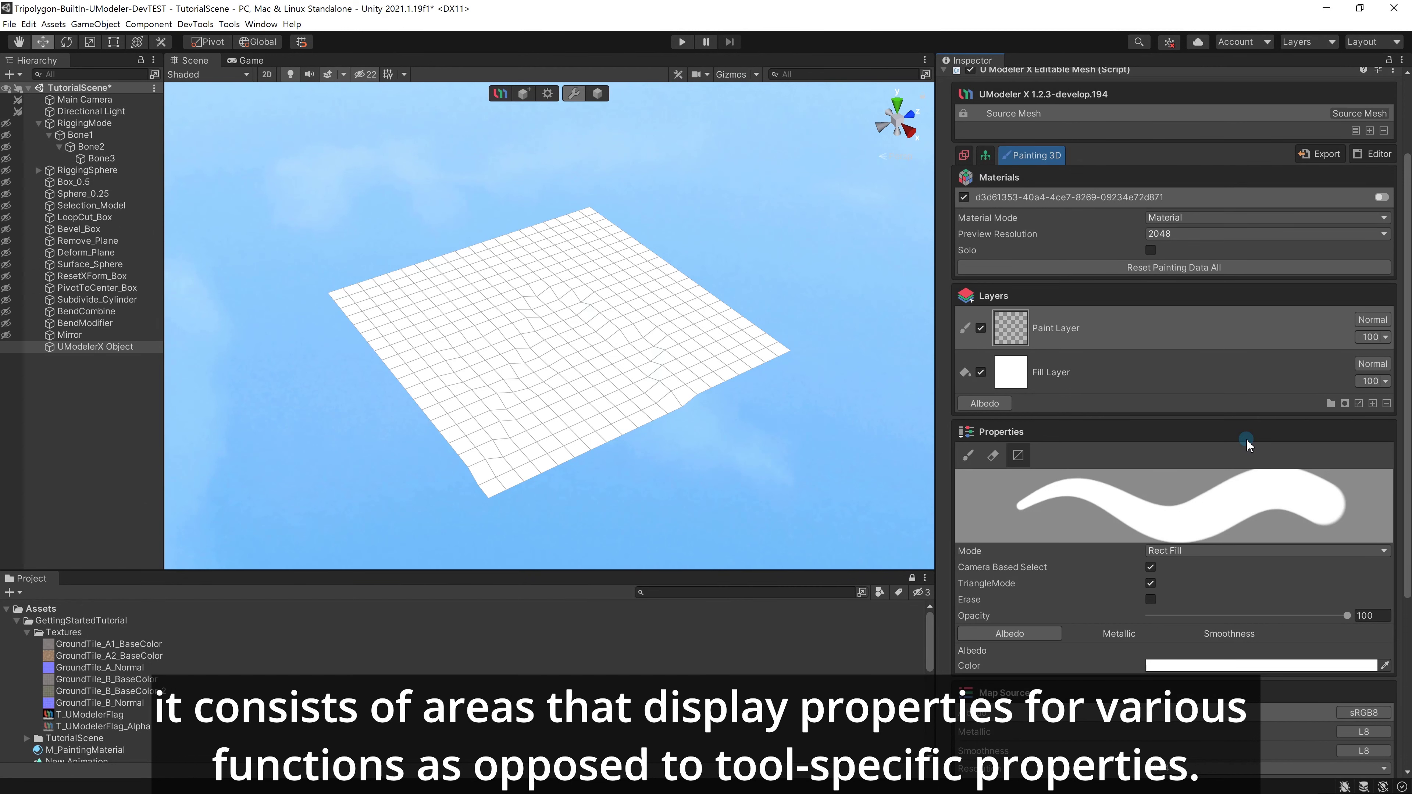
Examine the Map Source settings and the list of additional map types that can be added.
scroll(1396, 528, "down", 3)
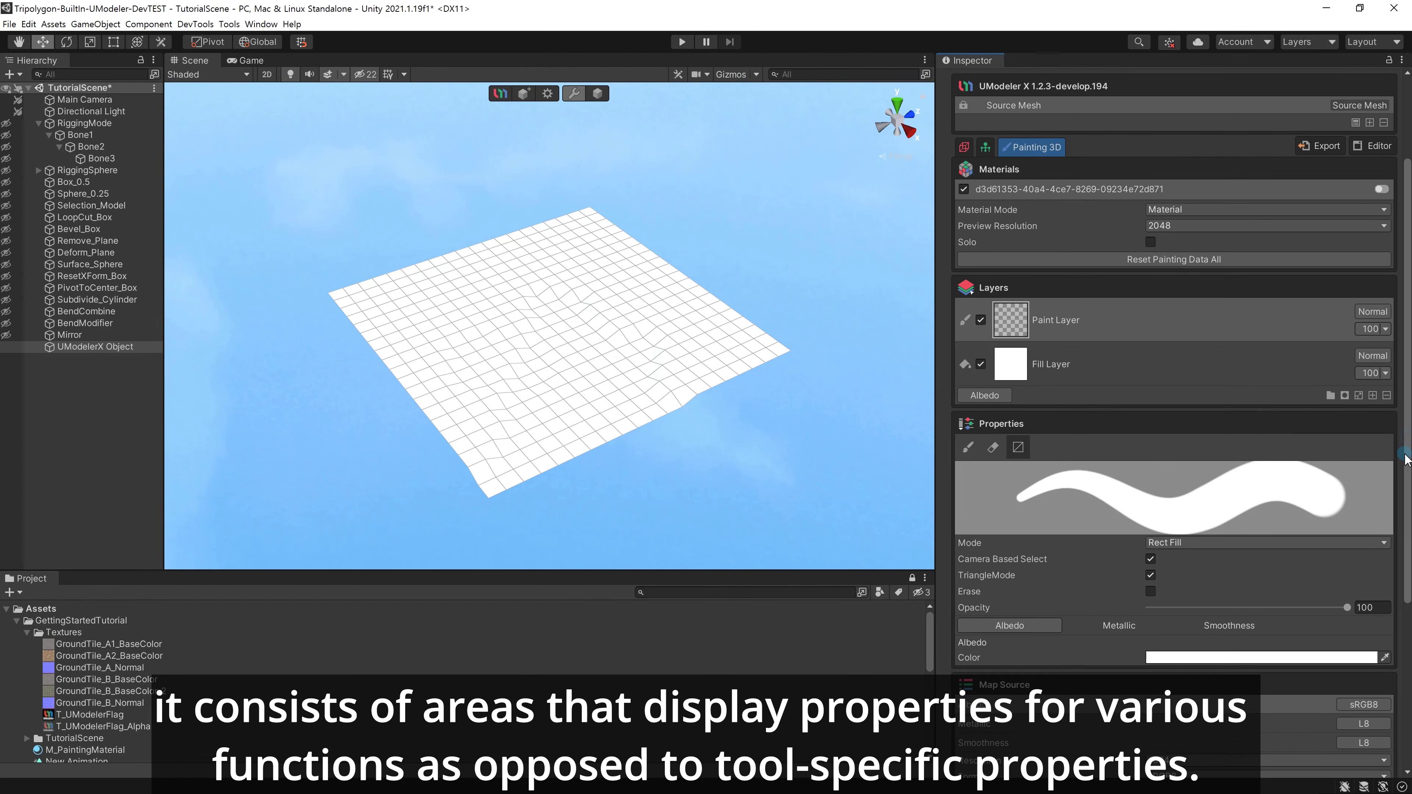
scroll(1396, 528, "down", 2)
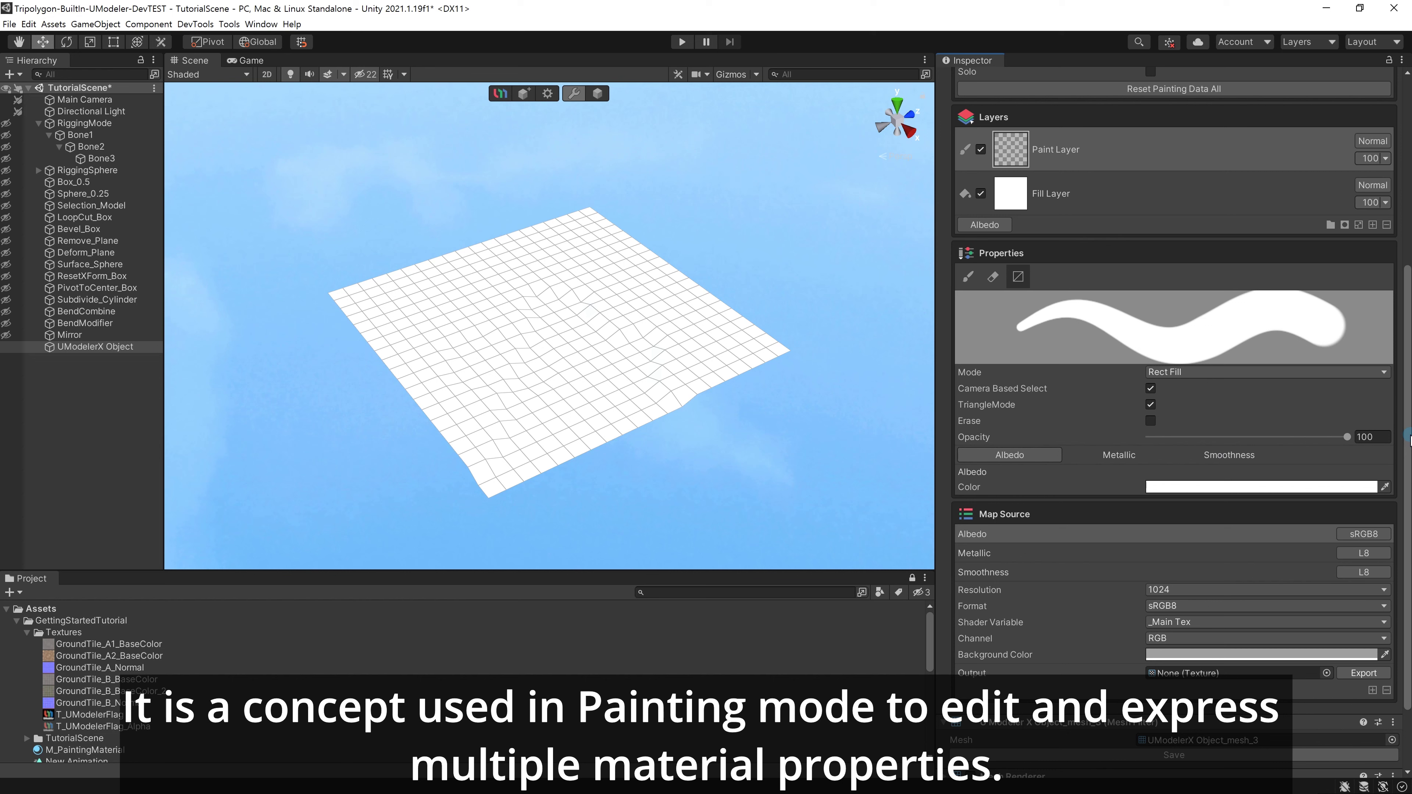
left_click(1372, 690)
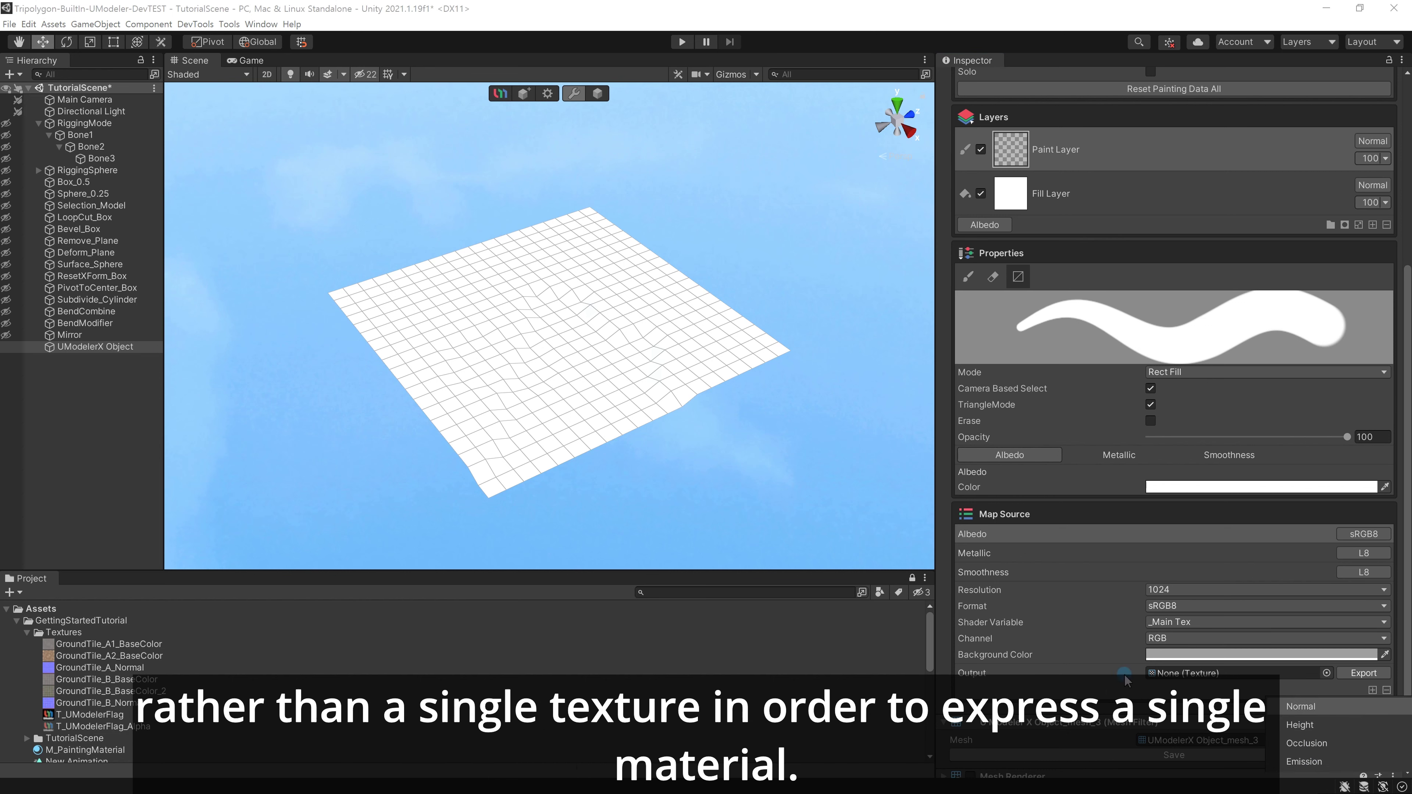
left_click(1408, 587)
scroll(1212, 492, "up", 5)
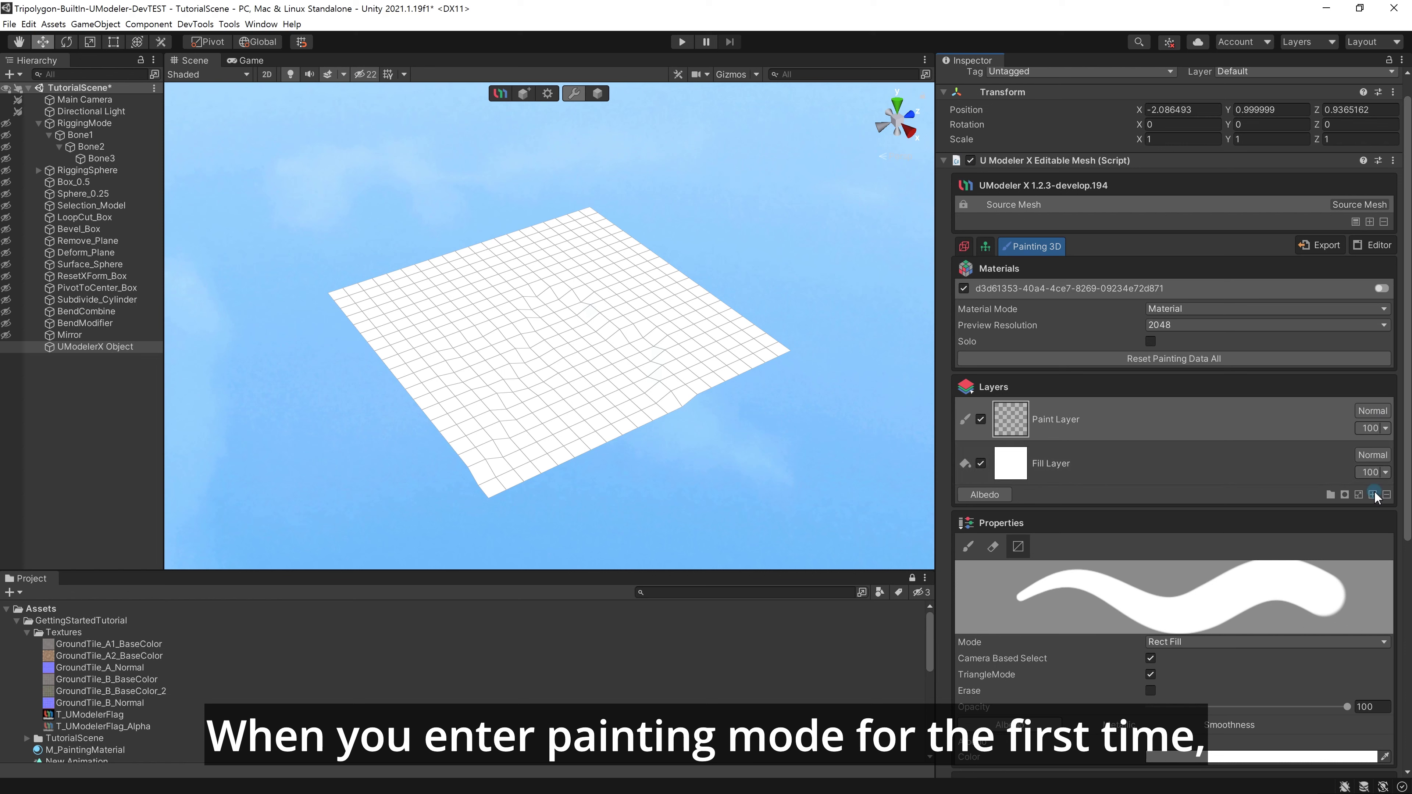
Delete the fill layer and select the remaining Paint Layer to view its properties.
left_click(1373, 473)
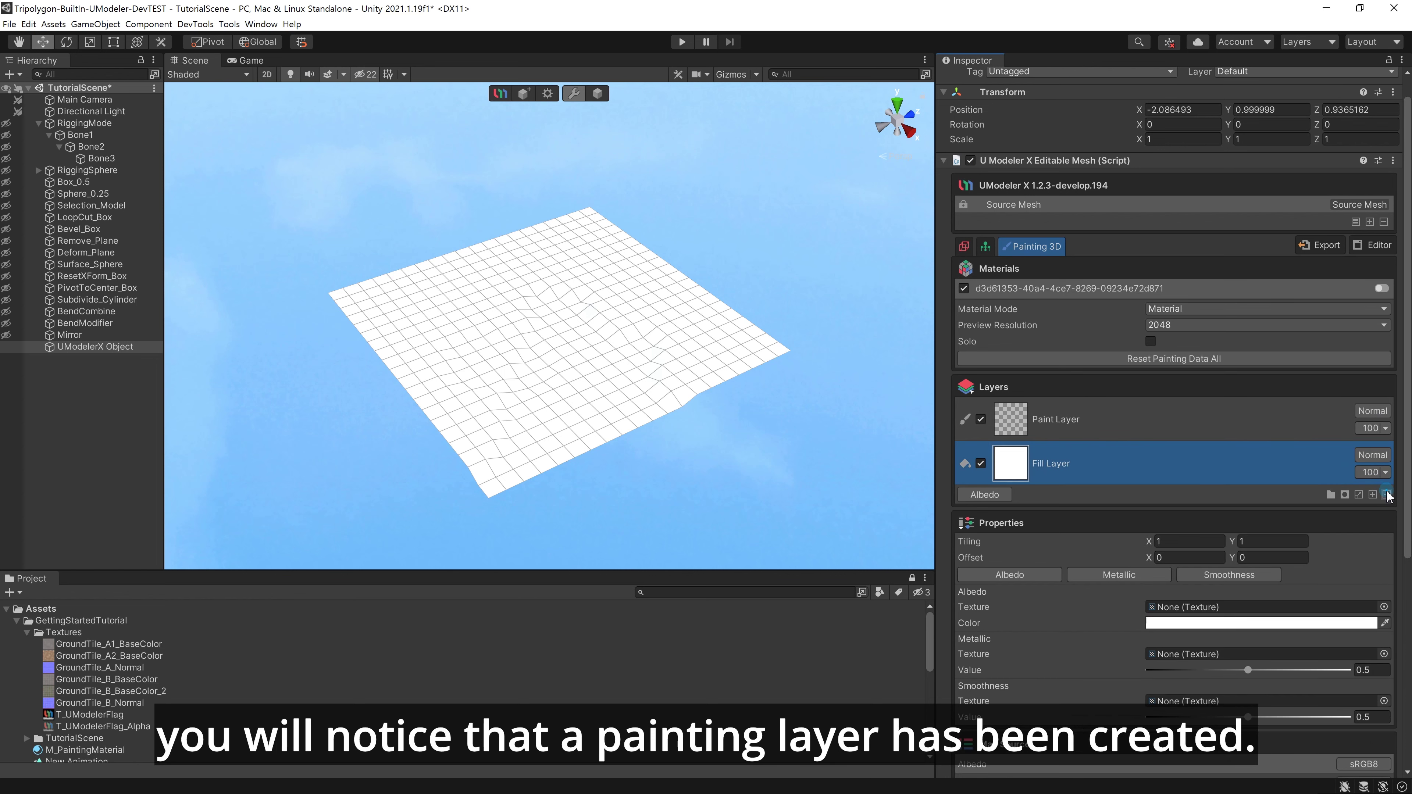
left_click(1387, 494)
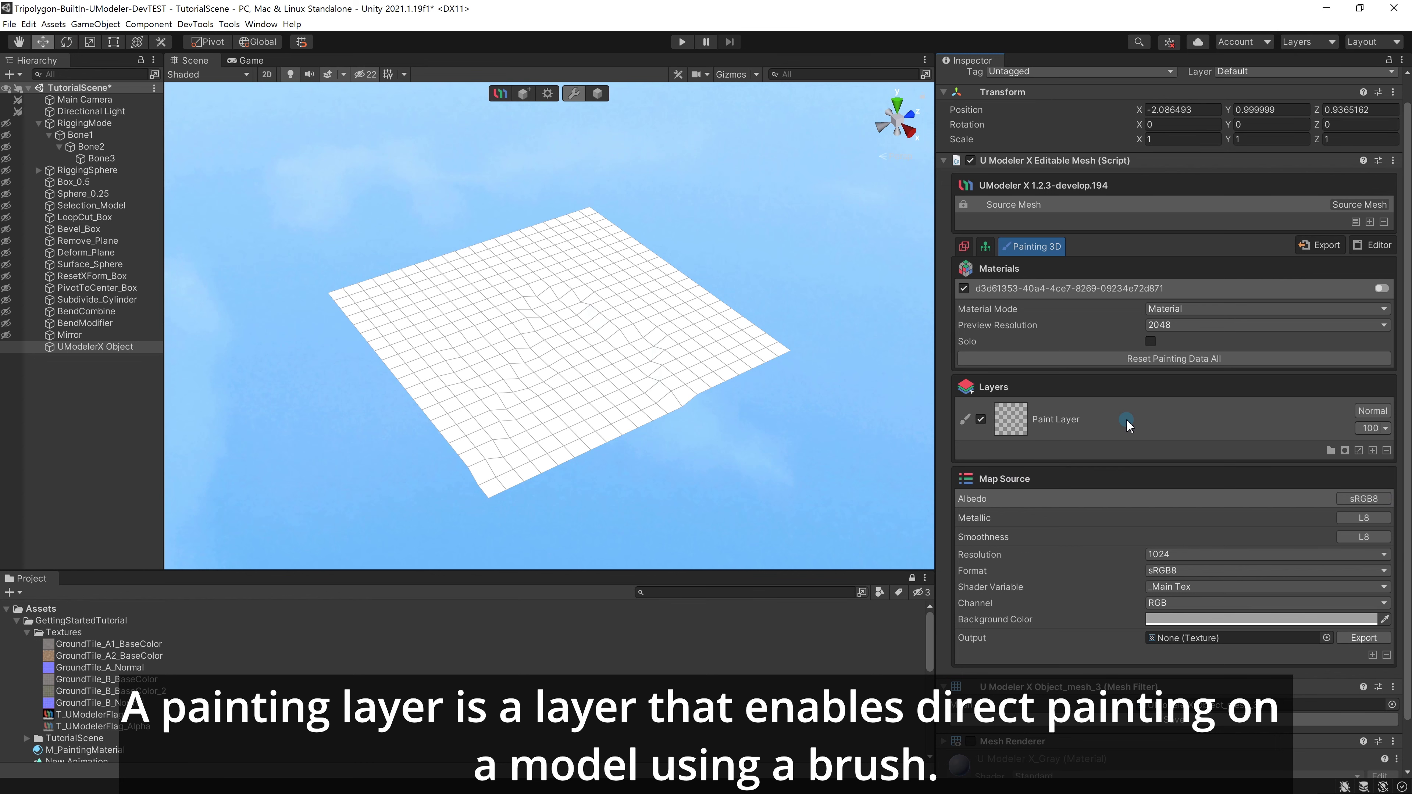
left_click(1126, 424)
scroll(1138, 451, "down", 5)
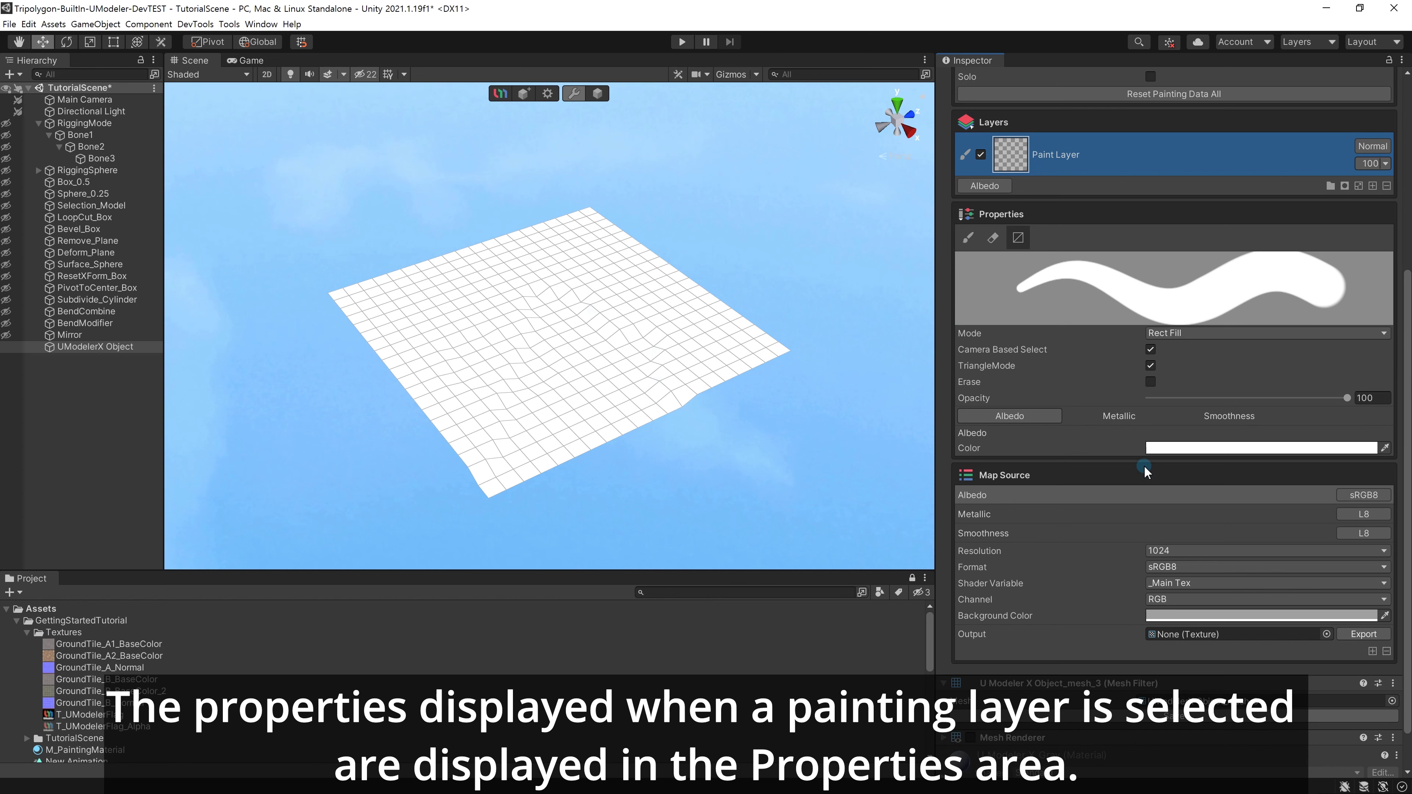
scroll(1144, 470, "up", 5)
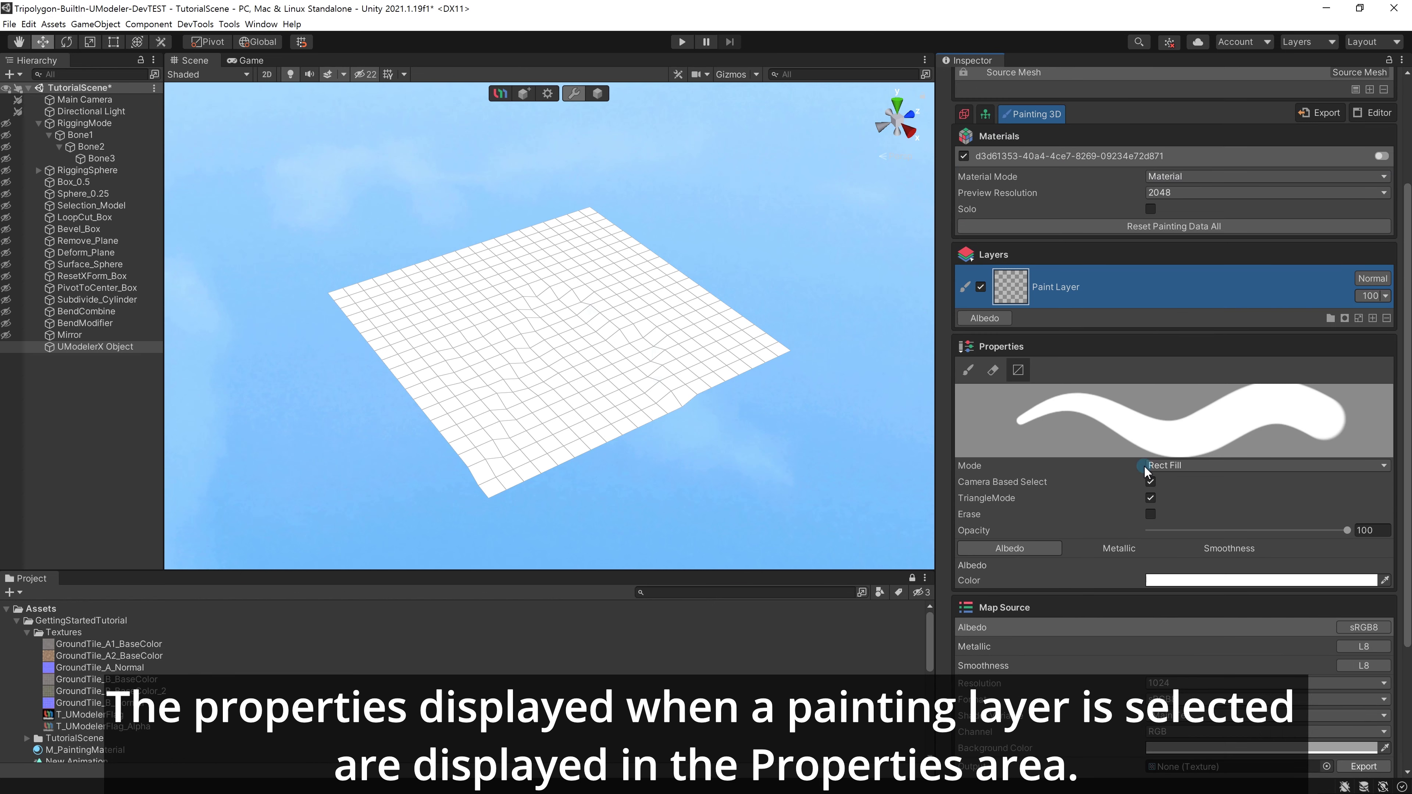
Paint a broad winding red stroke across the plane with the Brush tool at size 0.368.
left_click(968, 370)
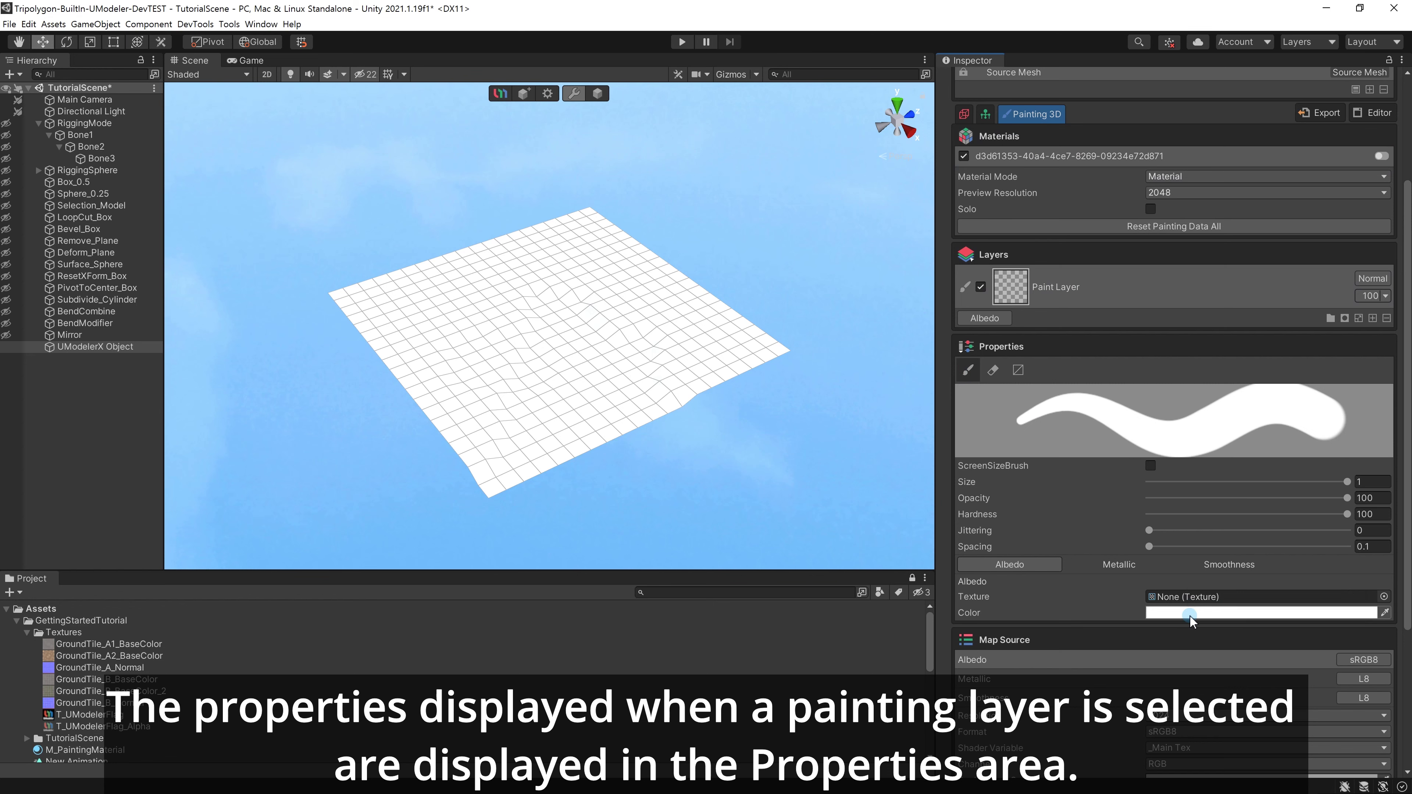
left_click(1273, 613)
left_click(1316, 521)
left_click(1222, 482)
mouse_move(573, 255)
left_mouse_down()
mouse_move(653, 331)
mouse_move(467, 442)
mouse_move(573, 464)
left_mouse_up()
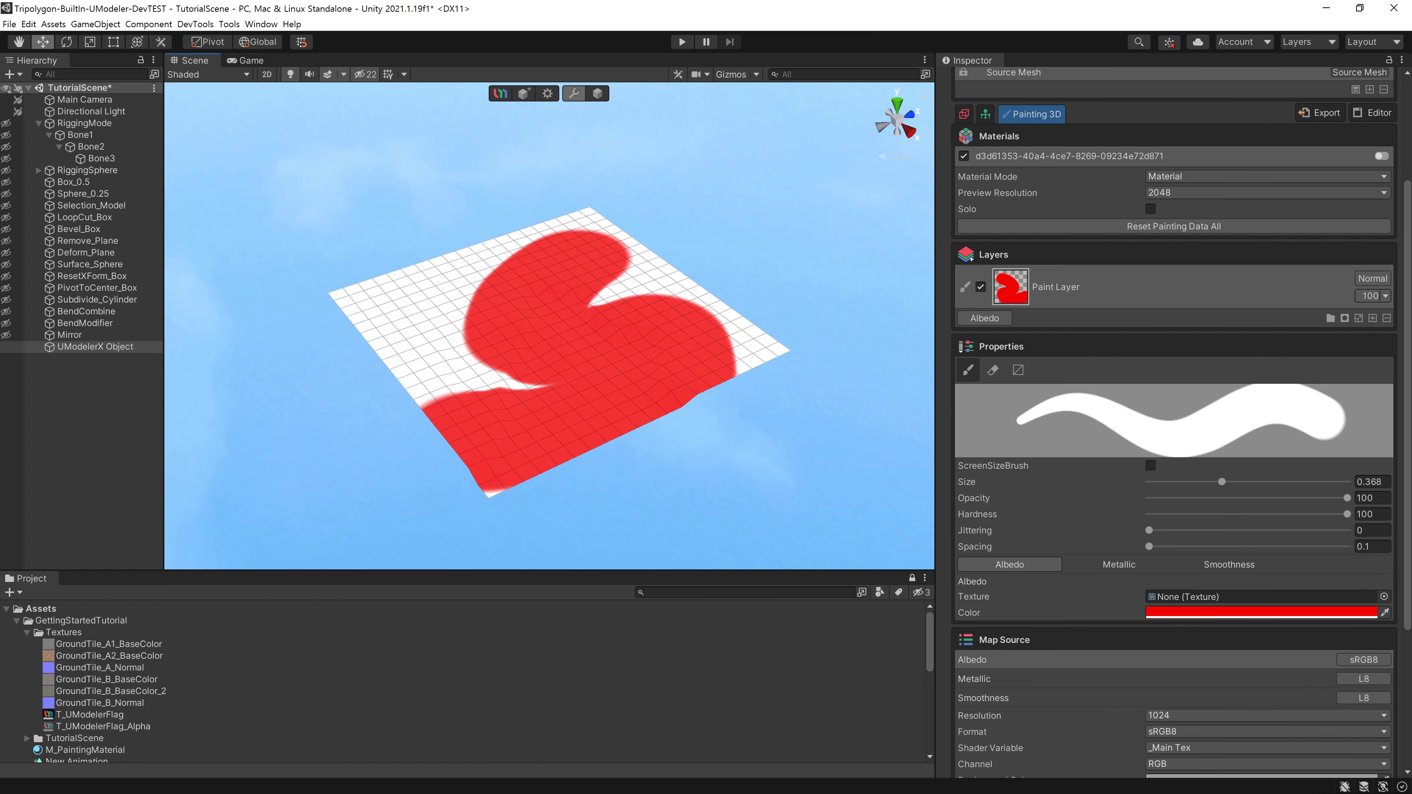
Enable the Metallic and Smoothness map sources for the brush and set both values to 1.
left_click(1131, 565)
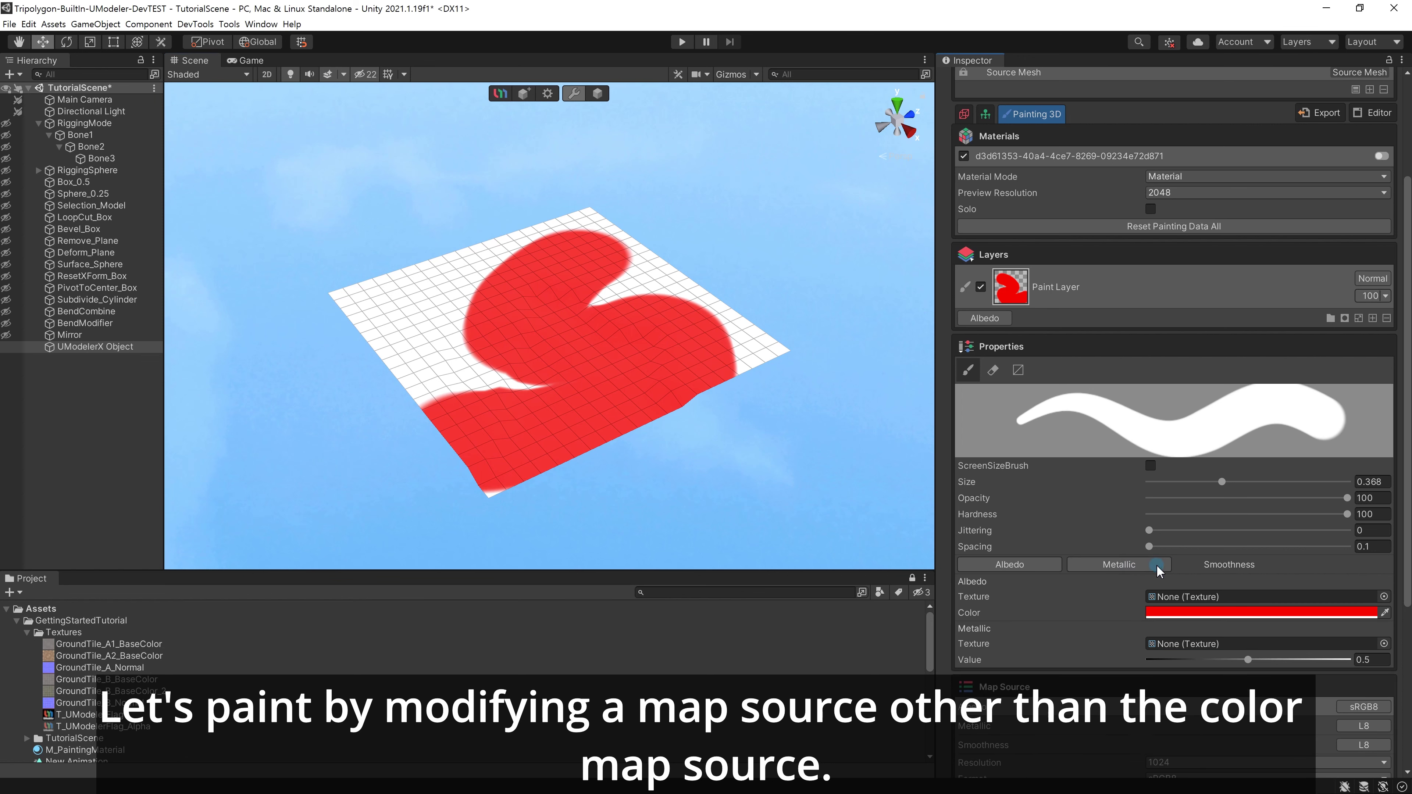
left_click(1195, 567)
left_click_drag(1256, 659, 1371, 679)
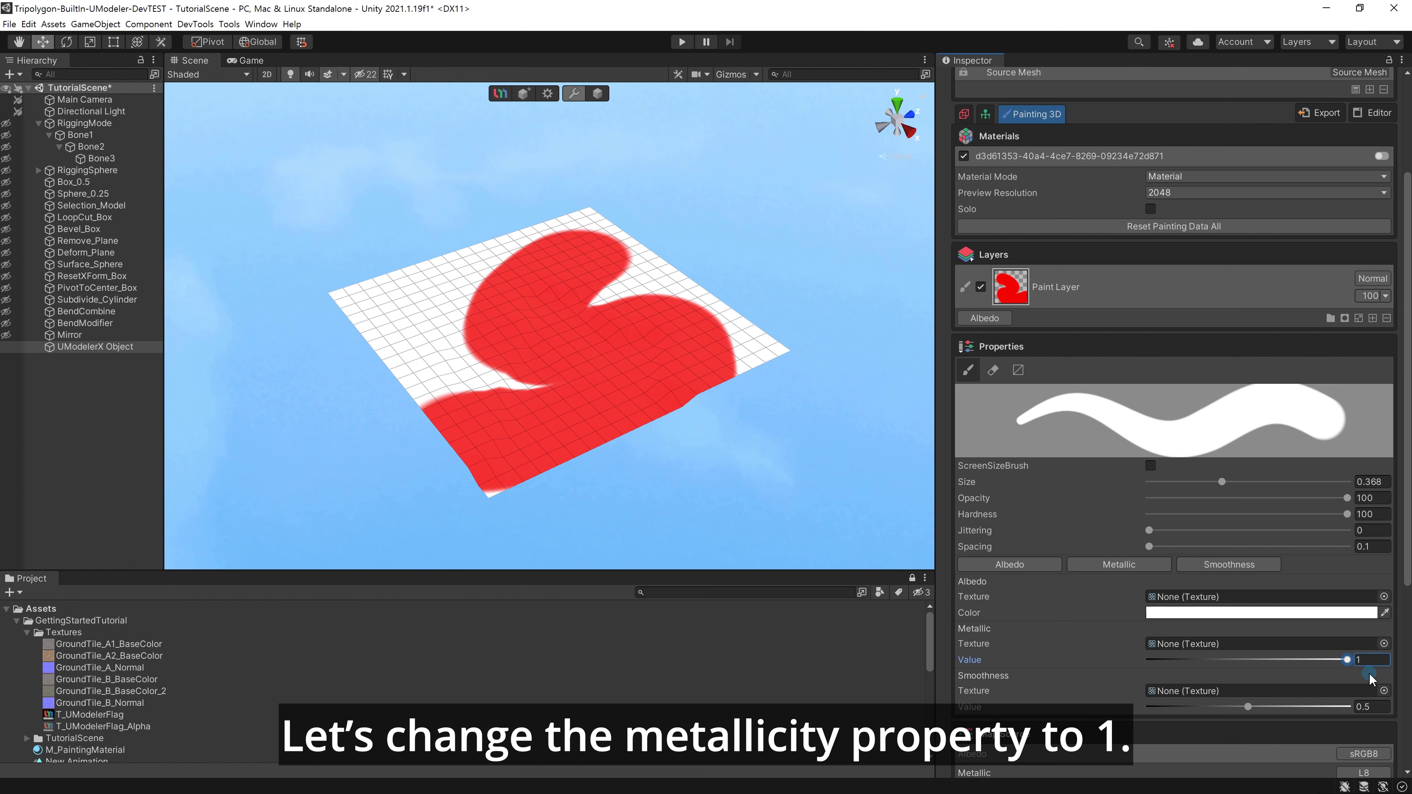
mouse_move(1371, 678)
left_mouse_down()
mouse_move(1113, 660)
mouse_move(1378, 655)
left_mouse_up()
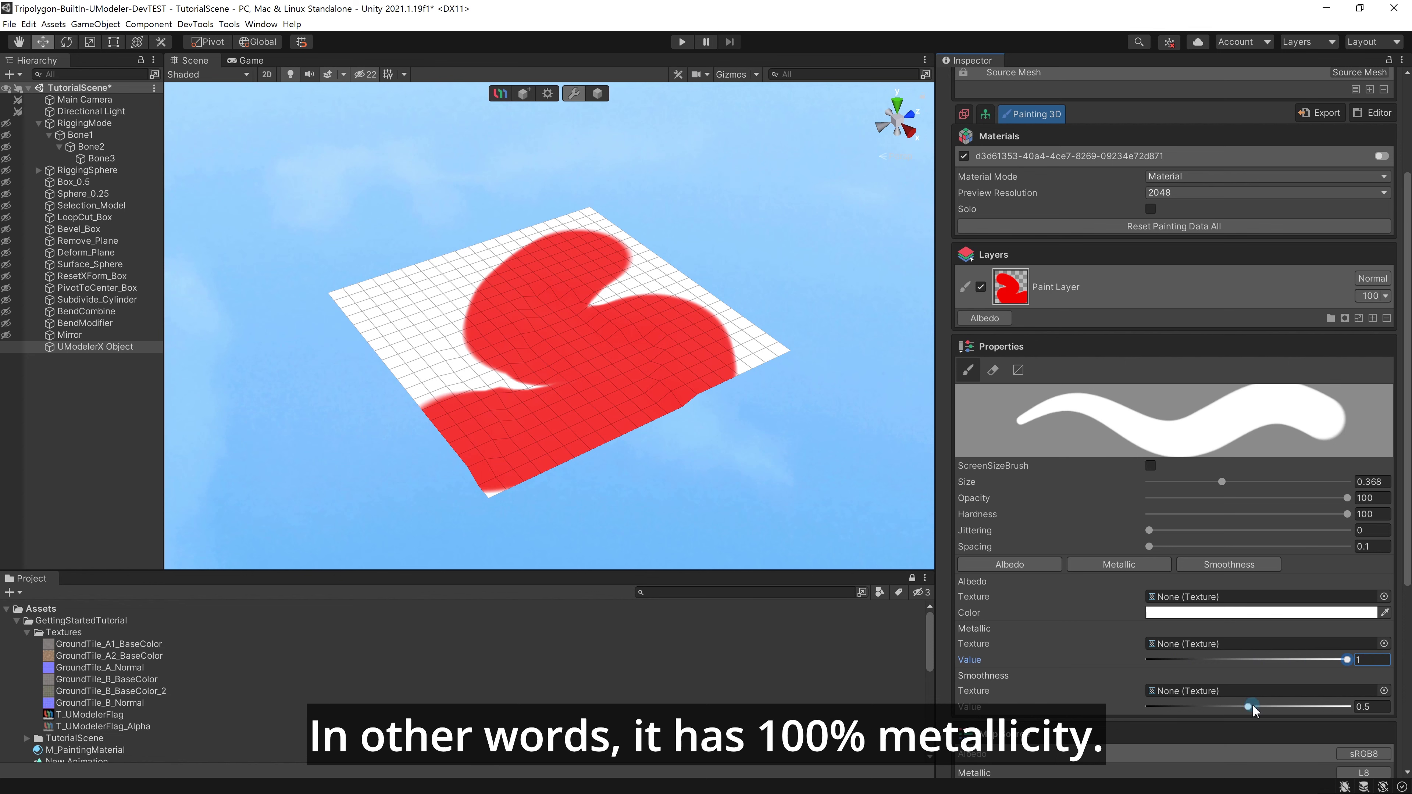
left_click_drag(1251, 710, 1352, 710)
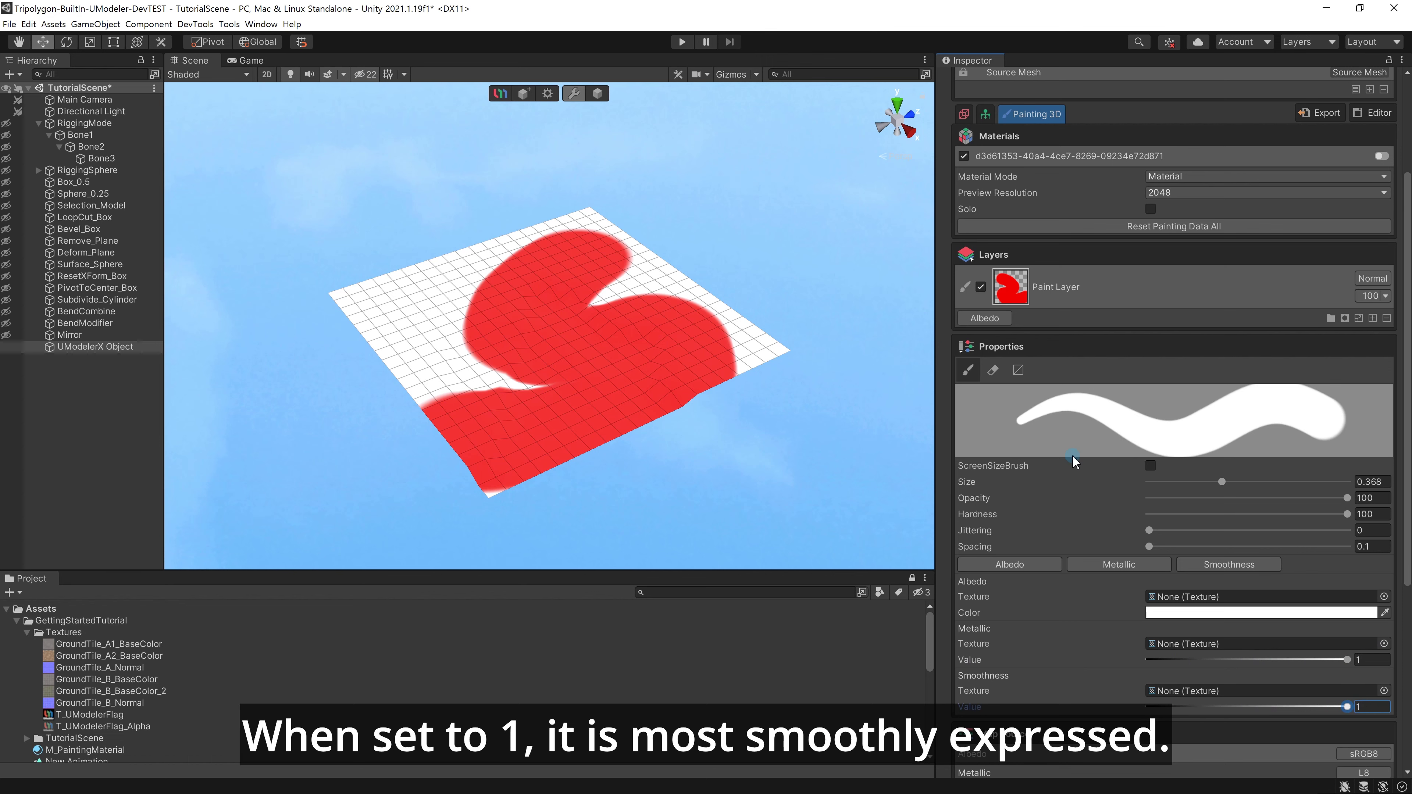
Set the brush size to 0.201 and the albedo color to 9D9D9D, and paint metallic strokes over the red area.
left_click_drag(1218, 483, 1197, 484)
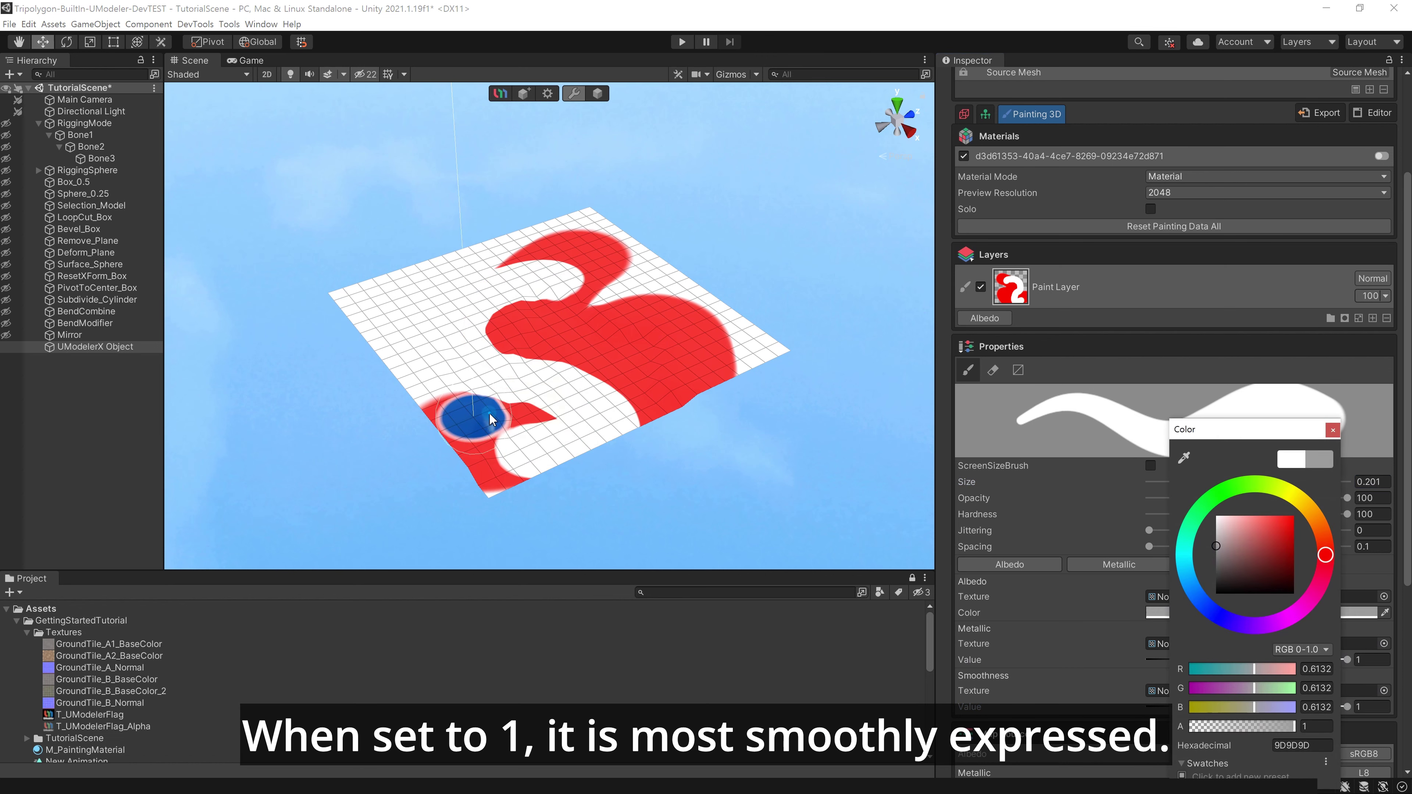
mouse_move(473, 411)
left_mouse_down()
mouse_move(630, 332)
mouse_move(556, 222)
mouse_move(569, 376)
mouse_move(489, 450)
mouse_move(701, 345)
mouse_move(770, 411)
mouse_move(766, 287)
mouse_move(750, 426)
mouse_move(421, 149)
mouse_move(363, 167)
mouse_move(646, 158)
mouse_move(766, 214)
mouse_move(577, 273)
mouse_move(534, 261)
mouse_move(410, 356)
left_mouse_up()
mouse_move(486, 322)
left_mouse_down()
mouse_move(444, 279)
mouse_move(573, 328)
left_mouse_up()
left_click_drag(715, 328, 728, 470, "alt")
left_click_drag(728, 471, 915, 287, "alt")
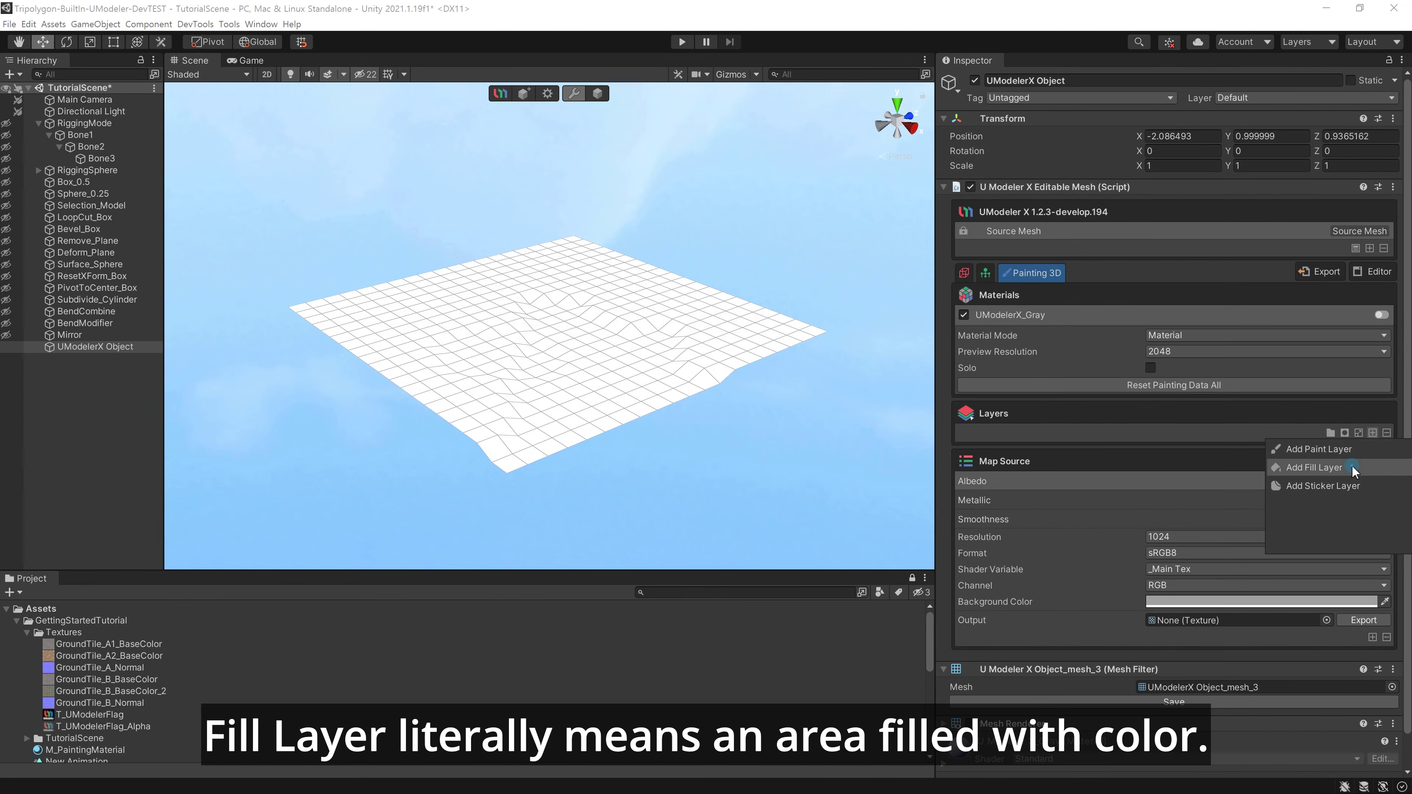
Add a fill layer with albedo color 9D9D9D, metallic value 1 and smoothness about 0.783.
left_click(1352, 464)
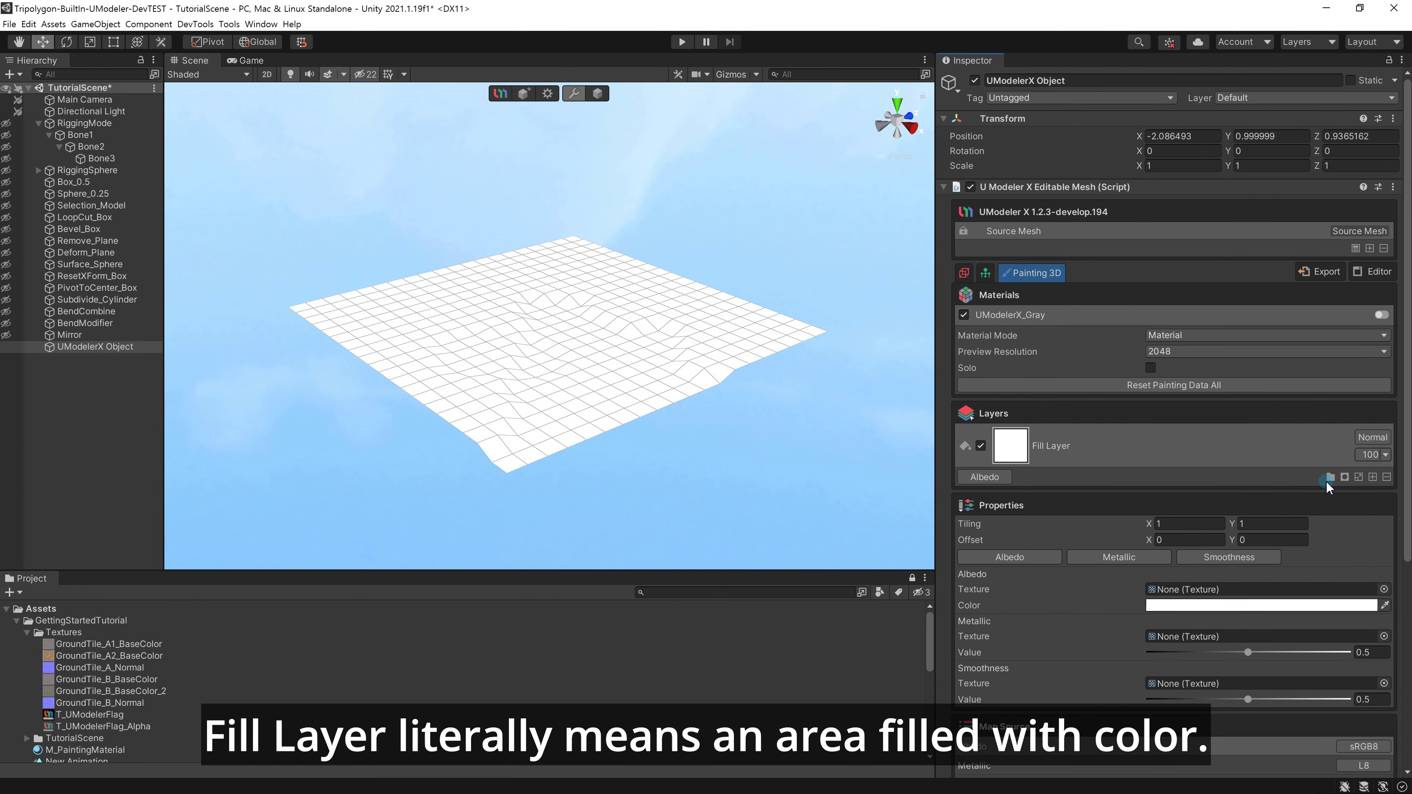
left_click(1245, 606)
left_click_drag(1296, 573, 1266, 545)
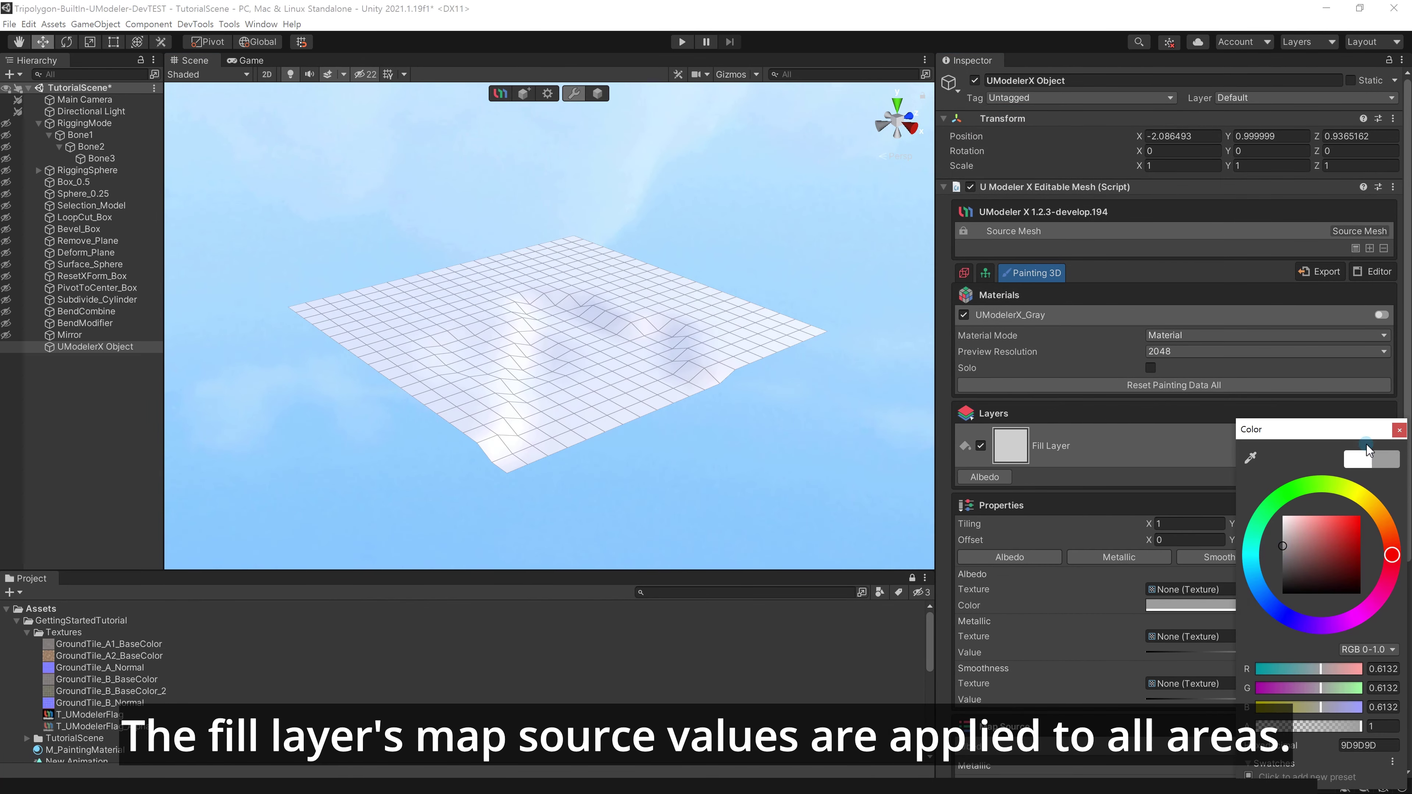
left_click(1399, 430)
left_click_drag(1249, 651, 1351, 651)
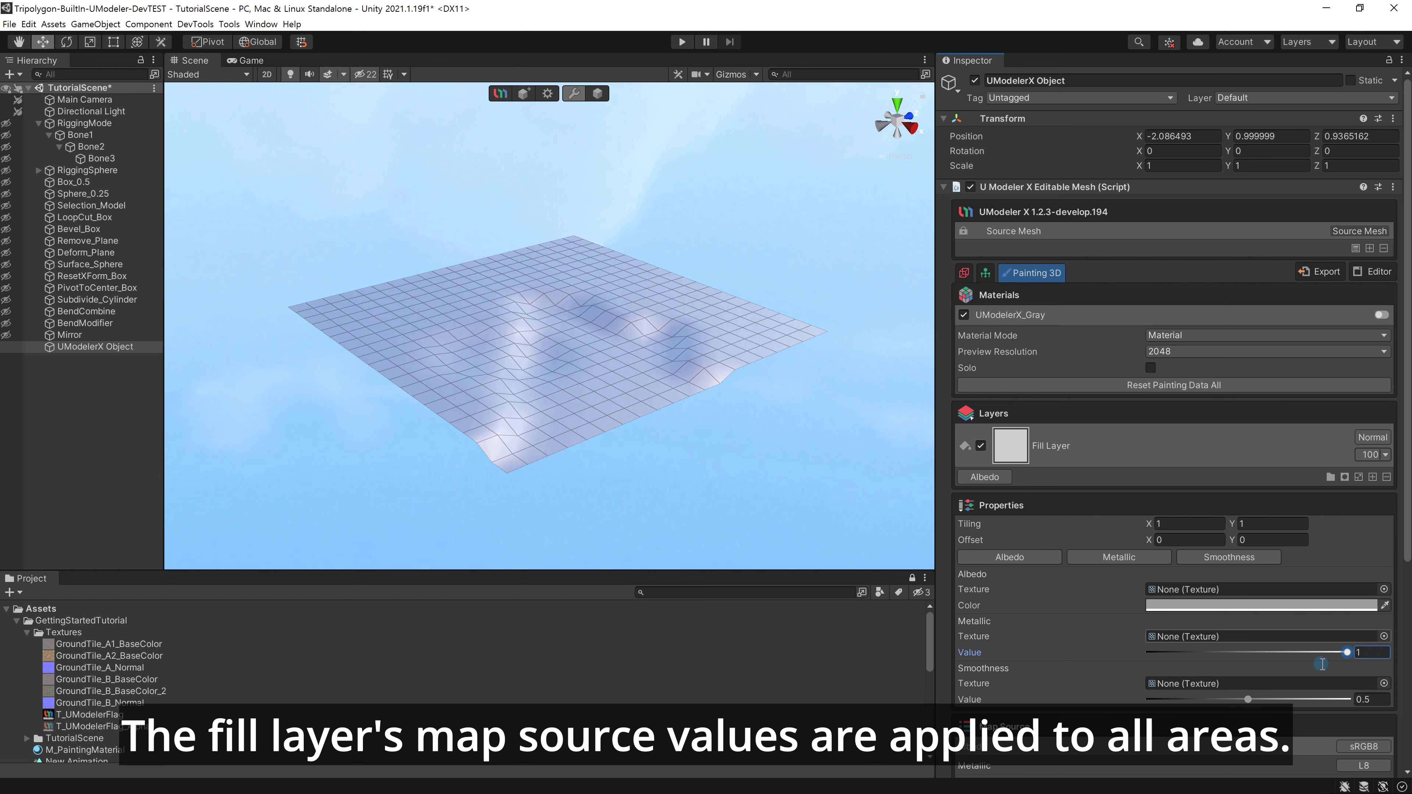
left_click_drag(1249, 699, 1303, 699)
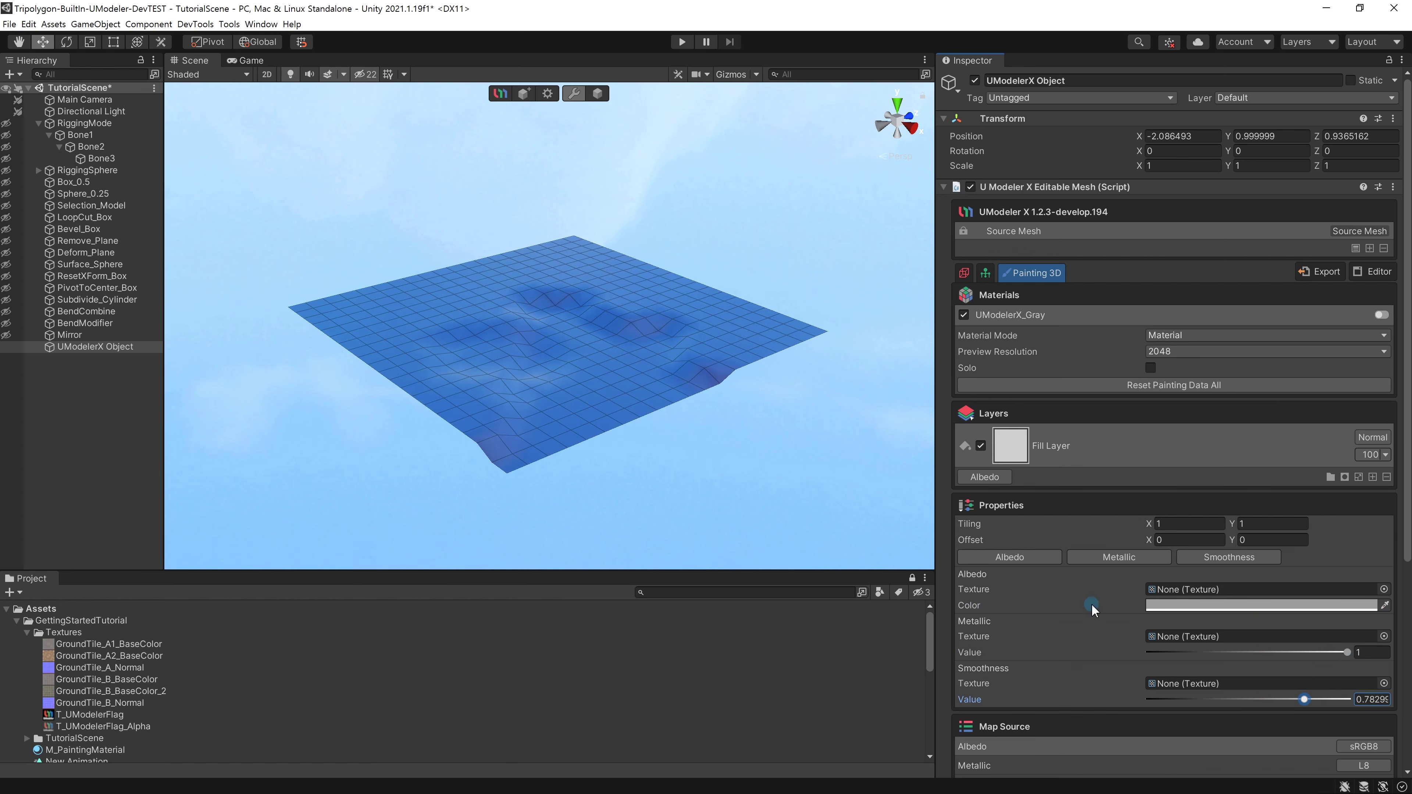
Assign the GroundTile_B_BaseColor texture to the fill layer's albedo and set its color to white (FFFFFF).
left_click_drag(826, 378, 695, 355, "alt")
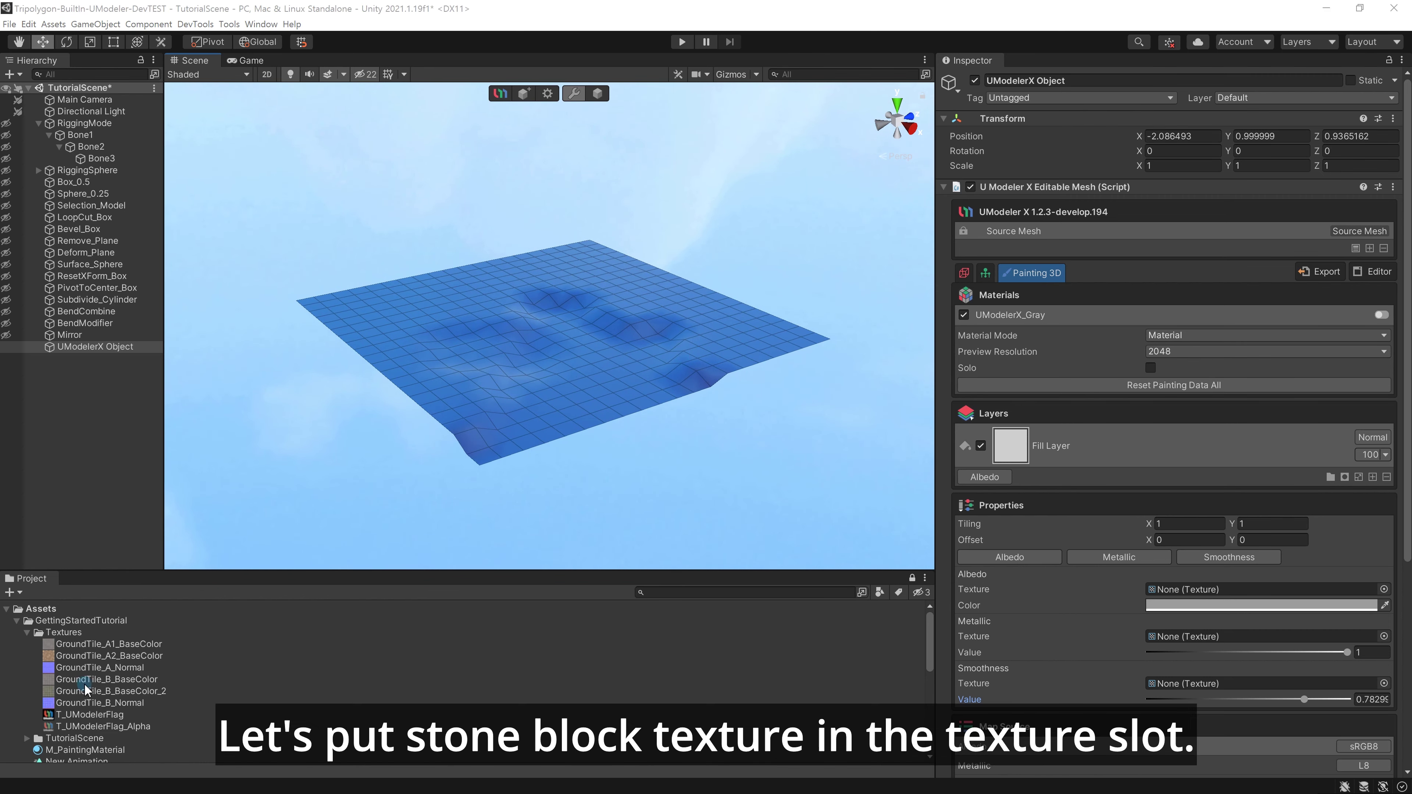
left_click_drag(92, 682, 1222, 594)
left_click(1223, 605)
left_click_drag(1283, 531, 1283, 517)
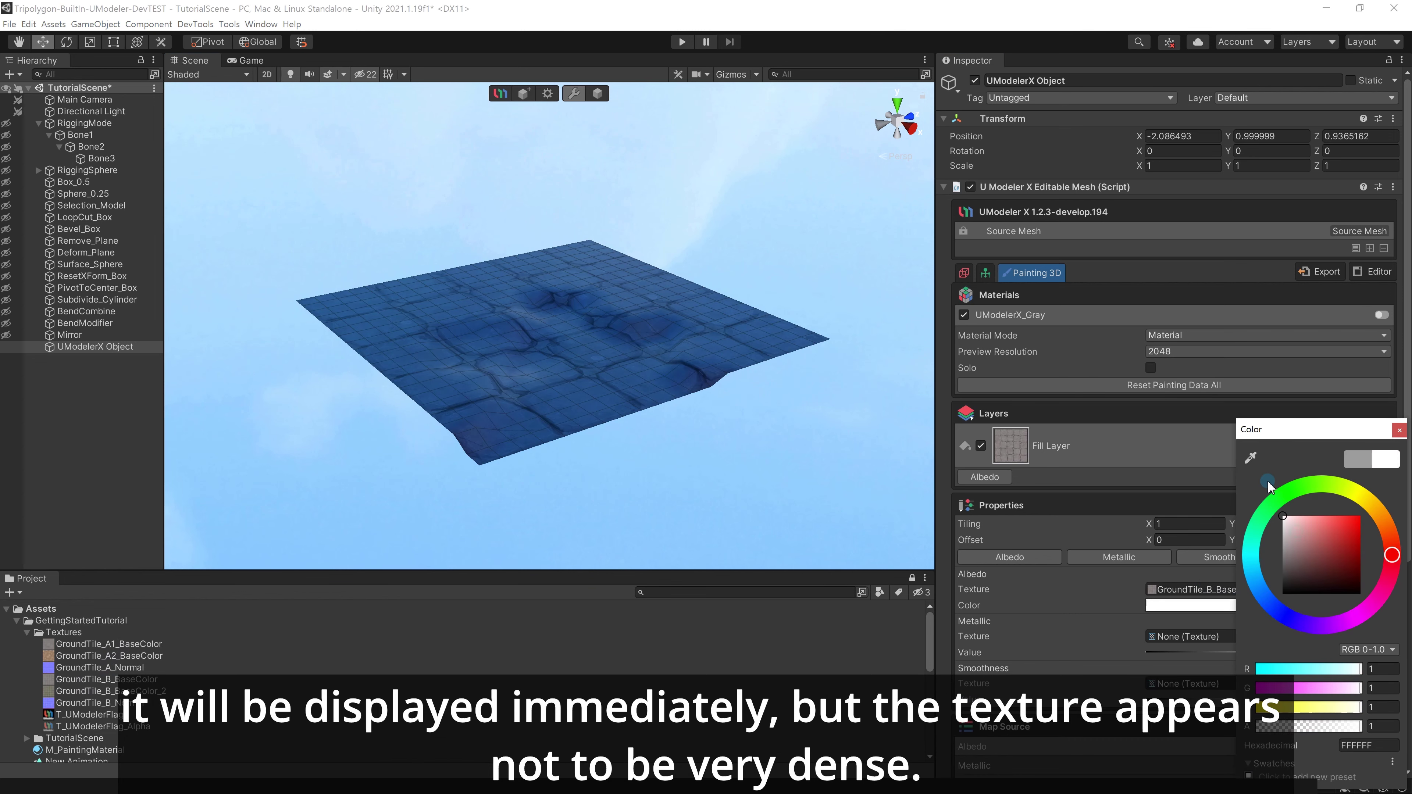
left_click(1399, 430)
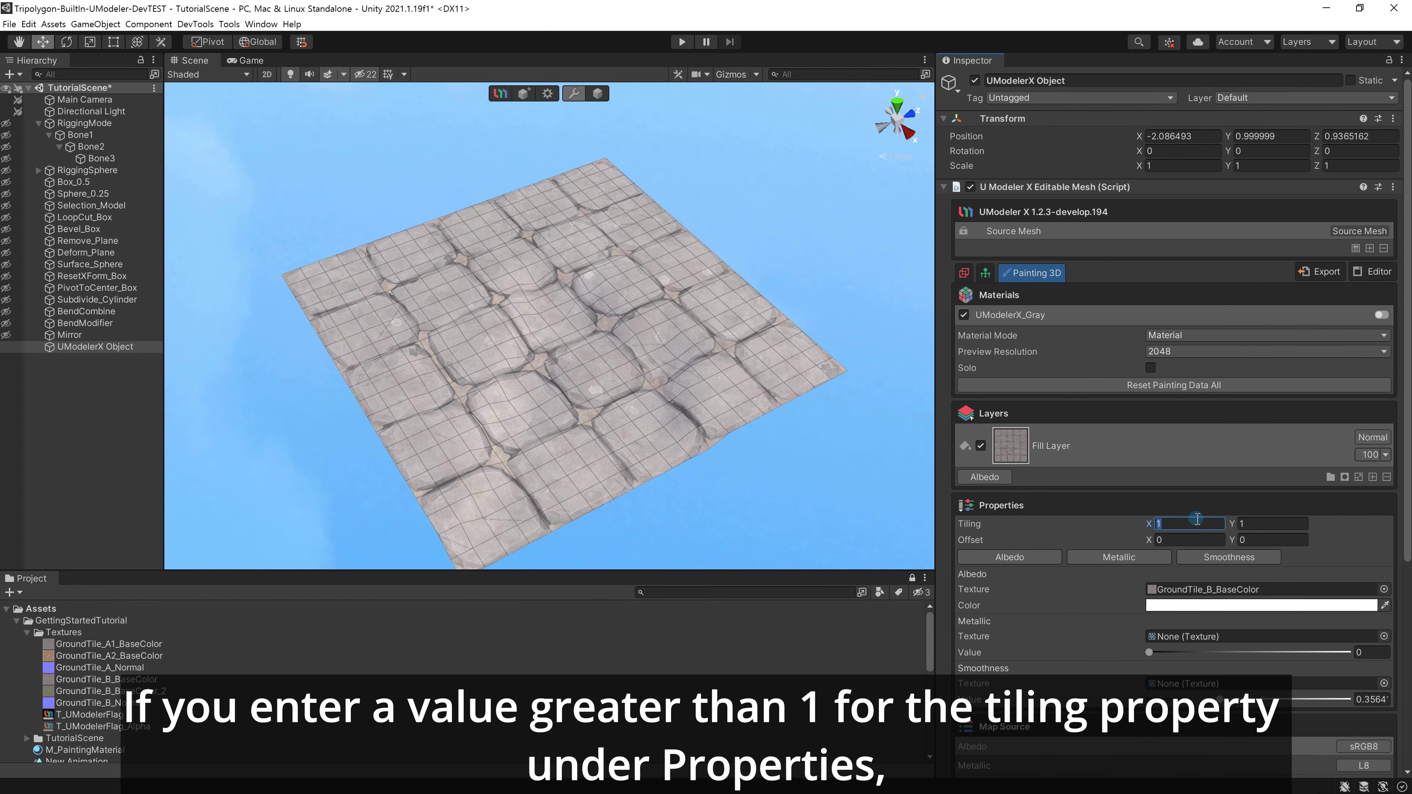
Try a tiling of 5 by 5 on the fill layer's texture, and set it to 2 by 2.
type("5")
left_click(1259, 523)
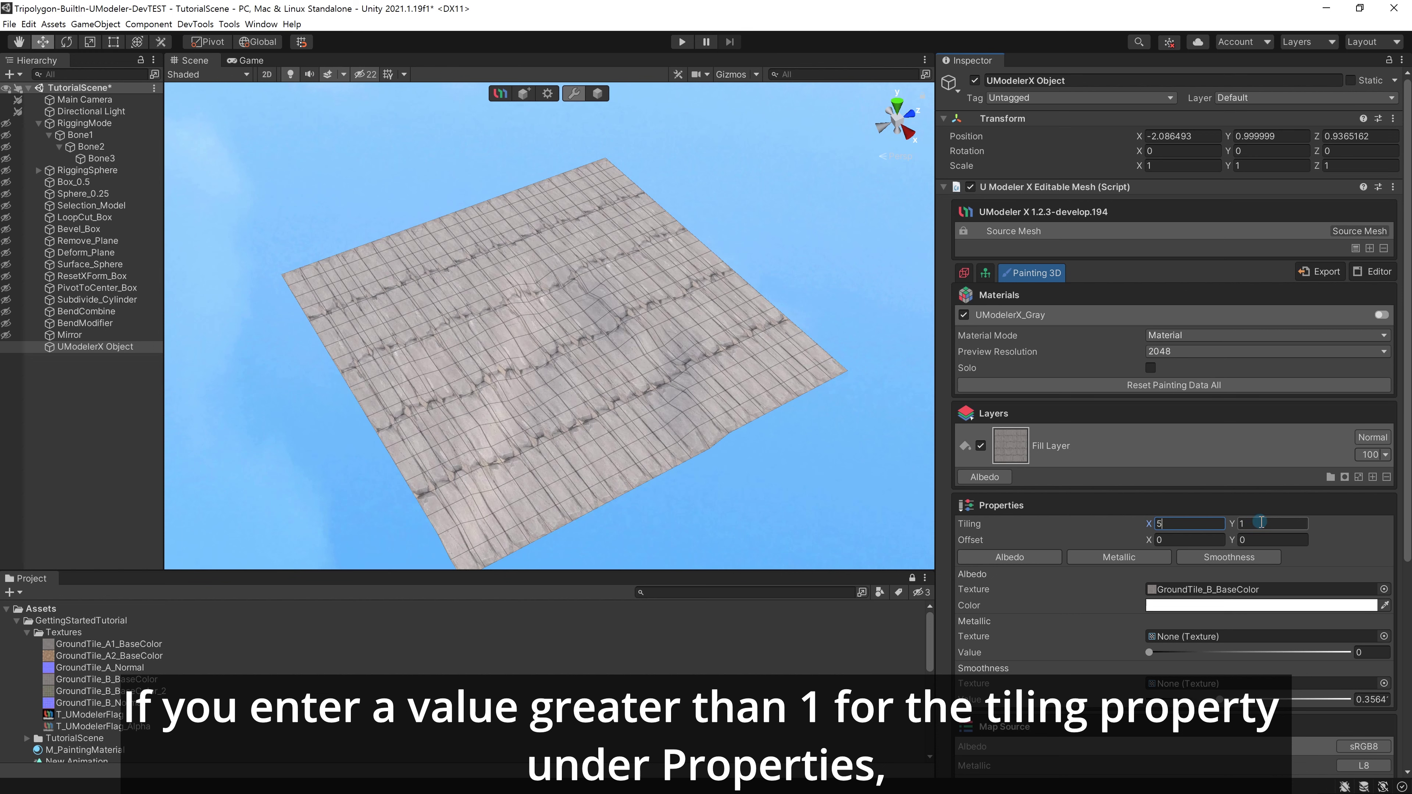
type("5")
left_click(1217, 524)
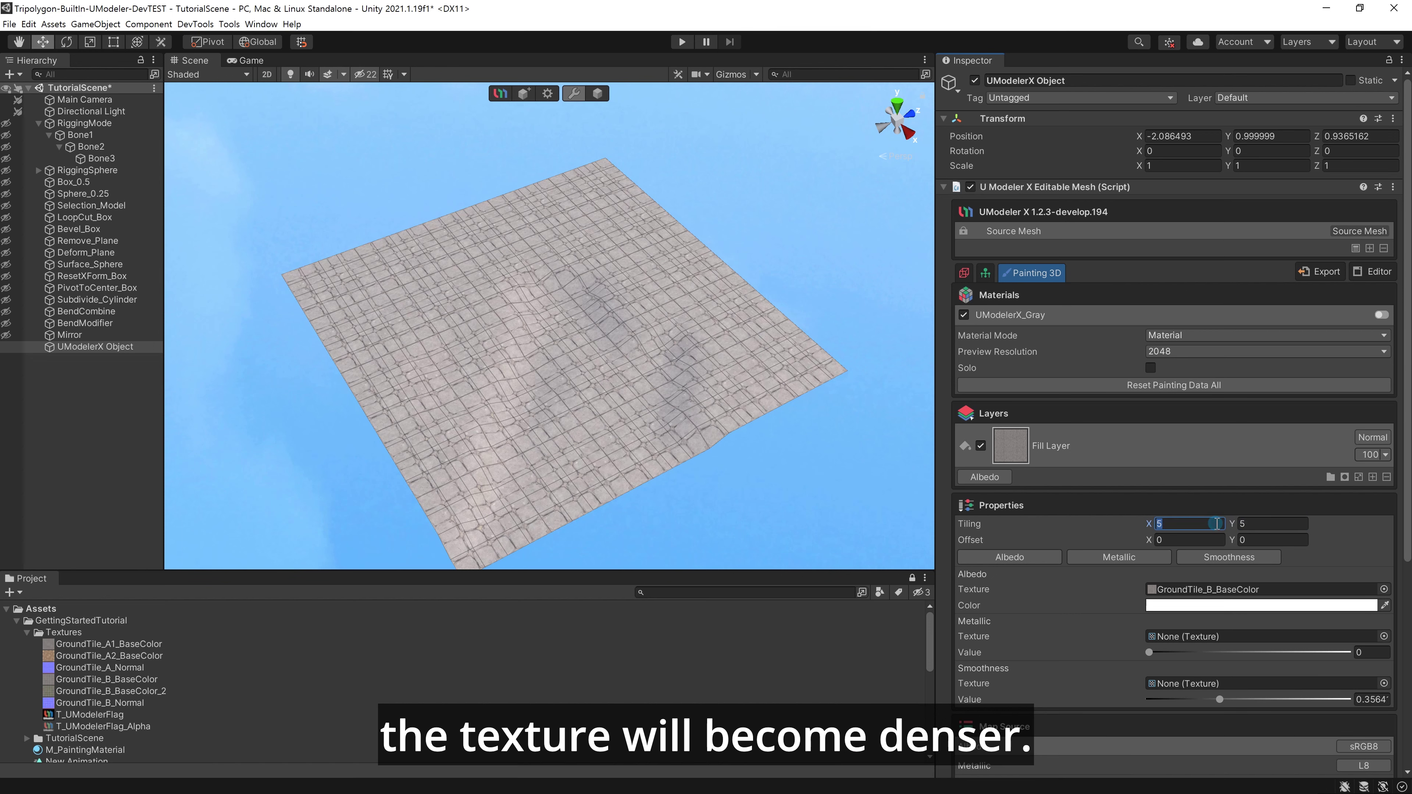
type("22")
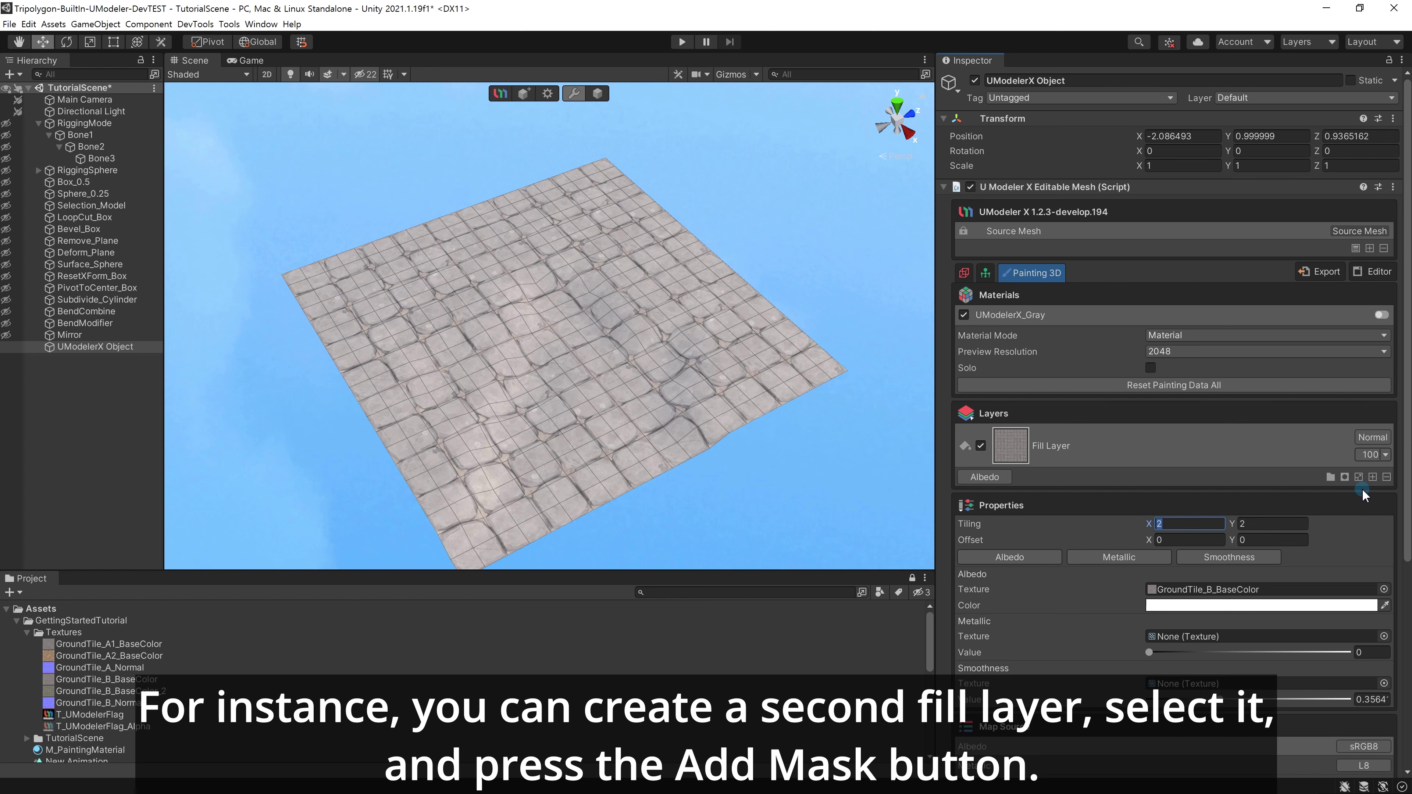
Add a second fill layer above the tiled ground layer and select it.
left_click(1373, 477)
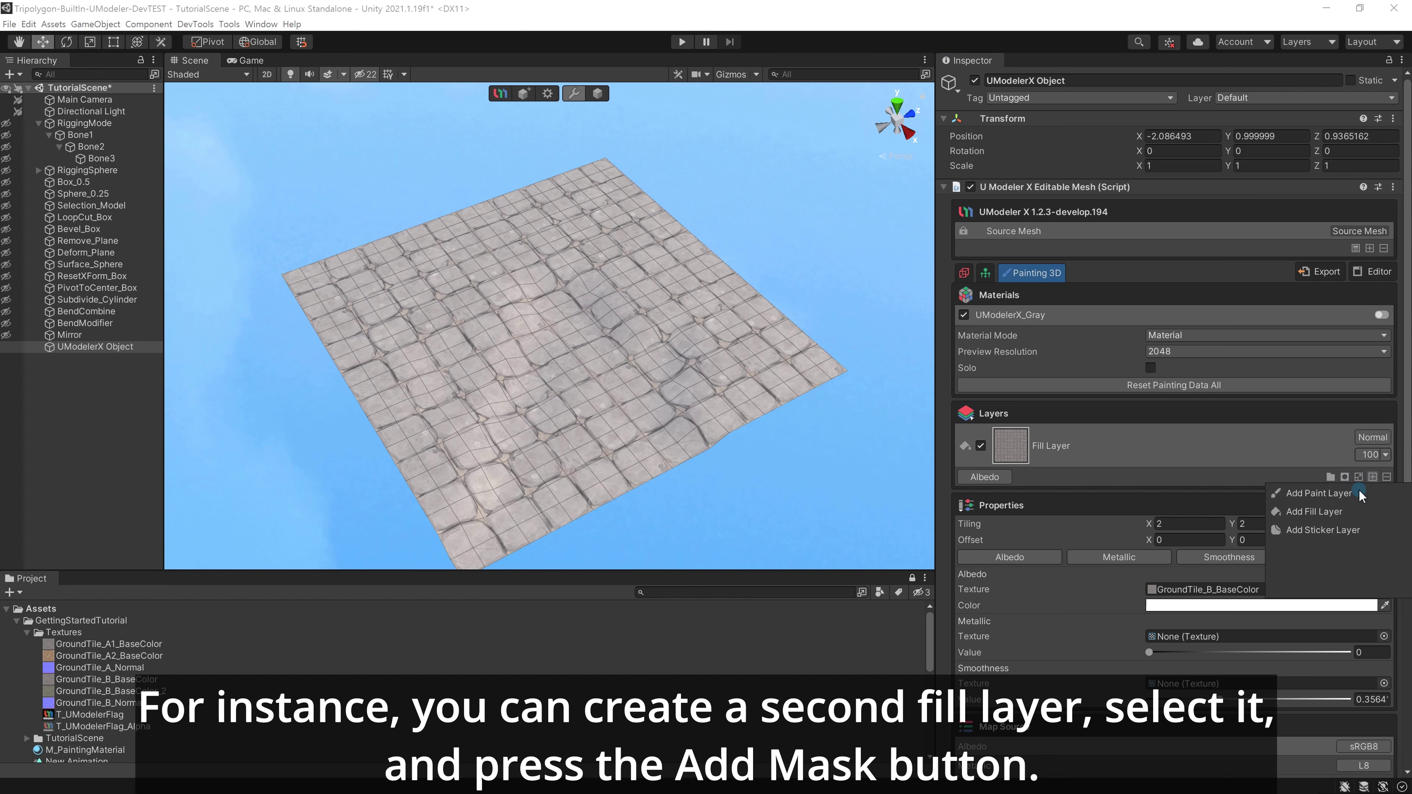
left_click(1343, 505)
left_click_drag(1209, 430, 1164, 445)
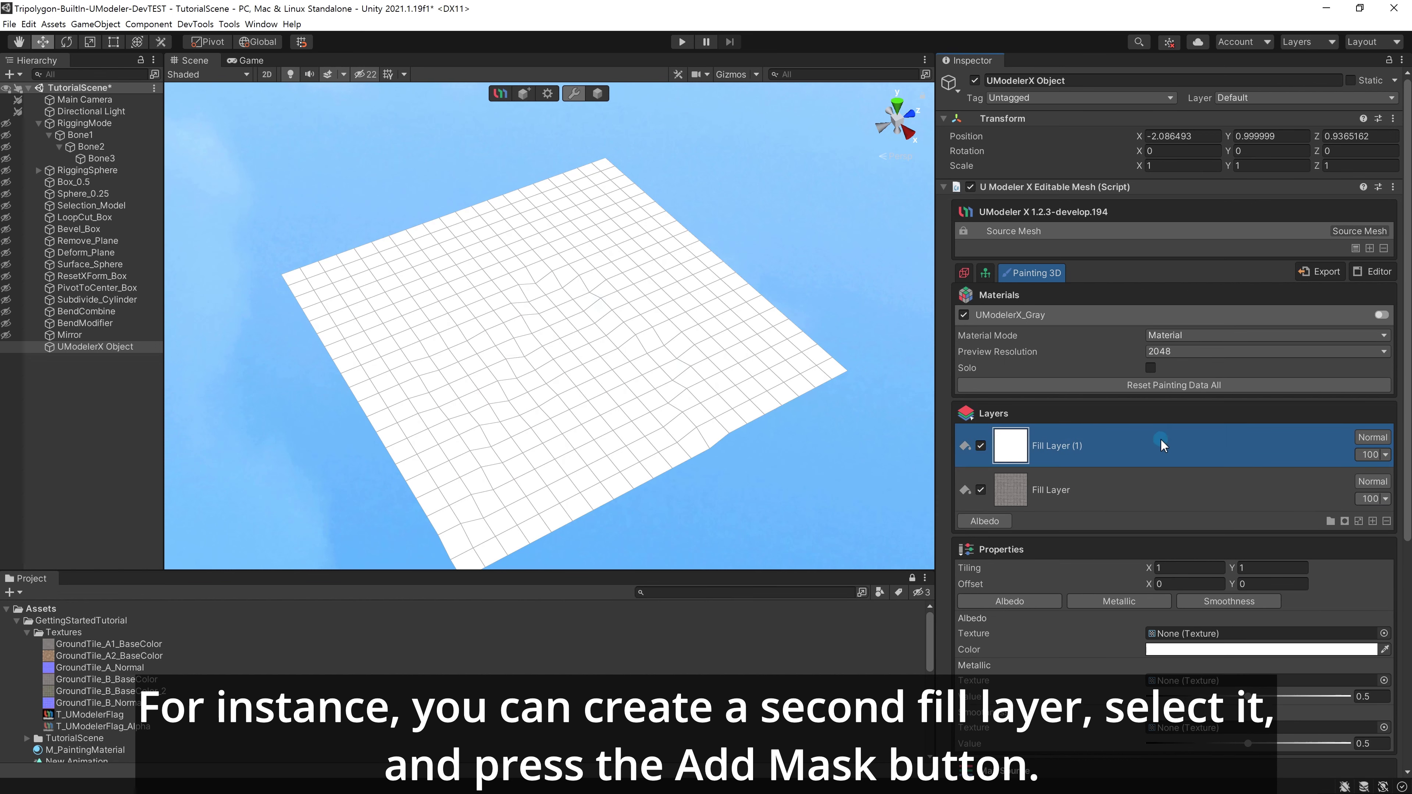
Try a black mask and then a white mask on the second fill layer, undoing each one.
left_click(1344, 522)
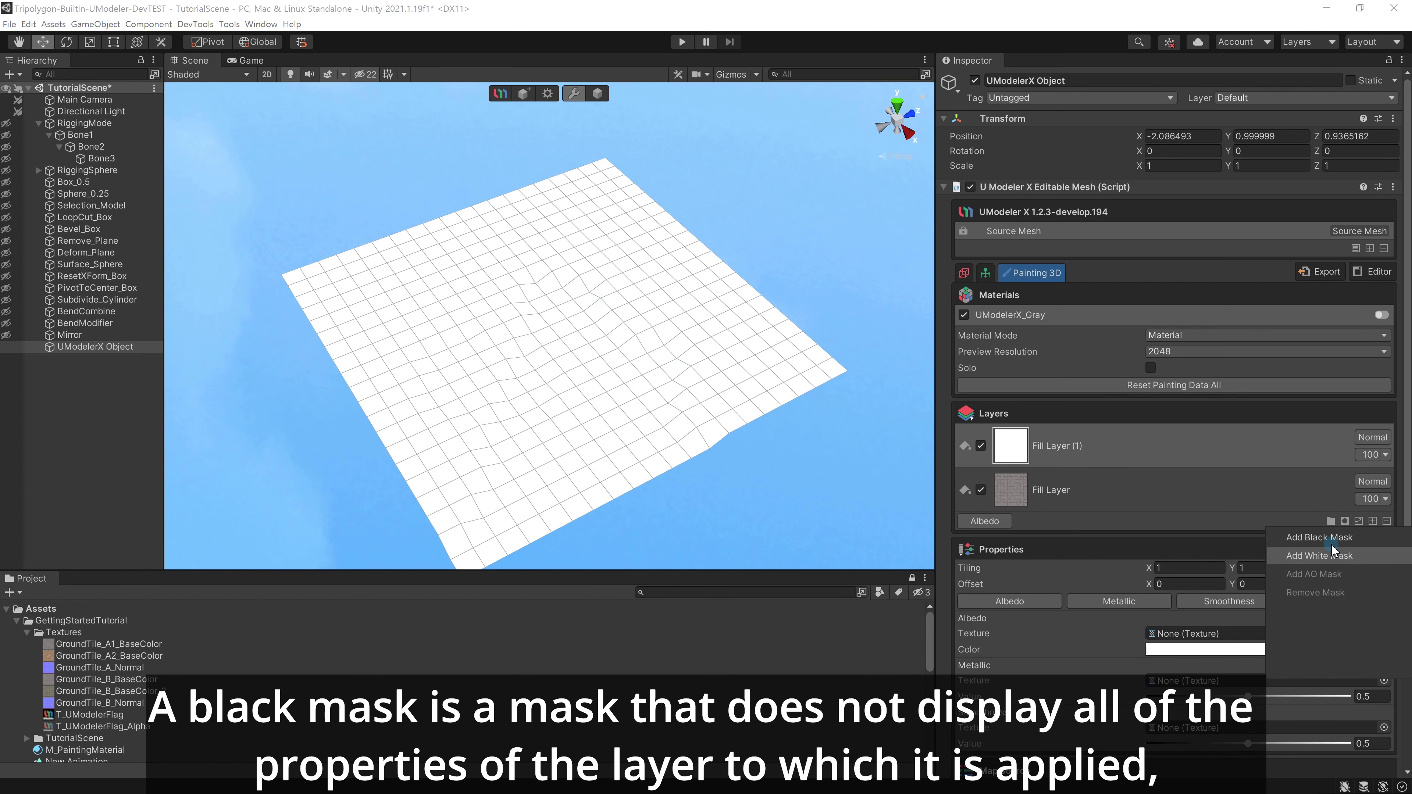
left_click(1328, 538)
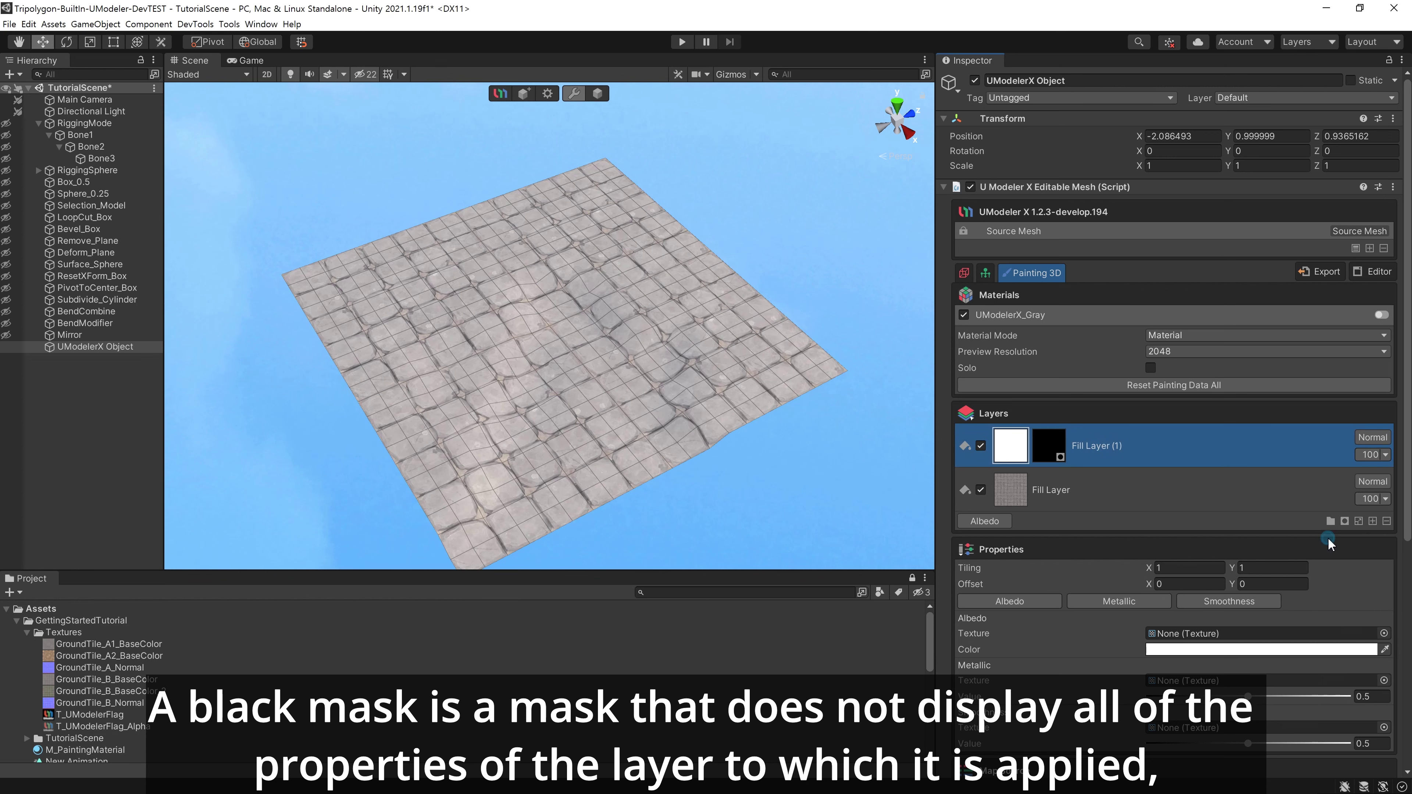
left_click(1048, 459)
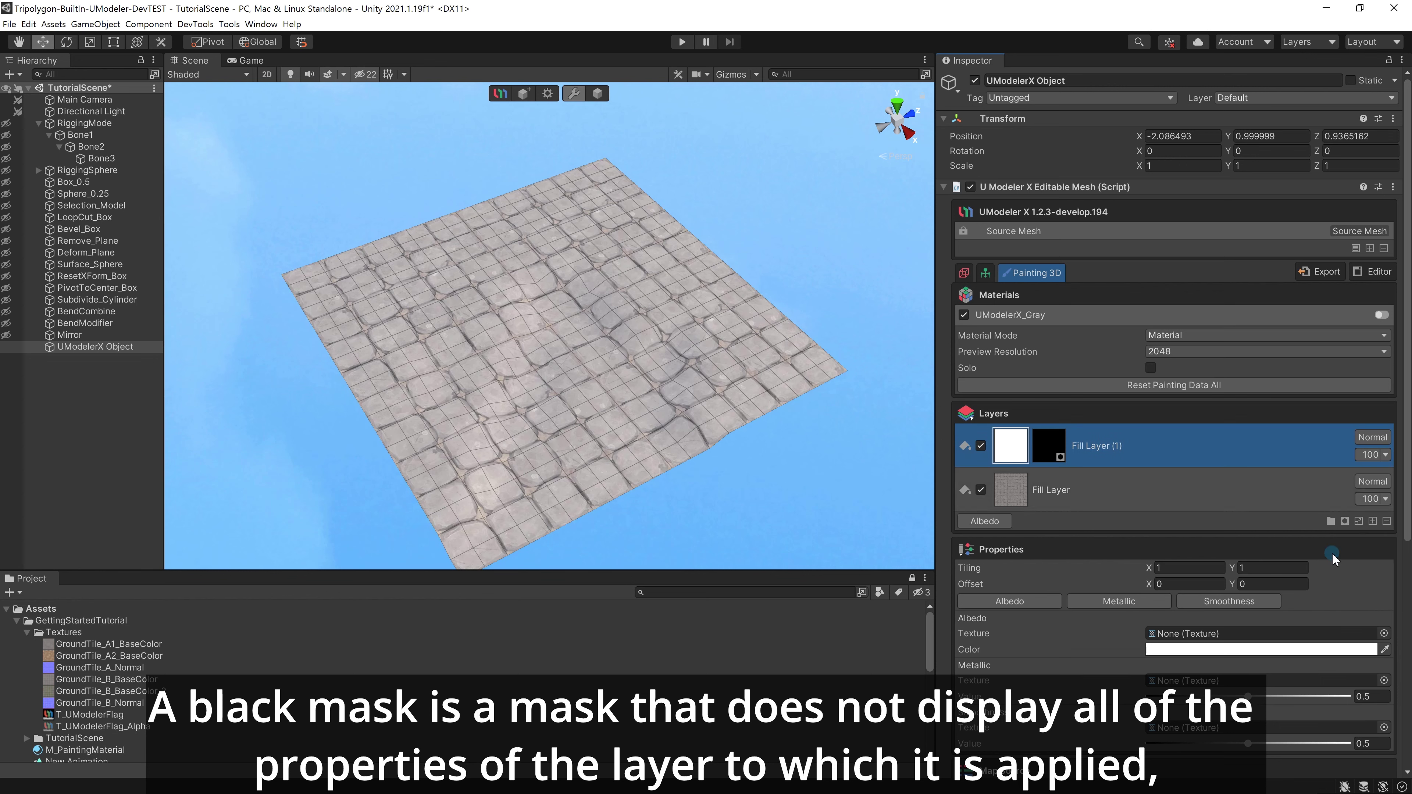
key("ctrl+z")
left_click(1345, 521)
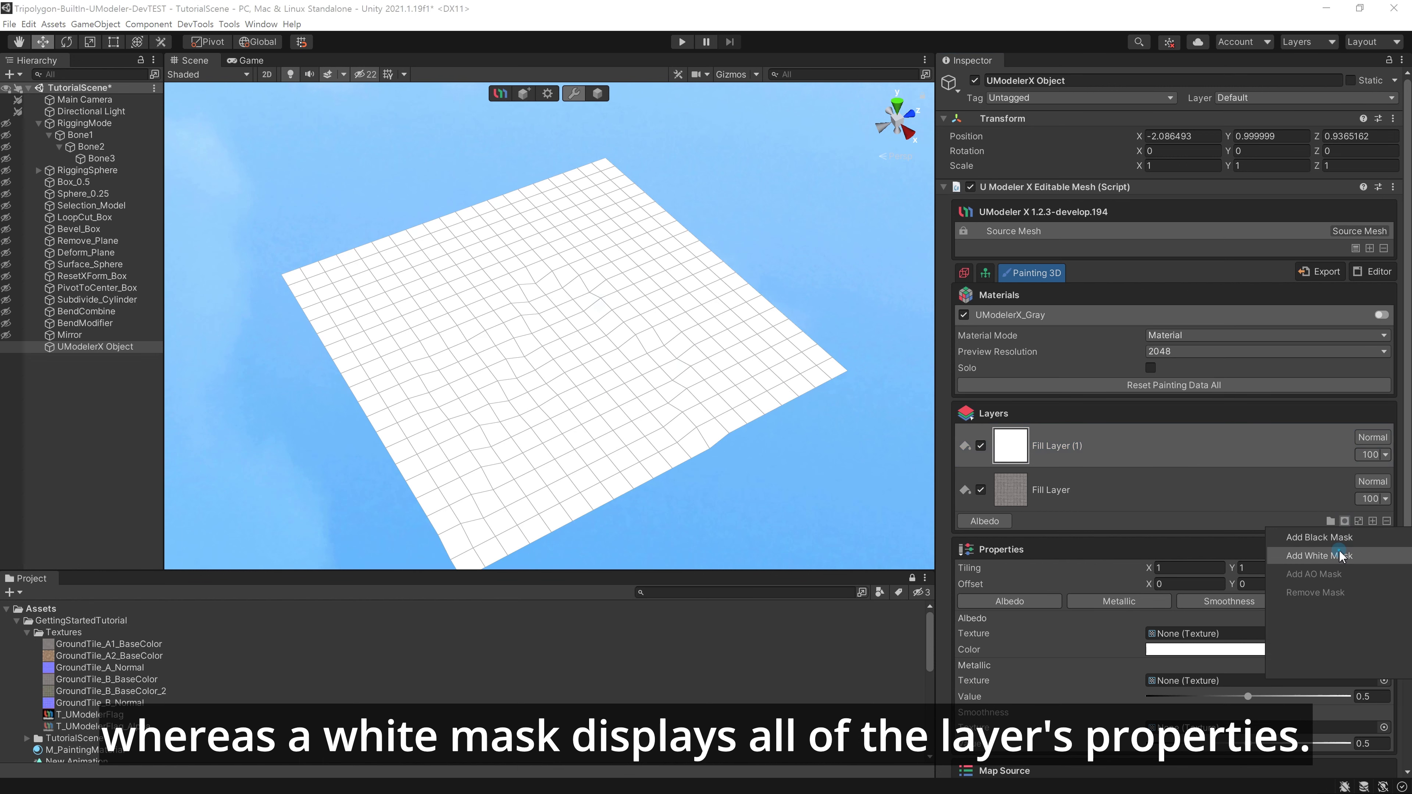
left_click(1319, 556)
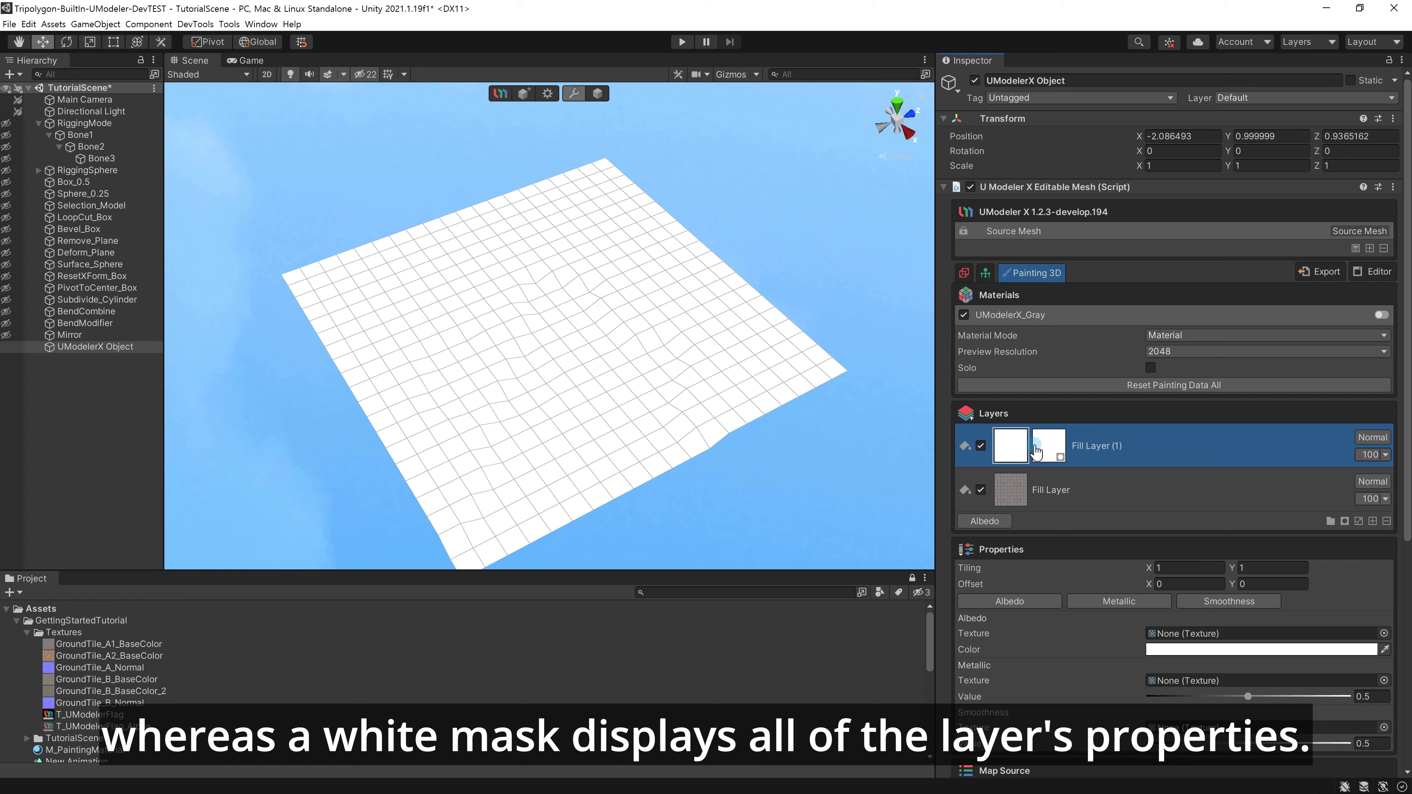
key("ctrl+z")
Add a black mask to the second fill layer and paint a white S-shaped stroke on it across the plane.
left_click(1345, 521)
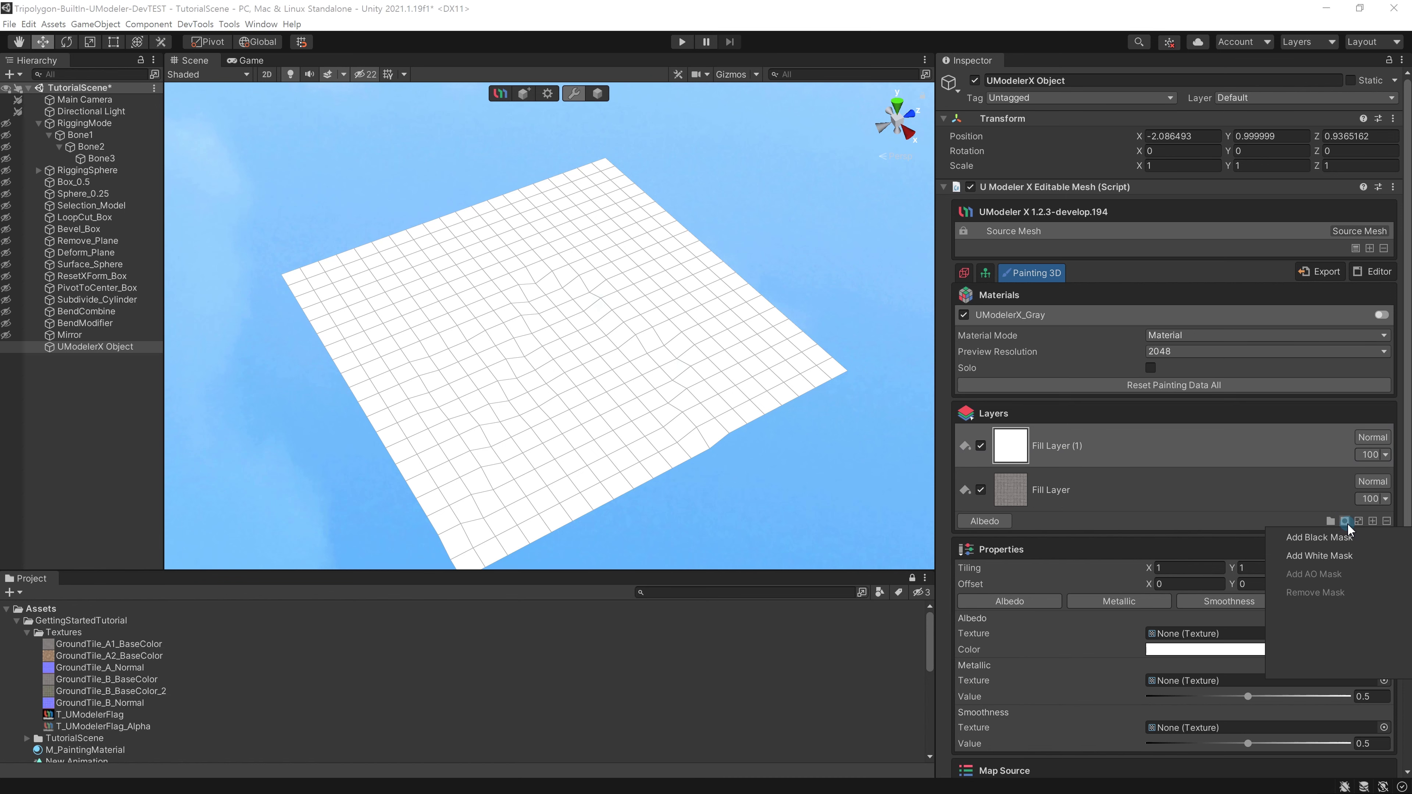
left_click(1346, 537)
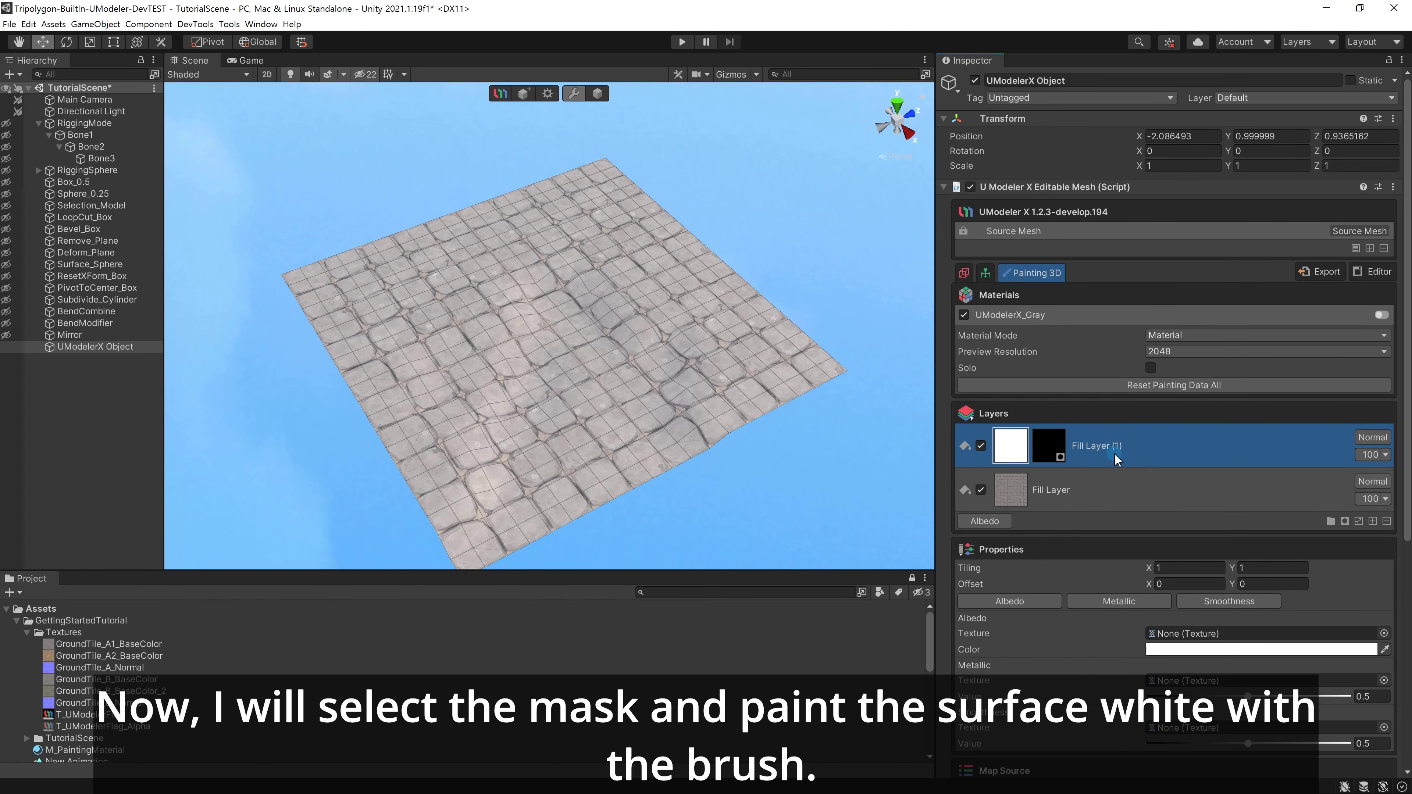
left_click(1054, 443)
mouse_move(650, 295)
left_mouse_down()
mouse_move(573, 356)
mouse_move(684, 445)
mouse_move(538, 470)
left_mouse_up()
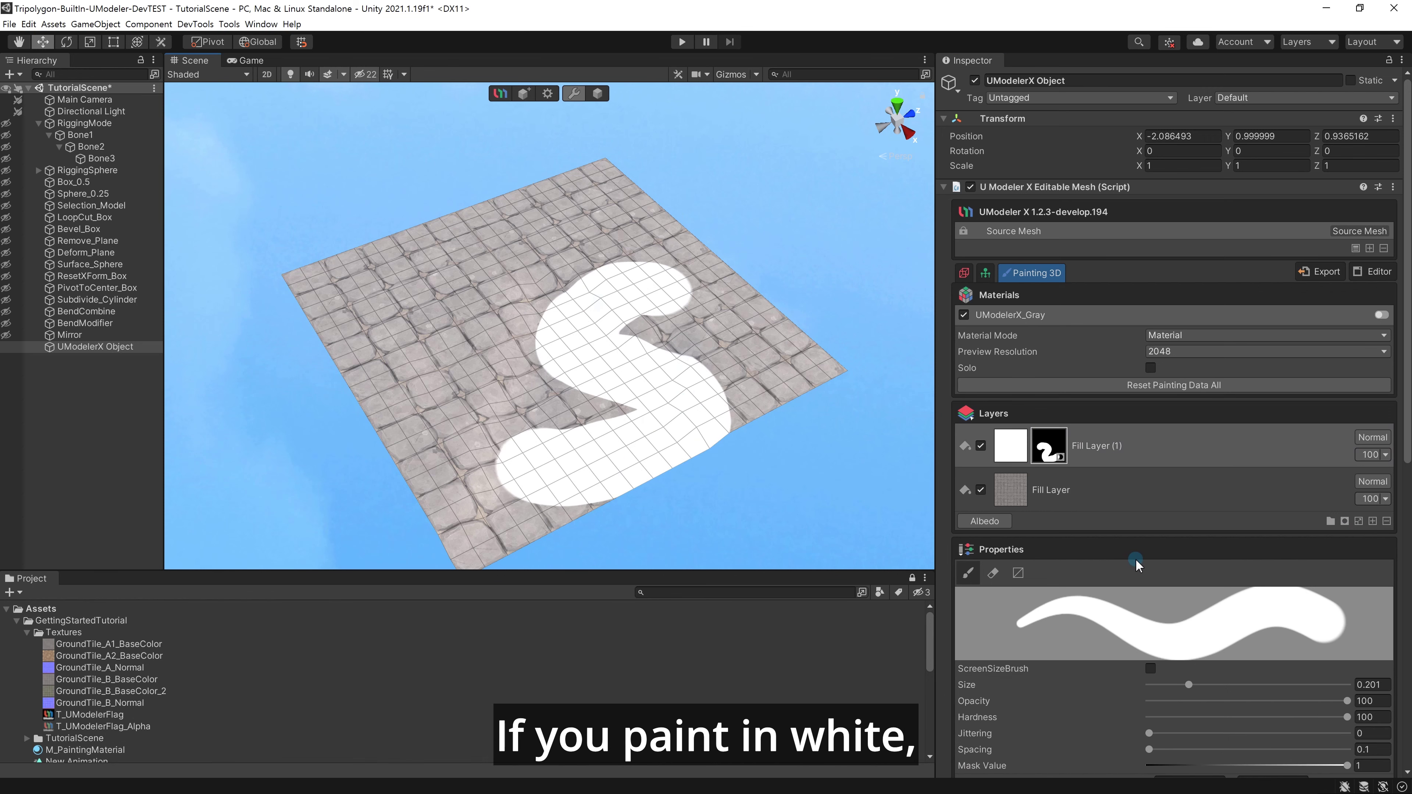
Paint over part of the stroke with mask value 0, and paint further areas of the plane with mask value 1.
scroll(1136, 564, "down", 5)
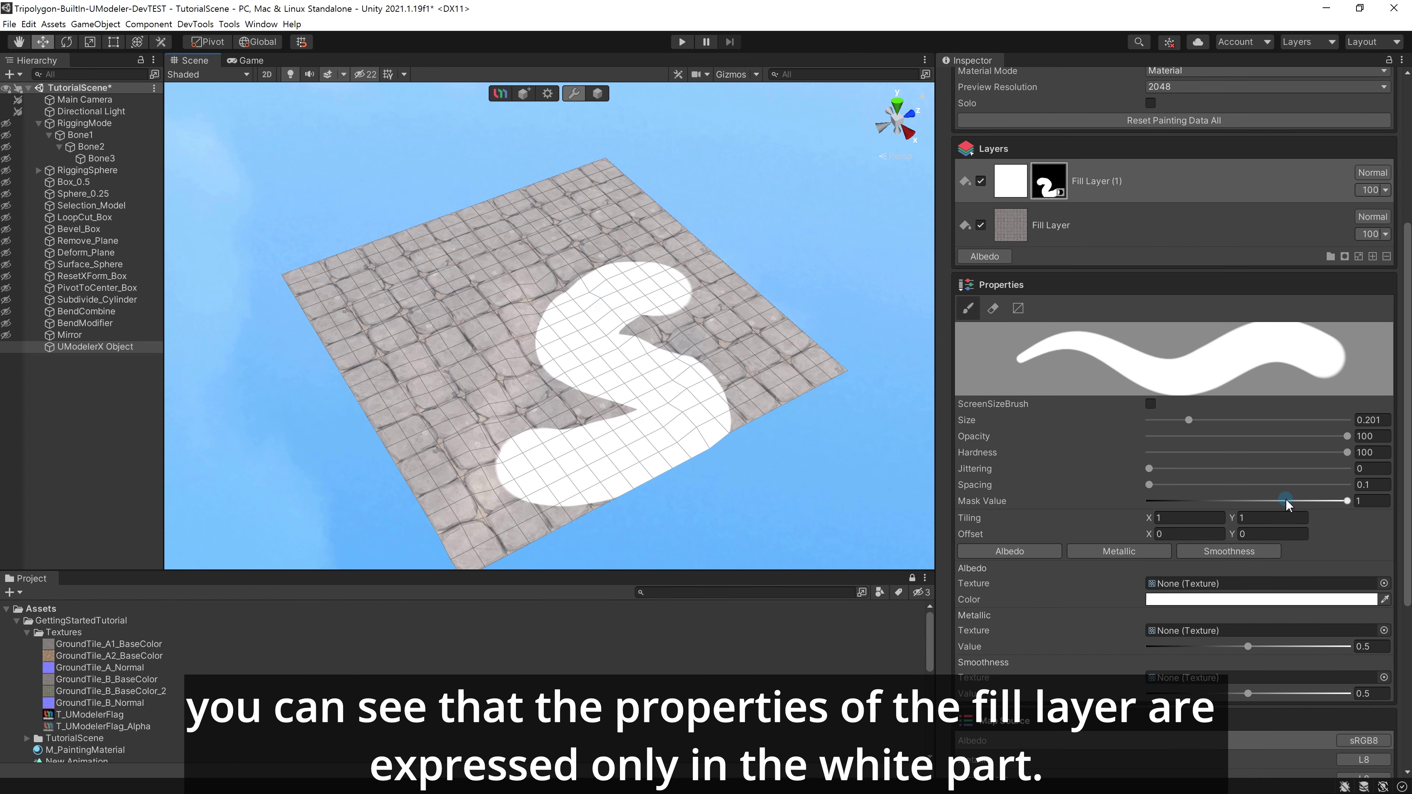
left_click_drag(710, 388, 512, 329)
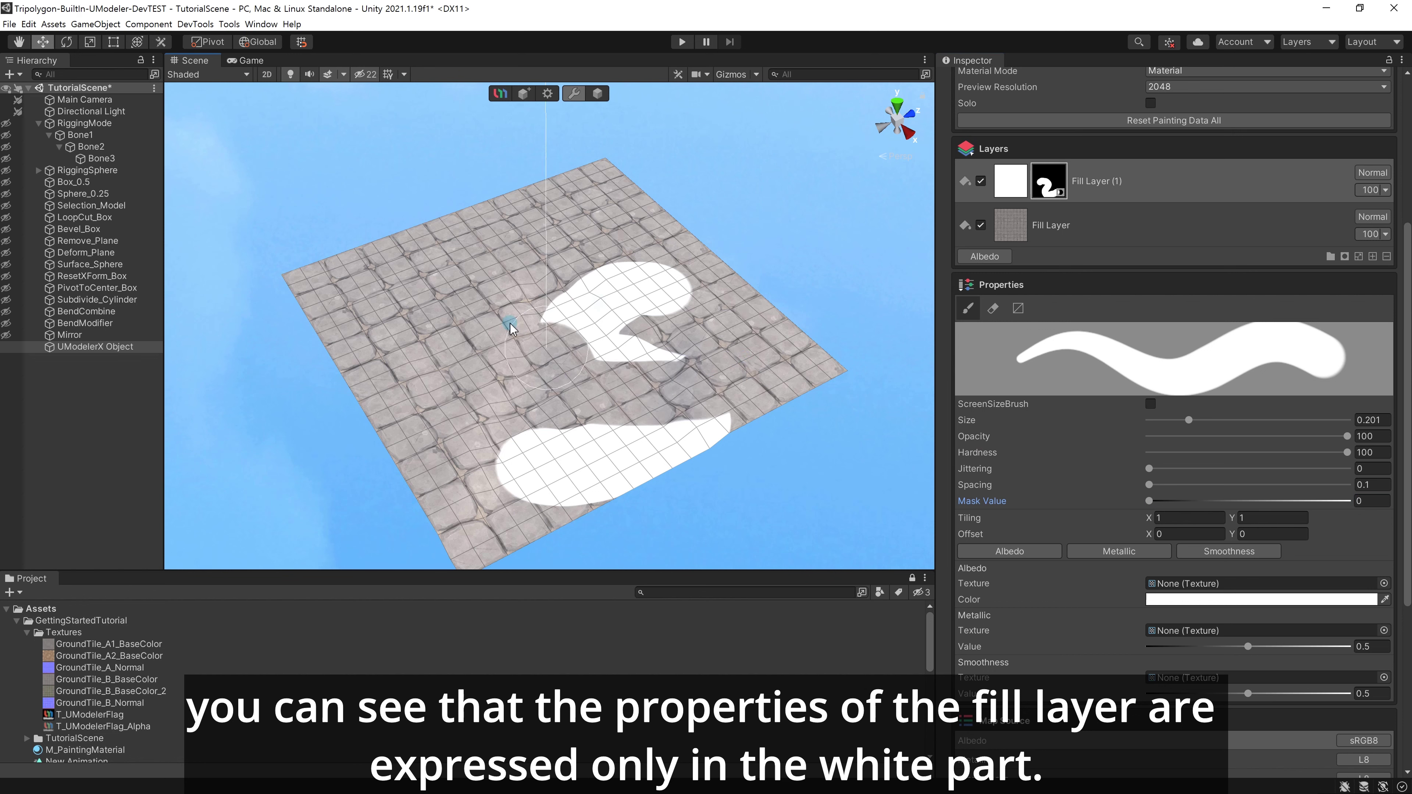
left_click_drag(1208, 501, 1361, 501)
mouse_move(657, 333)
left_mouse_down()
mouse_move(469, 281)
mouse_move(371, 349)
left_mouse_up()
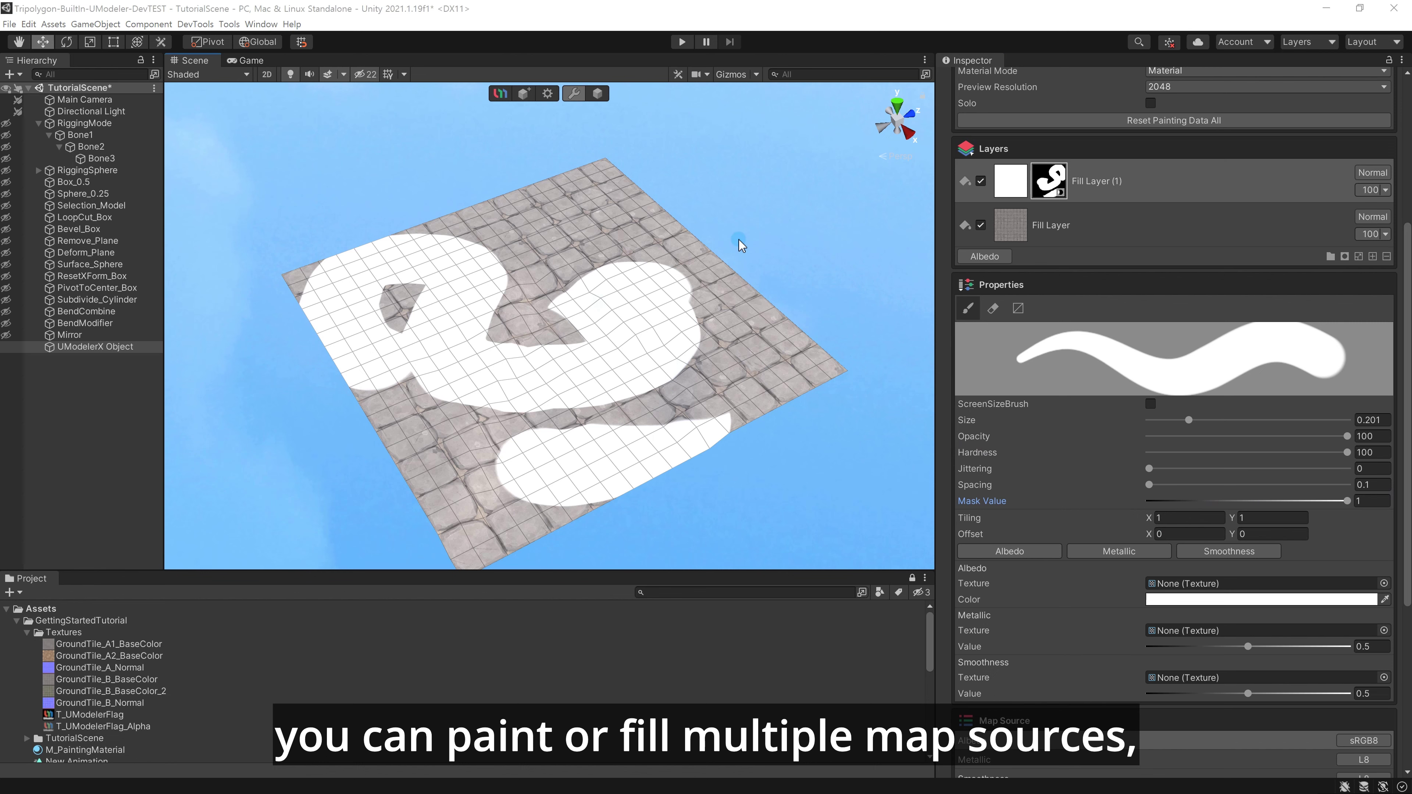
left_click_drag(778, 311, 708, 387)
Assign the GroundTile_B_BaseColor_2 texture to the masked fill layer's albedo with a tiling of 2 by 2.
left_click(1010, 183)
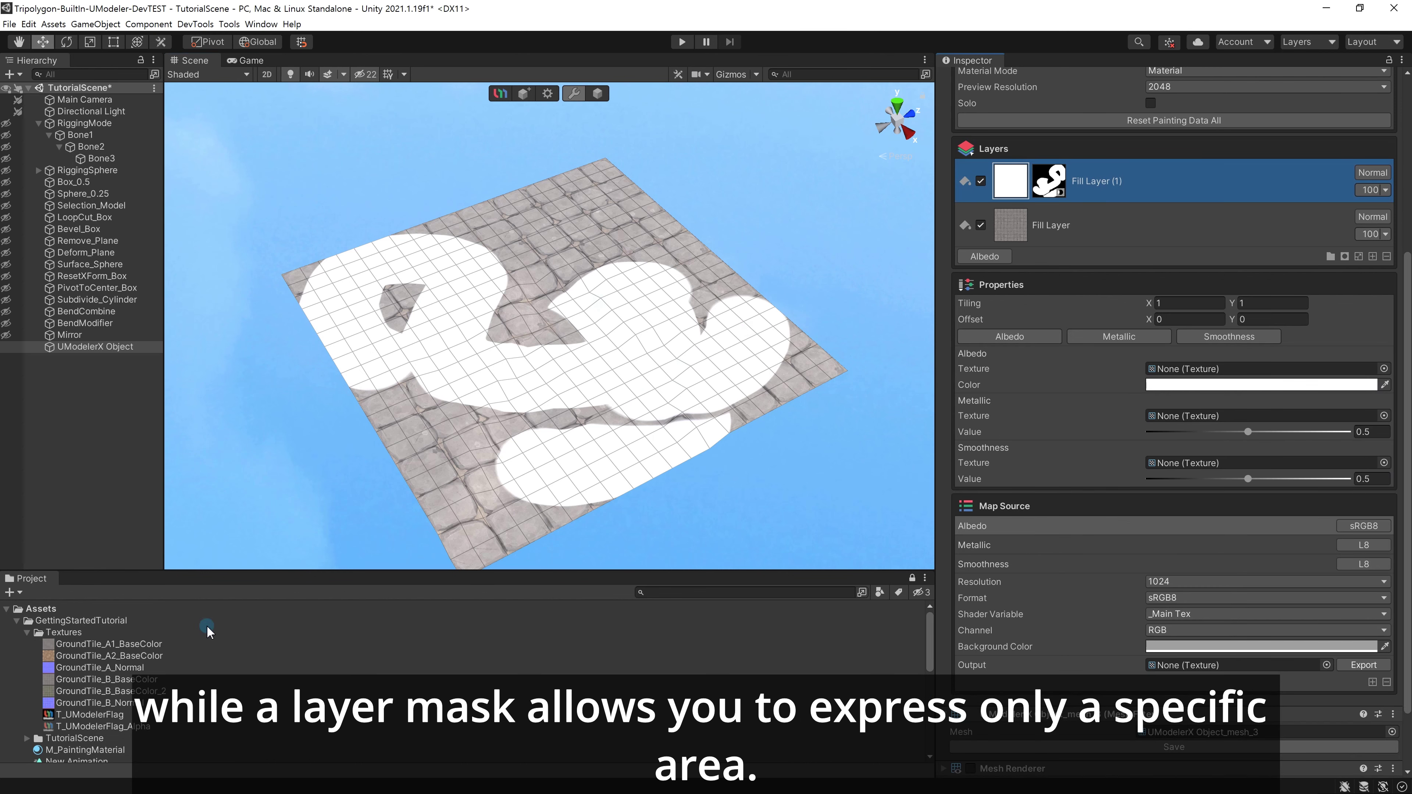
left_click_drag(81, 696, 1201, 369)
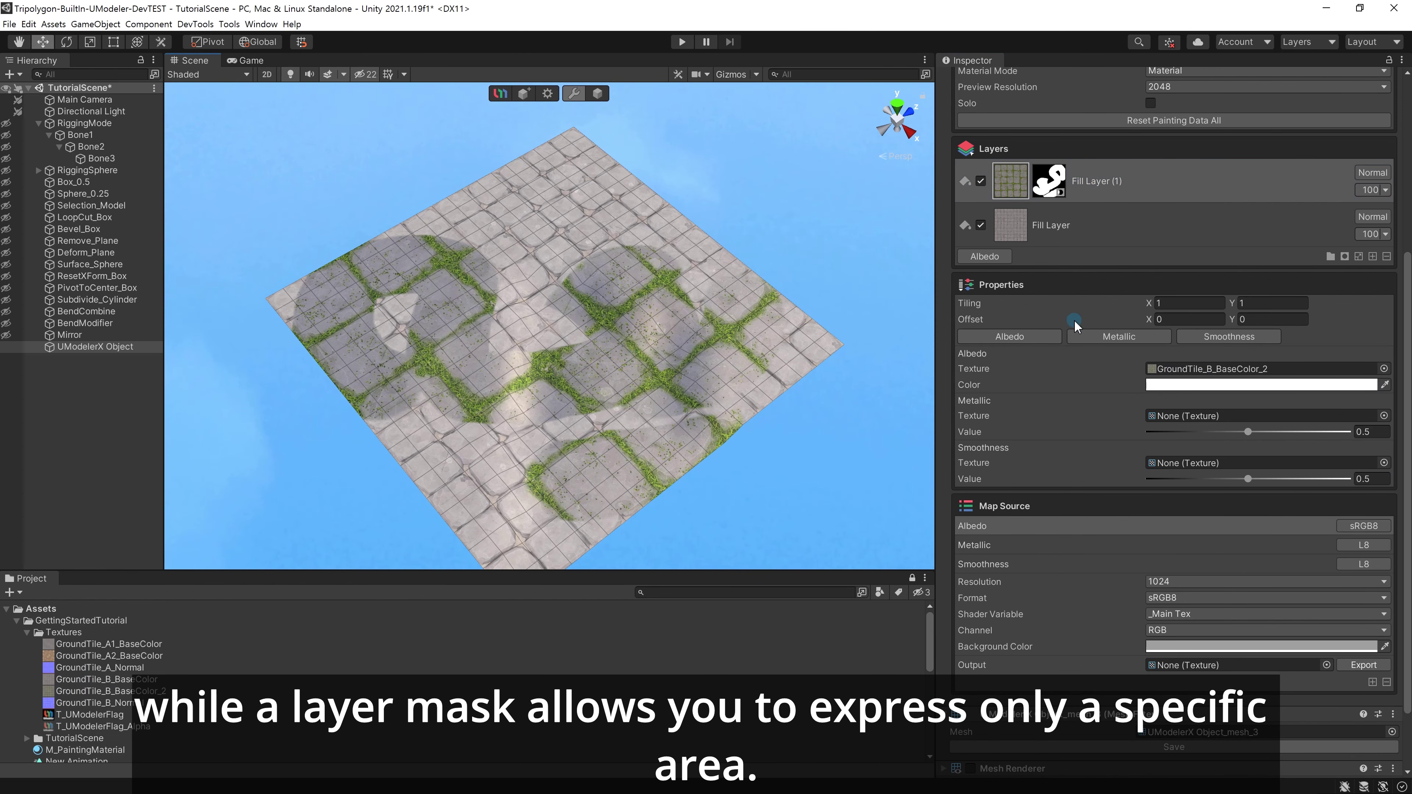
left_click(1208, 303)
type("2")
left_click(1245, 302)
type("2")
Lower the masked fill layer's metallic value to about 0.149 and its smoothness to about 0.248.
mouse_move(705, 336)
left_mouse_down("alt")
mouse_move(713, 230)
mouse_move(725, 410)
mouse_move(709, 344)
left_mouse_up("alt")
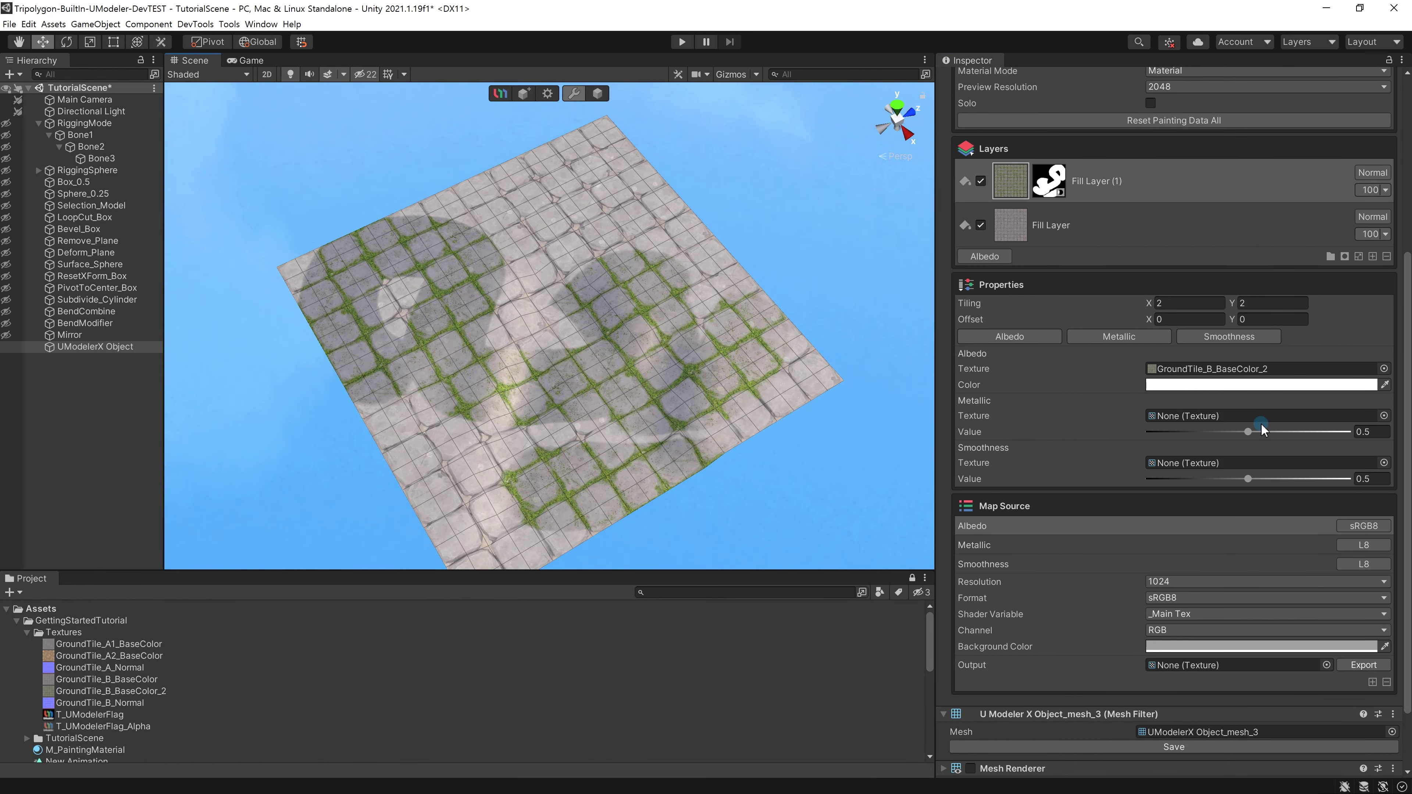
mouse_move(1261, 430)
left_mouse_down()
mouse_move(1181, 435)
mouse_move(1196, 478)
left_mouse_up()
left_click_drag(722, 389, 696, 345, "alt")
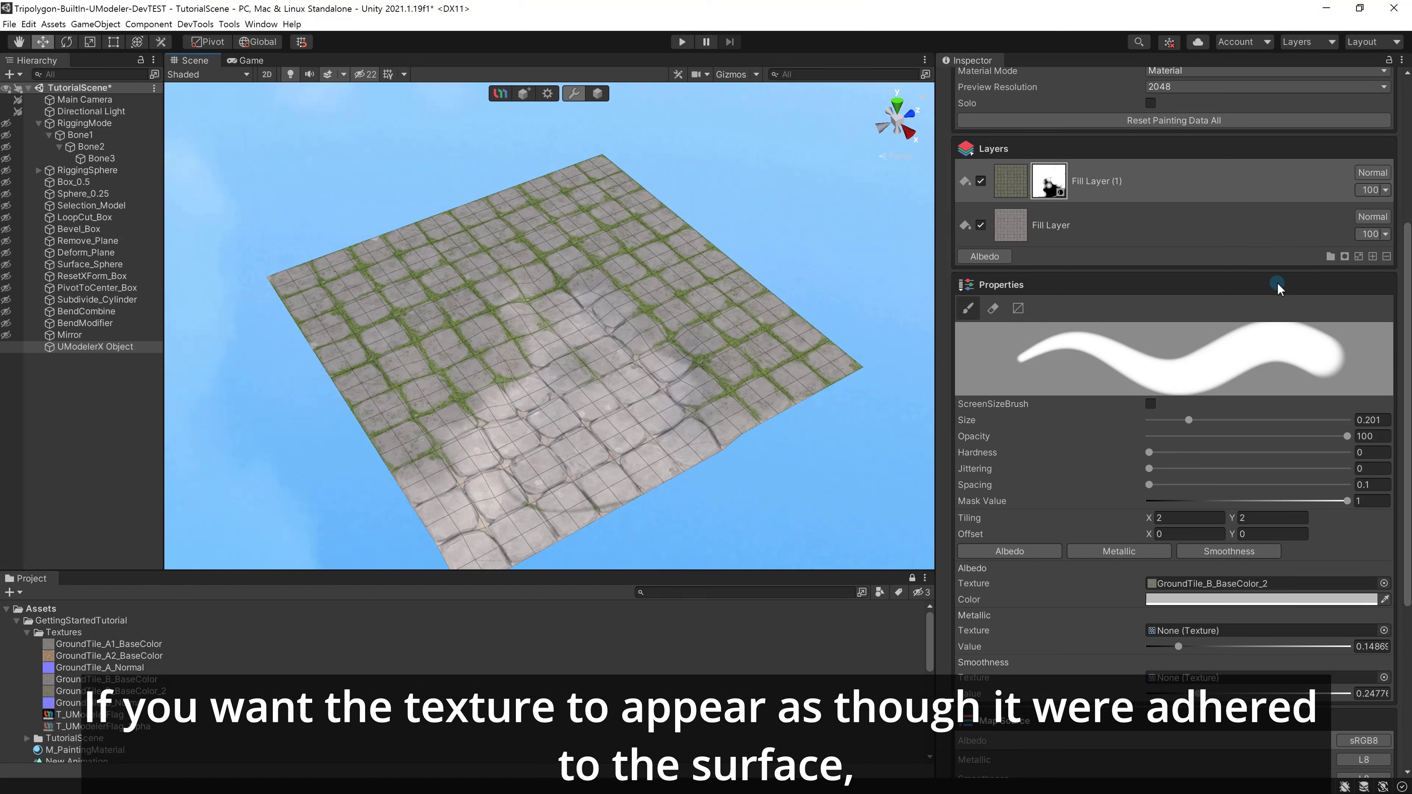
Add a sticker layer on top and assign the T_UModelerFlag texture to its albedo.
left_click(1373, 258)
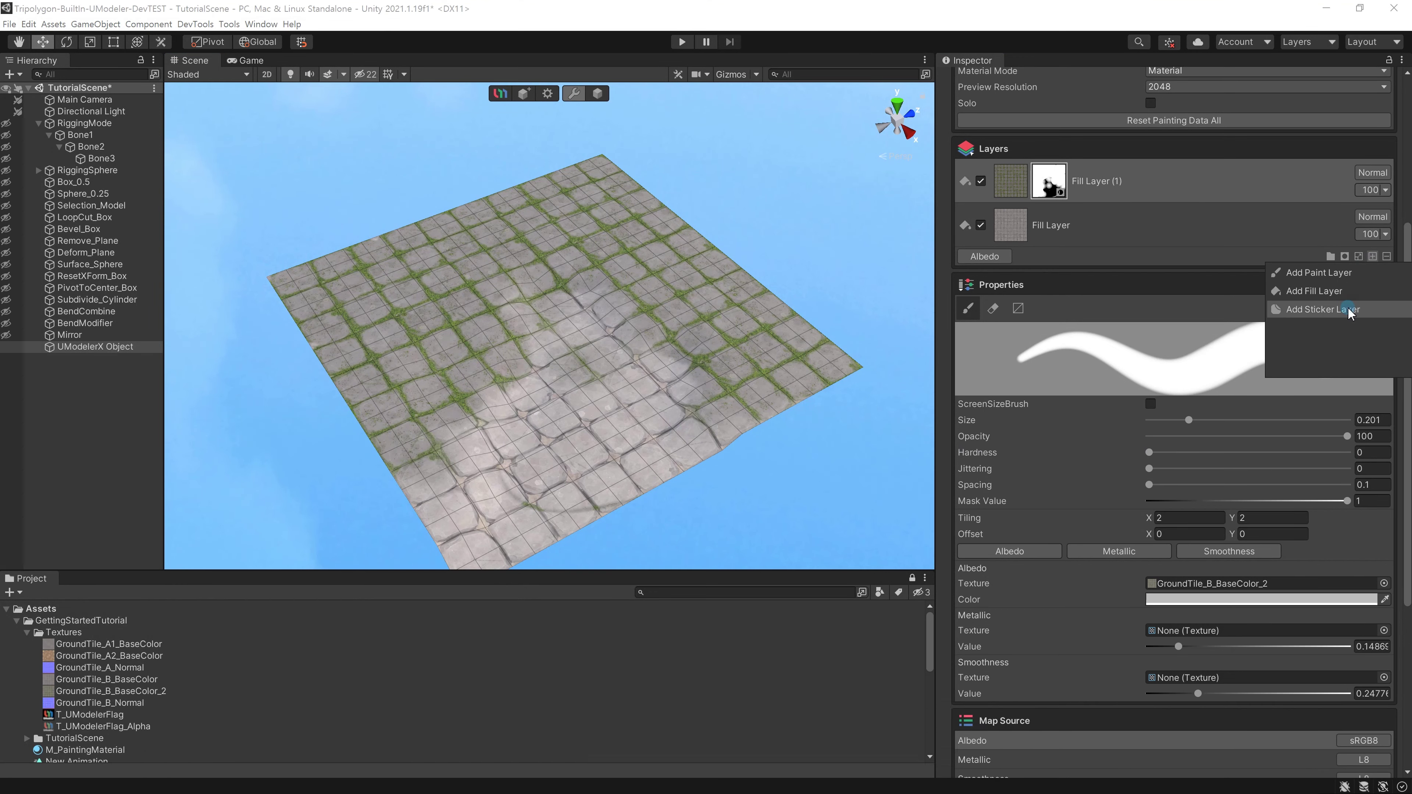
left_click(1323, 310)
left_click_drag(1220, 269, 1202, 174)
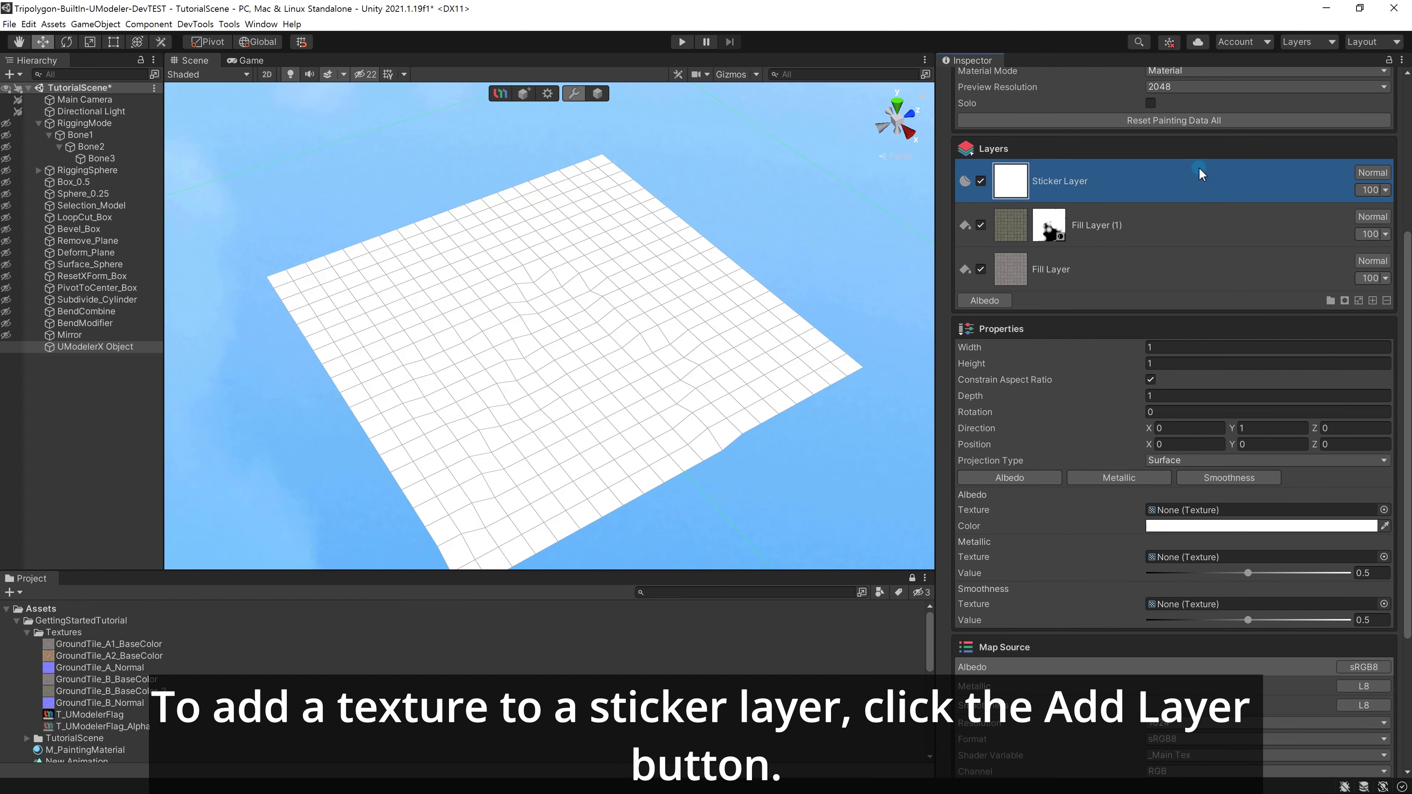
left_click(363, 593)
left_click_drag(92, 721, 1202, 510)
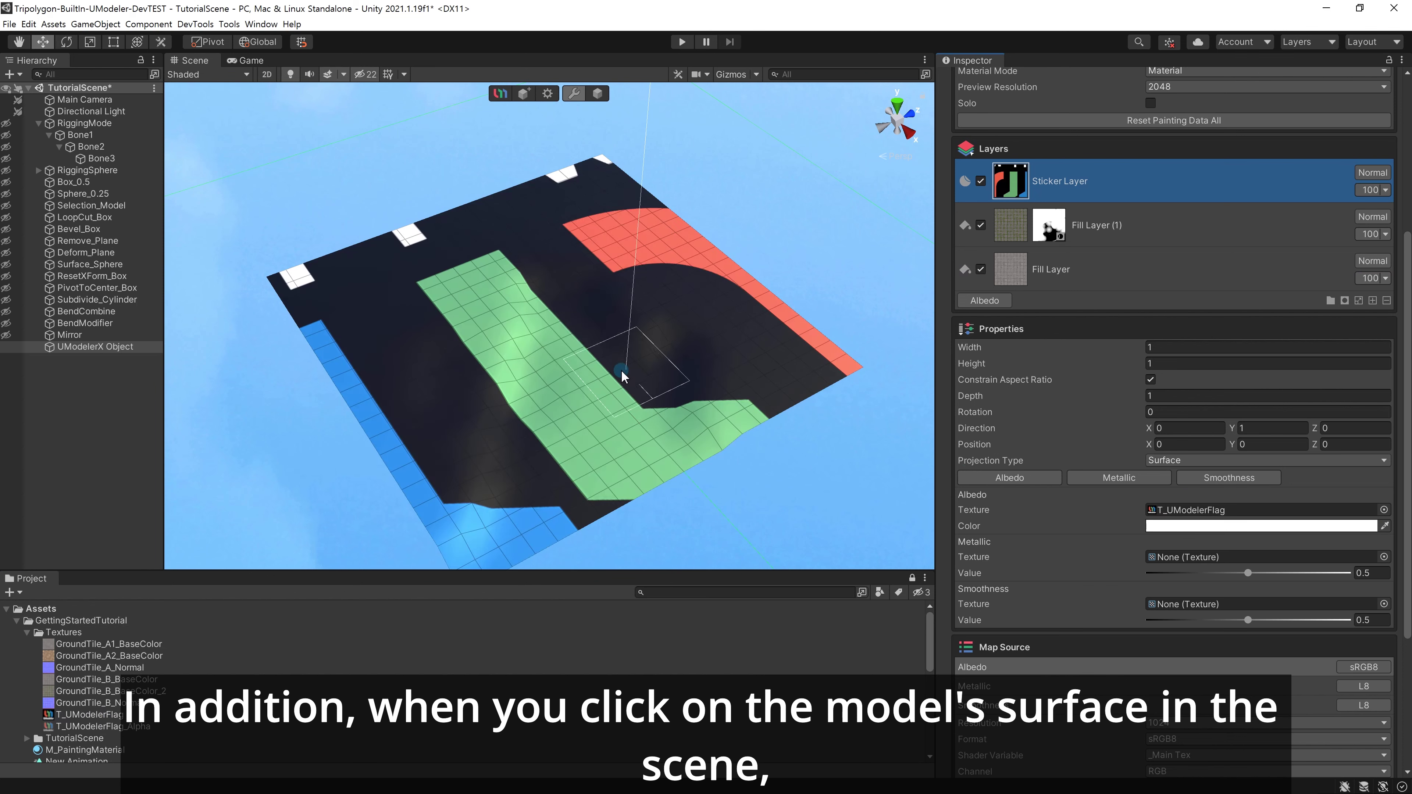
Place the flag sticker at several spots on the plane, leaving it on the grassy tiles near the edge.
left_click(622, 374)
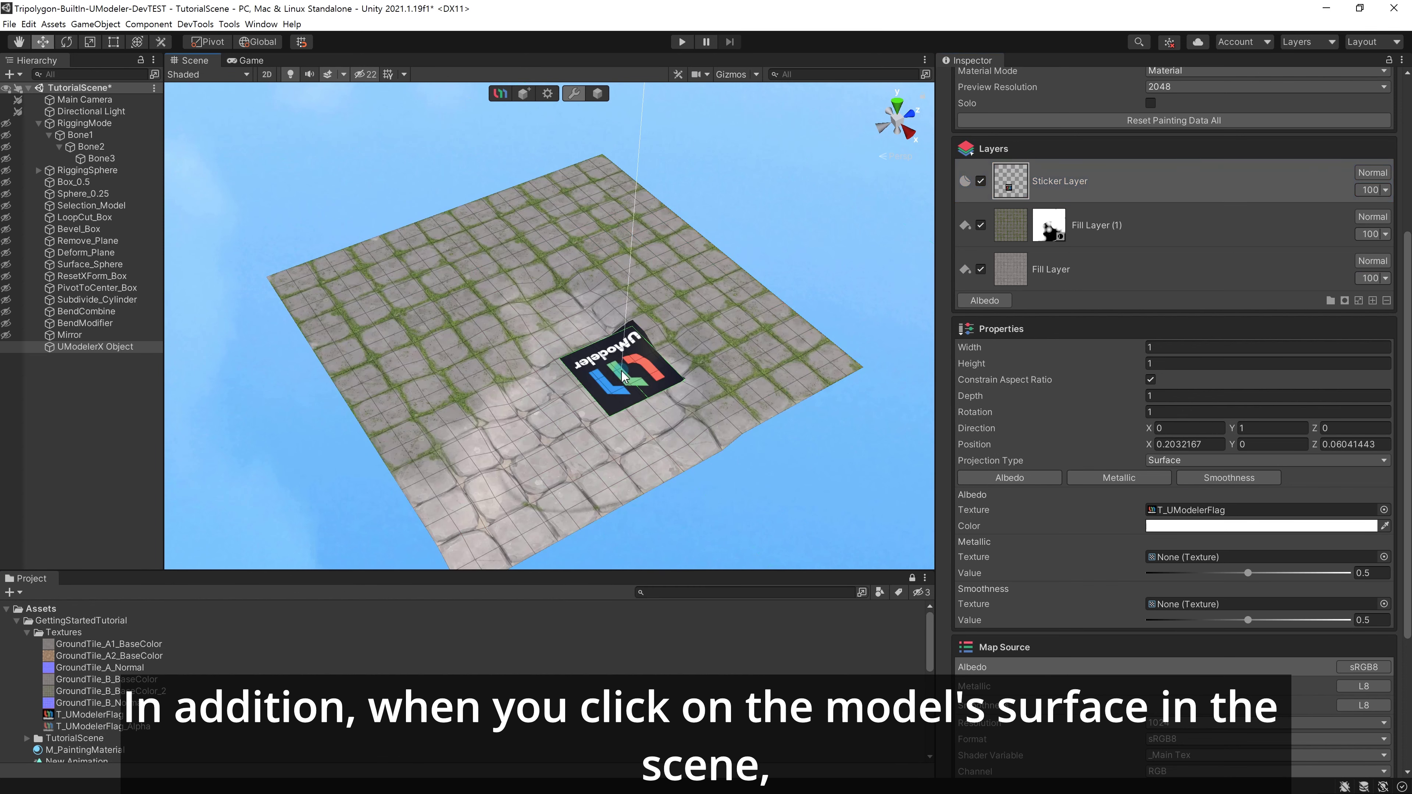
left_click(732, 386)
left_click(431, 410)
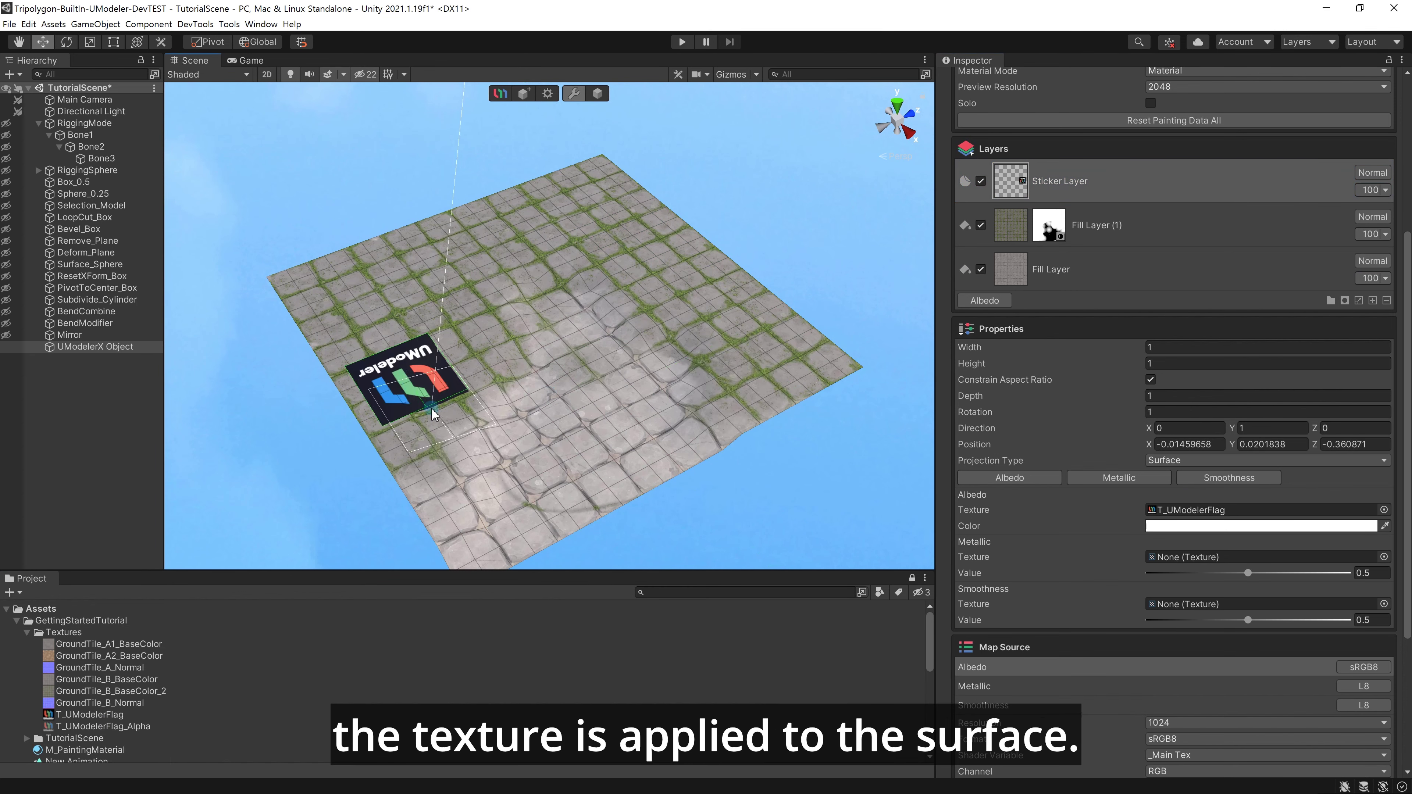
left_click_drag(431, 415, 881, 384, "alt")
Replace the sticker layer's albedo texture with the transparent T_UModelerFlag_Alpha texture.
left_click(96, 727)
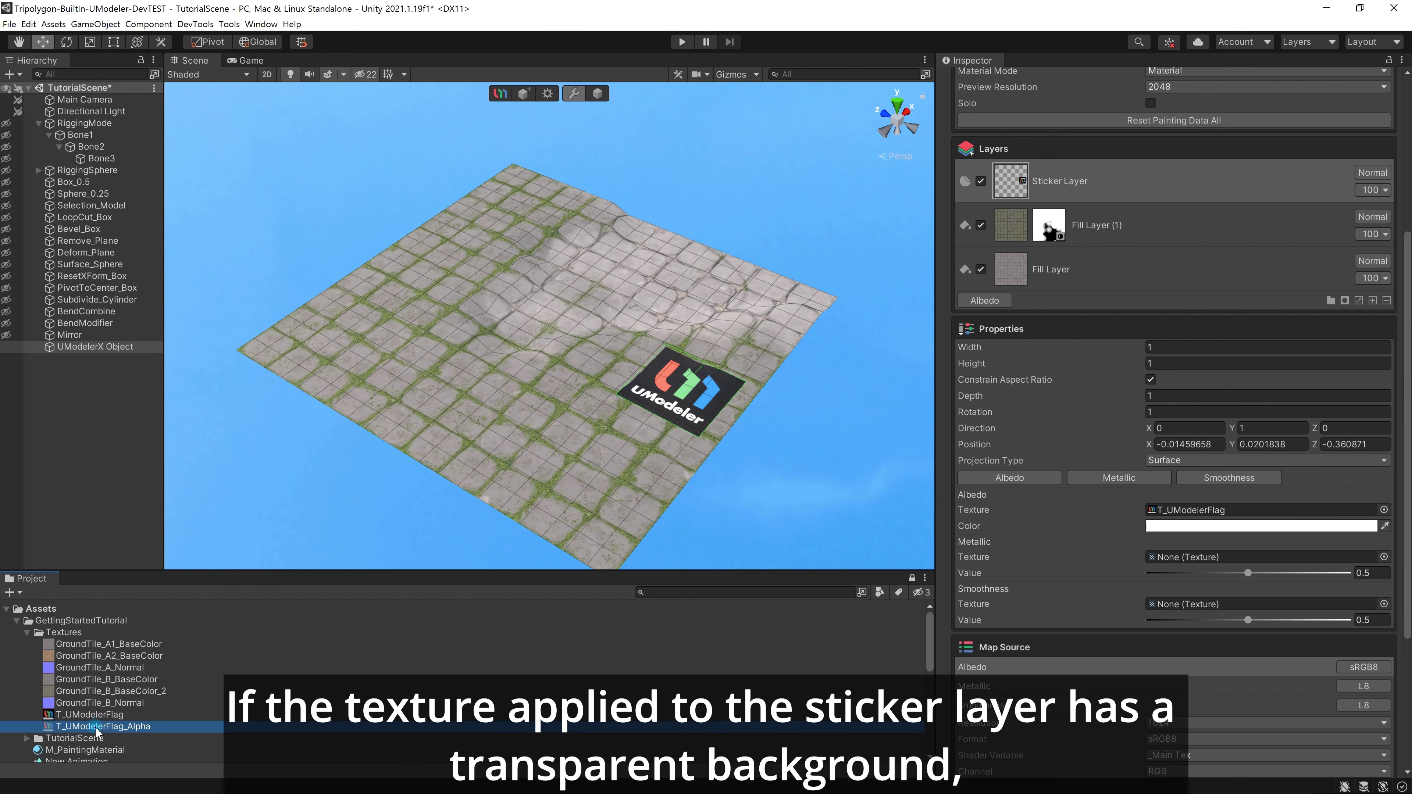
left_click_drag(996, 576, 1212, 511)
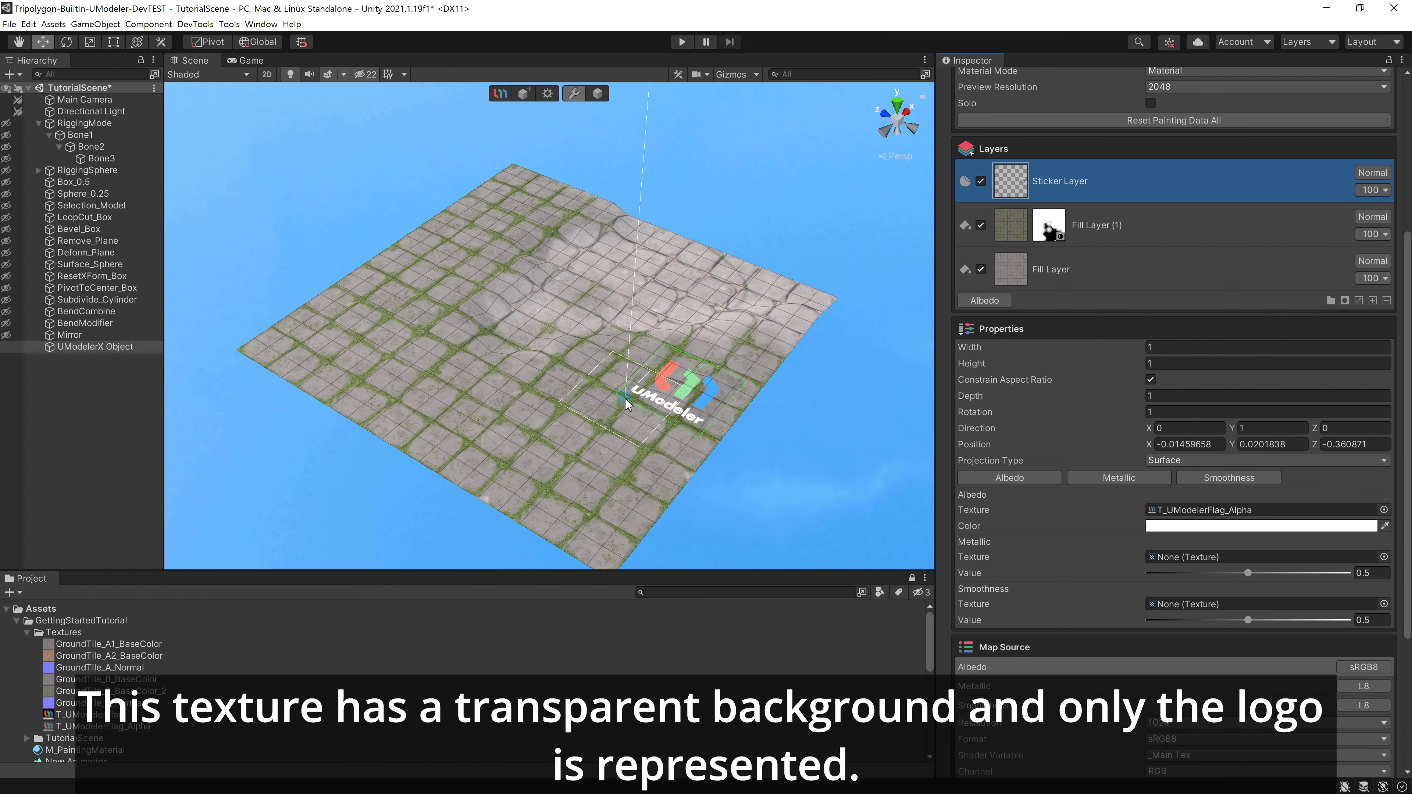
mouse_move(743, 409)
right_mouse_down()
mouse_move(750, 463)
mouse_move(725, 400)
mouse_move(658, 403)
mouse_move(759, 325)
mouse_move(734, 340)
mouse_move(720, 239)
mouse_move(759, 396)
right_mouse_up()
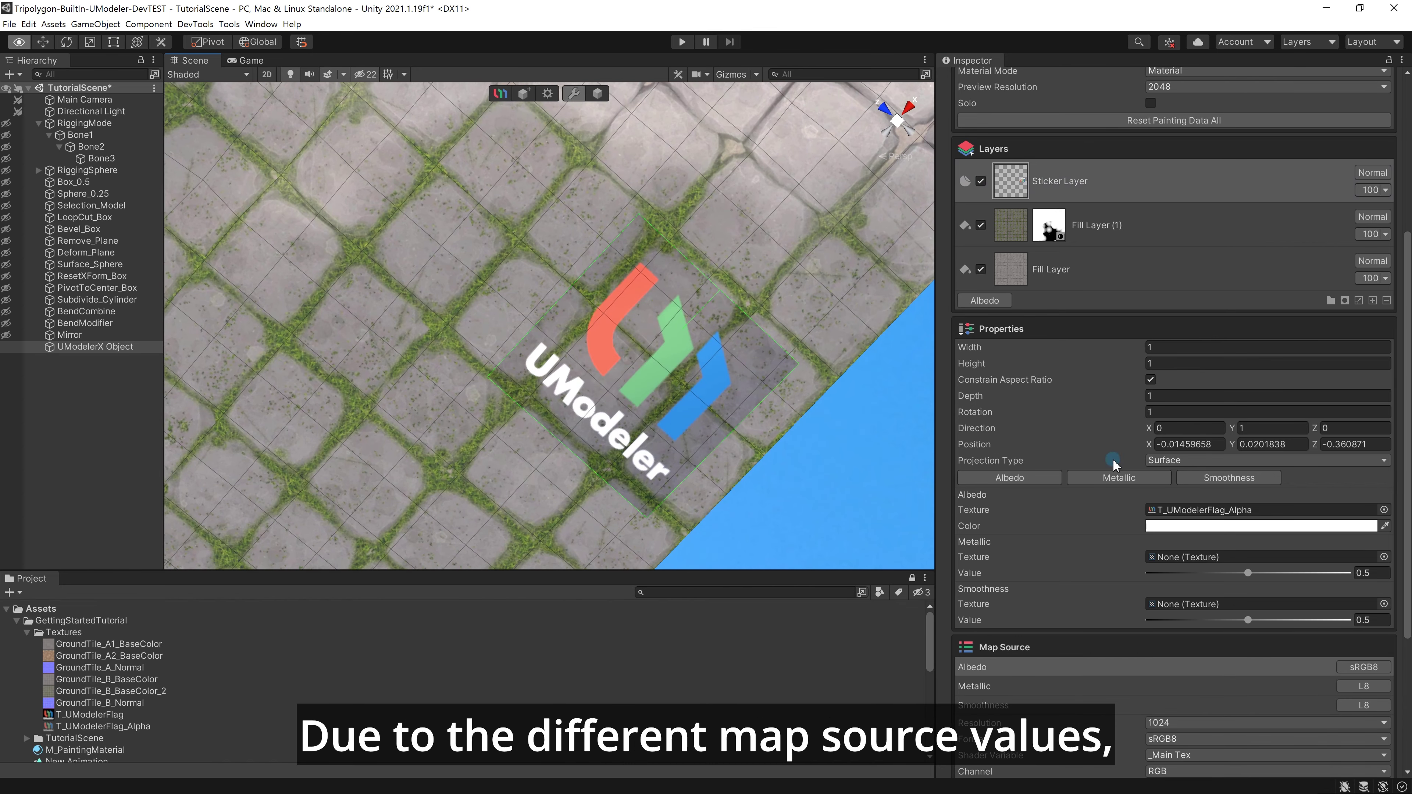
Turn off the metallic and smoothness channels of the sticker layer, keeping only albedo.
left_click(1136, 487)
left_click(1229, 479)
right_click_drag(695, 267, 687, 314)
right_click_drag(878, 405, 686, 307)
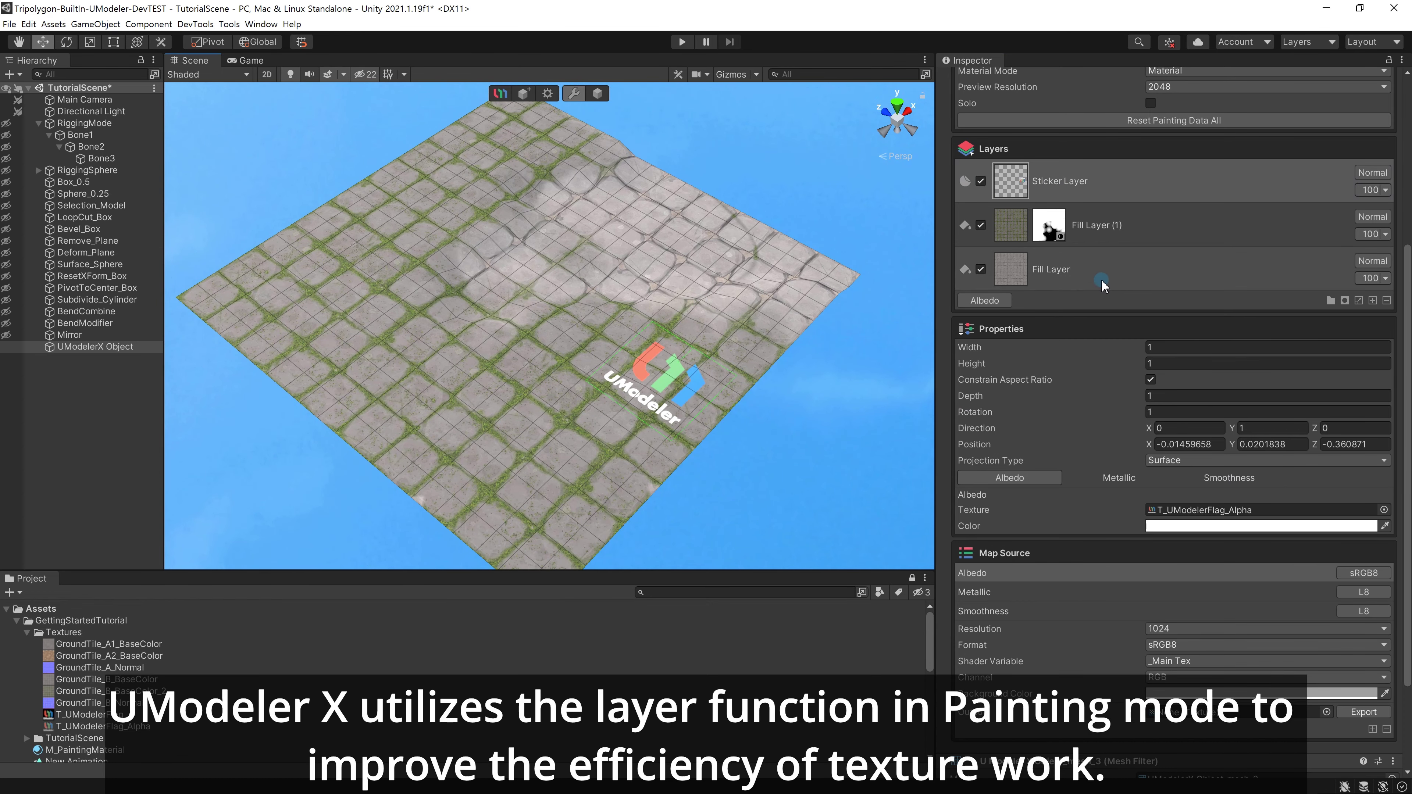
Set the sticker's width and height to 0.3 and rotation to 38.26, and shift its X position to about -0.15 and its Z position.
left_click_drag(1109, 347, 1115, 346)
left_click(1233, 348)
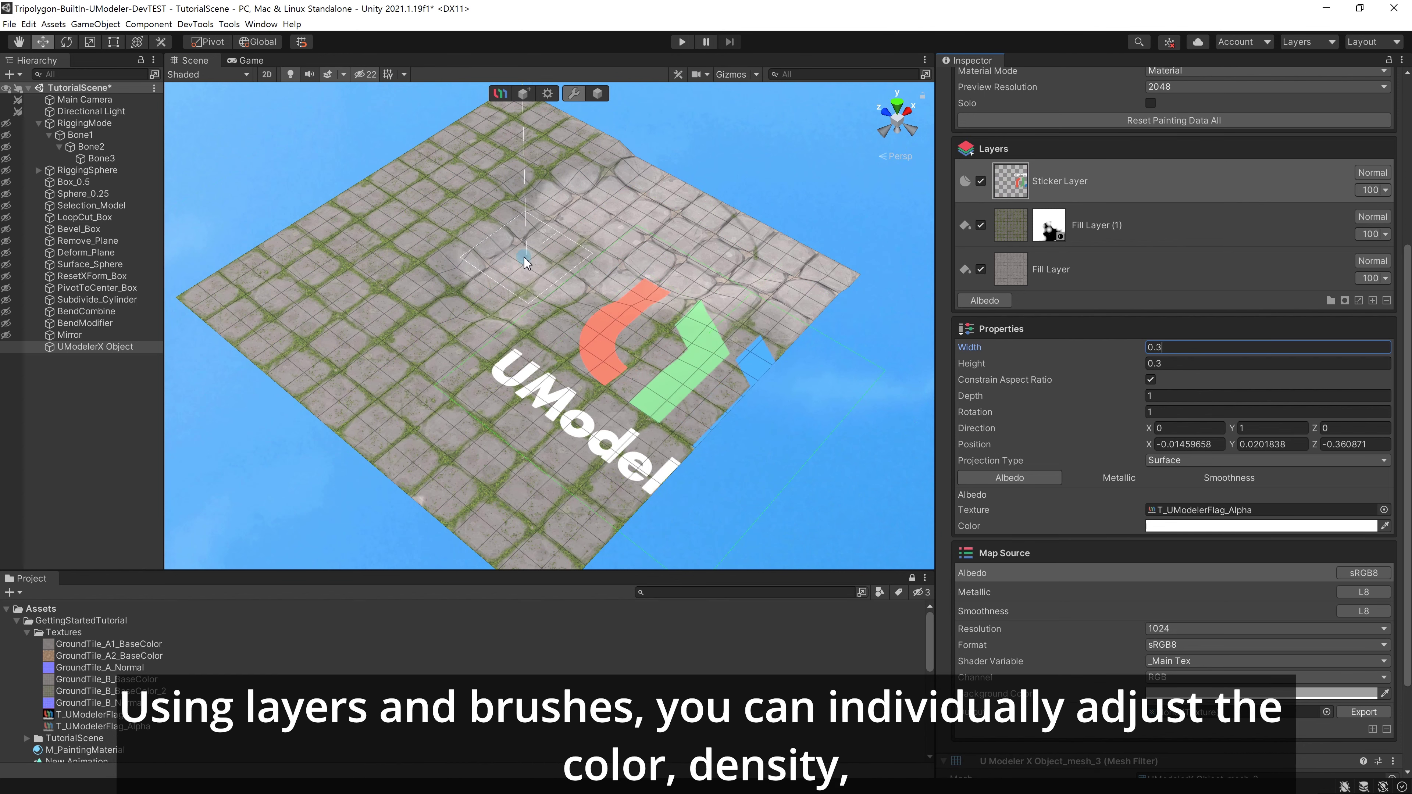
right_click_drag(776, 465, 901, 449)
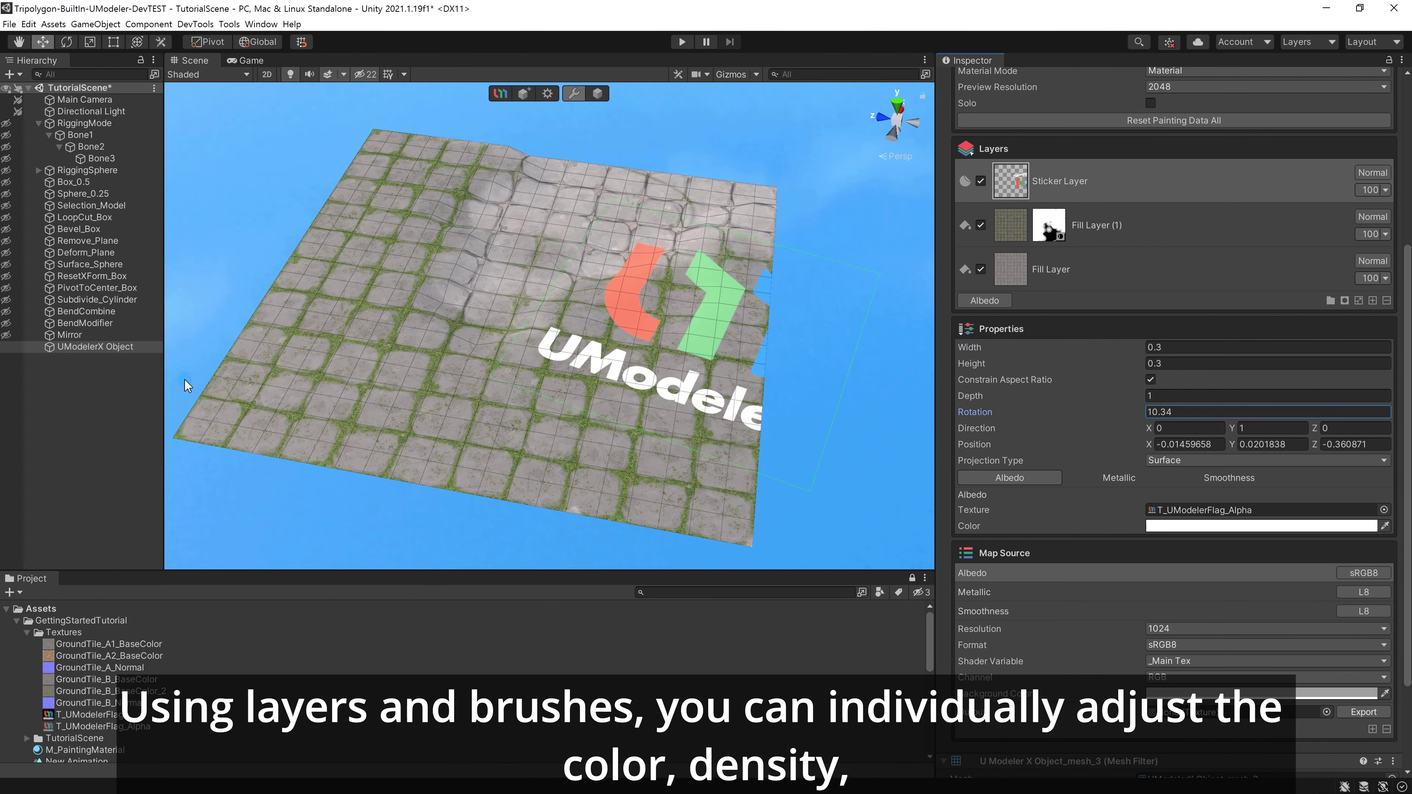
left_click(1223, 444)
type("-0.06")
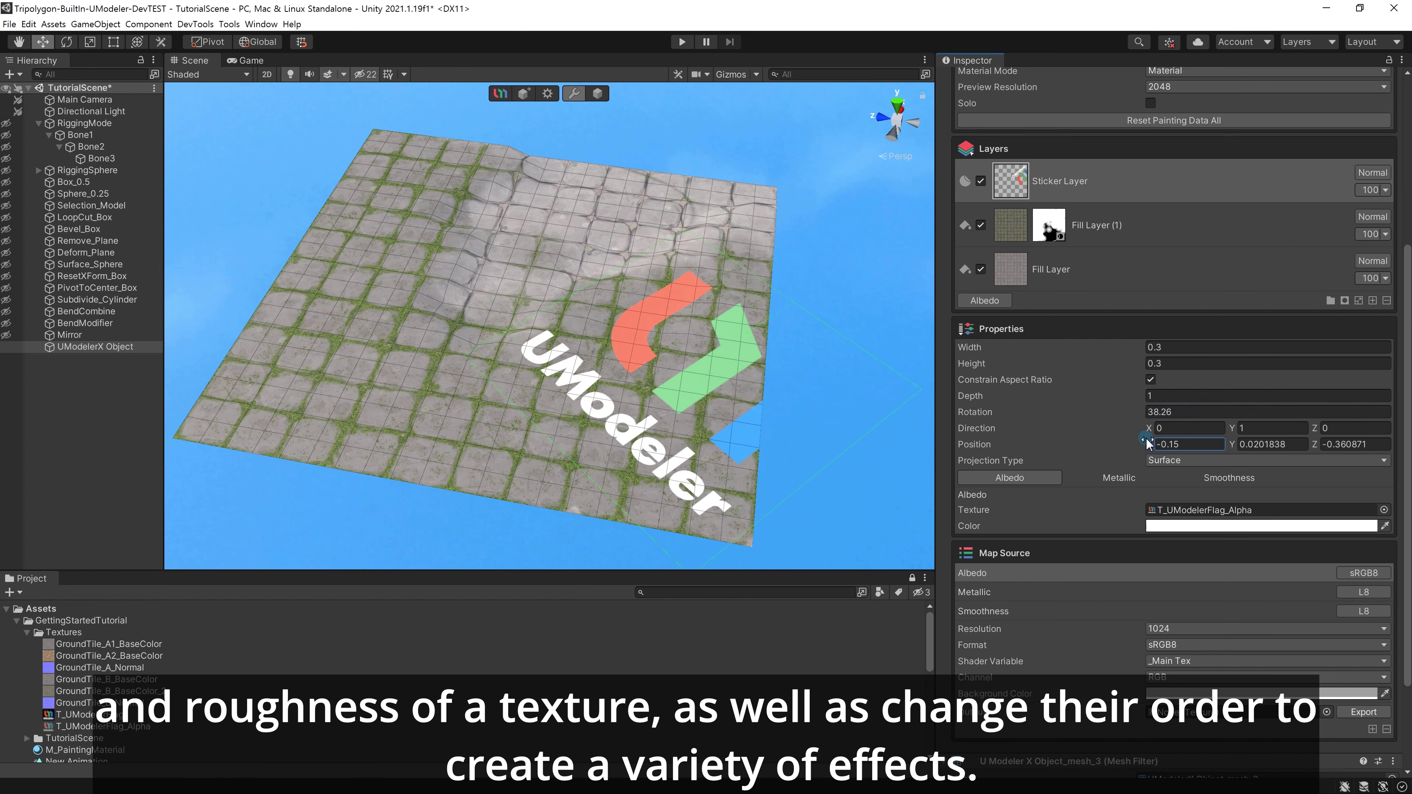
left_click_drag(1317, 451, 1332, 448)
right_click_drag(845, 390, 806, 399)
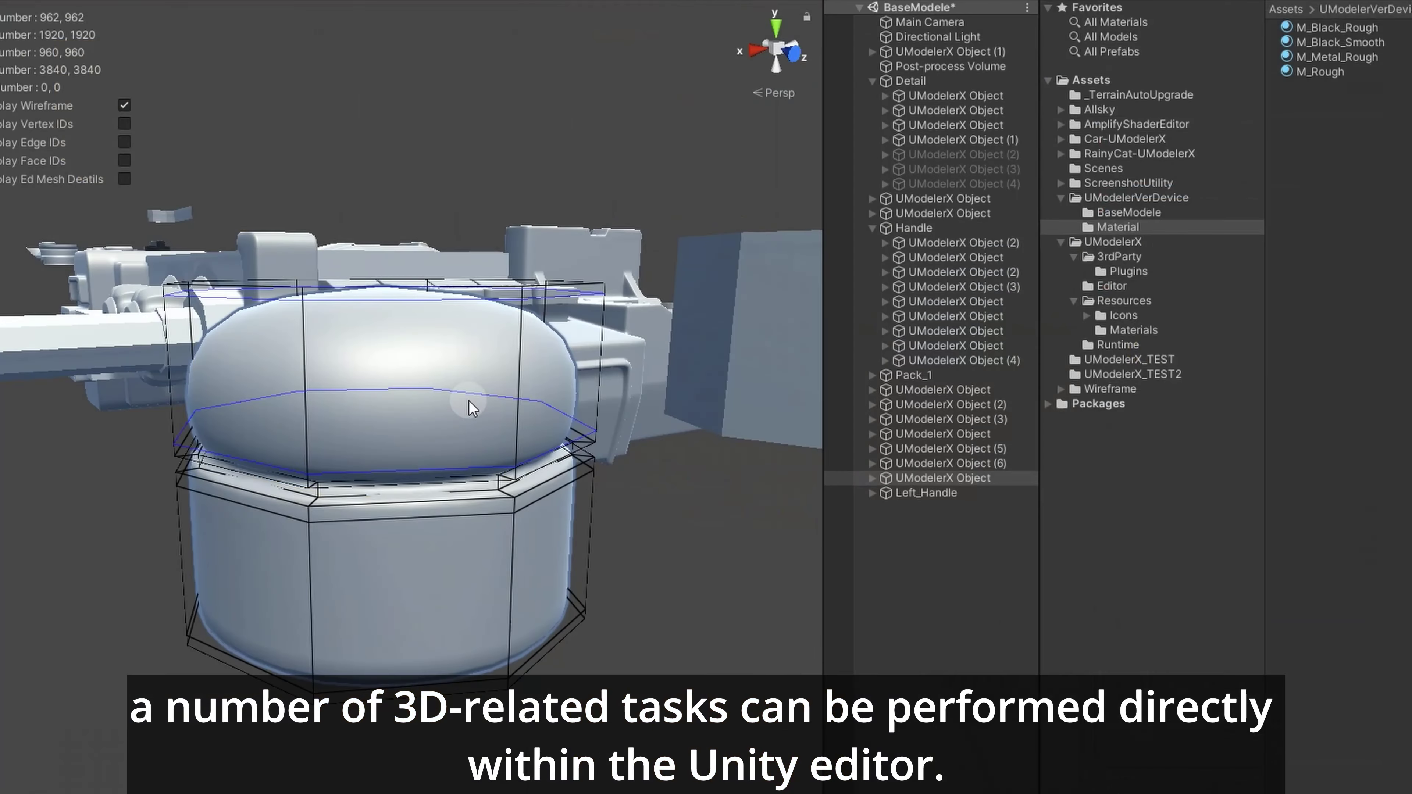
Extrude the top face of the rounded cylinder upward in the device model.
left_click(379, 394)
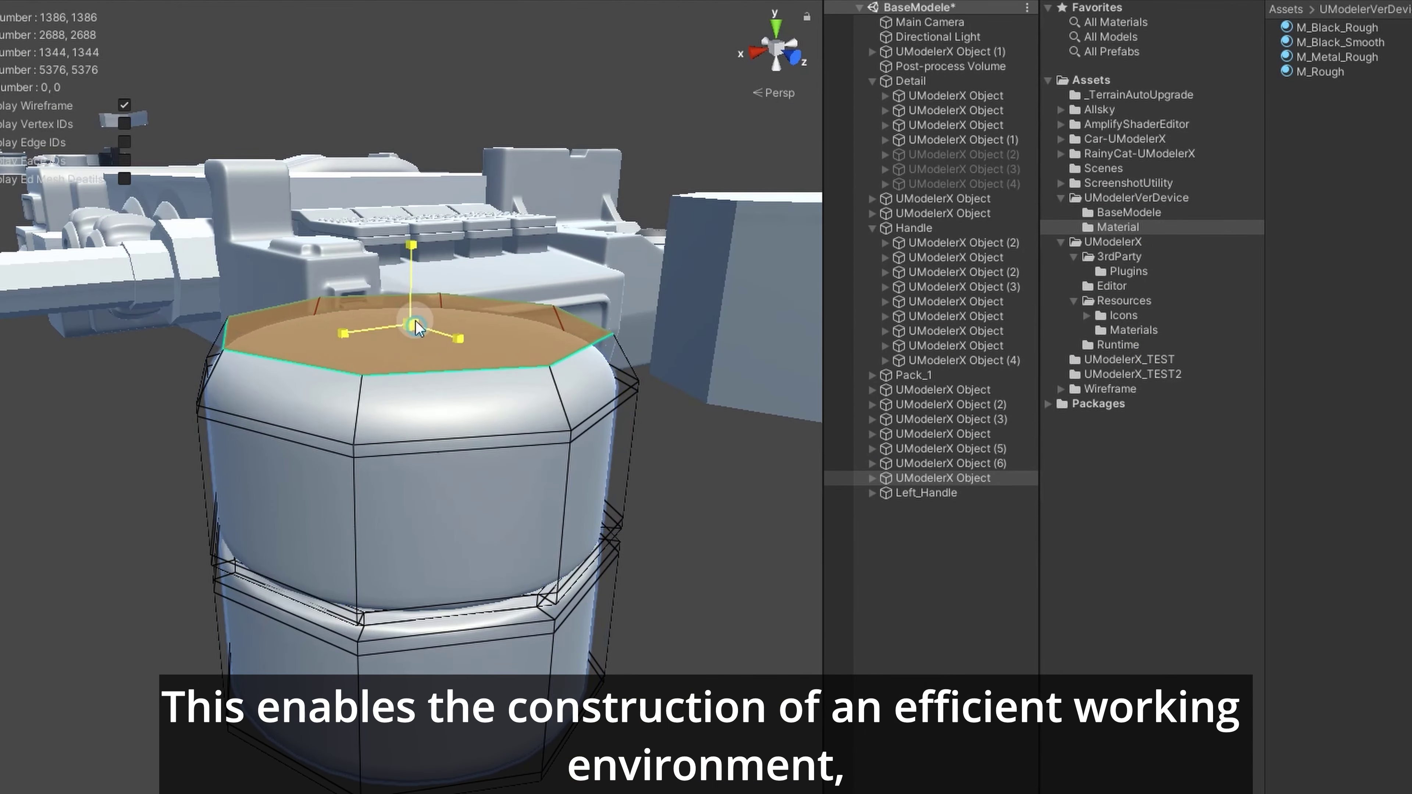